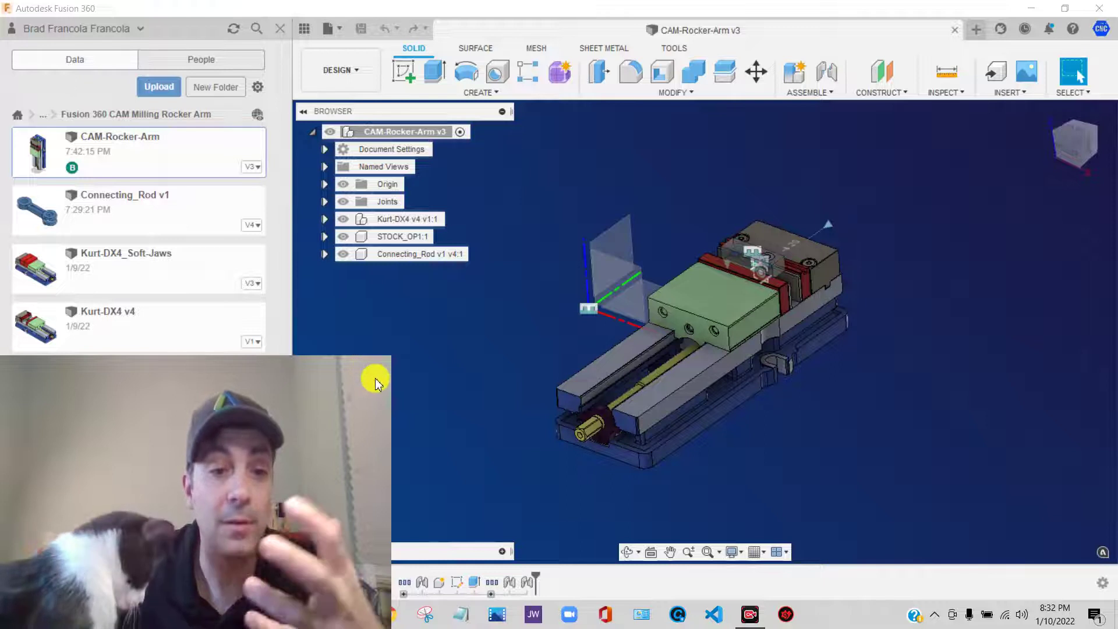
{"action": "left_click_drag", "start_coordinate": [392, 357], "coordinate": [275, 414]}
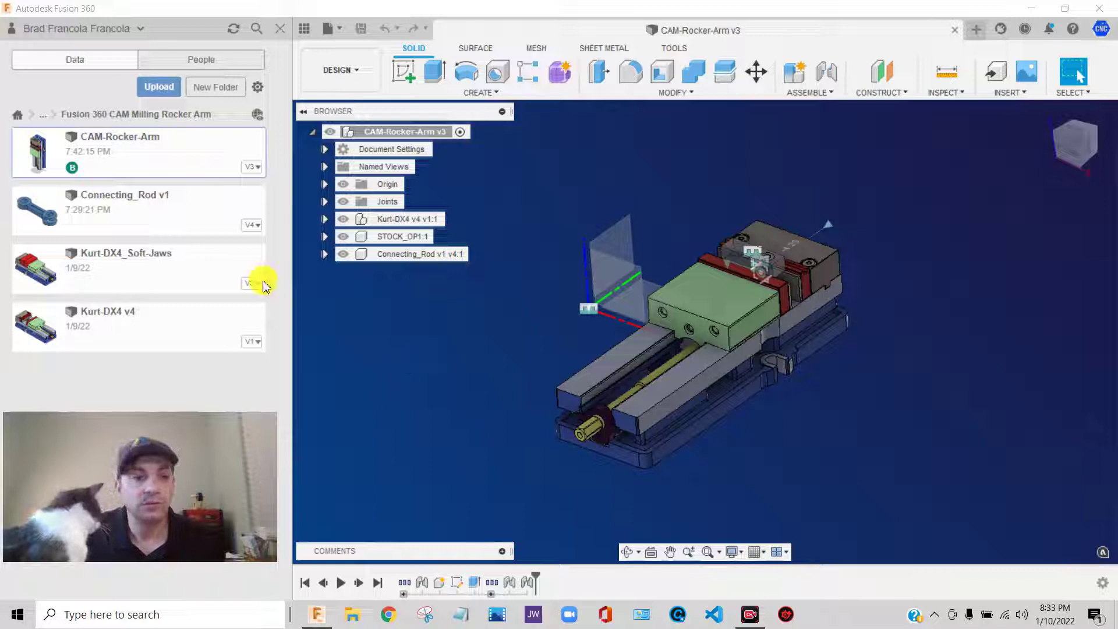
Insert the Kurt-DX4_Soft-Jaws design into the current CAM-Rocker-Arm assembly.
{"action": "scroll", "coordinate": [382, 327], "scroll_direction": "down", "scroll_amount": 1}
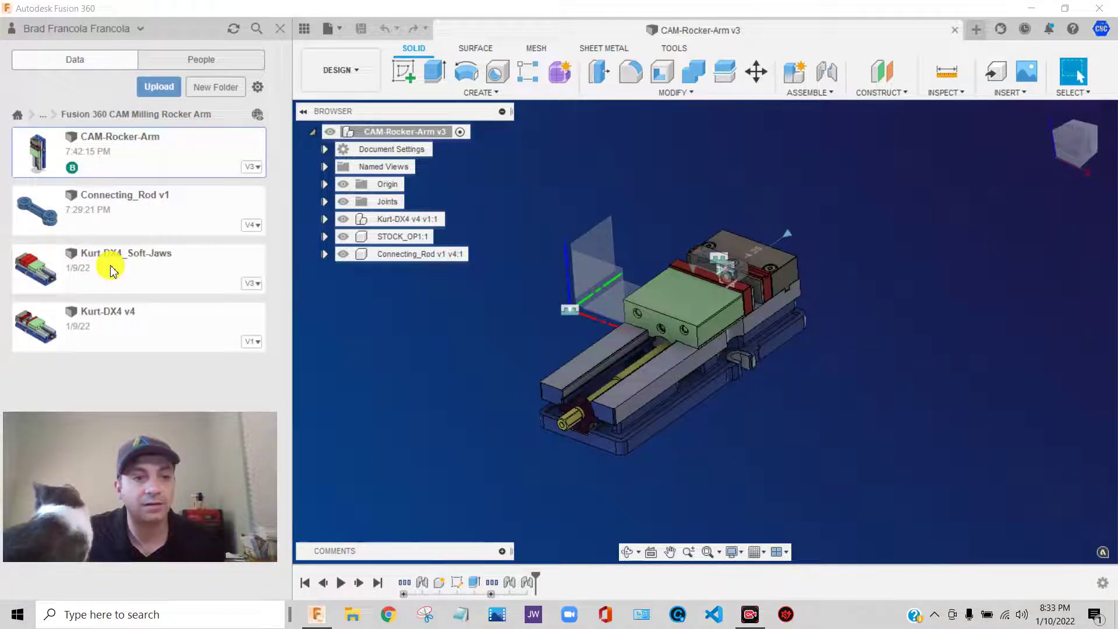
{"action": "scroll", "coordinate": [354, 381], "scroll_direction": "down", "scroll_amount": 3}
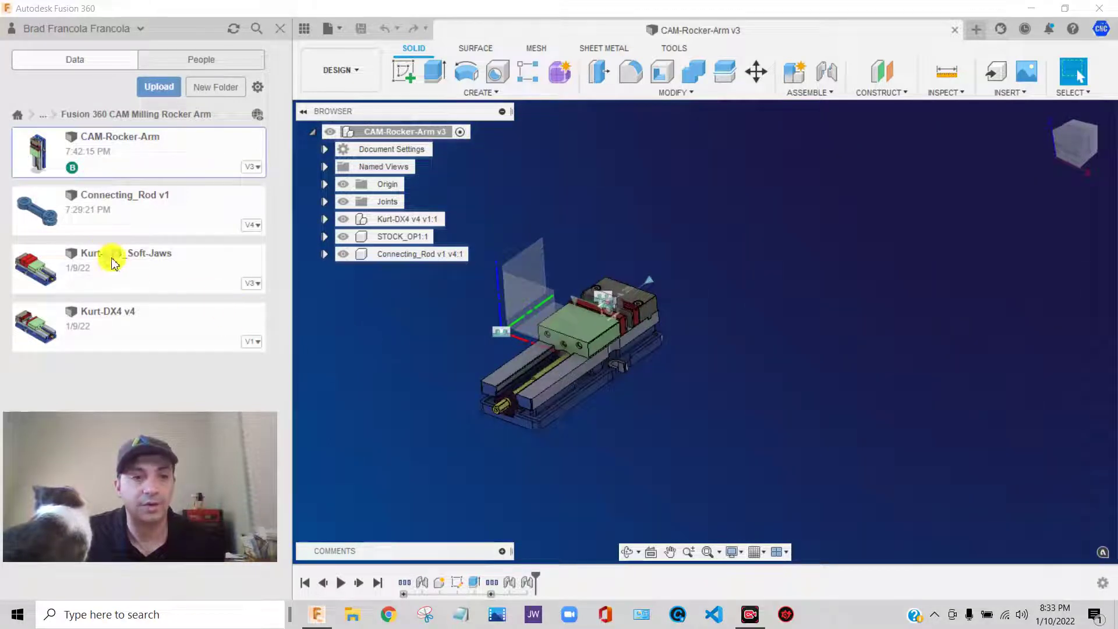
{"action": "right_click", "coordinate": [123, 273]}
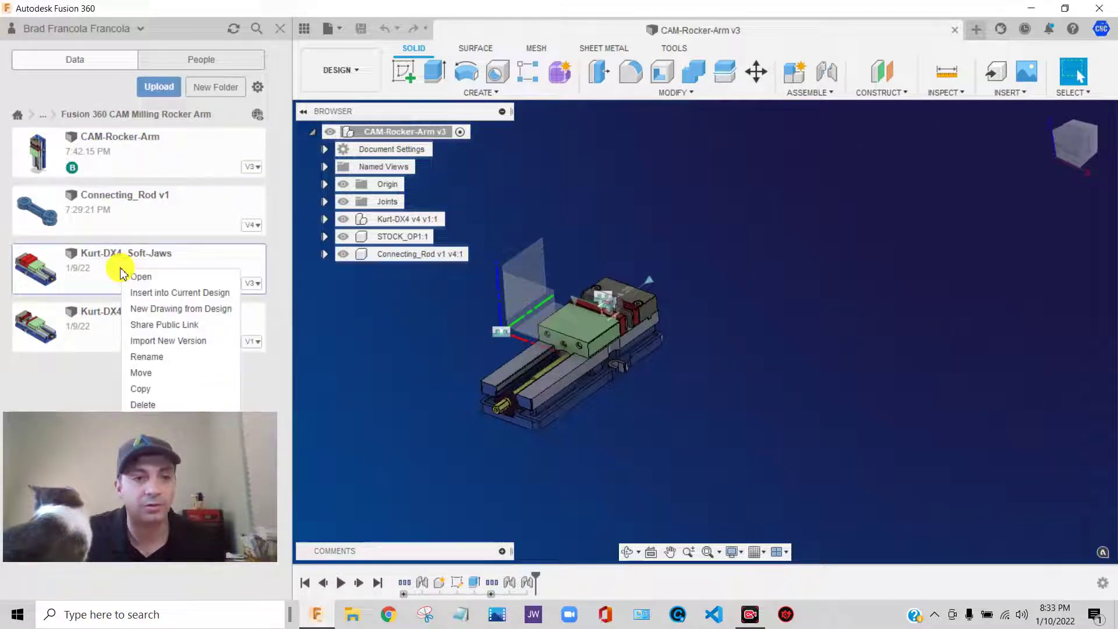
{"action": "left_click", "coordinate": [173, 293]}
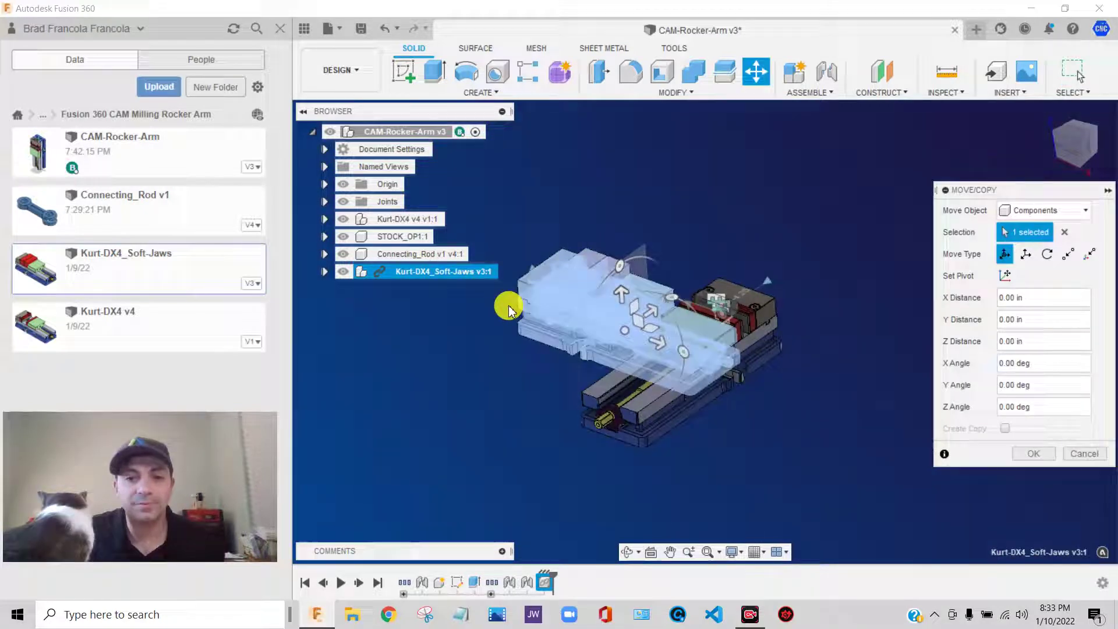
Move the inserted soft-jaw vise 39 in along X, away from the first vise, and rotate it -90 degrees about Z.
{"action": "scroll", "coordinate": [511, 300], "scroll_direction": "down", "scroll_amount": 4}
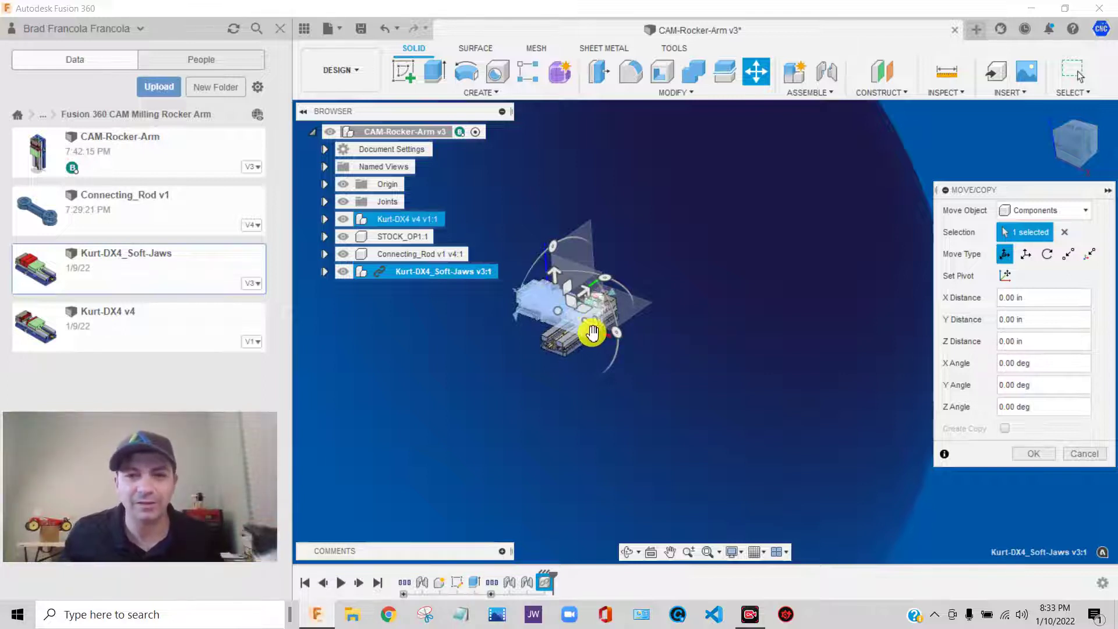
{"action": "left_click_drag", "start_coordinate": [589, 327], "coordinate": [793, 421]}
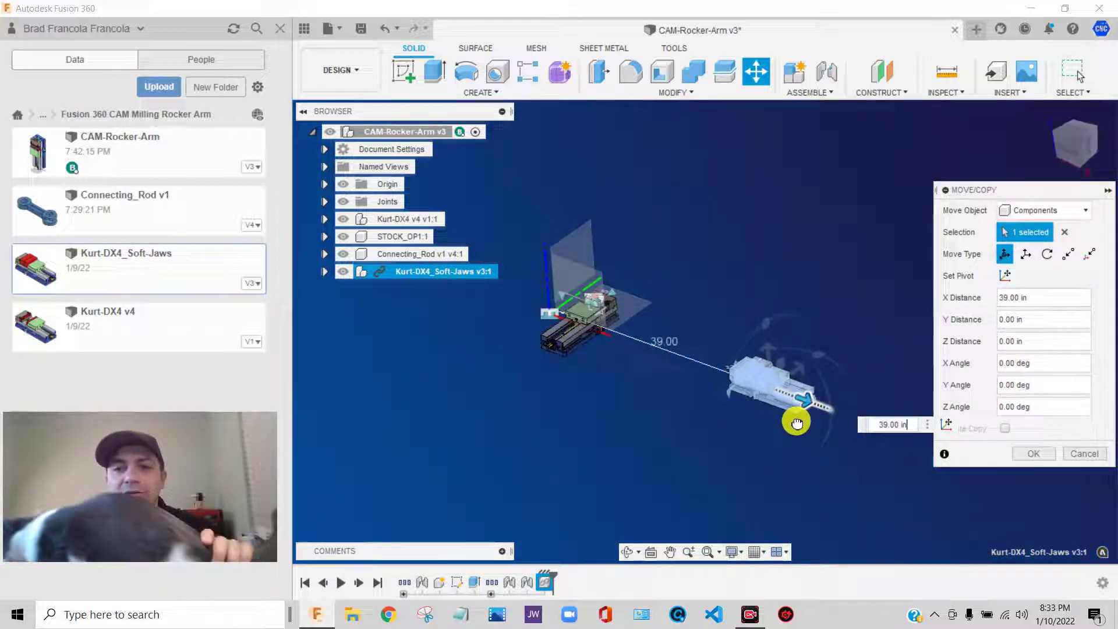
{"action": "left_click_drag", "start_coordinate": [816, 357], "coordinate": [826, 408]}
{"action": "scroll", "coordinate": [726, 313], "scroll_direction": "down", "scroll_amount": 2}
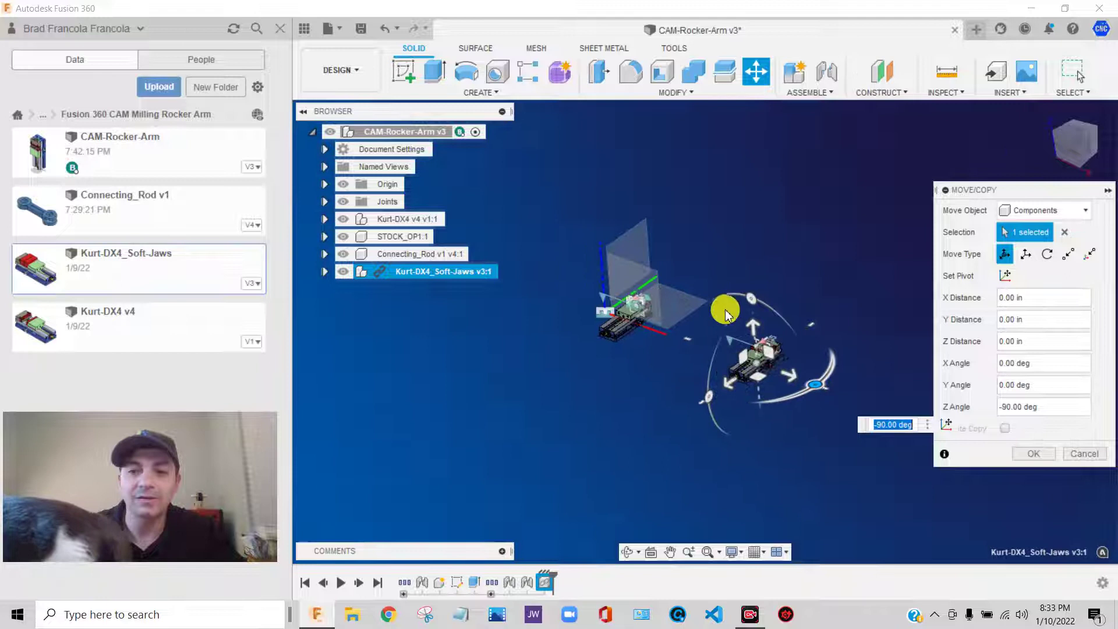
{"action": "scroll", "coordinate": [727, 326], "scroll_direction": "up", "scroll_amount": 3}
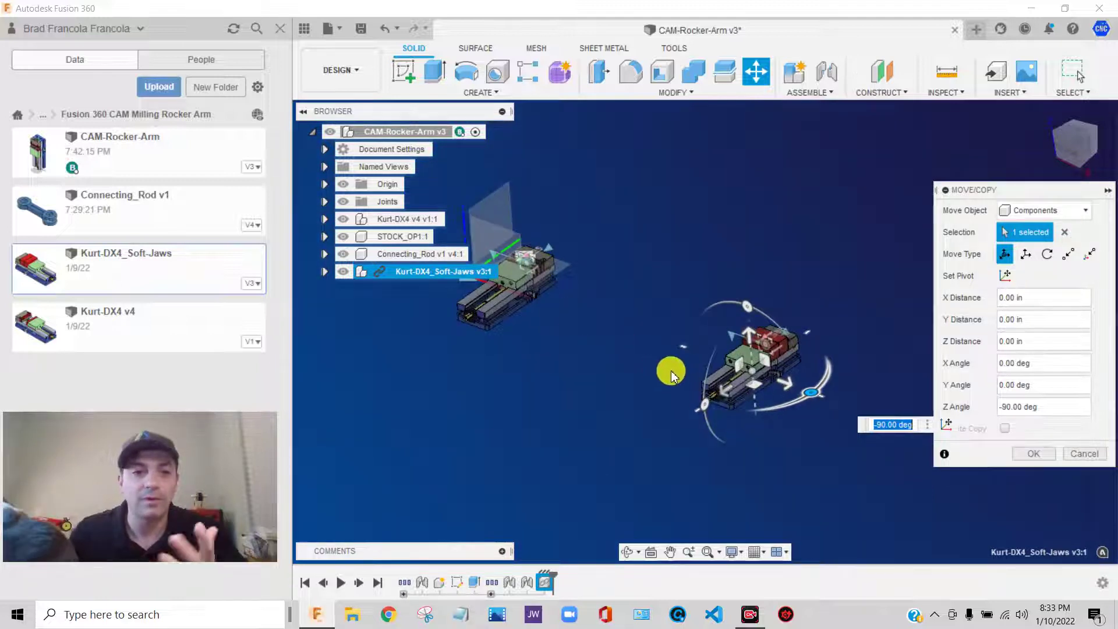
{"action": "middle_click_drag", "start_coordinate": [668, 302], "coordinate": [657, 220], "text": "shift"}
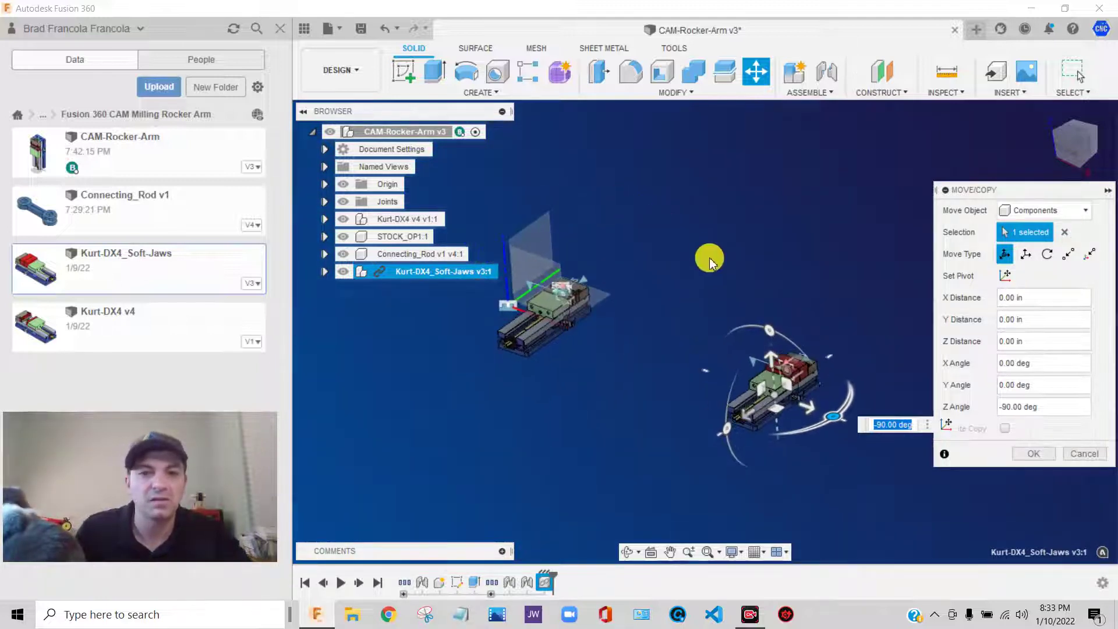
{"action": "left_click", "coordinate": [1033, 460]}
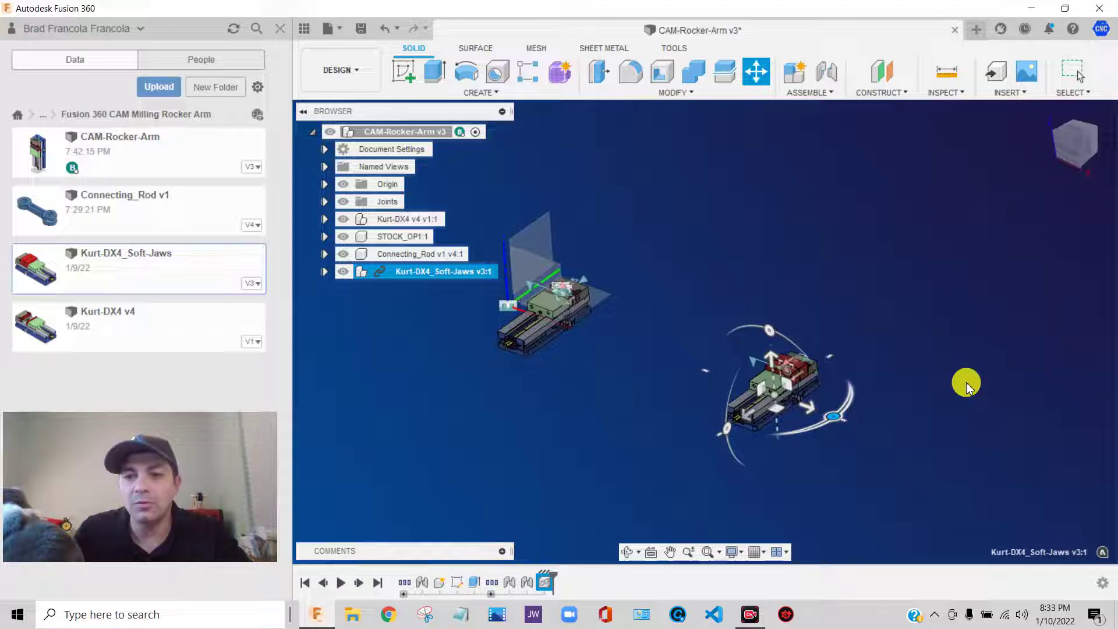
Start a rigid joint from the origin point of Kurt-DX4_Soft-Jaws to the origin point of the CAM-Rocker-Arm assembly.
{"action": "left_click_drag", "start_coordinate": [790, 428], "coordinate": [749, 393]}
{"action": "scroll", "coordinate": [676, 355], "scroll_direction": "down", "scroll_amount": 3}
{"action": "mouse_move", "coordinate": [1073, 147]}
{"action": "left_mouse_down"}
{"action": "mouse_move", "coordinate": [22, 157]}
{"action": "mouse_move", "coordinate": [1086, 160]}
{"action": "left_mouse_up"}
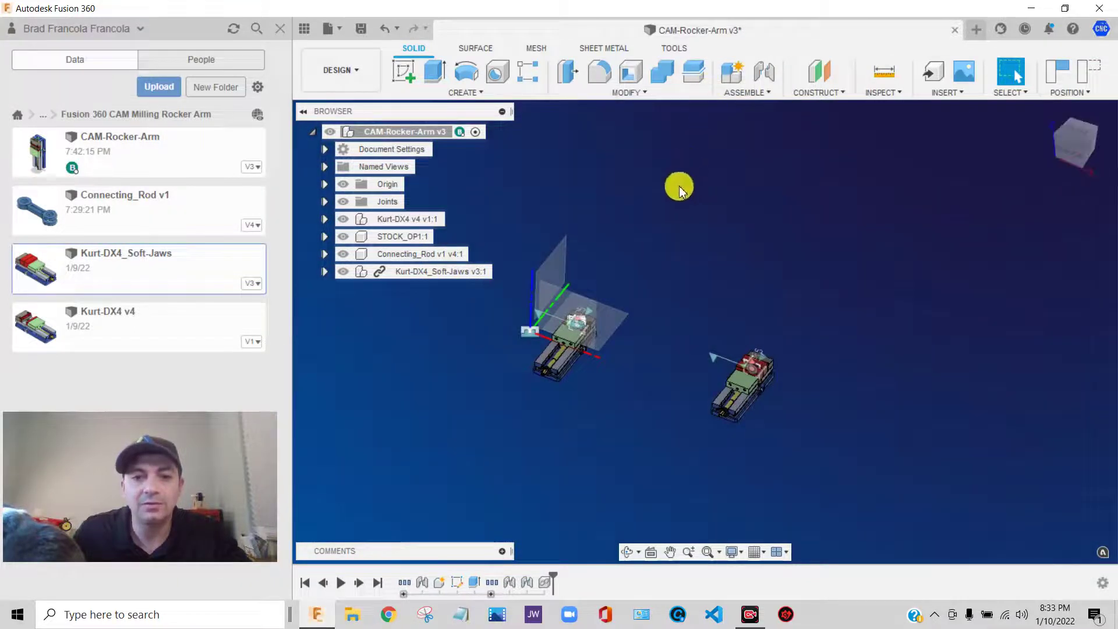
{"action": "left_click", "coordinate": [763, 93]}
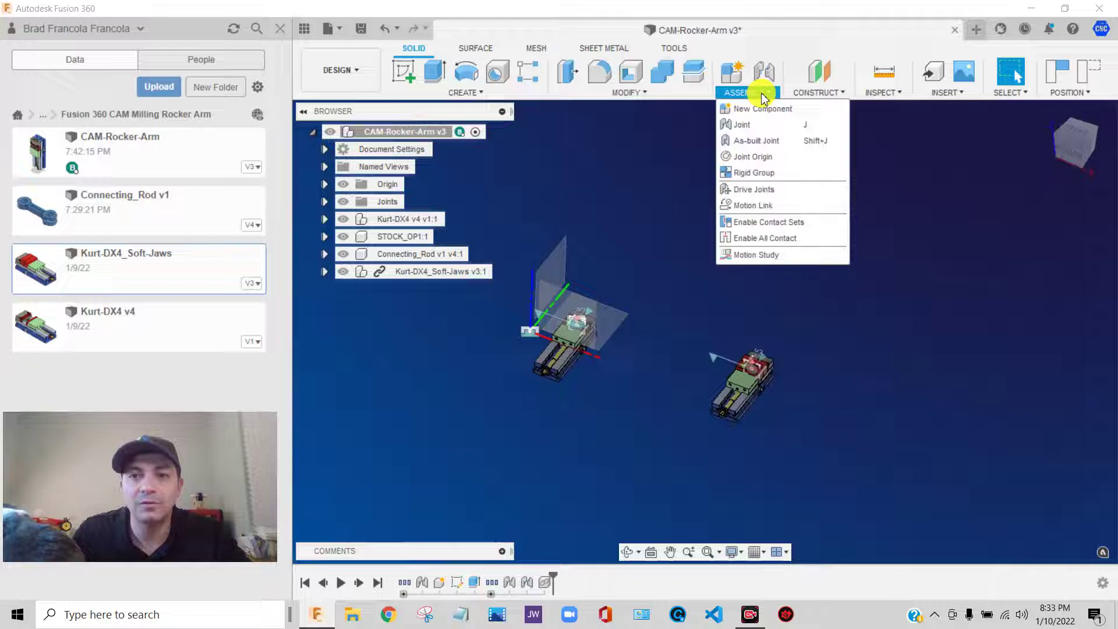
{"action": "left_click", "coordinate": [742, 125]}
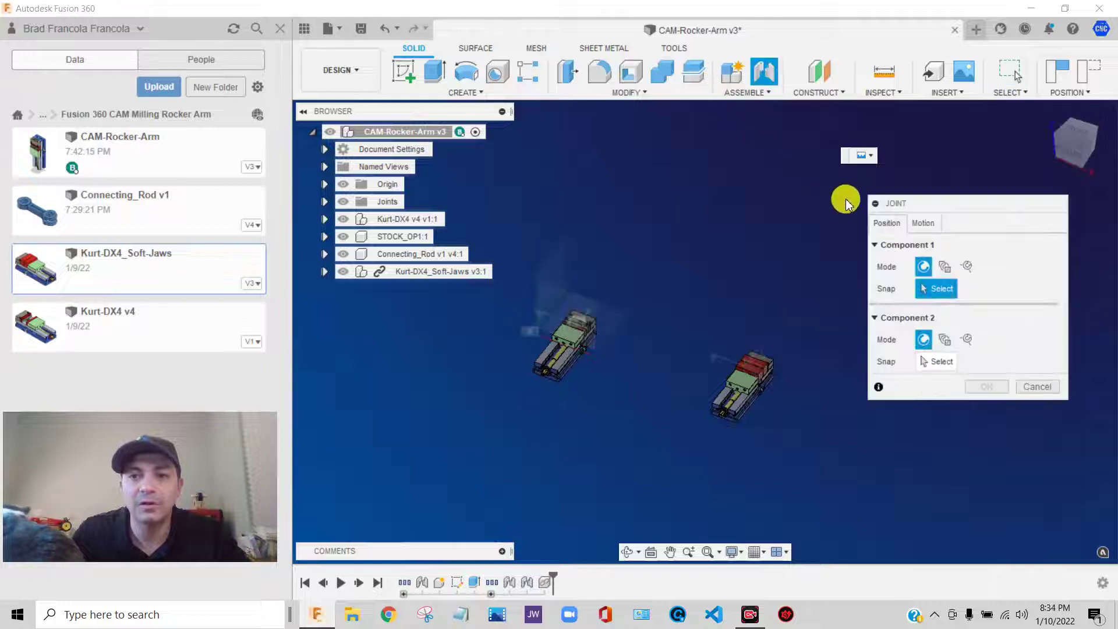
{"action": "left_click", "coordinate": [923, 223]}
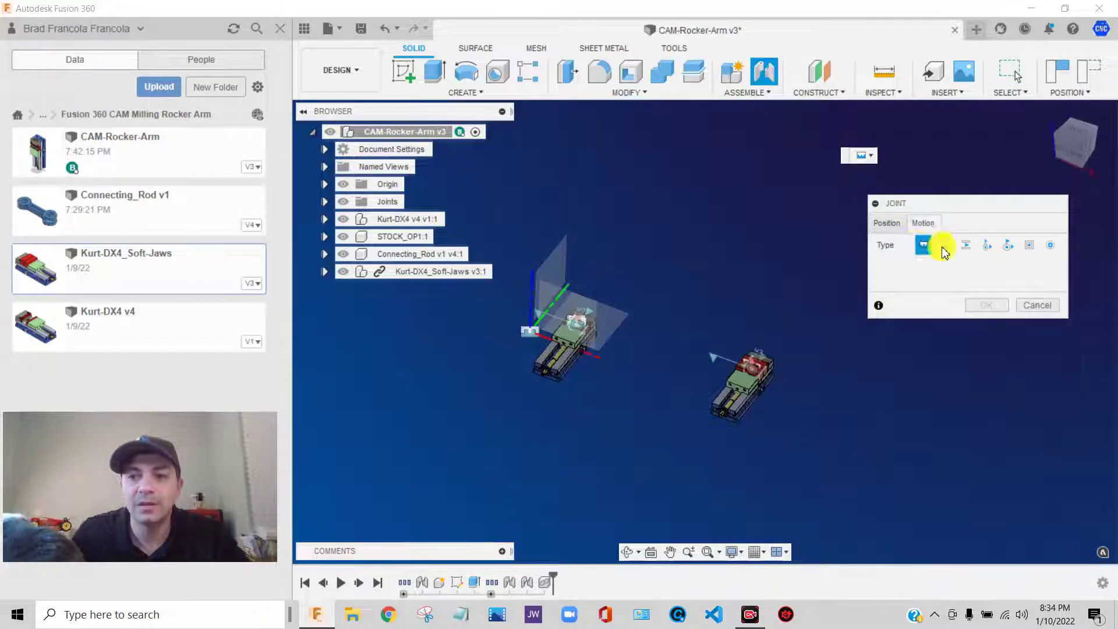
{"action": "left_click", "coordinate": [888, 223]}
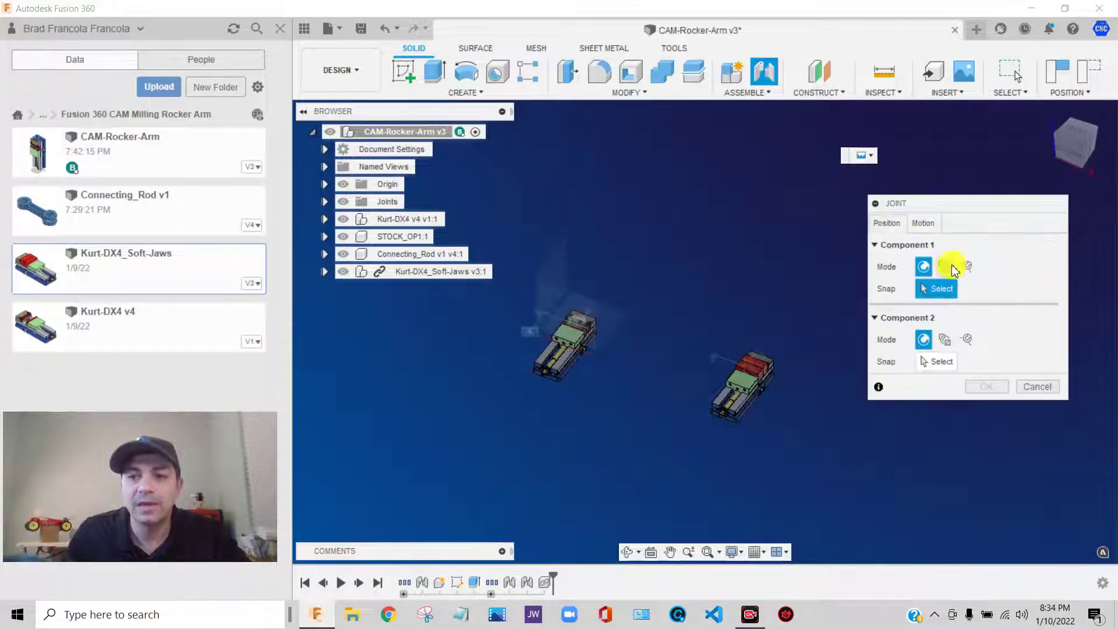
{"action": "left_click", "coordinate": [324, 272]}
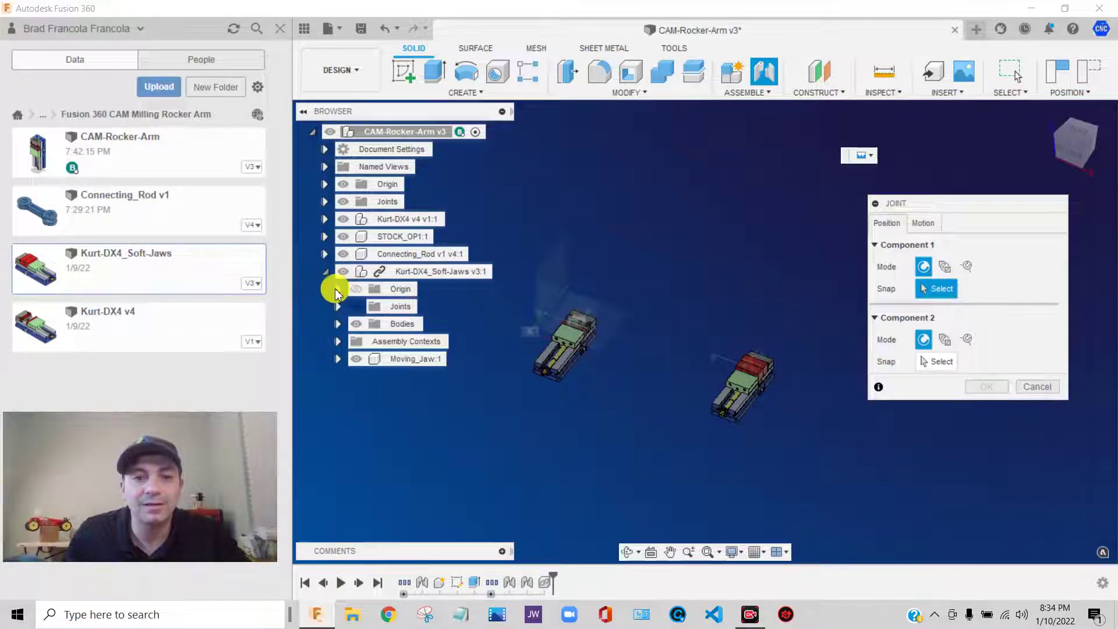
{"action": "left_click", "coordinate": [337, 289]}
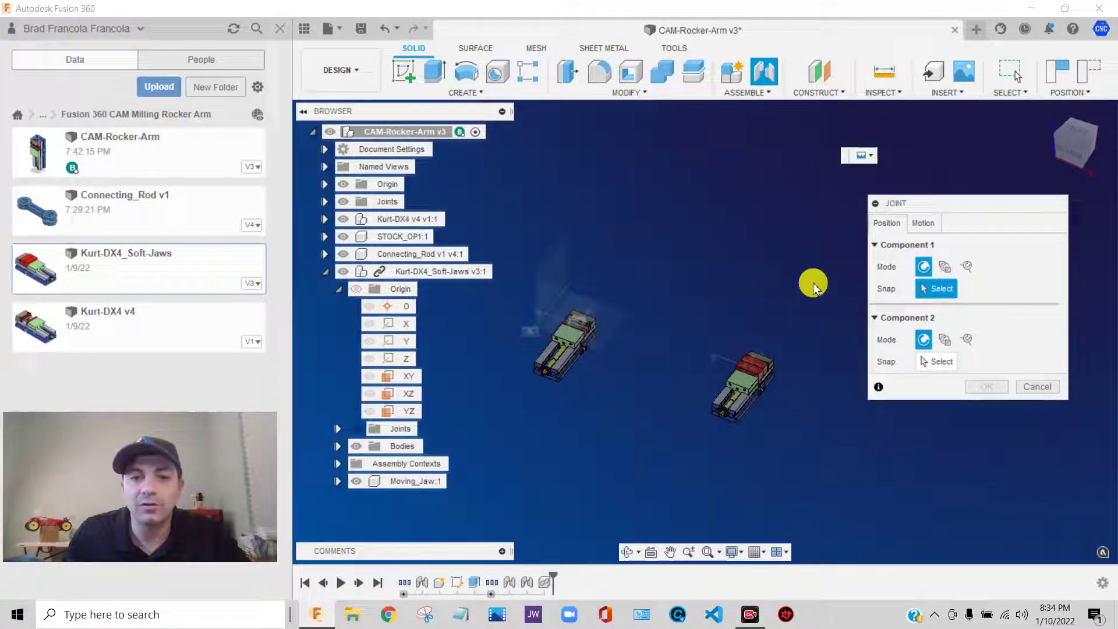
{"action": "left_click", "coordinate": [400, 310]}
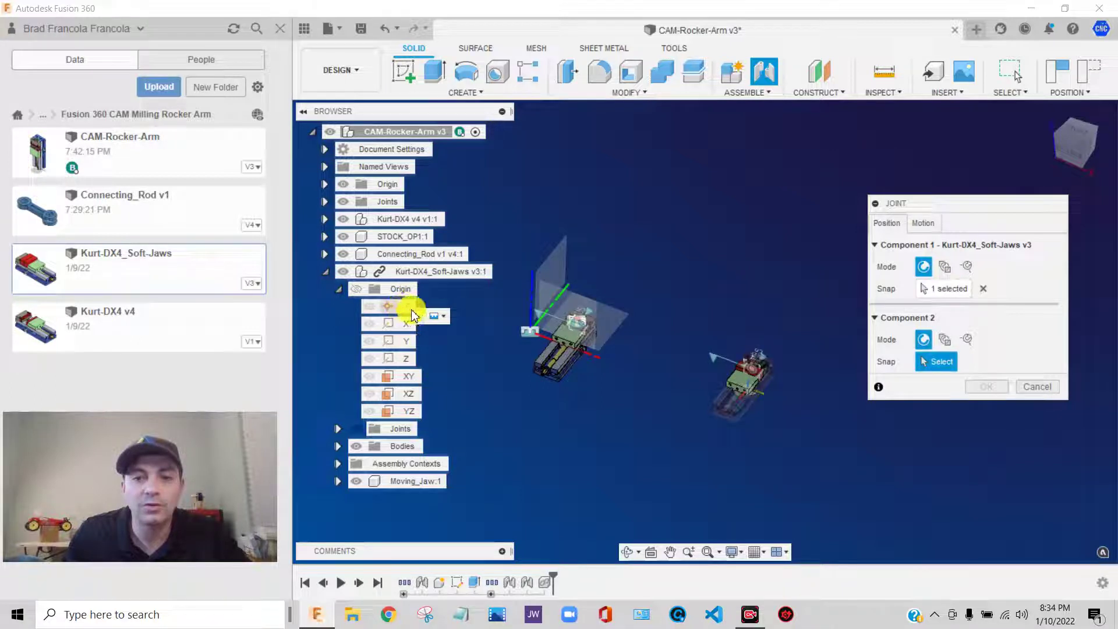
{"action": "left_click", "coordinate": [325, 184]}
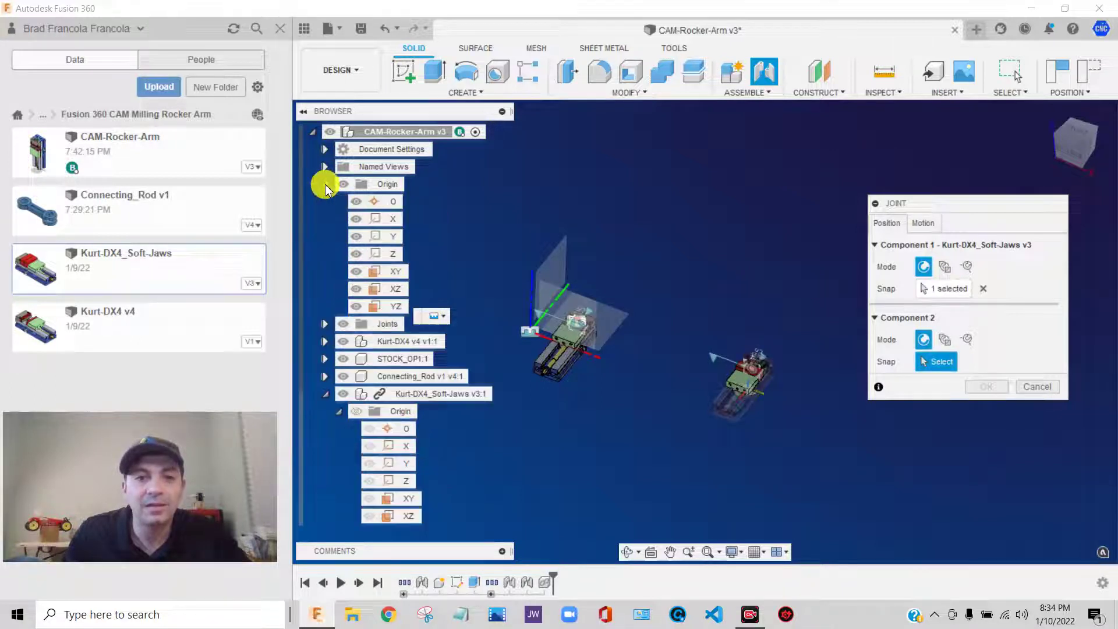
{"action": "left_click", "coordinate": [383, 205]}
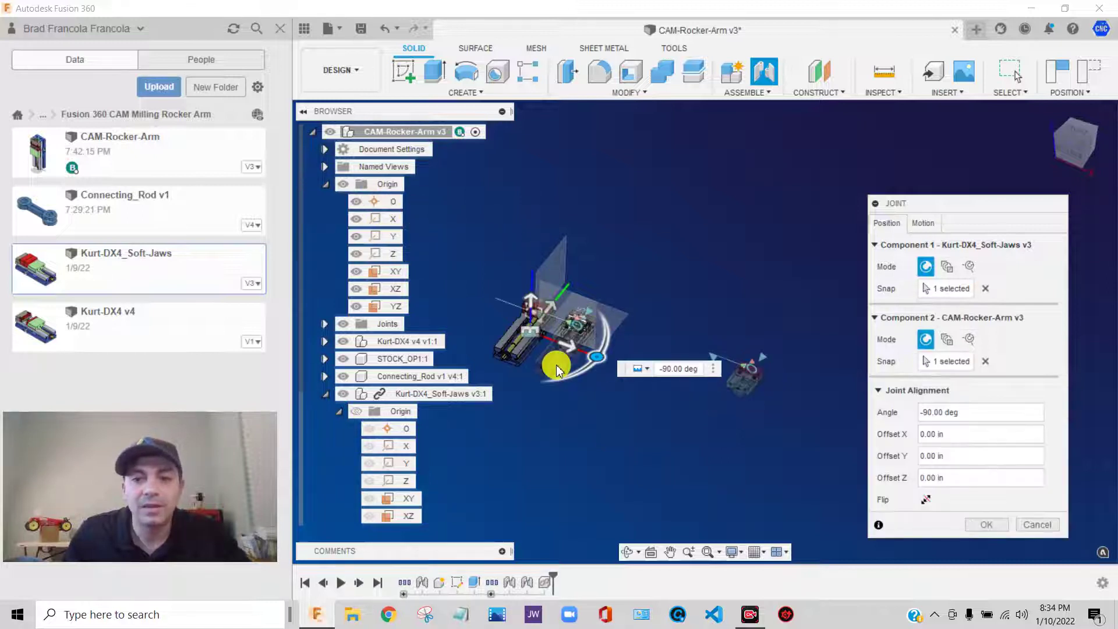
Offset the soft-jaw vise joint 24 in along X, complete it, and collapse the expanded component and origin nodes.
{"action": "left_click_drag", "start_coordinate": [550, 319], "coordinate": [798, 435]}
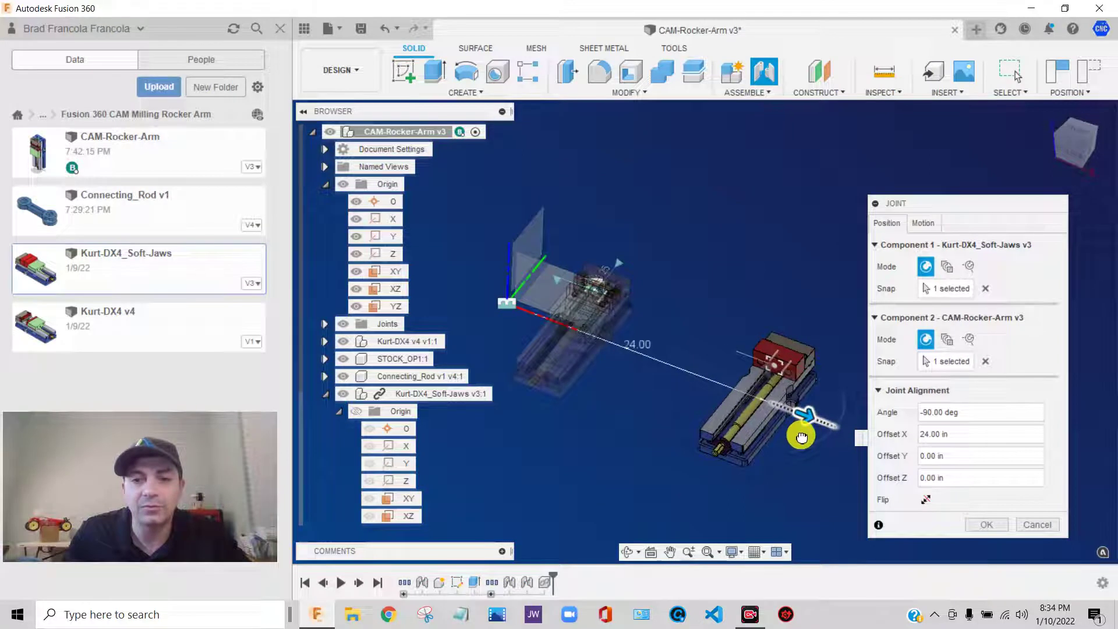
{"action": "left_click", "coordinate": [984, 525]}
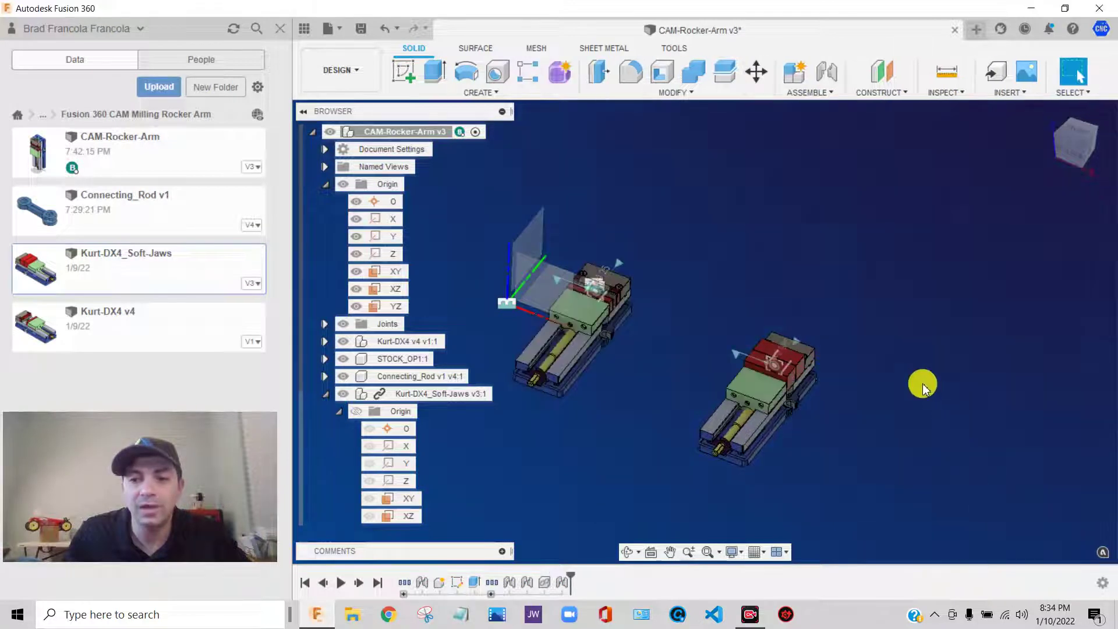
{"action": "left_click", "coordinate": [338, 410]}
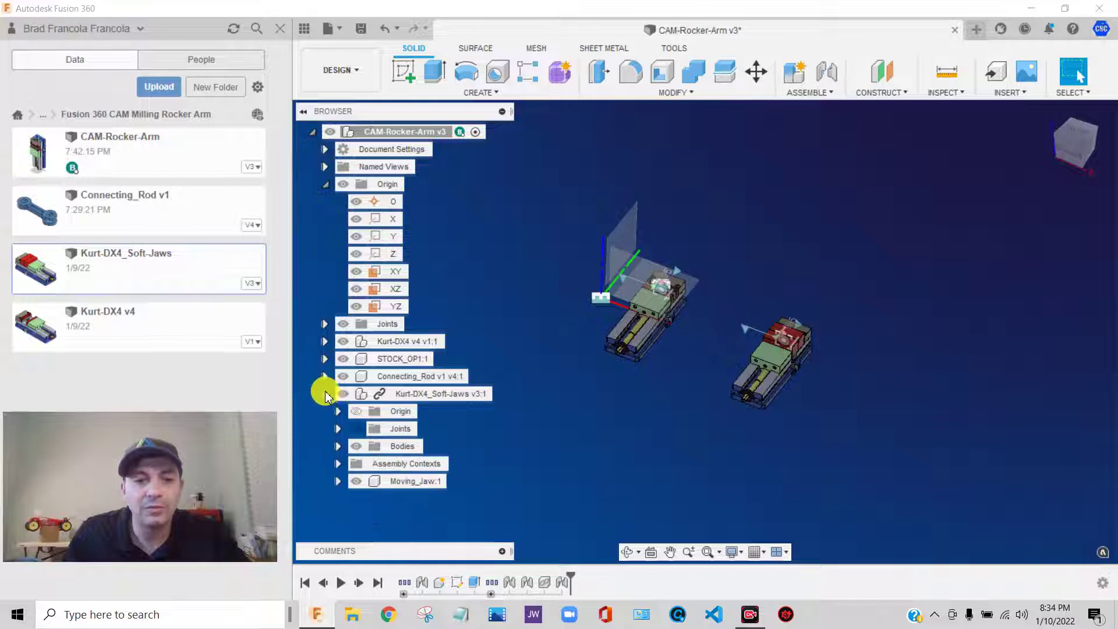
{"action": "left_click", "coordinate": [324, 394]}
{"action": "left_click", "coordinate": [325, 185]}
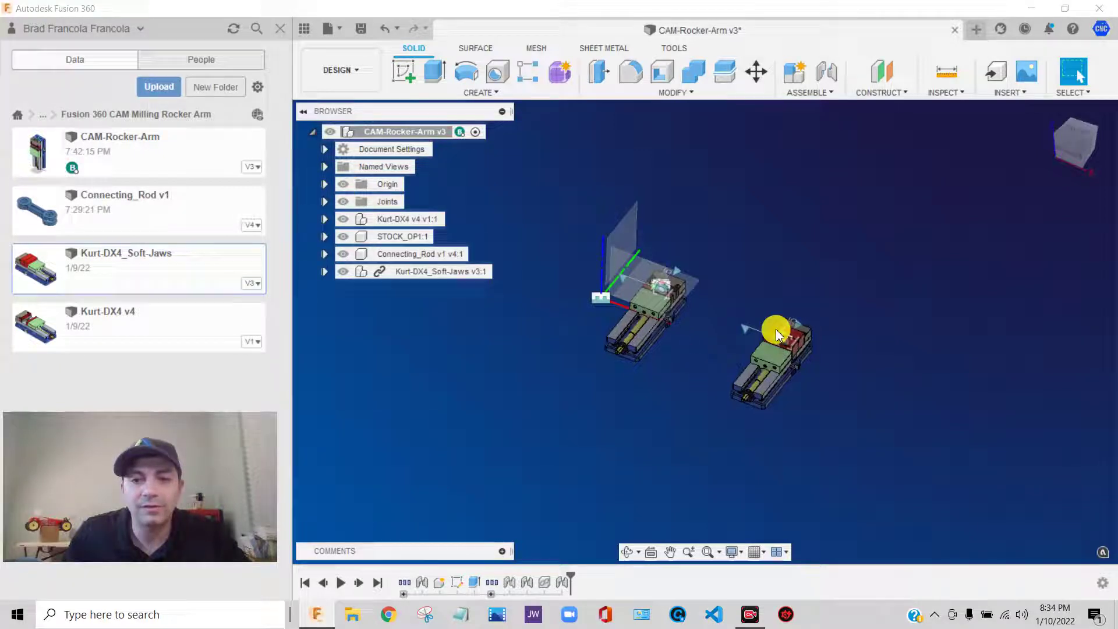
Break the external link of the Kurt-DX4_Soft-Jaws component.
{"action": "scroll", "coordinate": [775, 330], "scroll_direction": "up", "scroll_amount": 3}
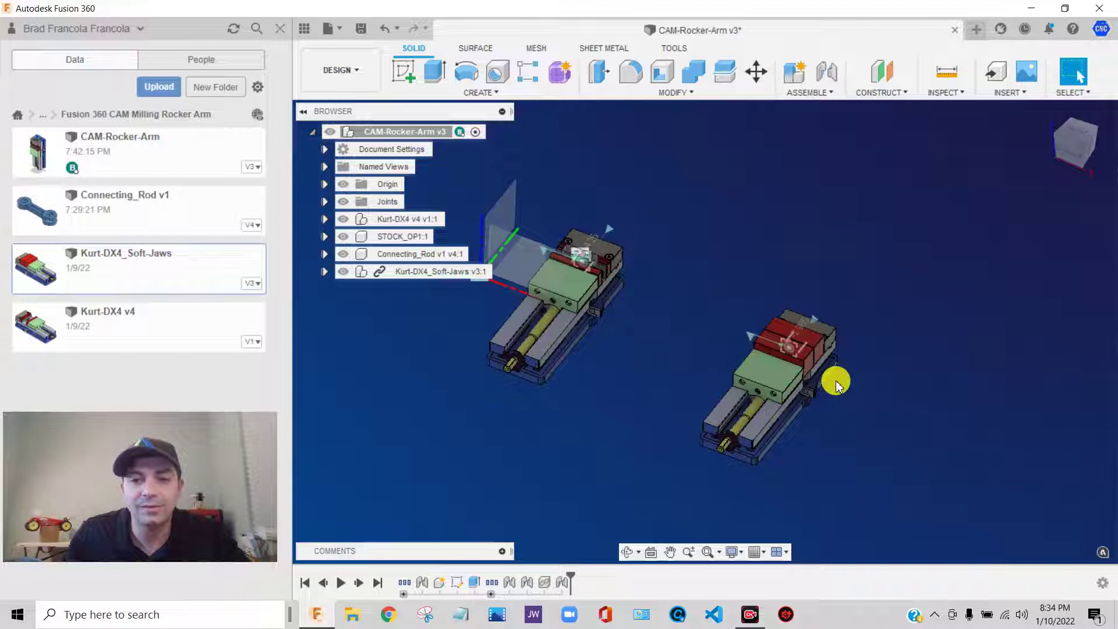
{"action": "scroll", "coordinate": [831, 380], "scroll_direction": "down", "scroll_amount": 2}
{"action": "scroll", "coordinate": [774, 348], "scroll_direction": "up", "scroll_amount": 2}
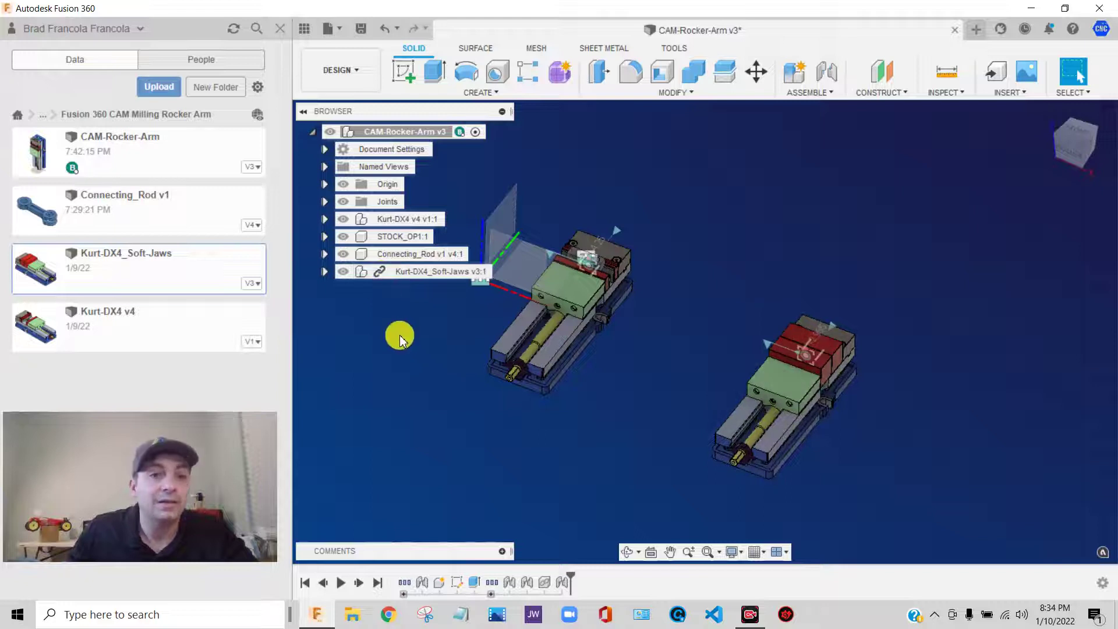
{"action": "right_click", "coordinate": [380, 272]}
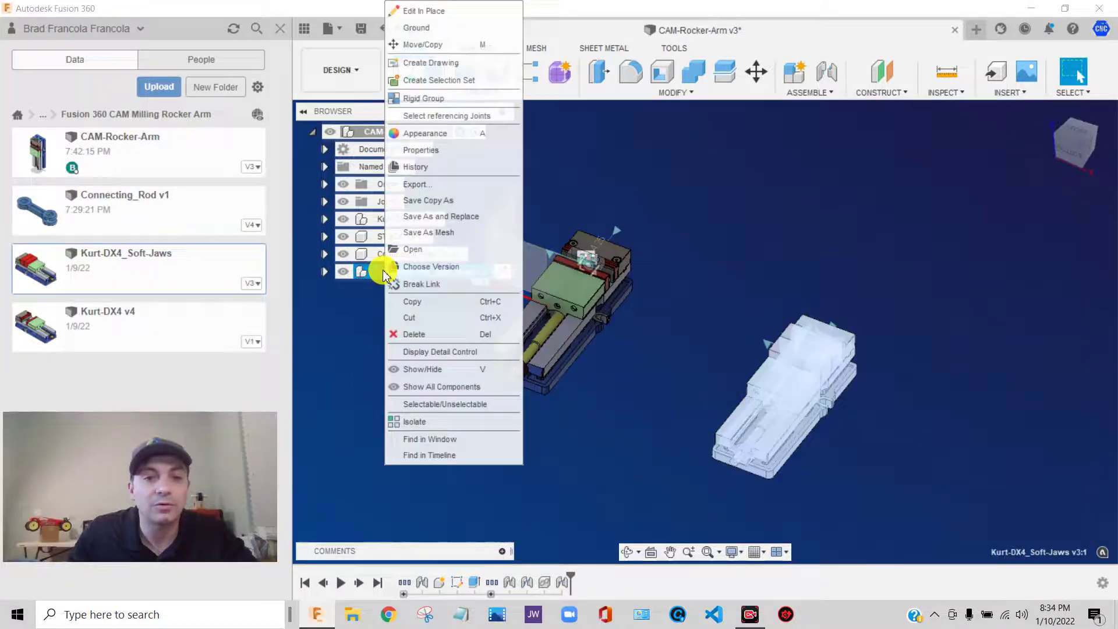
{"action": "left_click", "coordinate": [417, 283]}
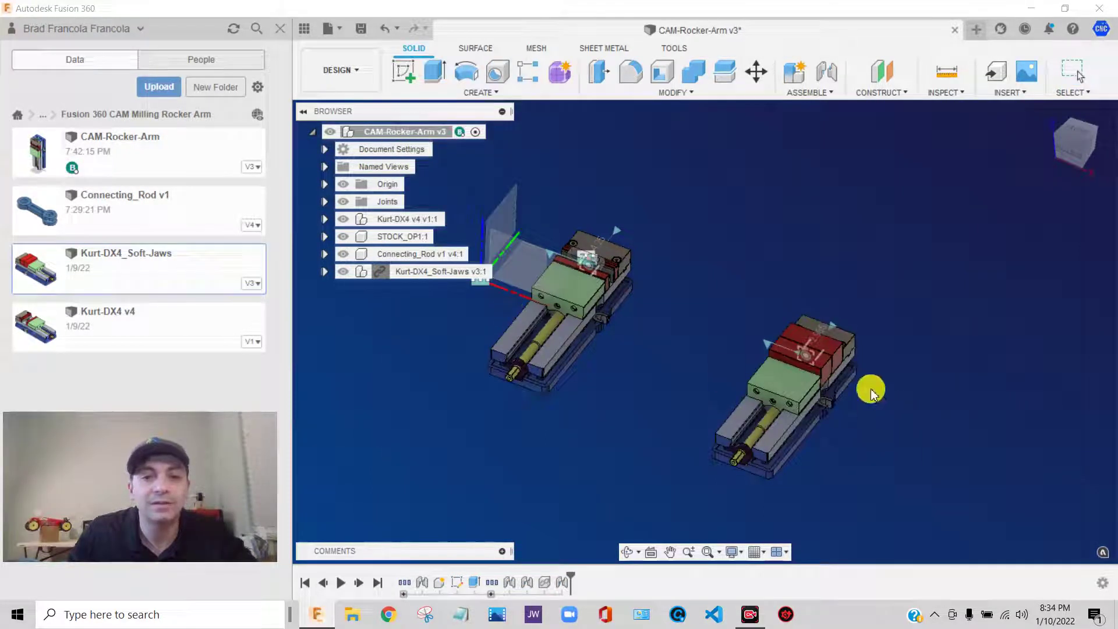
Open the design's parameters and place the dialog clear of the second vise's soft jaws.
{"action": "scroll", "coordinate": [837, 285], "scroll_direction": "down", "scroll_amount": 2}
{"action": "scroll", "coordinate": [641, 233], "scroll_direction": "up", "scroll_amount": 3}
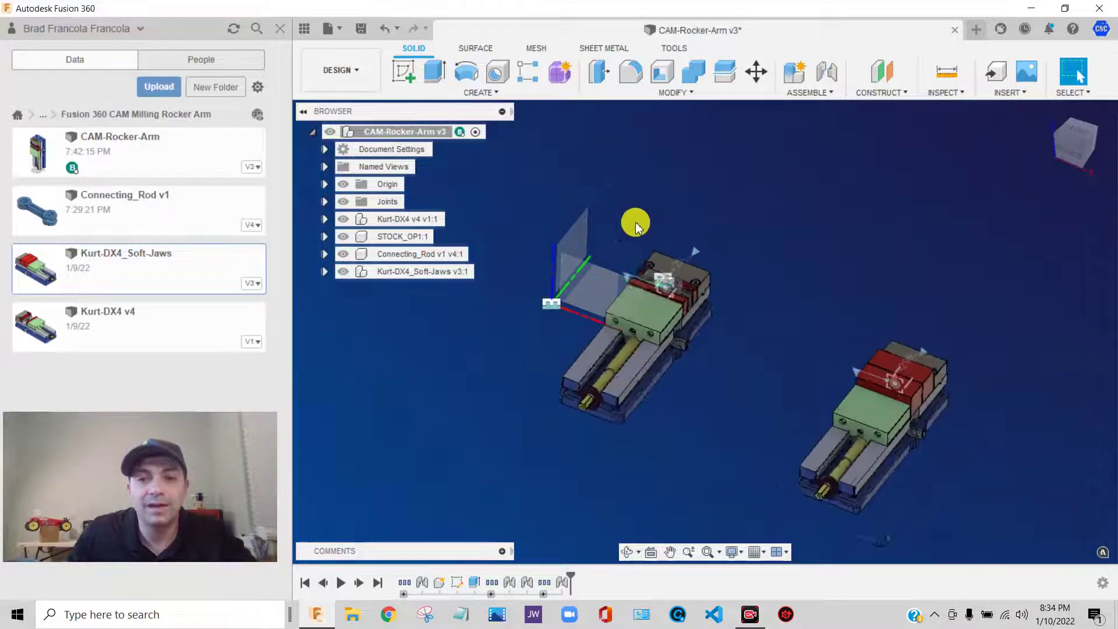
{"action": "scroll", "coordinate": [725, 363], "scroll_direction": "down", "scroll_amount": 1}
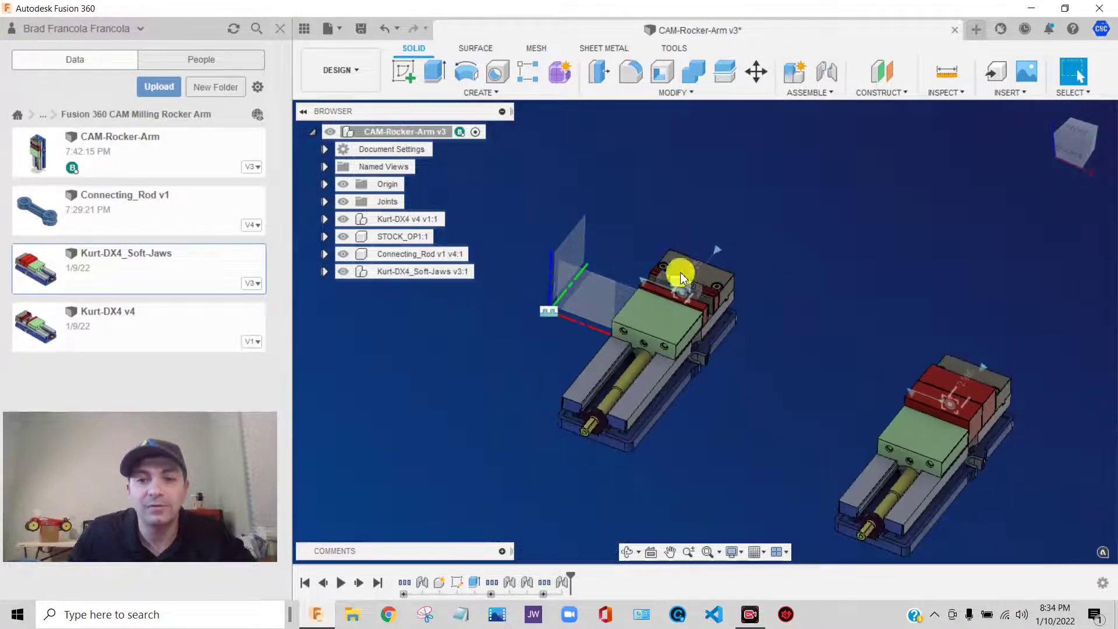
{"action": "scroll", "coordinate": [806, 344], "scroll_direction": "down", "scroll_amount": 1}
{"action": "scroll", "coordinate": [968, 379], "scroll_direction": "up", "scroll_amount": 5}
{"action": "scroll", "coordinate": [923, 303], "scroll_direction": "down", "scroll_amount": 5}
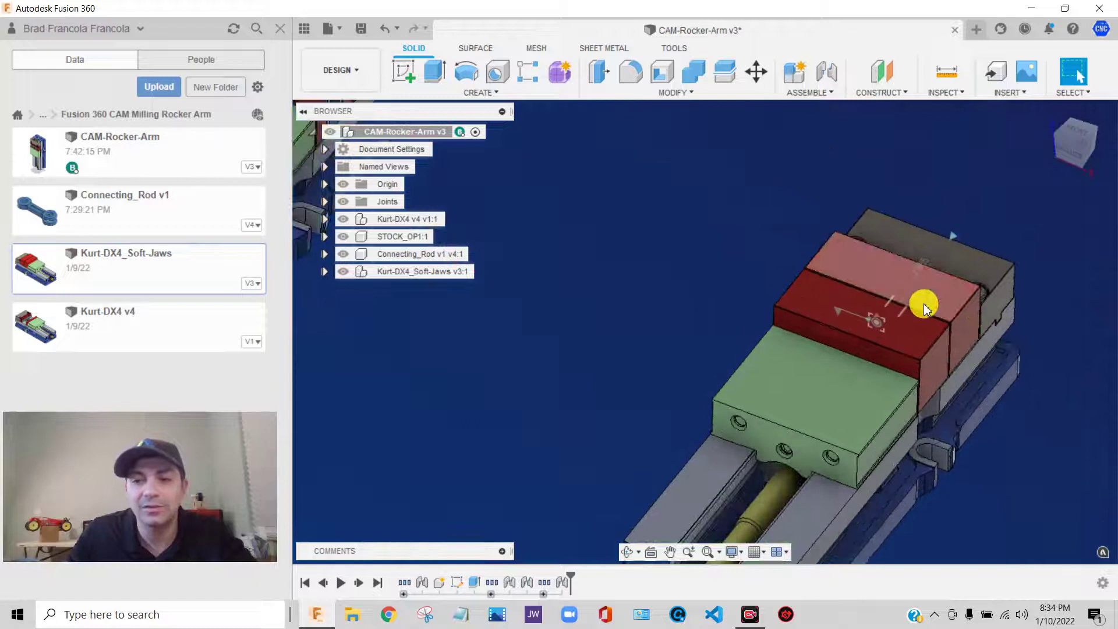
{"action": "mouse_move", "coordinate": [1073, 138]}
{"action": "left_mouse_down"}
{"action": "mouse_move", "coordinate": [1016, 121]}
{"action": "mouse_move", "coordinate": [1027, 145]}
{"action": "mouse_move", "coordinate": [997, 173]}
{"action": "left_mouse_up"}
{"action": "left_click", "coordinate": [693, 92]}
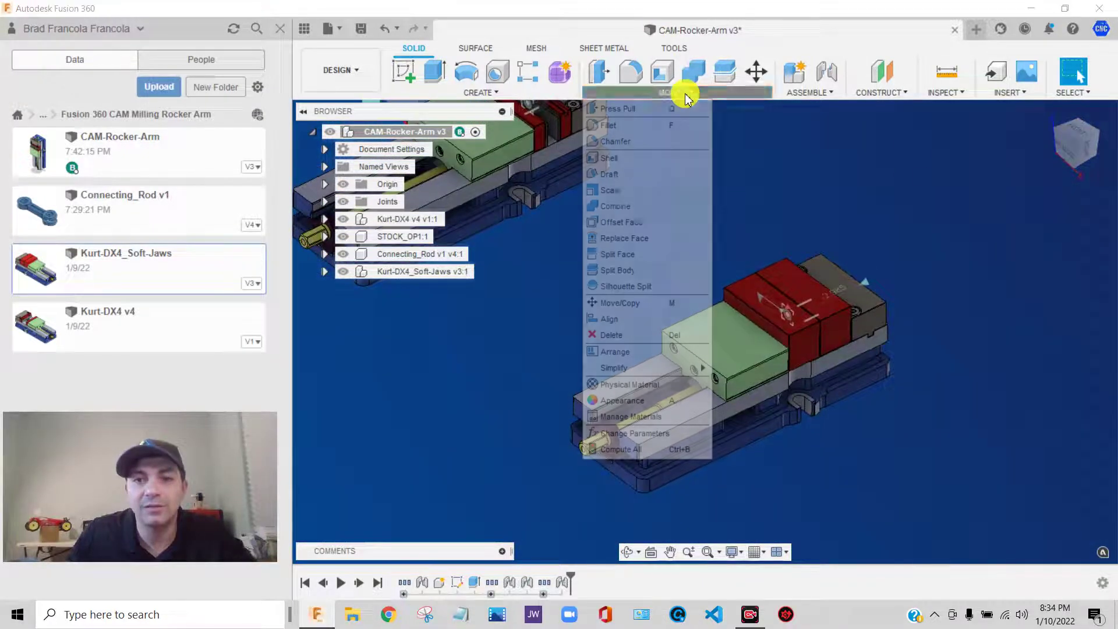
{"action": "left_click", "coordinate": [641, 440]}
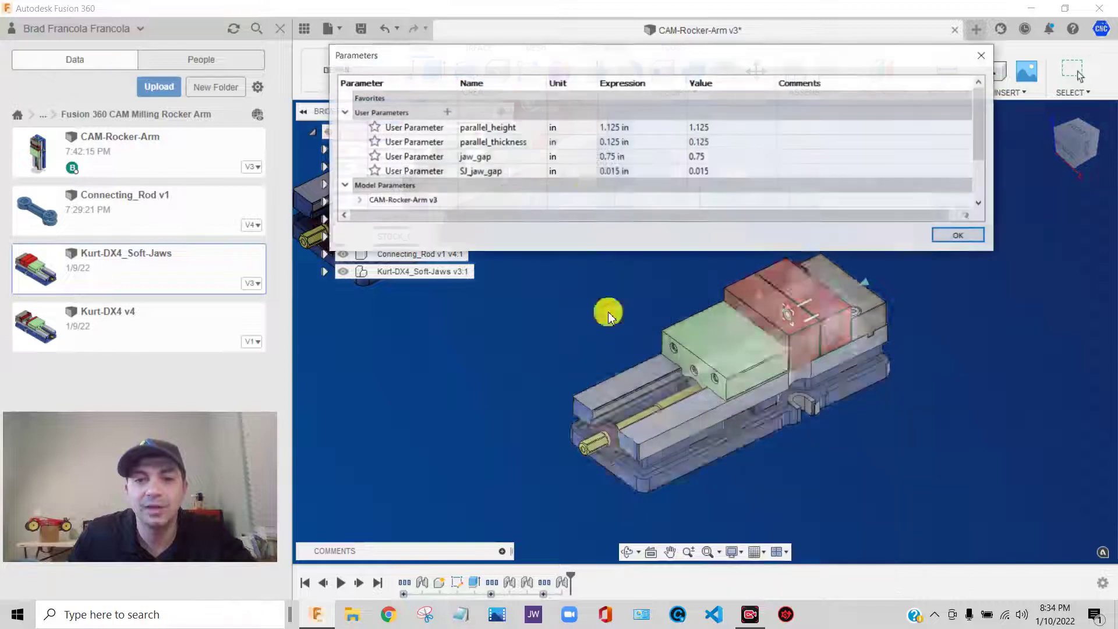
{"action": "left_click_drag", "start_coordinate": [518, 62], "coordinate": [260, 117]}
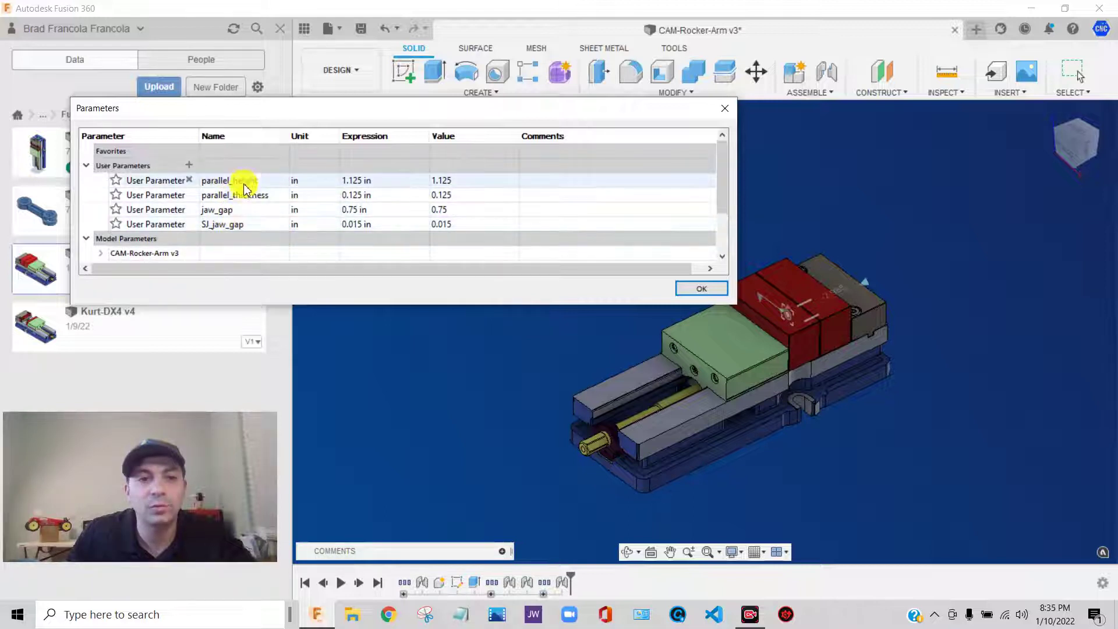
{"action": "left_click_drag", "start_coordinate": [314, 108], "coordinate": [369, 27]}
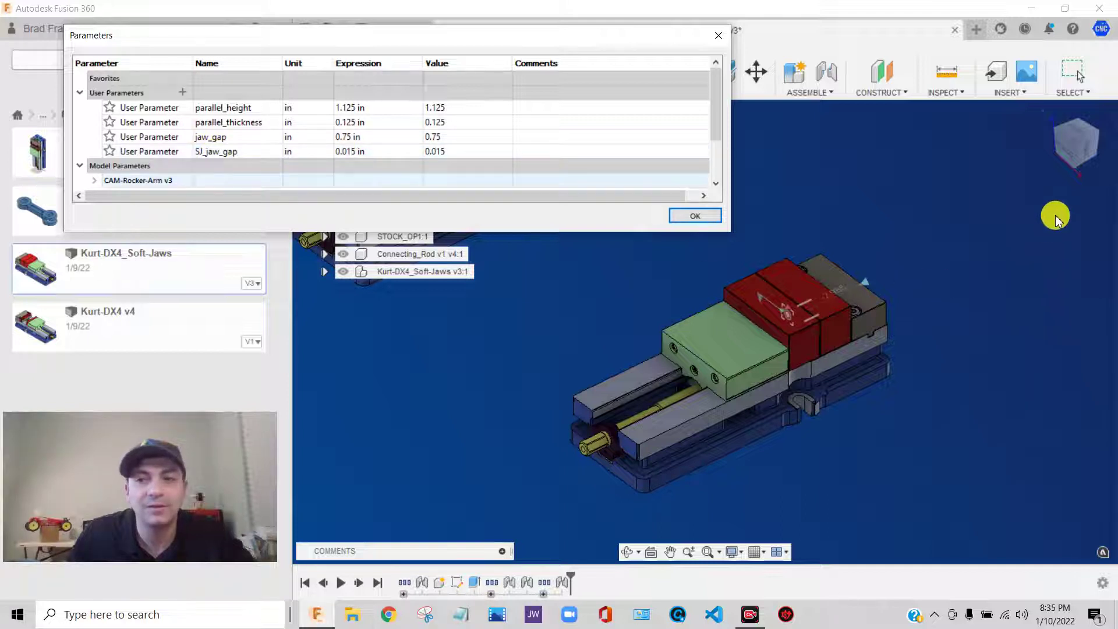
Set the SJ_jaw_gap user parameter to 0.25 in to test the opening between the soft jaws.
{"action": "scroll", "coordinate": [884, 242], "scroll_direction": "up", "scroll_amount": 8}
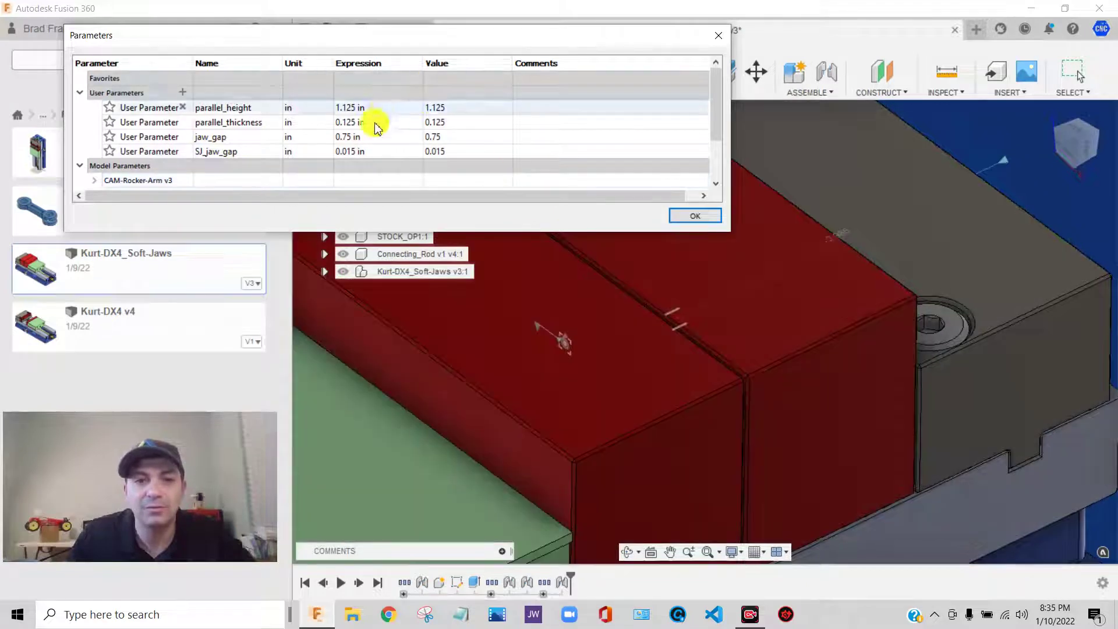
{"action": "left_click", "coordinate": [360, 151]}
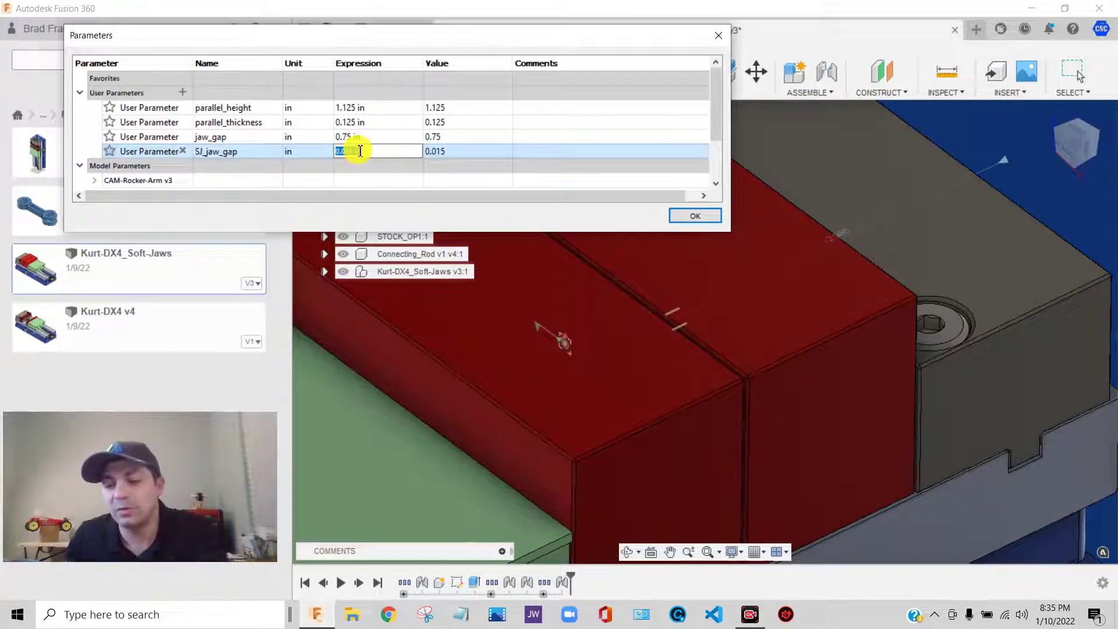
{"action": "type", "text": ".25"}
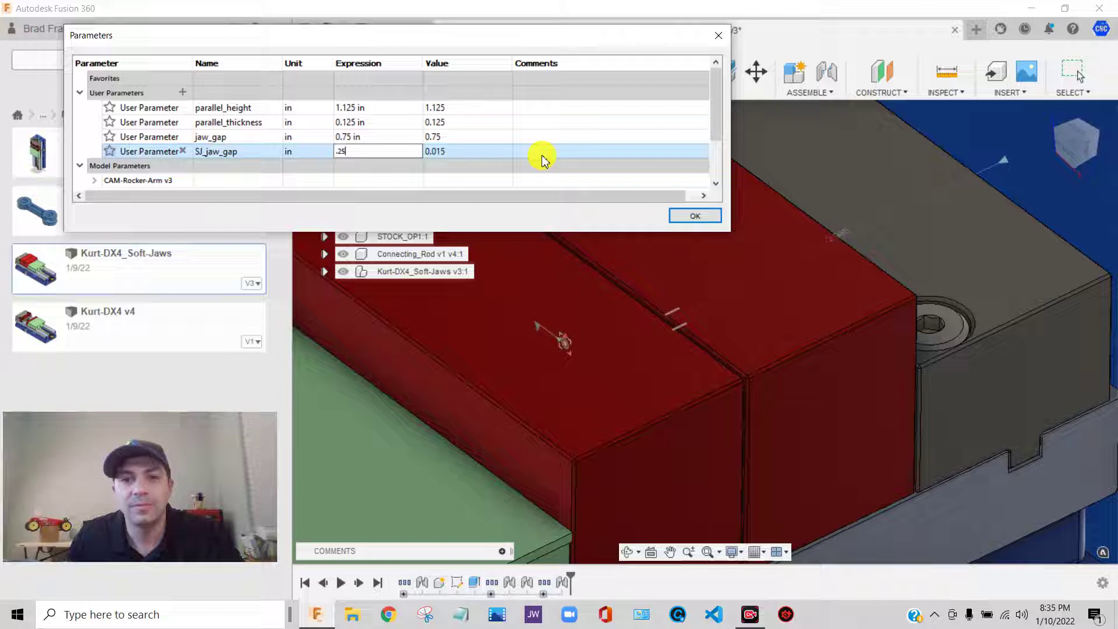
{"action": "left_click", "coordinate": [540, 151]}
{"action": "scroll", "coordinate": [722, 390], "scroll_direction": "down", "scroll_amount": 5}
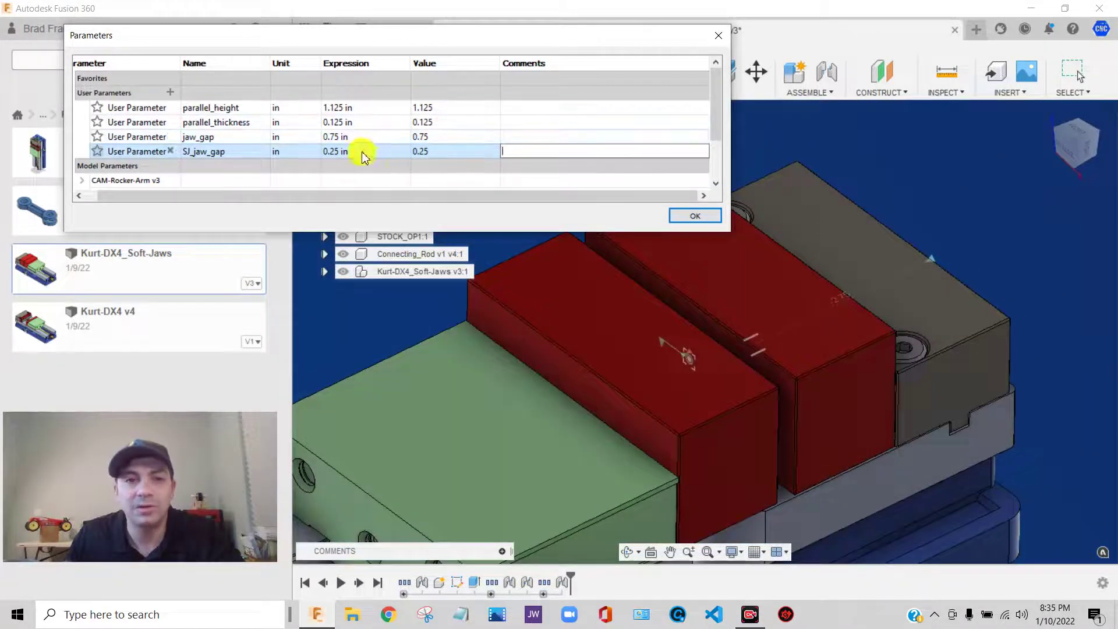
Set the SJ_jaw_gap user parameter to 0.015 in, check the gap between the soft jaws, and accept the parameters.
{"action": "left_click", "coordinate": [350, 151]}
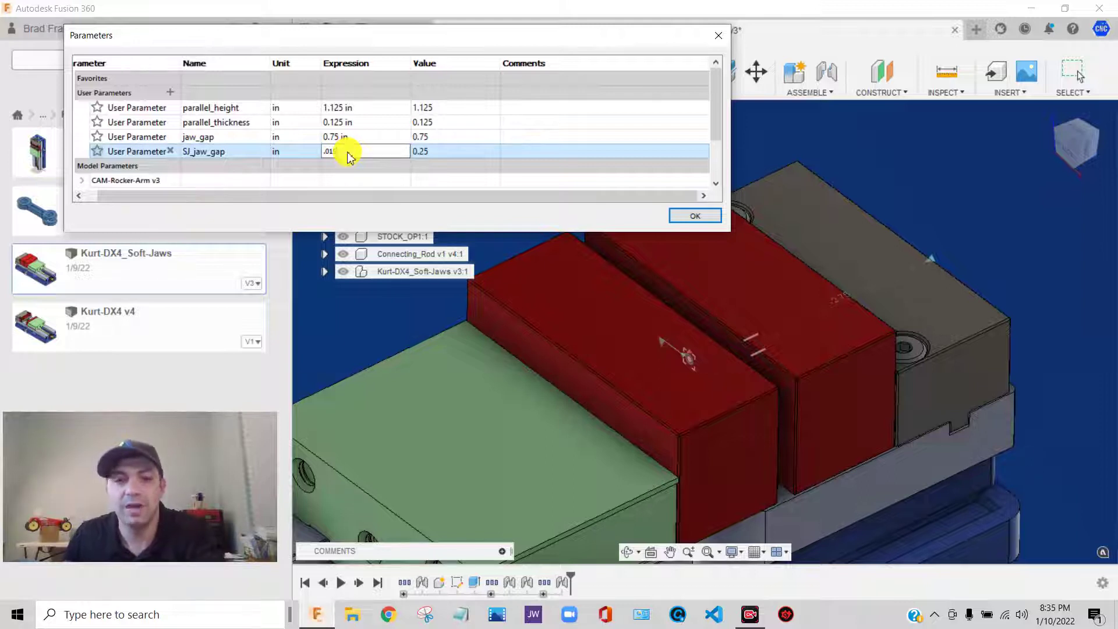
{"action": "key", "text": "Return"}
{"action": "scroll", "coordinate": [750, 369], "scroll_direction": "up", "scroll_amount": 4}
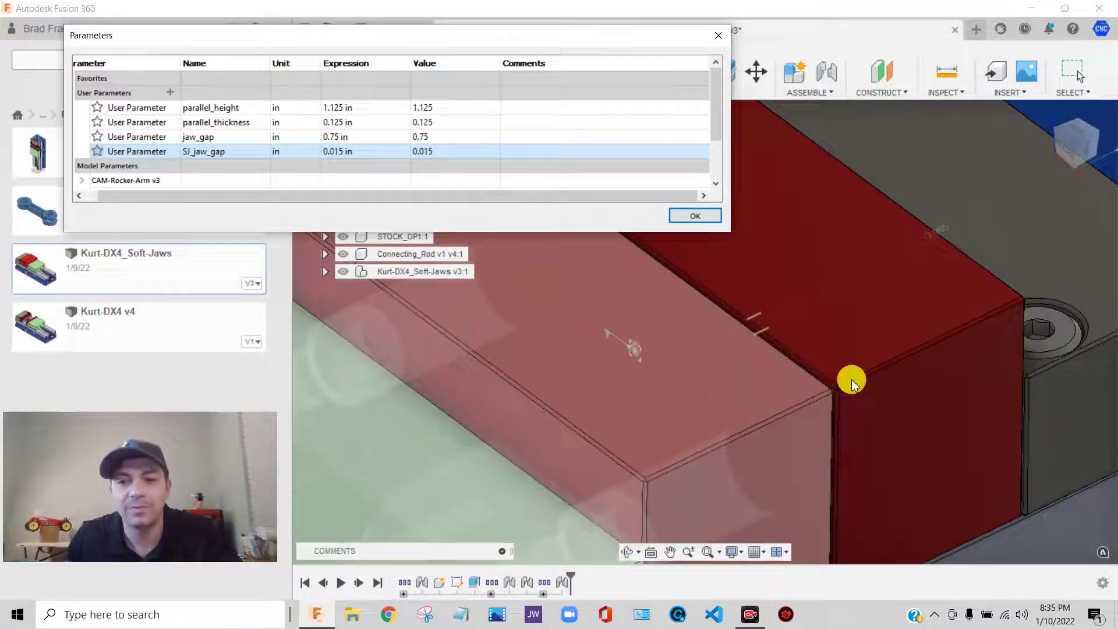
{"action": "scroll", "coordinate": [948, 294], "scroll_direction": "down", "scroll_amount": 5}
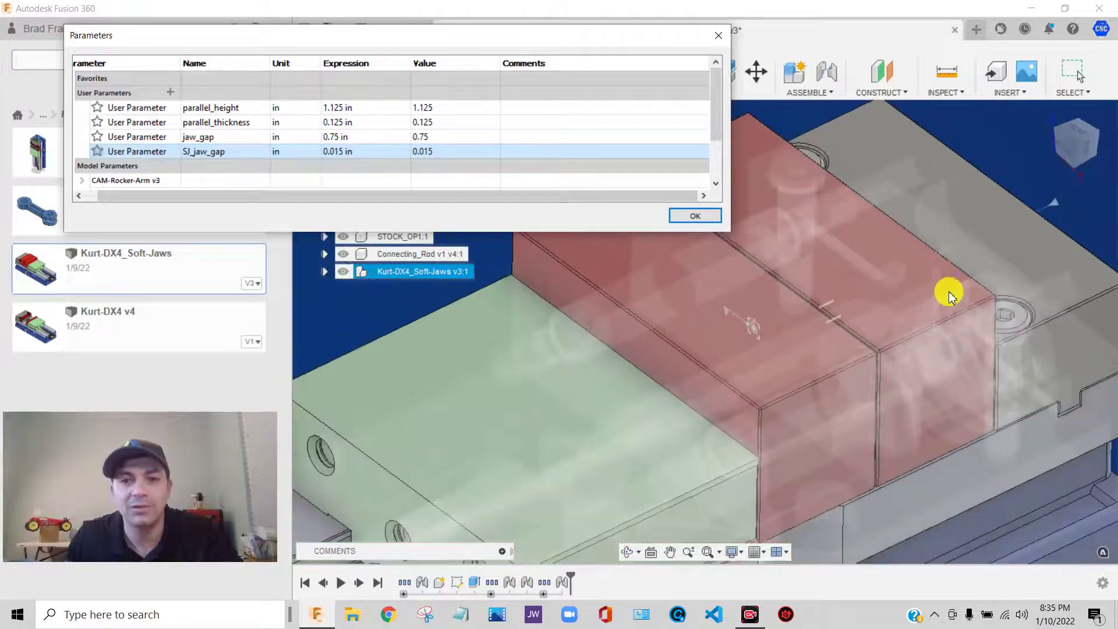
{"action": "left_click", "coordinate": [699, 218]}
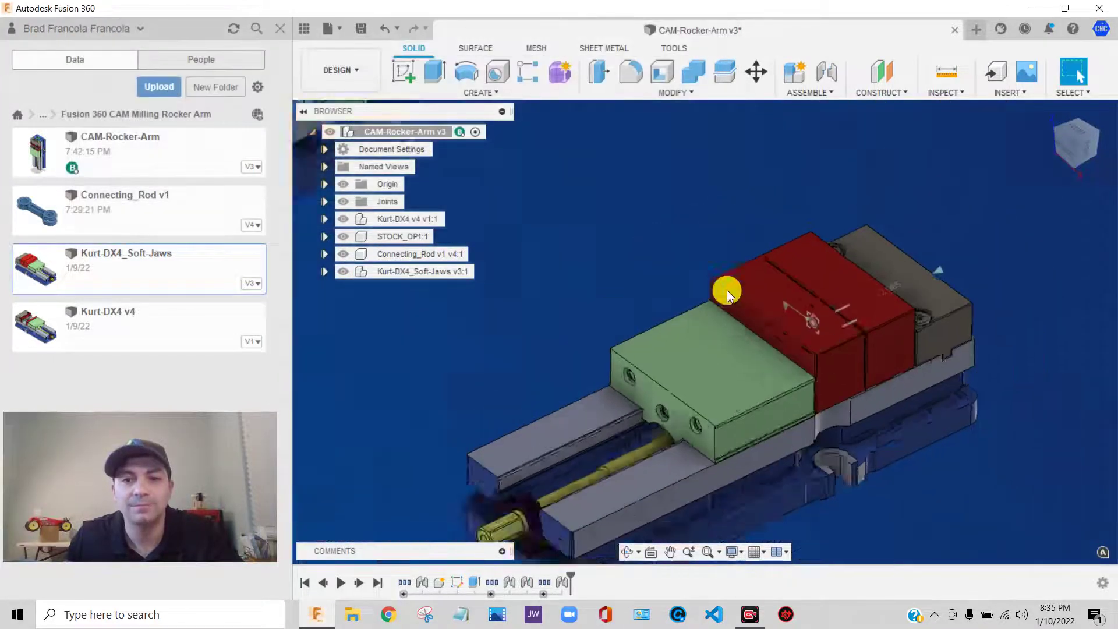
Examine the placement of the two vises and the uncut soft jaws on the second one.
{"action": "scroll", "coordinate": [836, 210], "scroll_direction": "down", "scroll_amount": 3}
{"action": "scroll", "coordinate": [1042, 225], "scroll_direction": "down", "scroll_amount": 3}
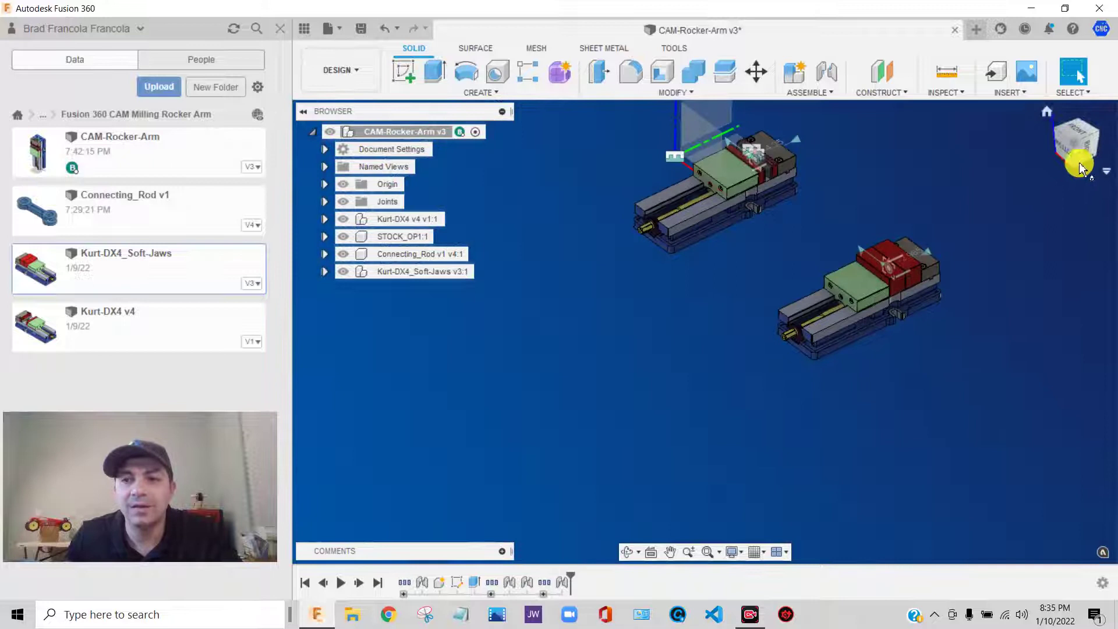
{"action": "mouse_move", "coordinate": [1078, 163]}
{"action": "left_mouse_down"}
{"action": "mouse_move", "coordinate": [1074, 139]}
{"action": "mouse_move", "coordinate": [1075, 170]}
{"action": "left_mouse_up"}
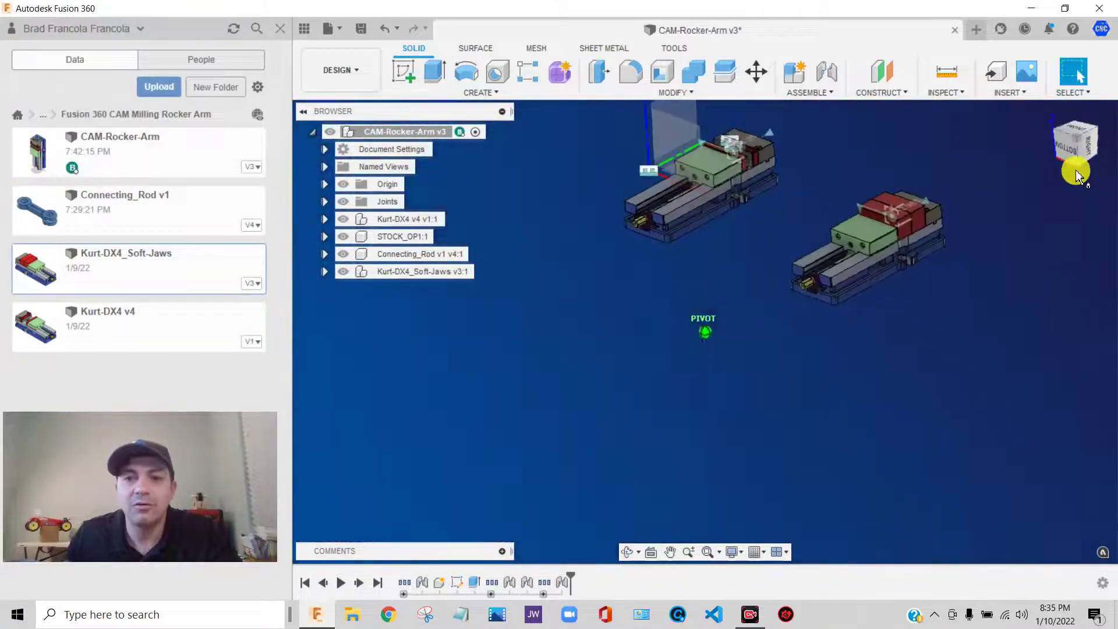
{"action": "scroll", "coordinate": [848, 279], "scroll_direction": "down", "scroll_amount": 2}
{"action": "scroll", "coordinate": [908, 170], "scroll_direction": "up", "scroll_amount": 4}
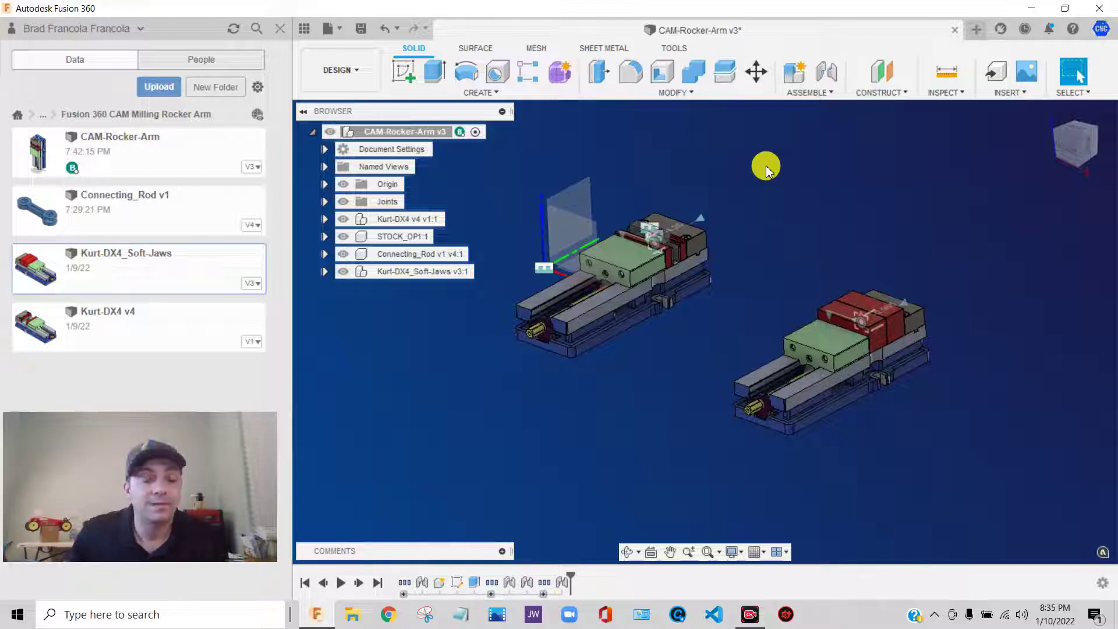
{"action": "left_click_drag", "start_coordinate": [1071, 160], "coordinate": [1068, 185]}
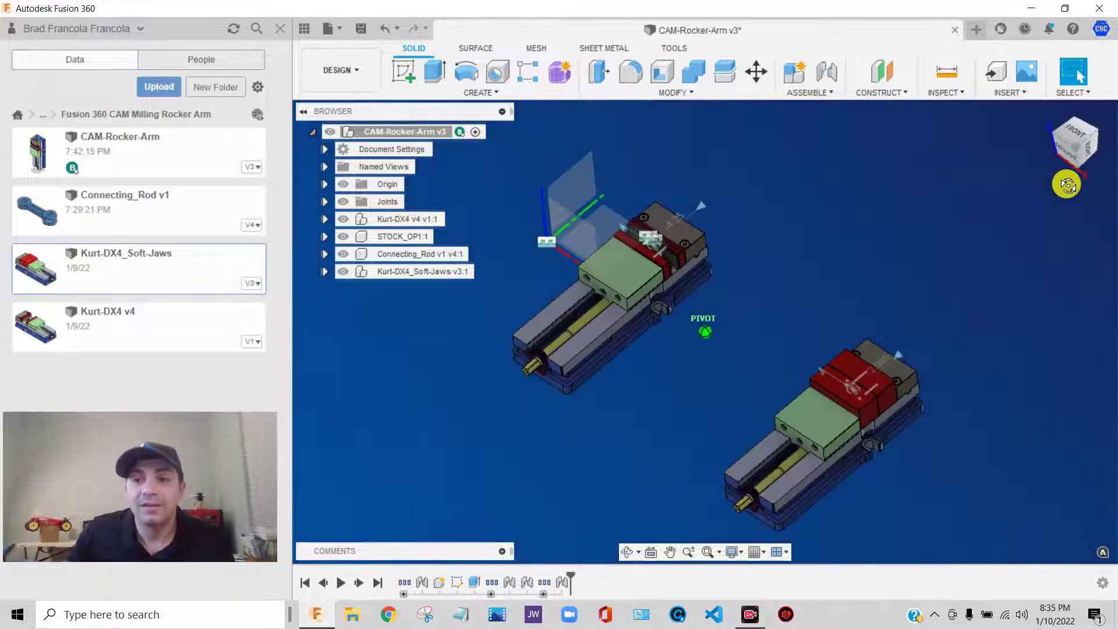
{"action": "scroll", "coordinate": [878, 297], "scroll_direction": "down", "scroll_amount": 2}
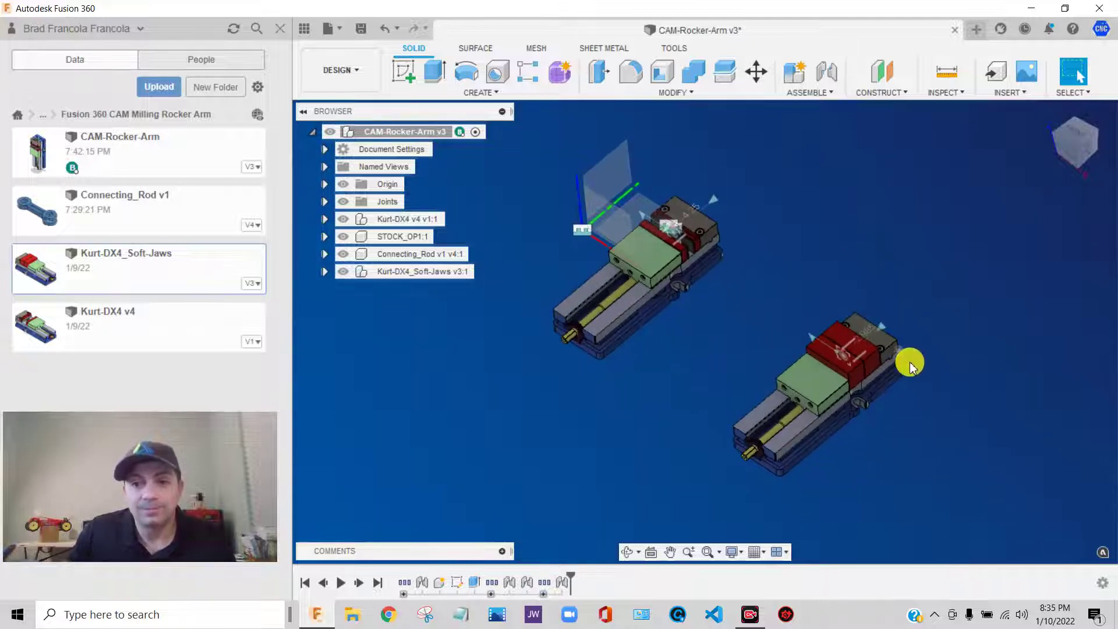
{"action": "scroll", "coordinate": [879, 360], "scroll_direction": "up", "scroll_amount": 5}
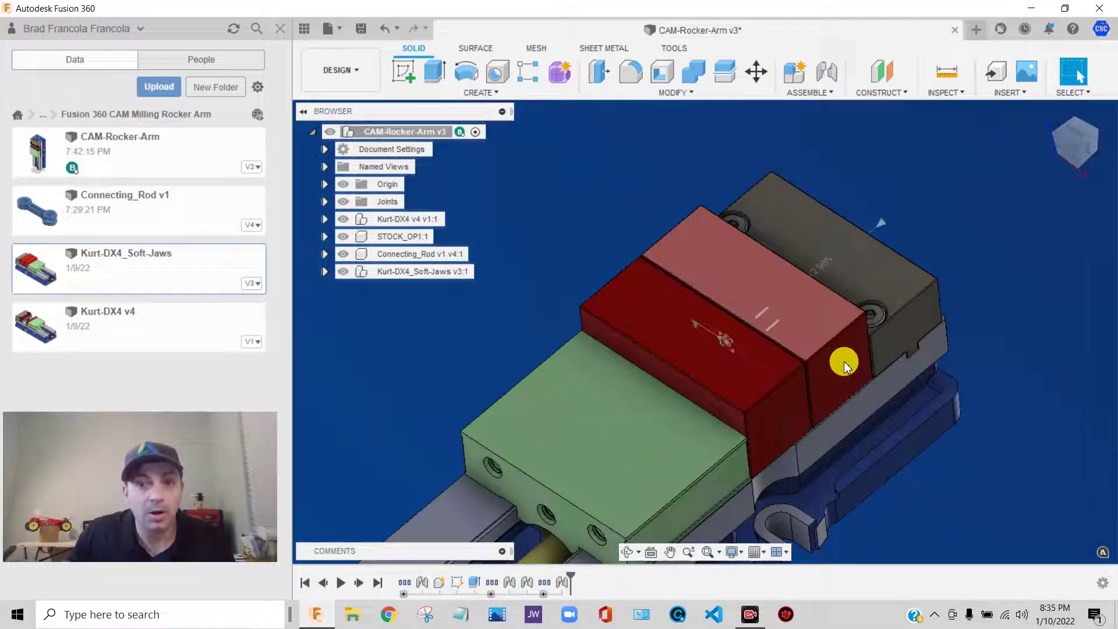
{"action": "scroll", "coordinate": [772, 317], "scroll_direction": "up", "scroll_amount": 3}
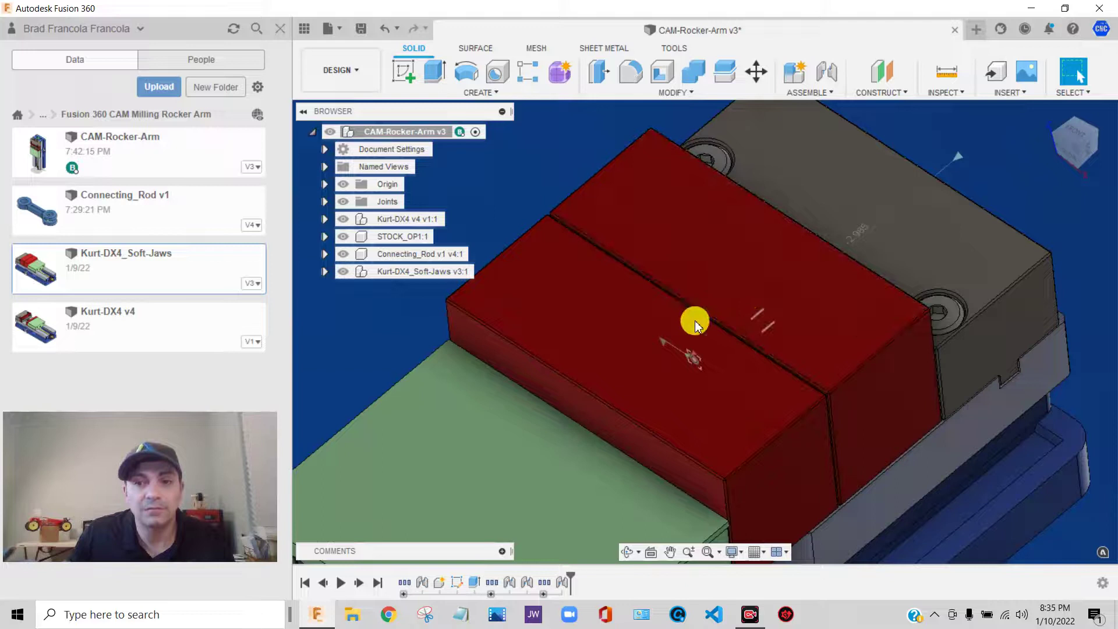
{"action": "scroll", "coordinate": [761, 312], "scroll_direction": "down", "scroll_amount": 7}
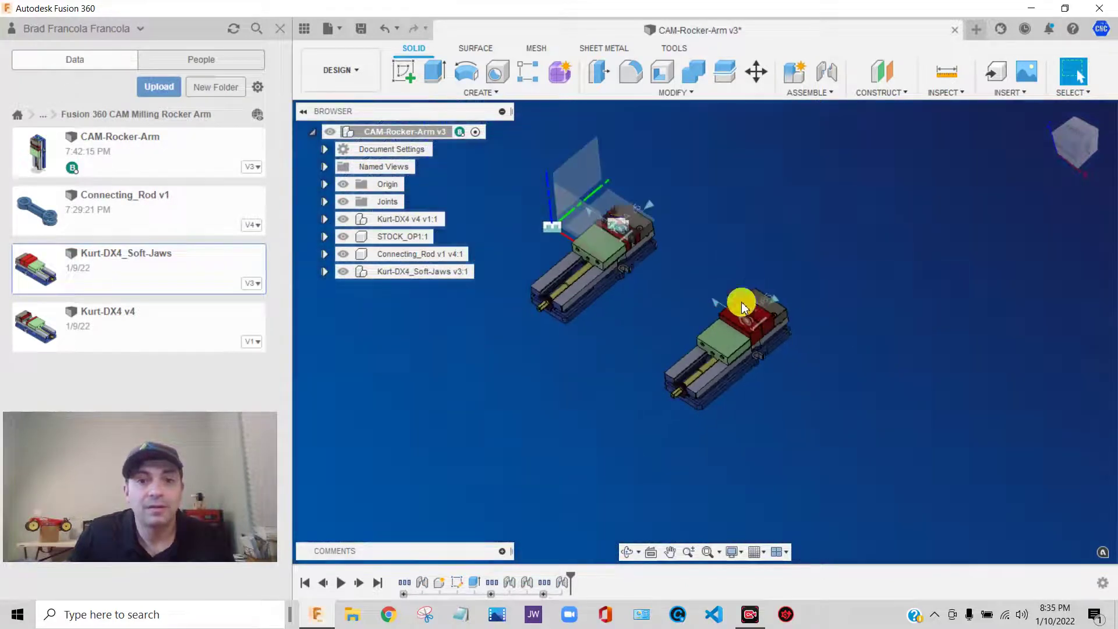
Examine the connecting rod and its stock held in the first vise, and compare that setup with the soft-jaw vise.
{"action": "scroll", "coordinate": [608, 224], "scroll_direction": "up", "scroll_amount": 8}
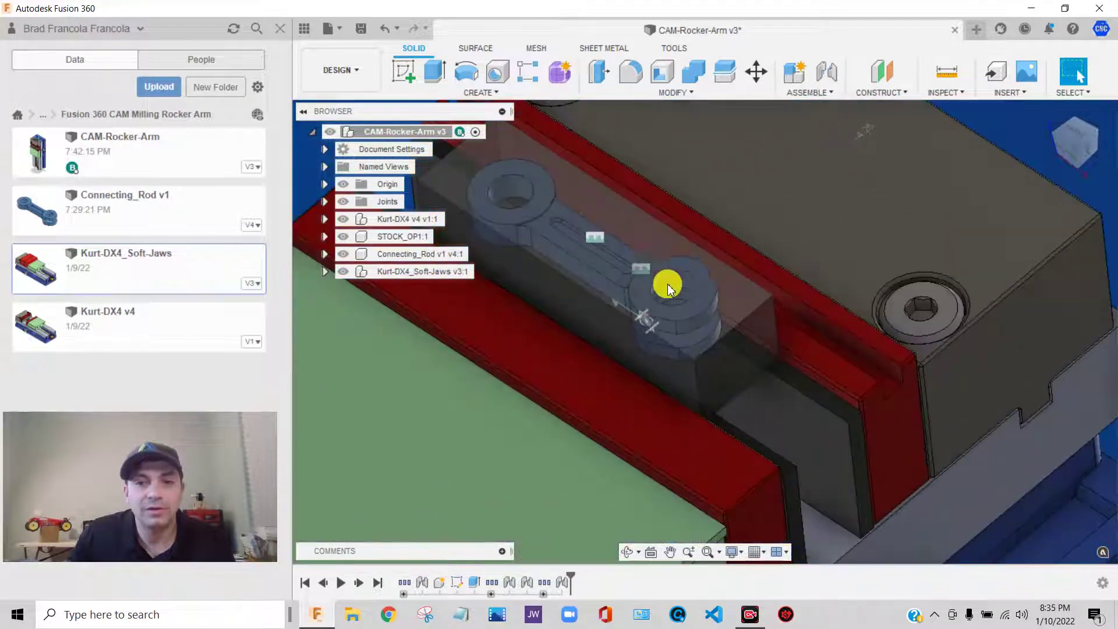
{"action": "left_click", "coordinate": [1081, 146]}
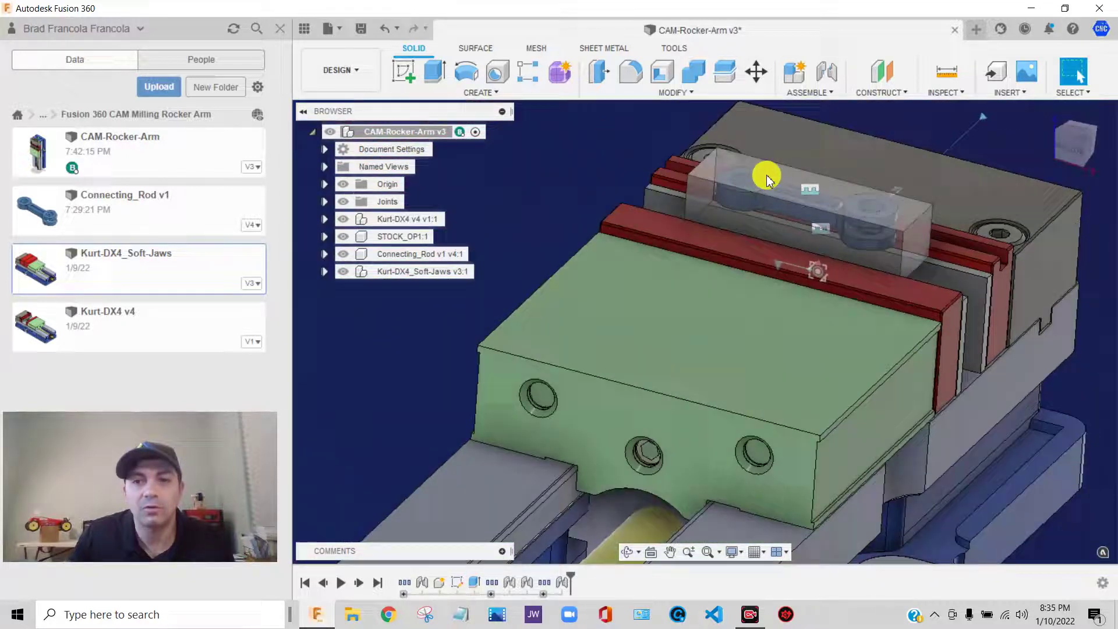
{"action": "scroll", "coordinate": [767, 179], "scroll_direction": "up", "scroll_amount": 3}
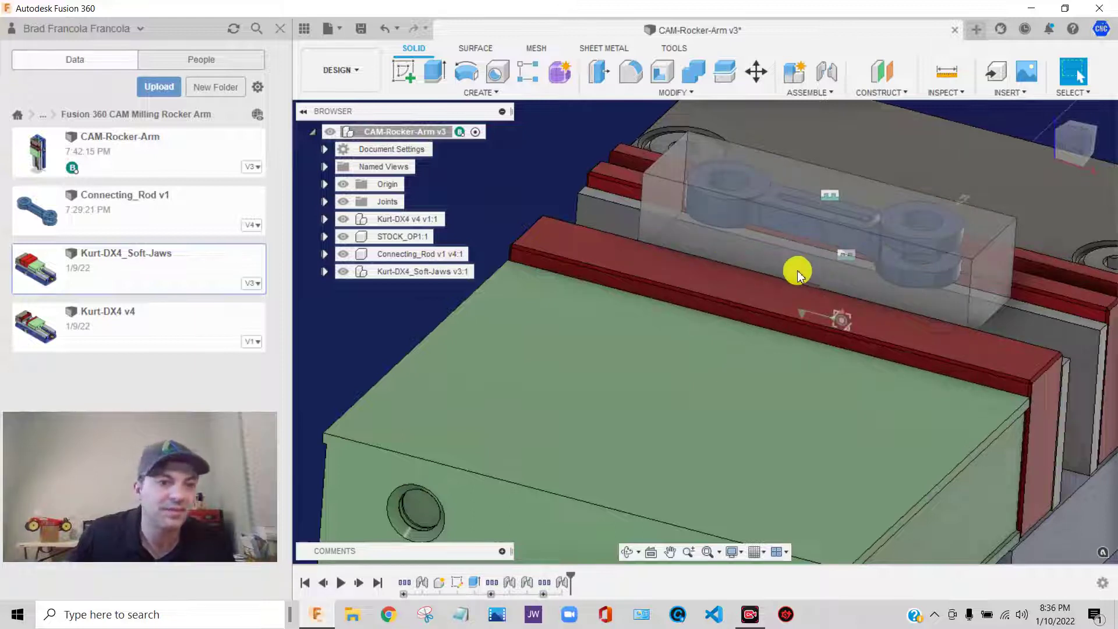
{"action": "scroll", "coordinate": [749, 256], "scroll_direction": "down", "scroll_amount": 5}
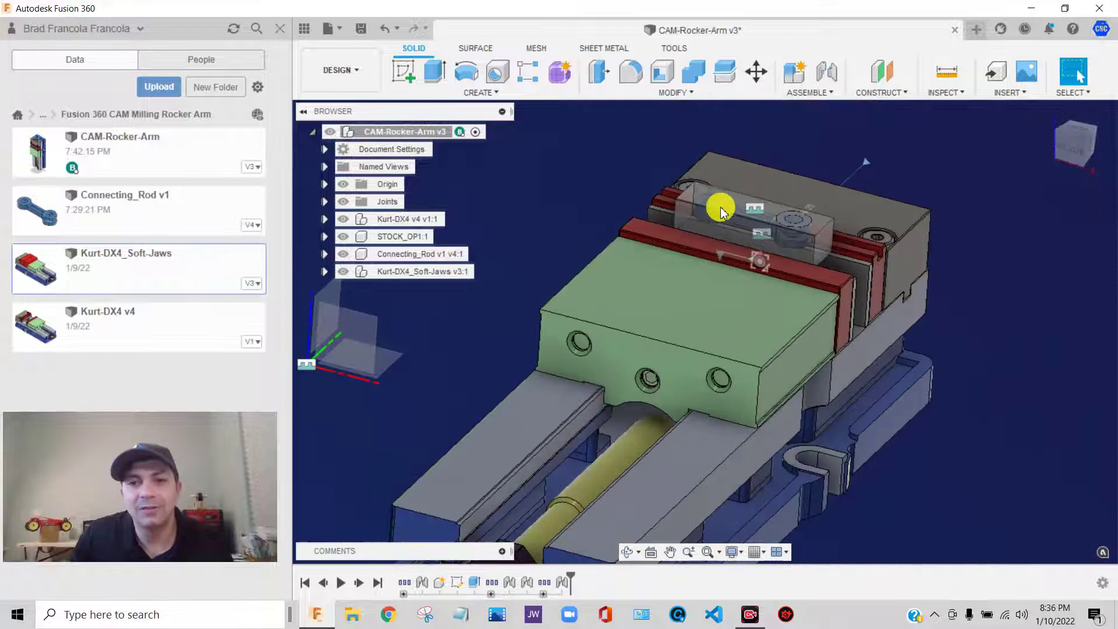
{"action": "scroll", "coordinate": [676, 235], "scroll_direction": "down", "scroll_amount": 4}
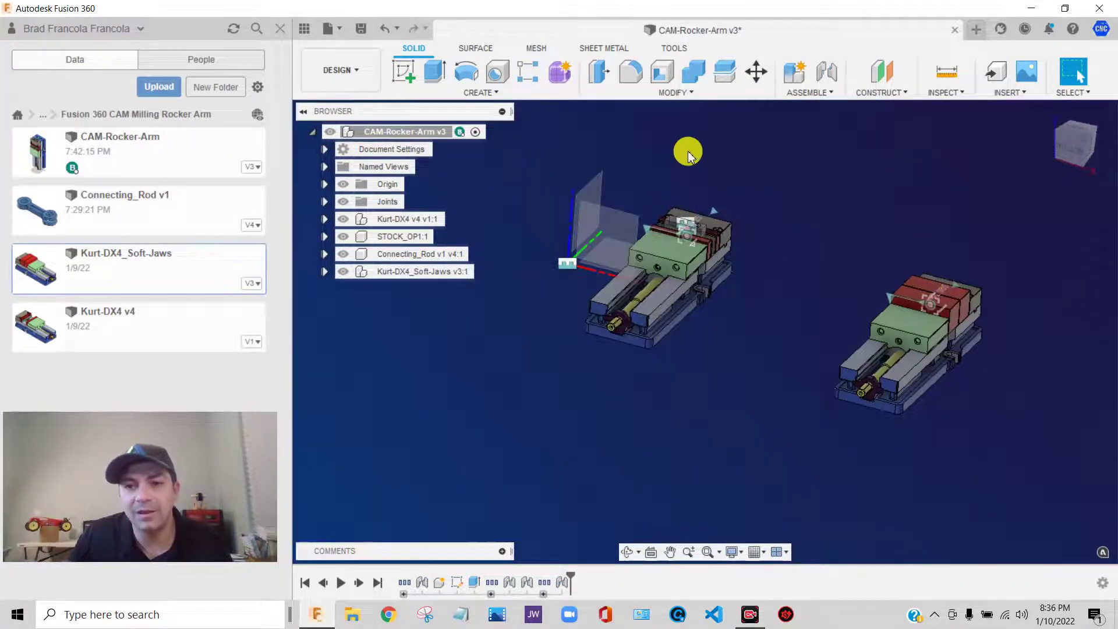
{"action": "scroll", "coordinate": [691, 215], "scroll_direction": "up", "scroll_amount": 8}
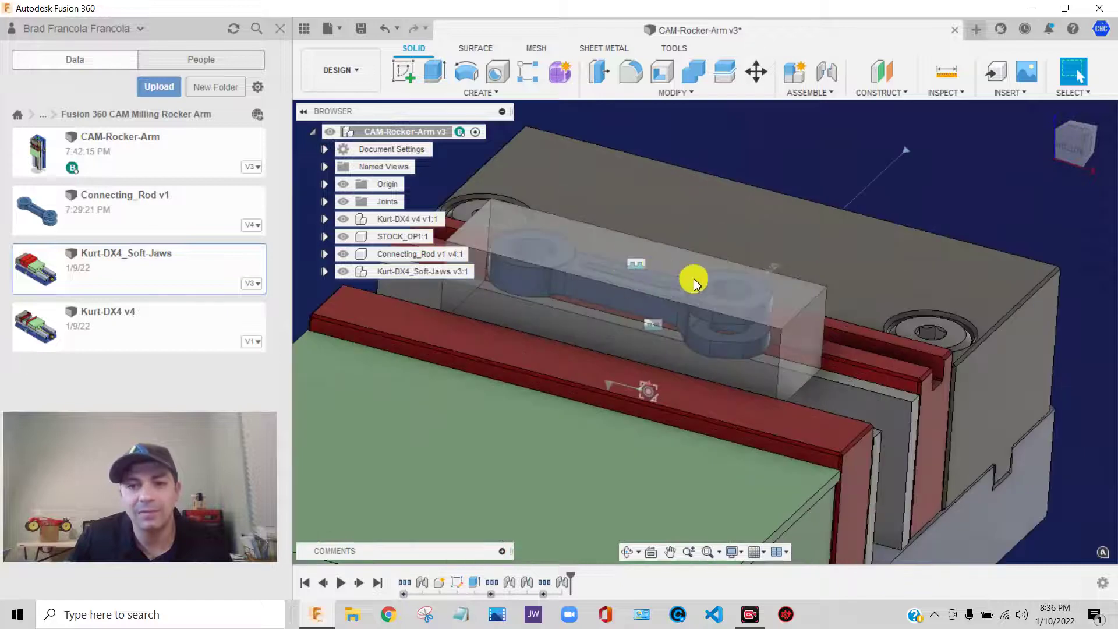
{"action": "scroll", "coordinate": [693, 281], "scroll_direction": "down", "scroll_amount": 8}
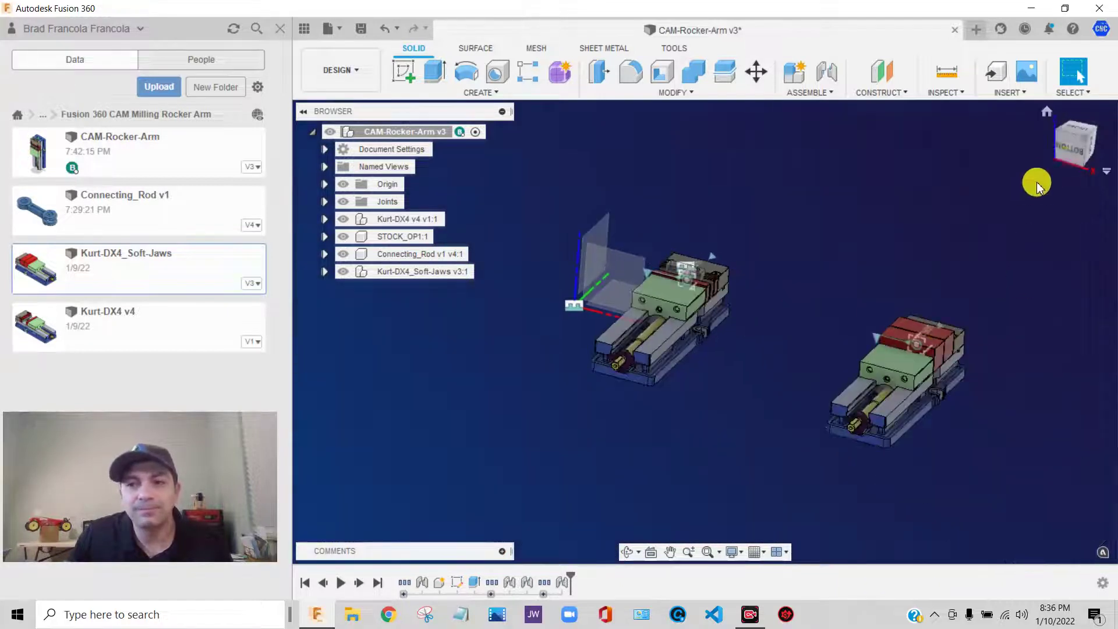
{"action": "left_click_drag", "start_coordinate": [1058, 161], "coordinate": [1036, 169]}
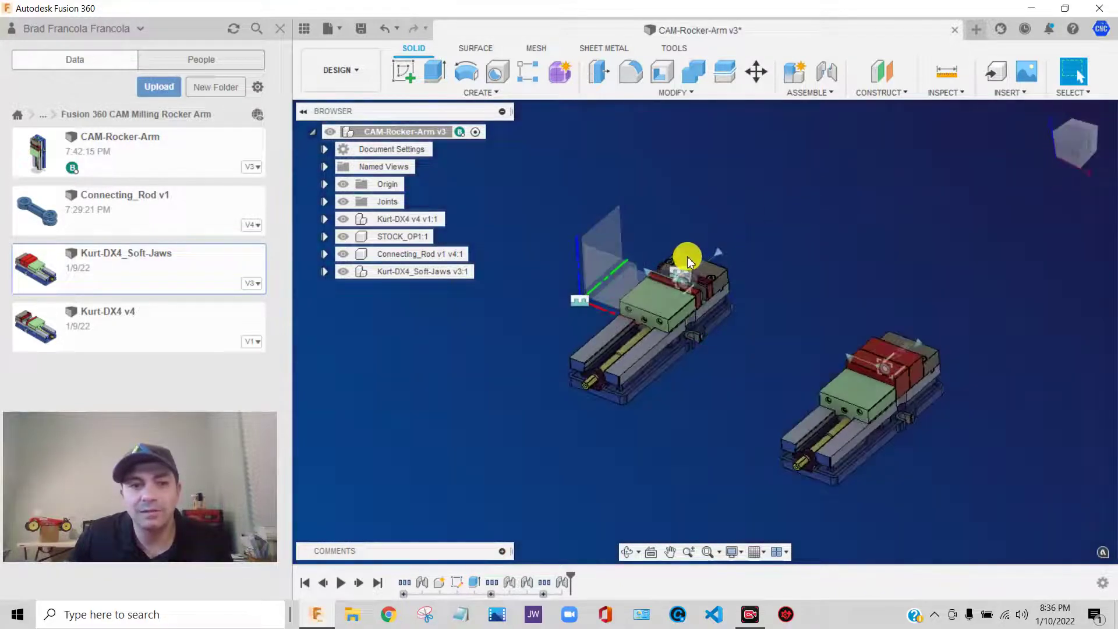
{"action": "scroll", "coordinate": [658, 278], "scroll_direction": "up", "scroll_amount": 2}
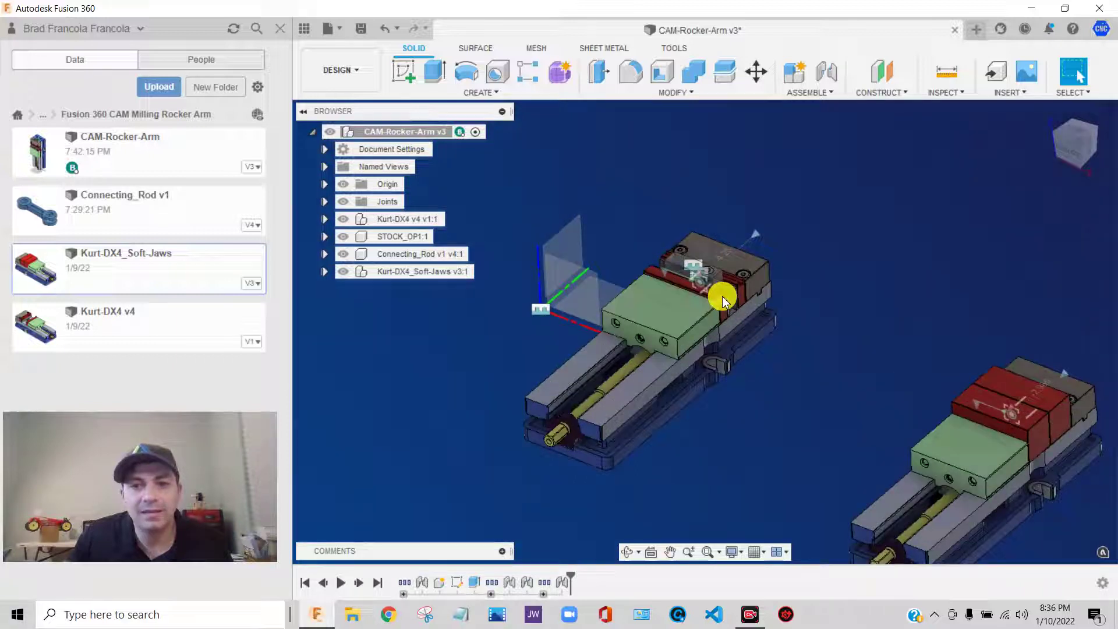
{"action": "scroll", "coordinate": [726, 289], "scroll_direction": "down", "scroll_amount": 2}
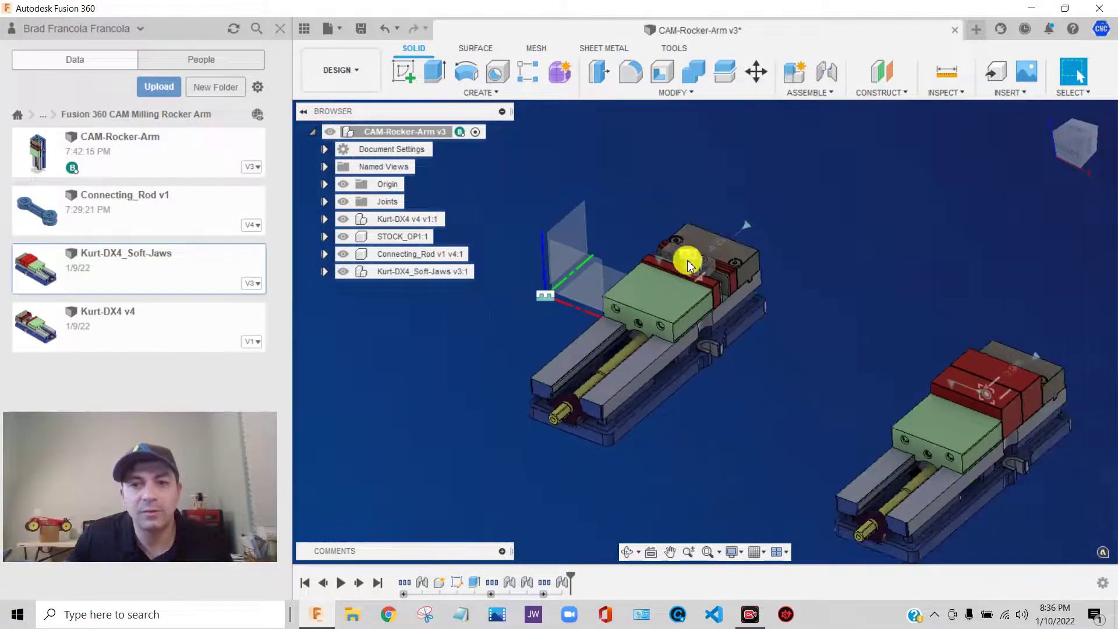
{"action": "scroll", "coordinate": [654, 225], "scroll_direction": "down", "scroll_amount": 2}
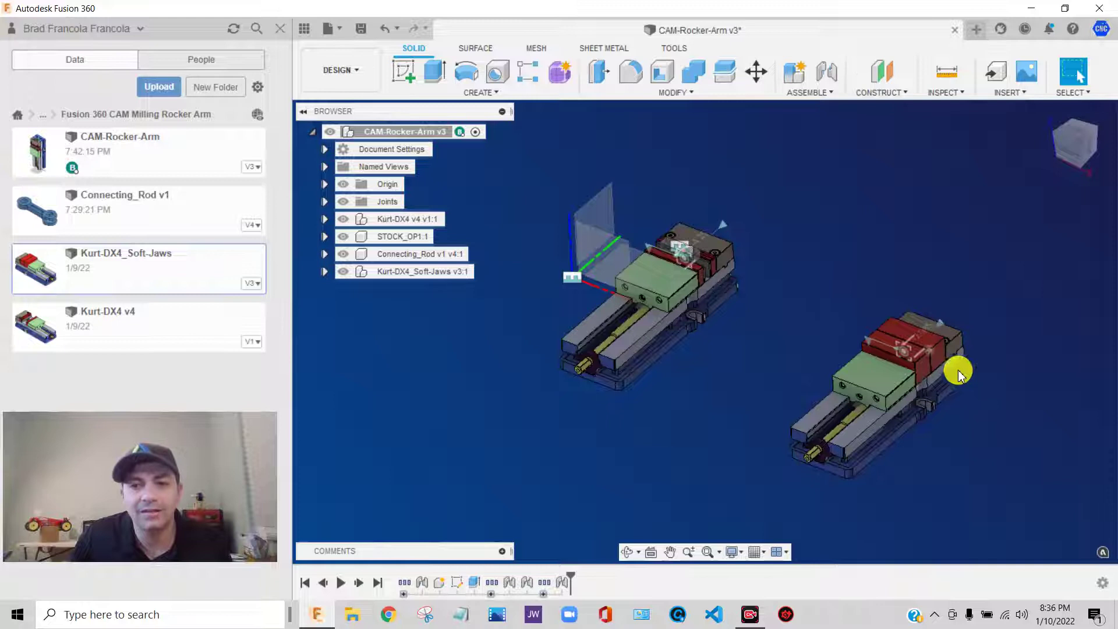
{"action": "scroll", "coordinate": [901, 381], "scroll_direction": "up", "scroll_amount": 2}
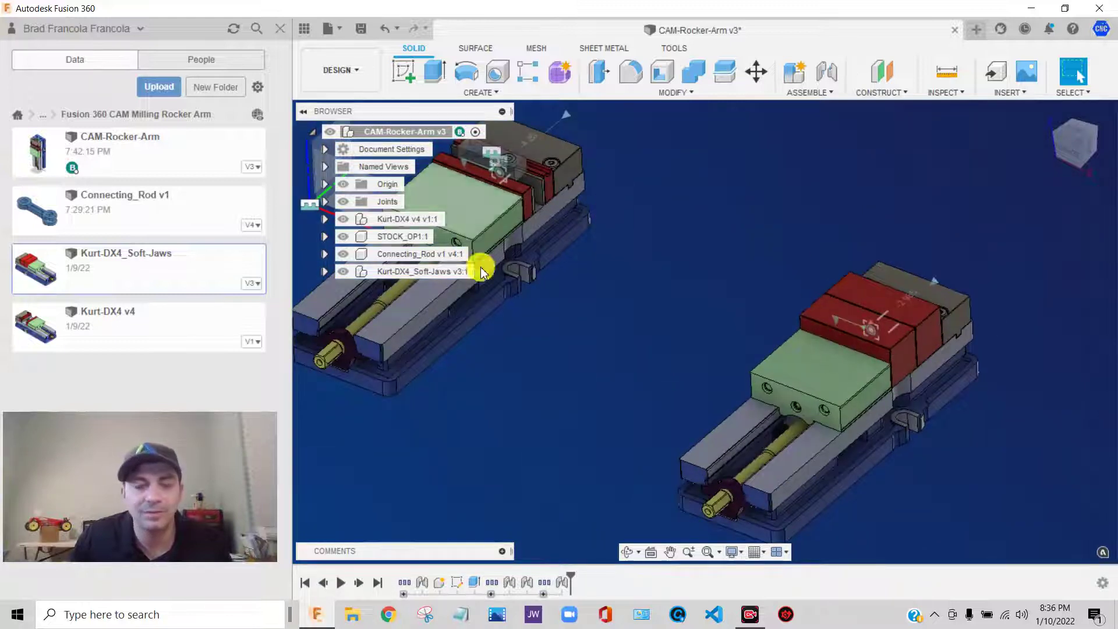
Activate the Kurt-DX4_Soft-Jaws component and isolate it so only the soft-jaw vise is shown.
{"action": "scroll", "coordinate": [732, 341], "scroll_direction": "down", "scroll_amount": 3}
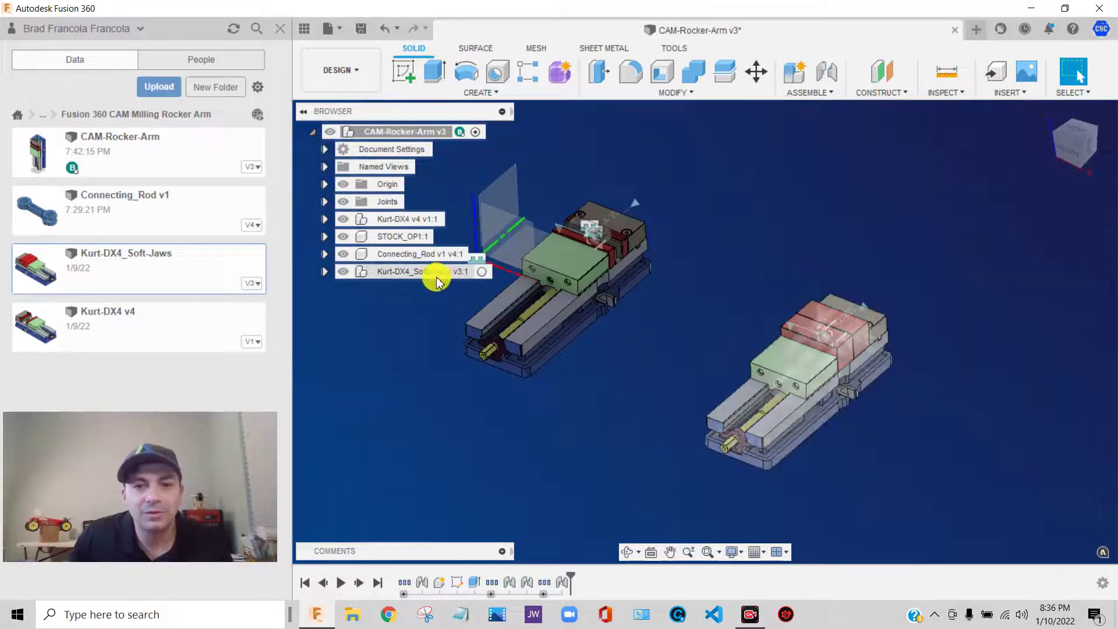
{"action": "left_click", "coordinate": [484, 275]}
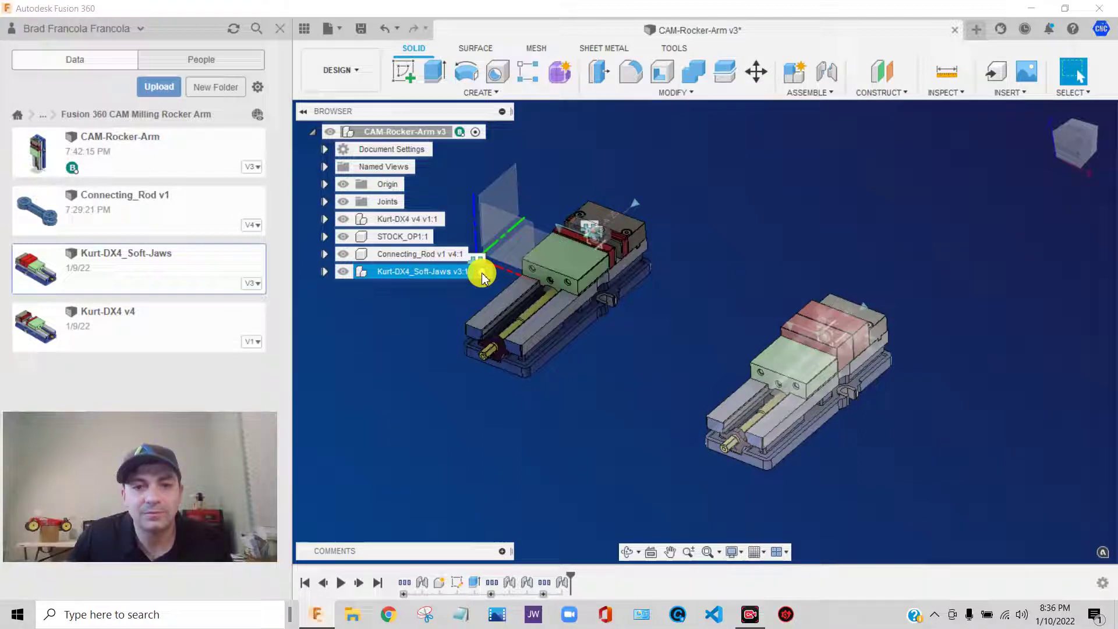
{"action": "left_click", "coordinate": [482, 273]}
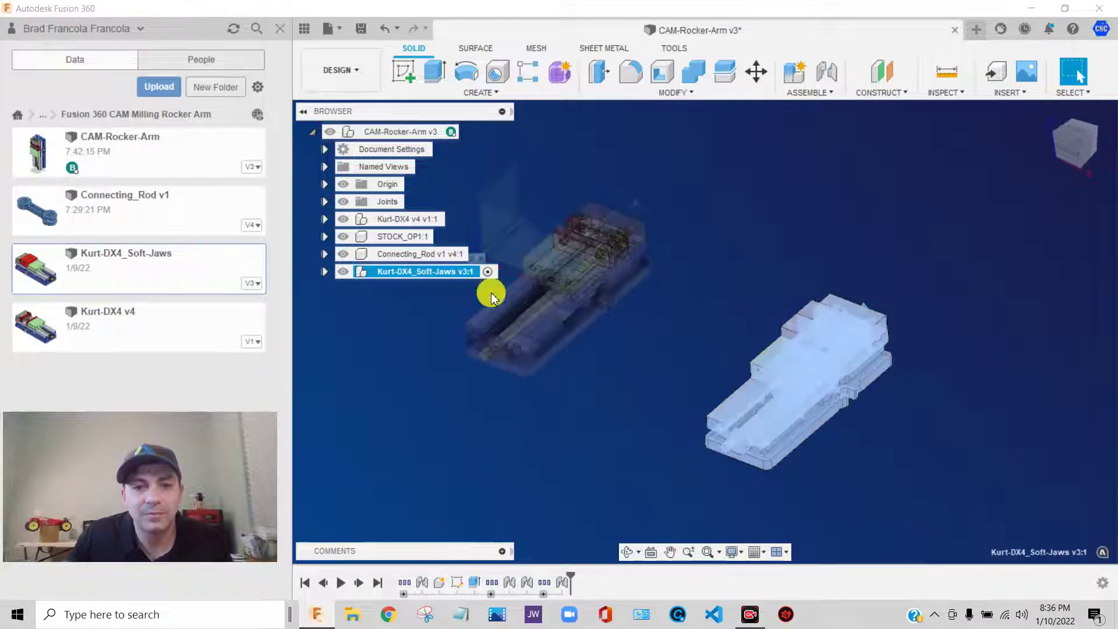
{"action": "right_click", "coordinate": [438, 272]}
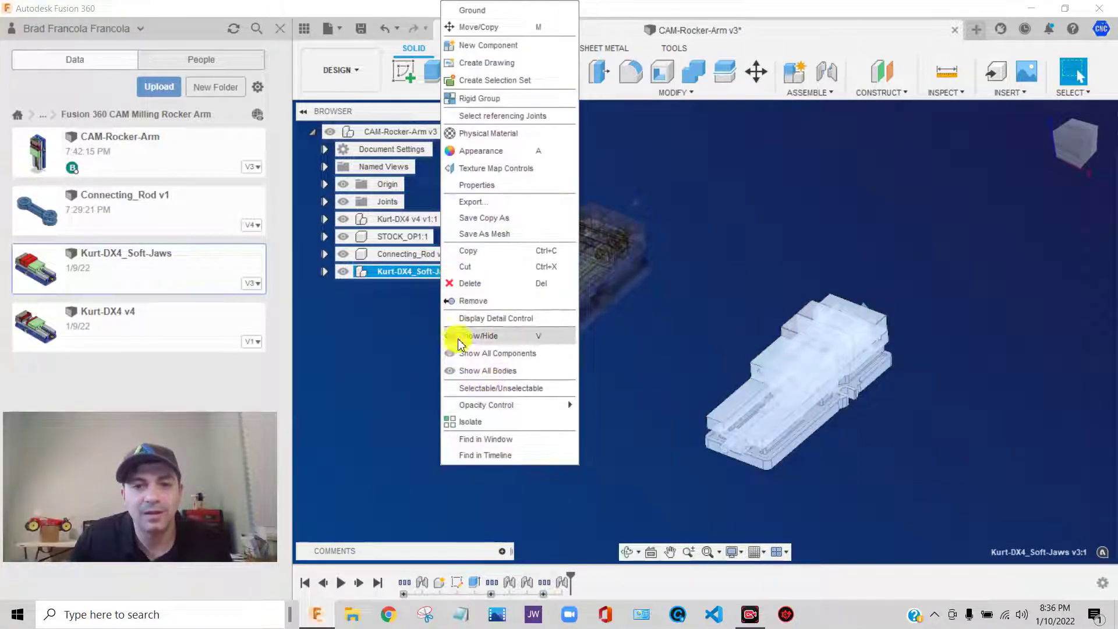
{"action": "left_click", "coordinate": [482, 424]}
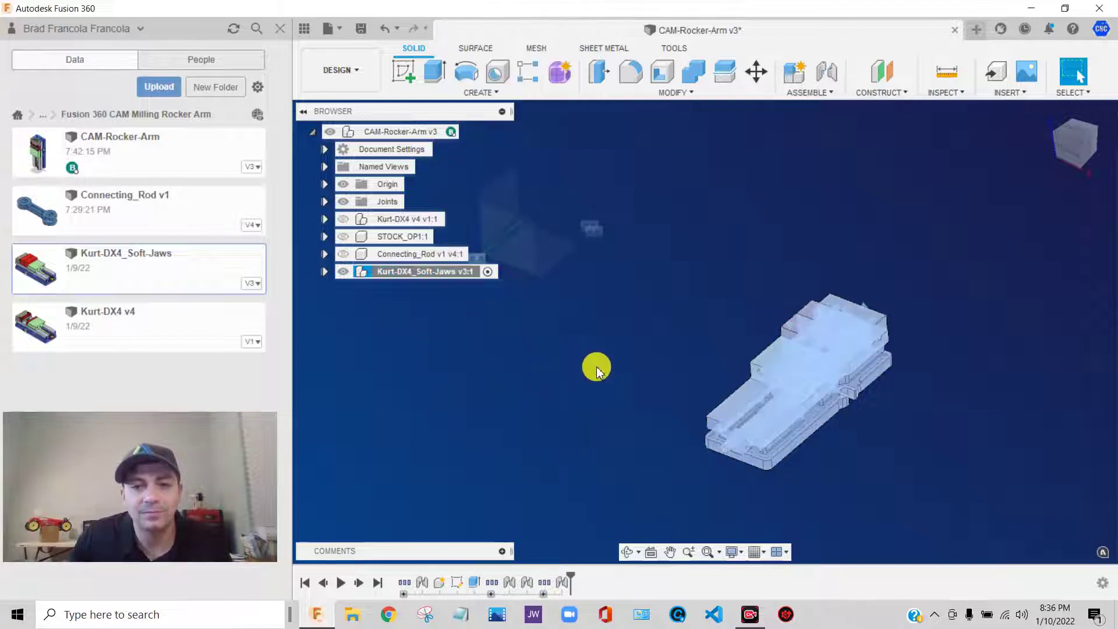
{"action": "scroll", "coordinate": [757, 244], "scroll_direction": "up", "scroll_amount": 5}
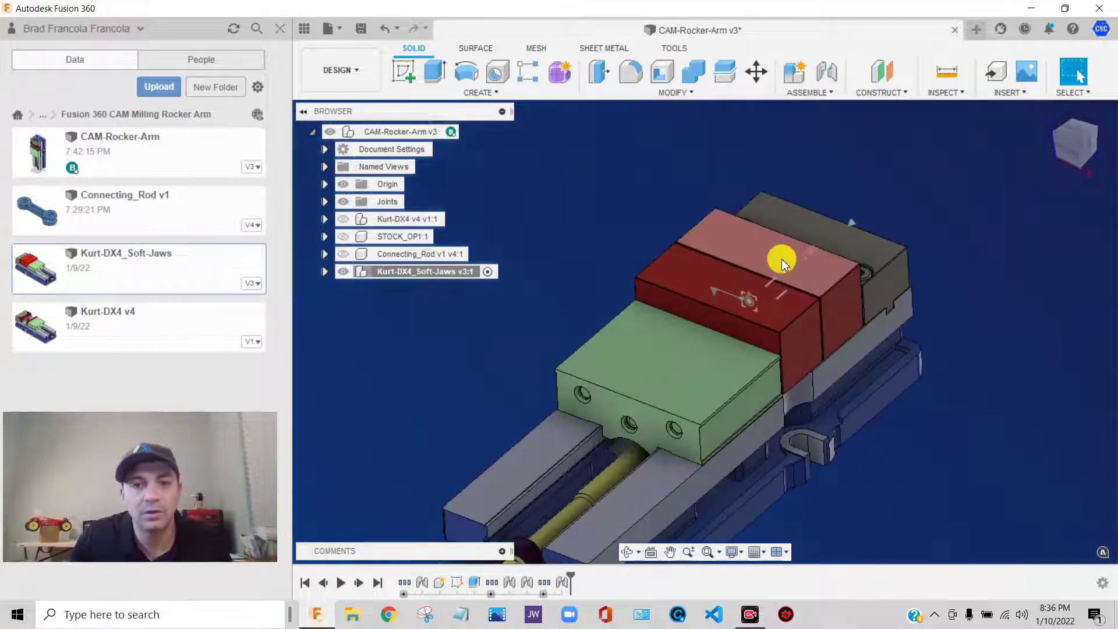
{"action": "scroll", "coordinate": [782, 264], "scroll_direction": "down", "scroll_amount": 6}
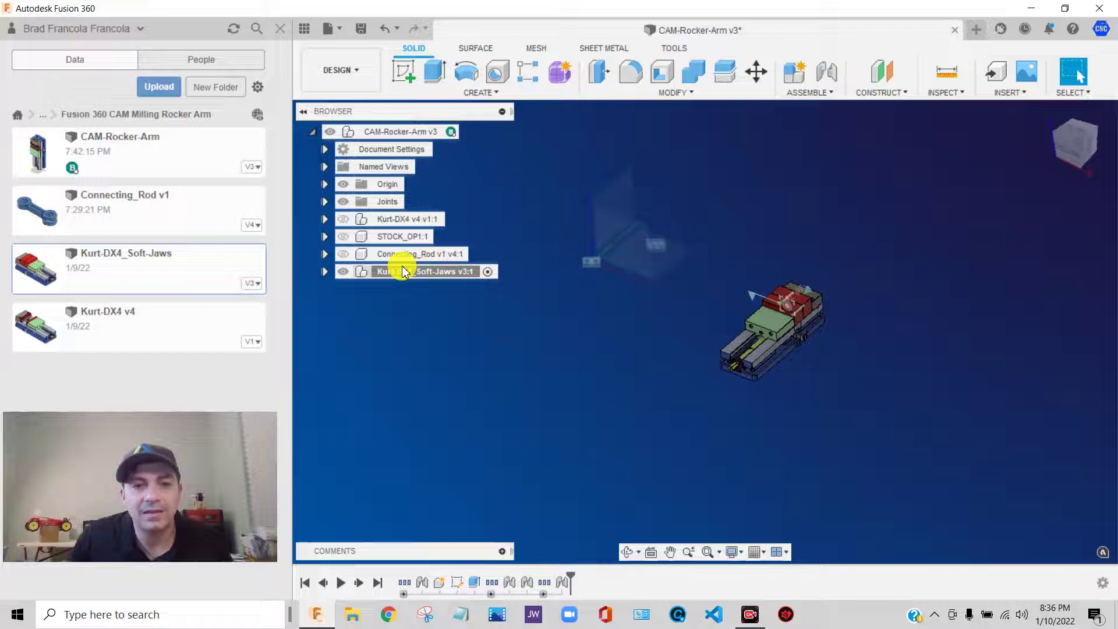
Insert the Connecting_Rod v1 design into the active Kurt-DX4_Soft-Jaws component.
{"action": "left_click", "coordinate": [325, 271]}
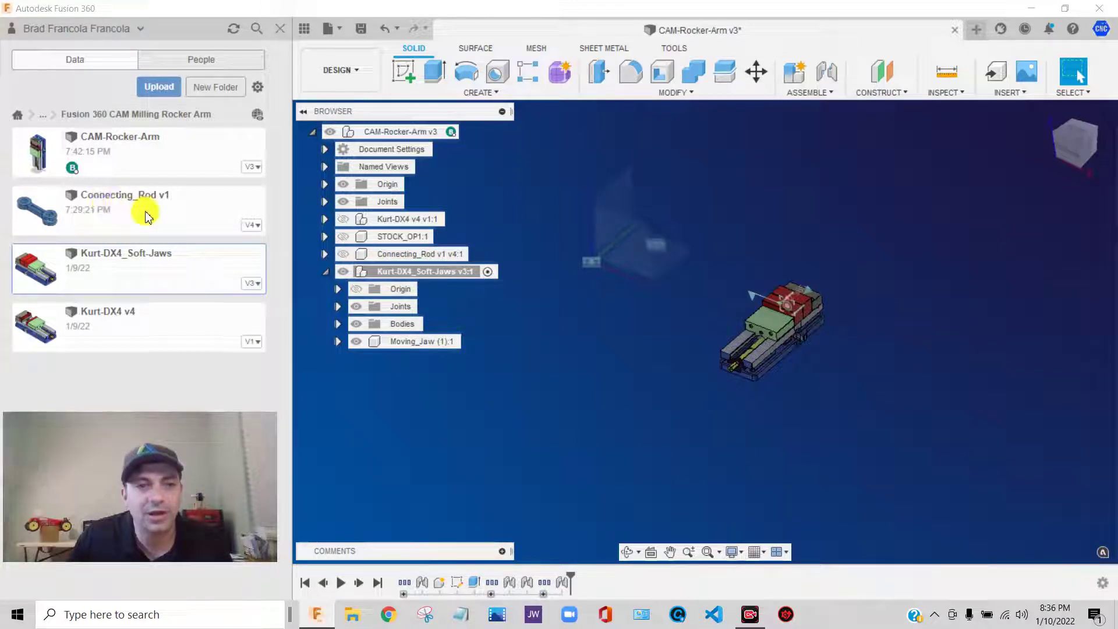
{"action": "left_click", "coordinate": [425, 274]}
{"action": "right_click", "coordinate": [175, 209]}
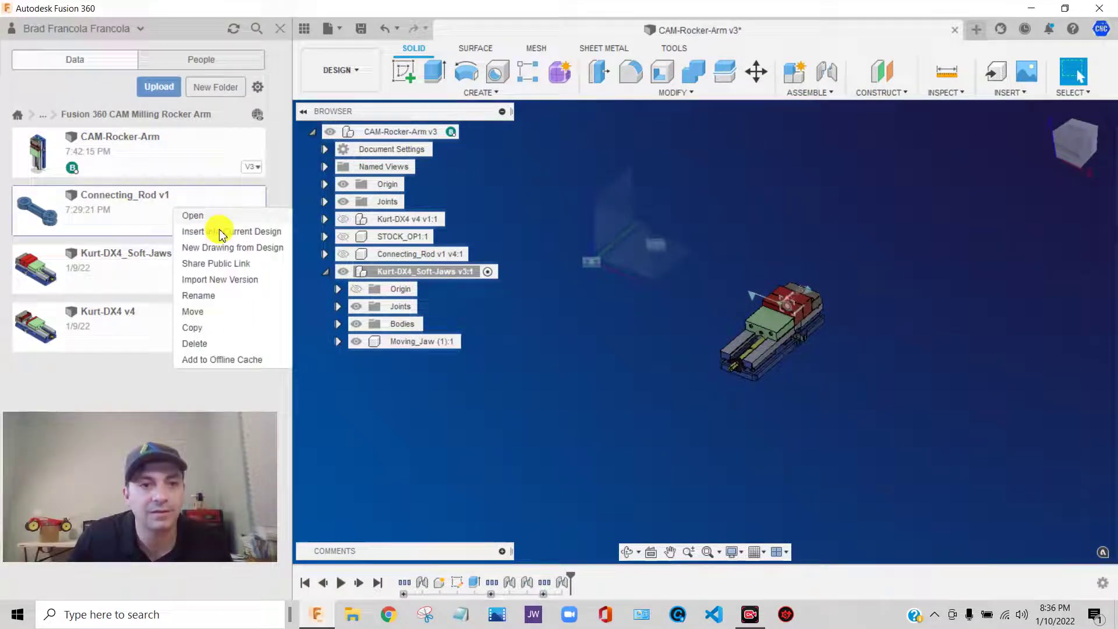
{"action": "left_click", "coordinate": [228, 233]}
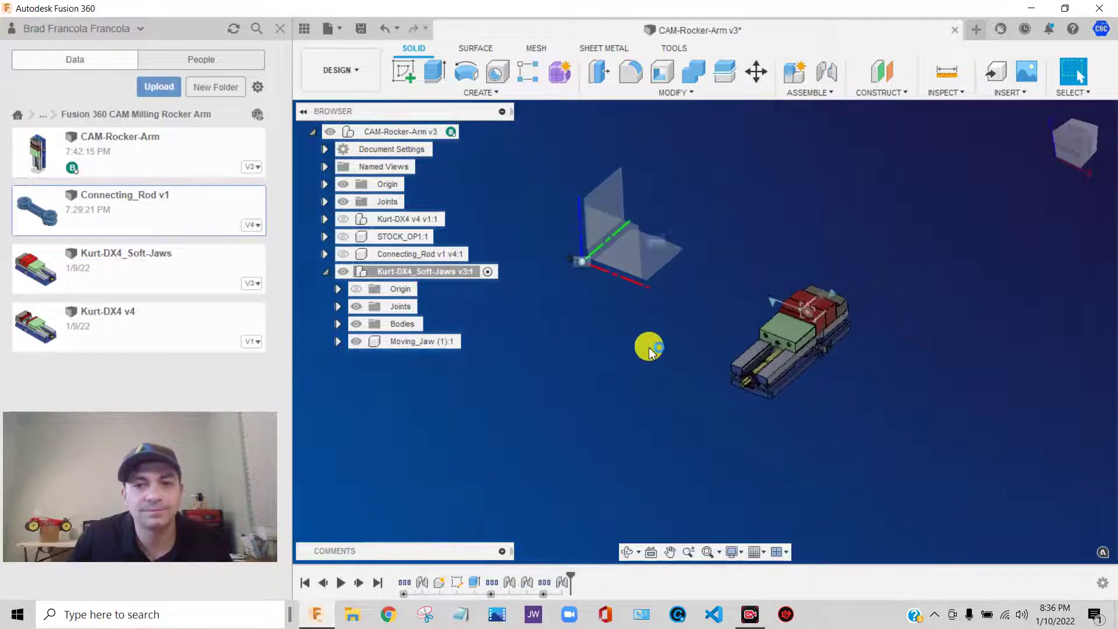
Flip the inserted connecting rod by rotating it 180 degrees about the Y axis and accept the placement.
{"action": "middle_click_drag", "start_coordinate": [582, 265], "coordinate": [589, 288]}
{"action": "scroll", "coordinate": [596, 314], "scroll_direction": "up", "scroll_amount": 8}
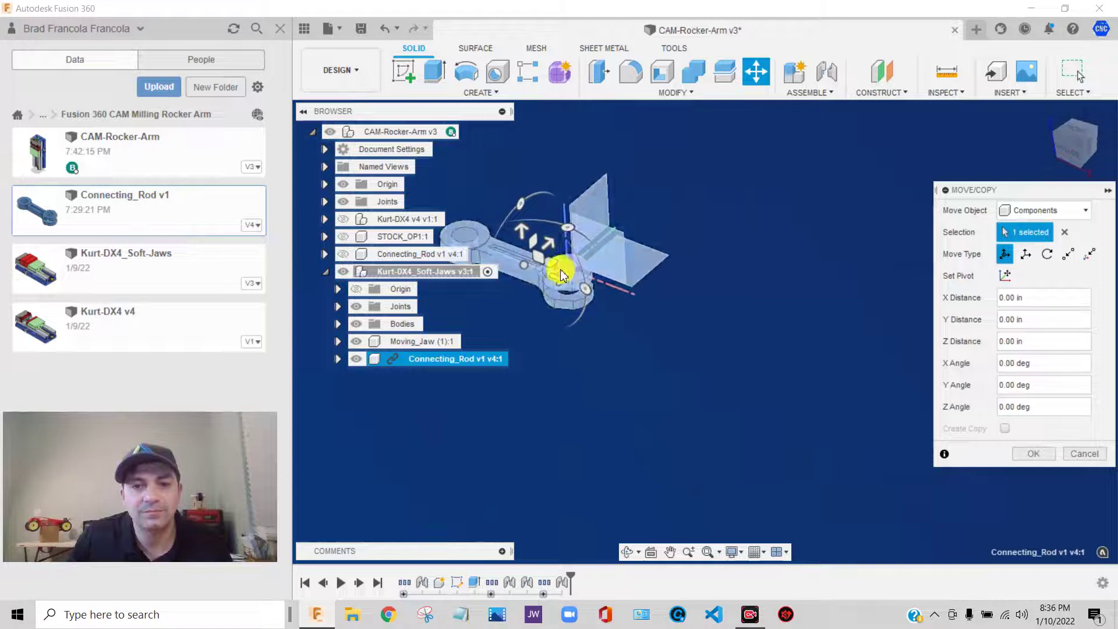
{"action": "scroll", "coordinate": [574, 269], "scroll_direction": "down", "scroll_amount": 2}
{"action": "middle_click_drag", "start_coordinate": [575, 269], "coordinate": [584, 274]}
{"action": "scroll", "coordinate": [543, 273], "scroll_direction": "down", "scroll_amount": 6}
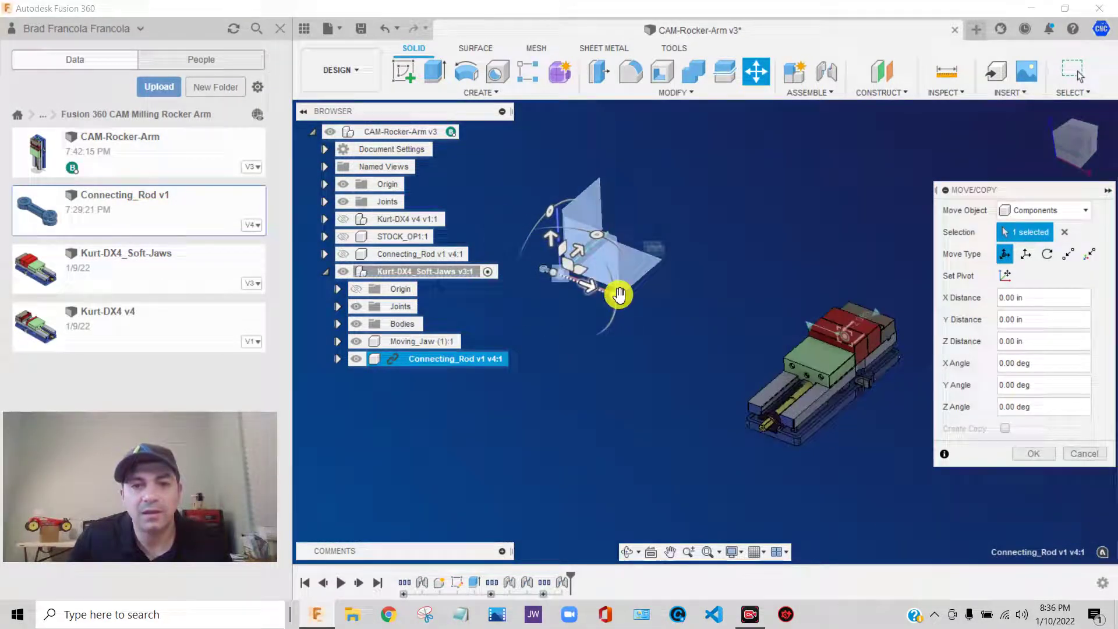
{"action": "scroll", "coordinate": [570, 260], "scroll_direction": "up", "scroll_amount": 5}
{"action": "scroll", "coordinate": [646, 367], "scroll_direction": "down", "scroll_amount": 4}
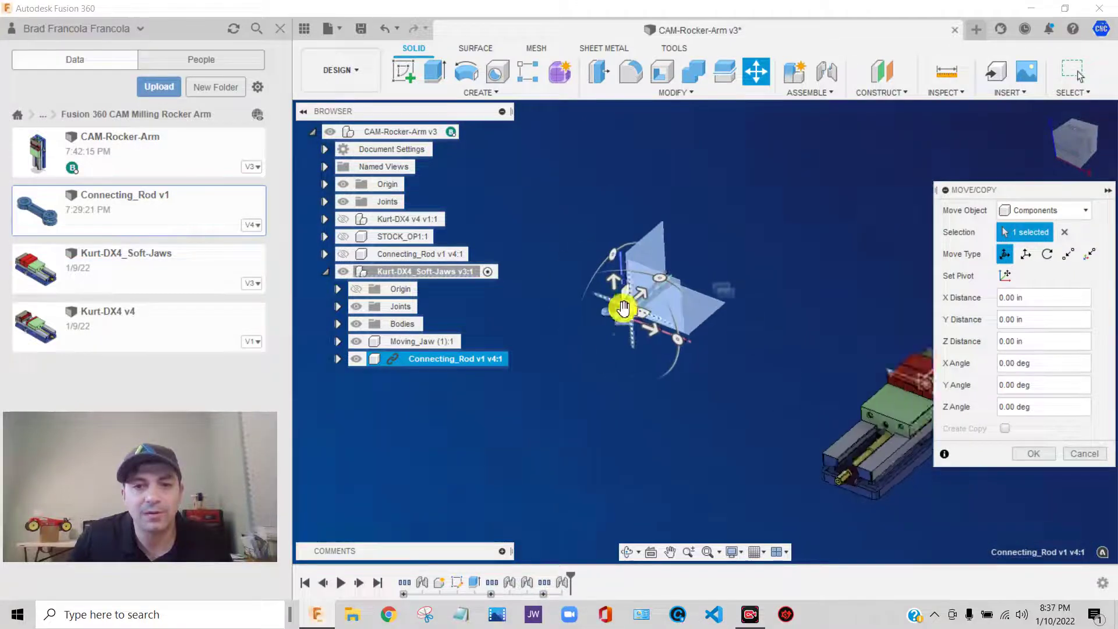
{"action": "scroll", "coordinate": [623, 311], "scroll_direction": "up", "scroll_amount": 5}
{"action": "scroll", "coordinate": [601, 317], "scroll_direction": "up", "scroll_amount": 1}
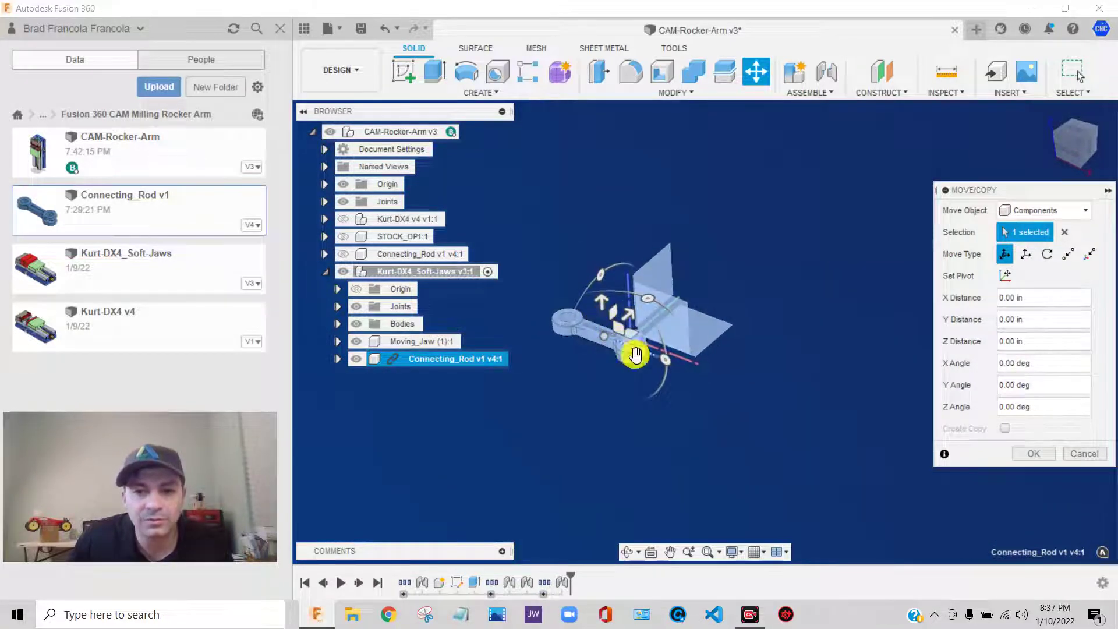
{"action": "left_click_drag", "start_coordinate": [670, 363], "coordinate": [550, 315]}
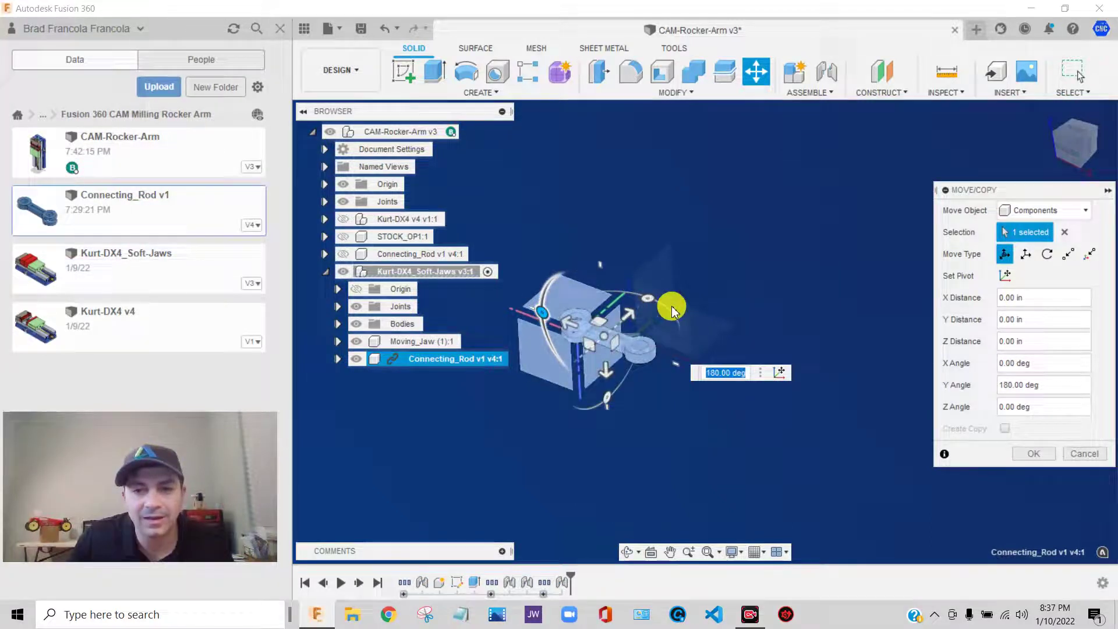
{"action": "left_click", "coordinate": [1030, 454]}
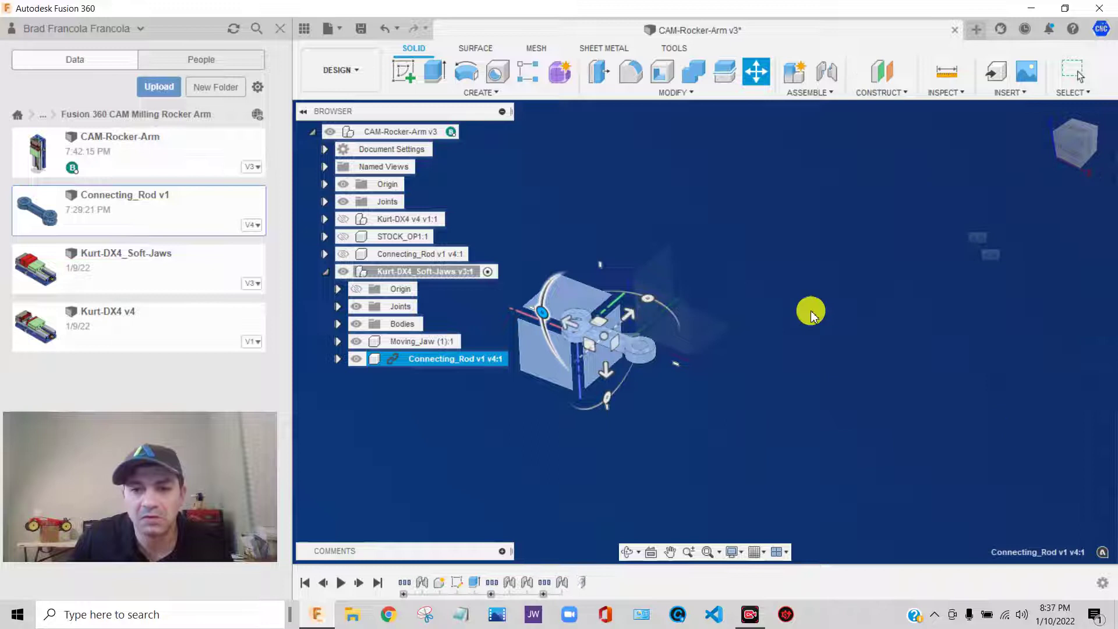
Try to move the flipped connecting rod freehand toward the soft-jaw vise and check its orientation.
{"action": "scroll", "coordinate": [635, 282], "scroll_direction": "up", "scroll_amount": 5}
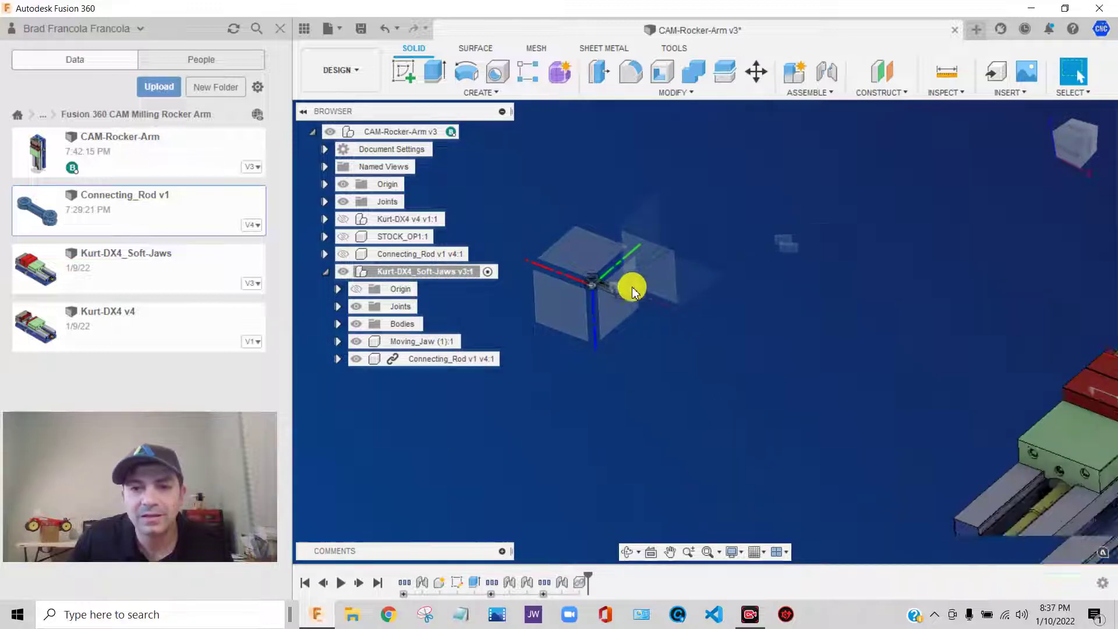
{"action": "middle_click_drag", "start_coordinate": [575, 286], "coordinate": [746, 315]}
{"action": "left_click_drag", "start_coordinate": [747, 318], "coordinate": [814, 309]}
{"action": "scroll", "coordinate": [736, 285], "scroll_direction": "down", "scroll_amount": 5}
{"action": "scroll", "coordinate": [787, 294], "scroll_direction": "up", "scroll_amount": 3}
{"action": "scroll", "coordinate": [995, 378], "scroll_direction": "up", "scroll_amount": 3}
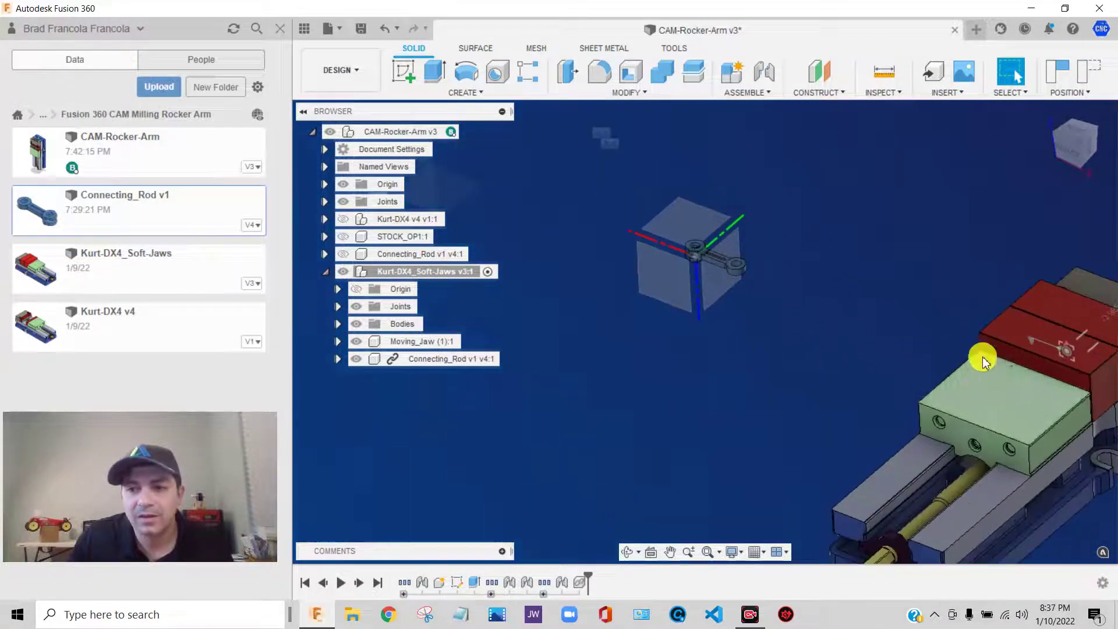
{"action": "scroll", "coordinate": [982, 361], "scroll_direction": "up", "scroll_amount": 2}
{"action": "scroll", "coordinate": [704, 234], "scroll_direction": "down", "scroll_amount": 3}
{"action": "scroll", "coordinate": [635, 177], "scroll_direction": "up", "scroll_amount": 4}
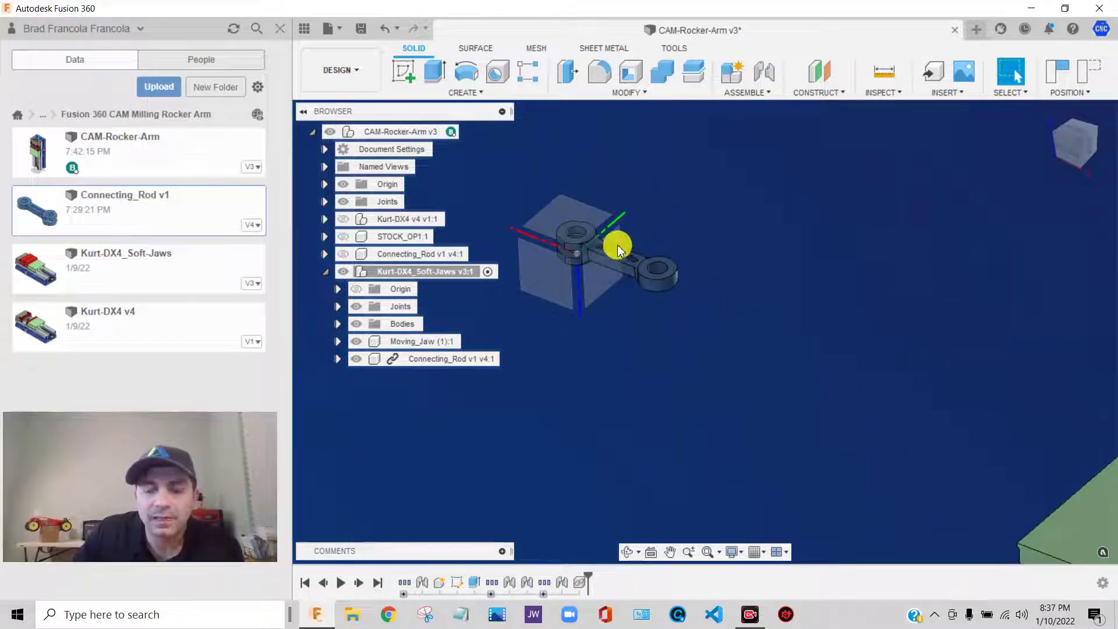
{"action": "scroll", "coordinate": [607, 245], "scroll_direction": "up", "scroll_amount": 2}
{"action": "scroll", "coordinate": [613, 249], "scroll_direction": "down", "scroll_amount": 4}
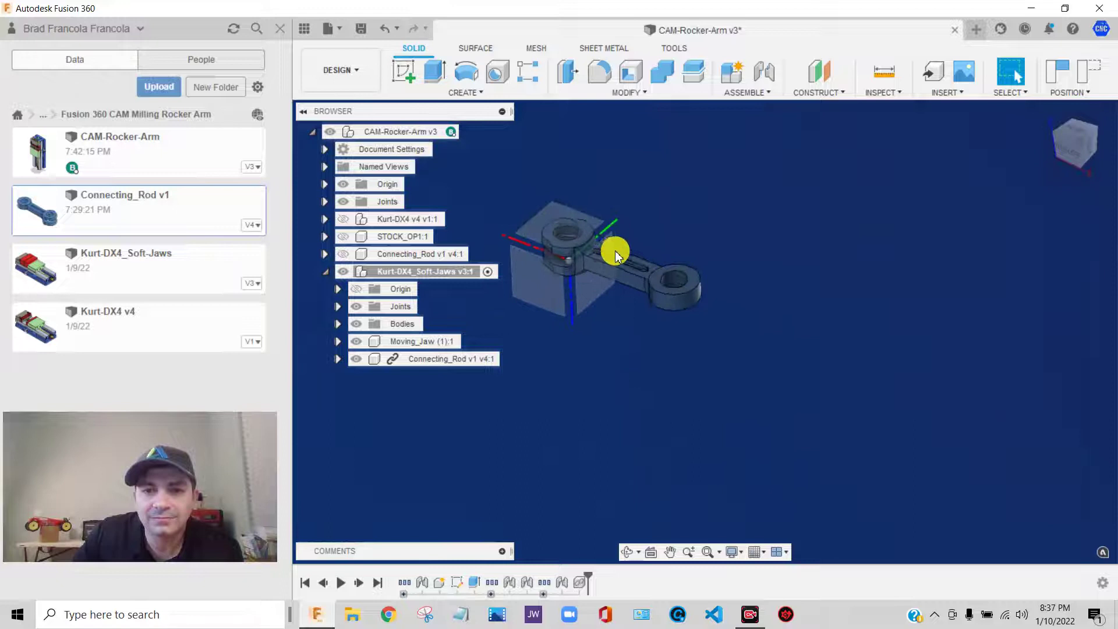
Look at the assembly from the front and try to bring the connecting rod nearer the soft jaws.
{"action": "left_click", "coordinate": [1079, 133]}
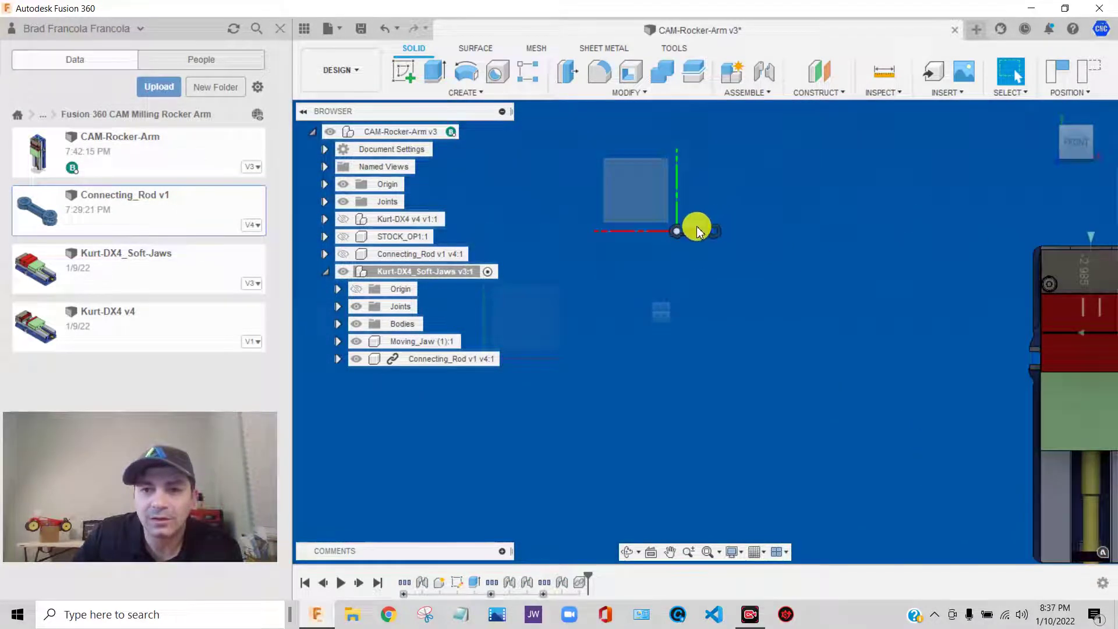
{"action": "left_click_drag", "start_coordinate": [699, 232], "coordinate": [955, 291]}
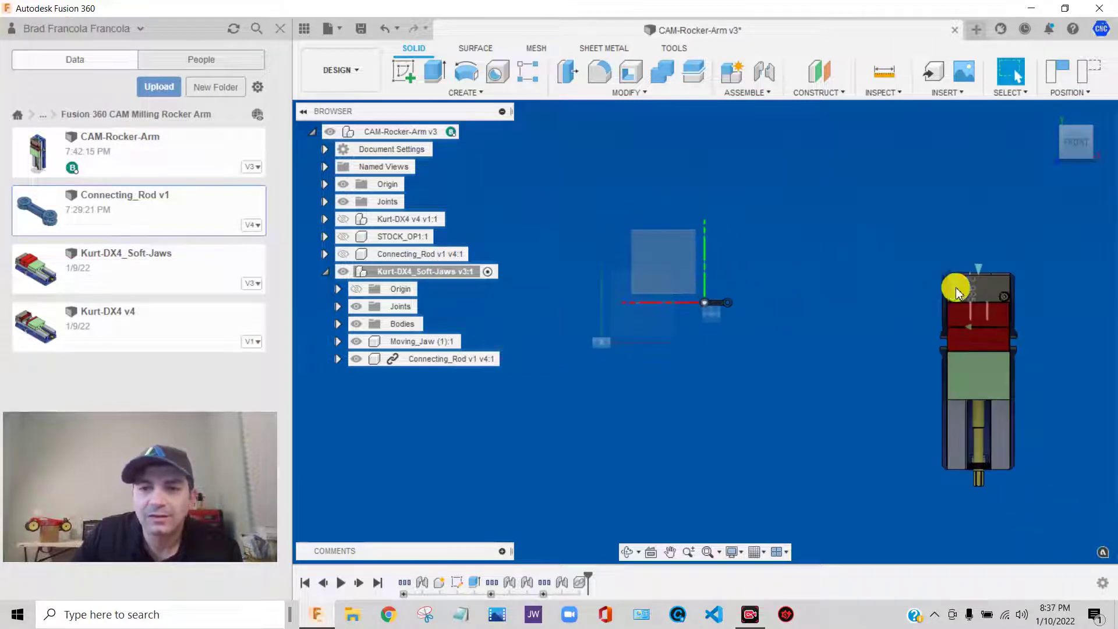
{"action": "left_click_drag", "start_coordinate": [1069, 125], "coordinate": [1061, 158]}
{"action": "left_click", "coordinate": [684, 330]}
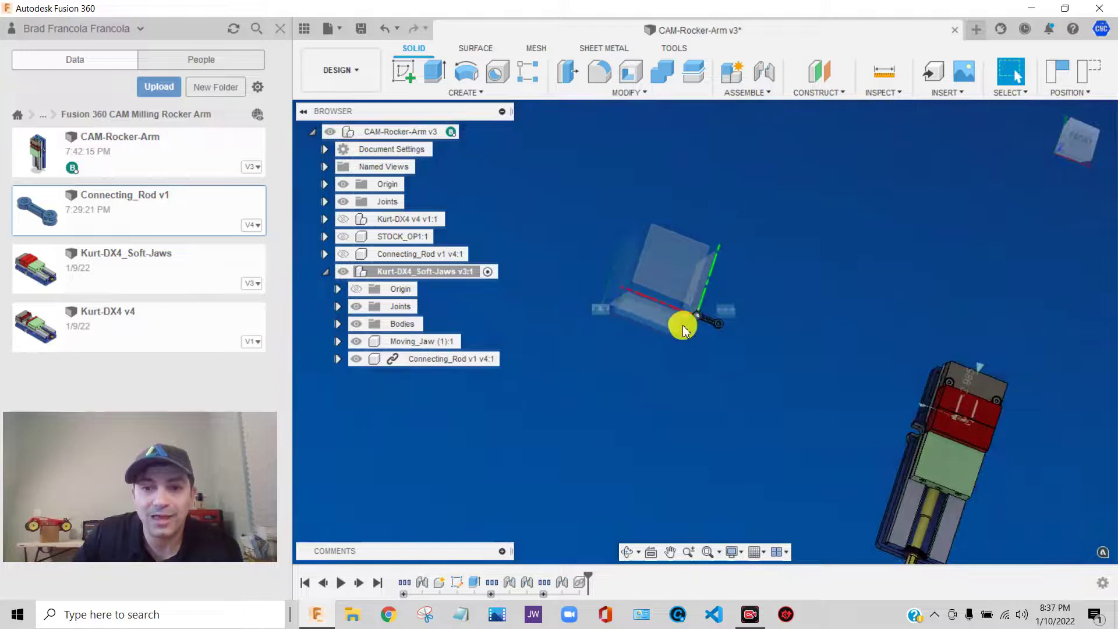
Break the link between the inserted connecting rod and its source design.
{"action": "right_click", "coordinate": [408, 359]}
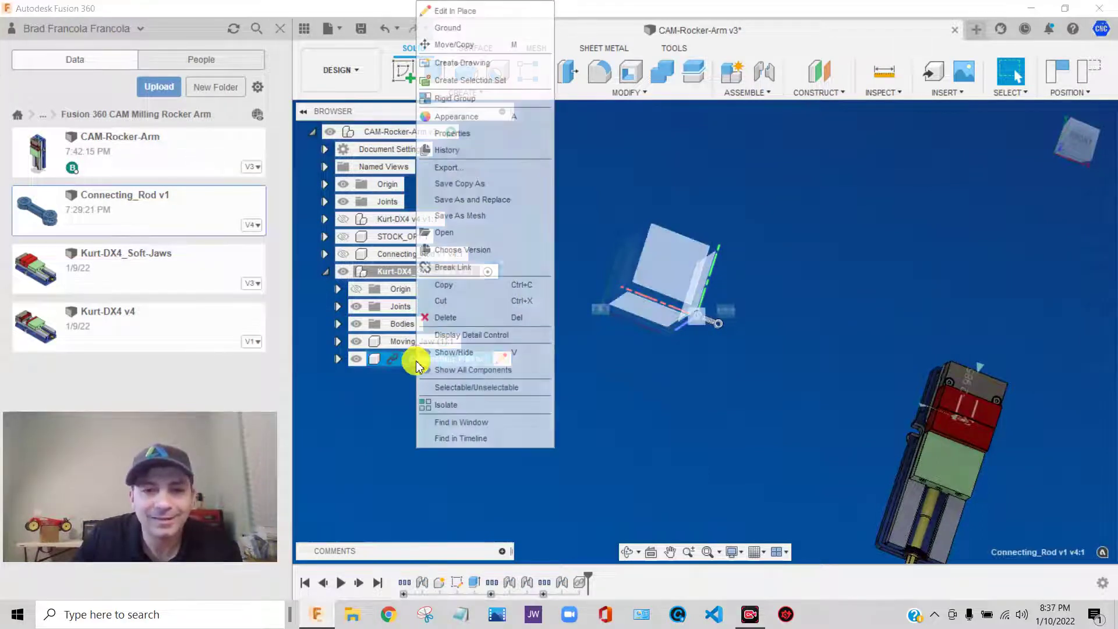
{"action": "left_click", "coordinate": [455, 268]}
{"action": "left_click", "coordinate": [607, 338]}
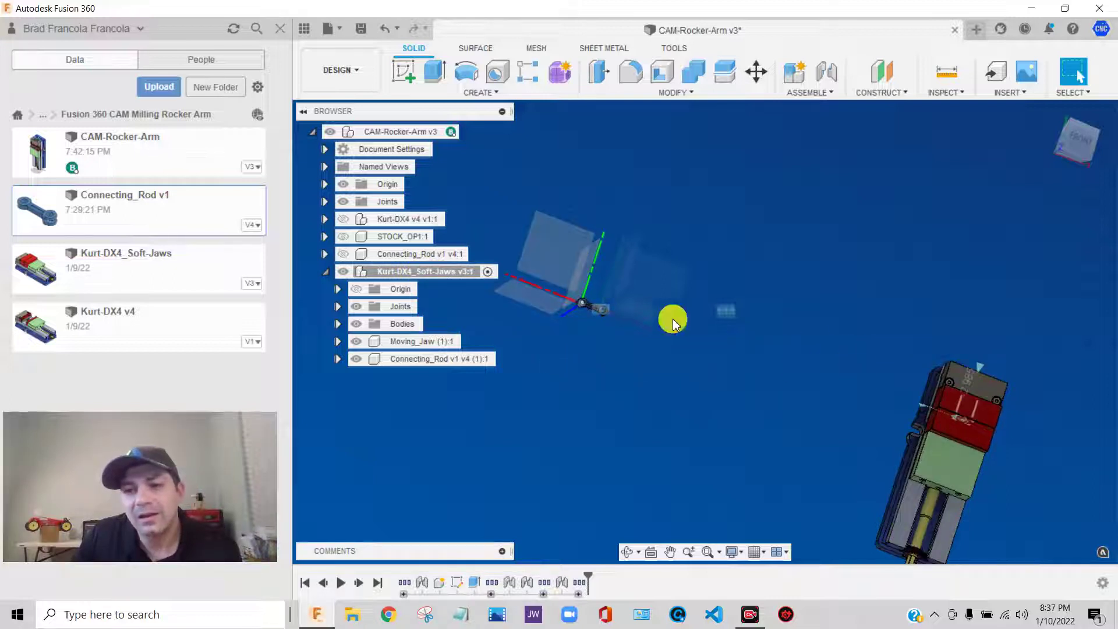
Examine the unlinked connecting rod, the soft jaws' front-view faces and the gap between them.
{"action": "scroll", "coordinate": [580, 309], "scroll_direction": "up", "scroll_amount": 5}
{"action": "scroll", "coordinate": [633, 314], "scroll_direction": "up", "scroll_amount": 2}
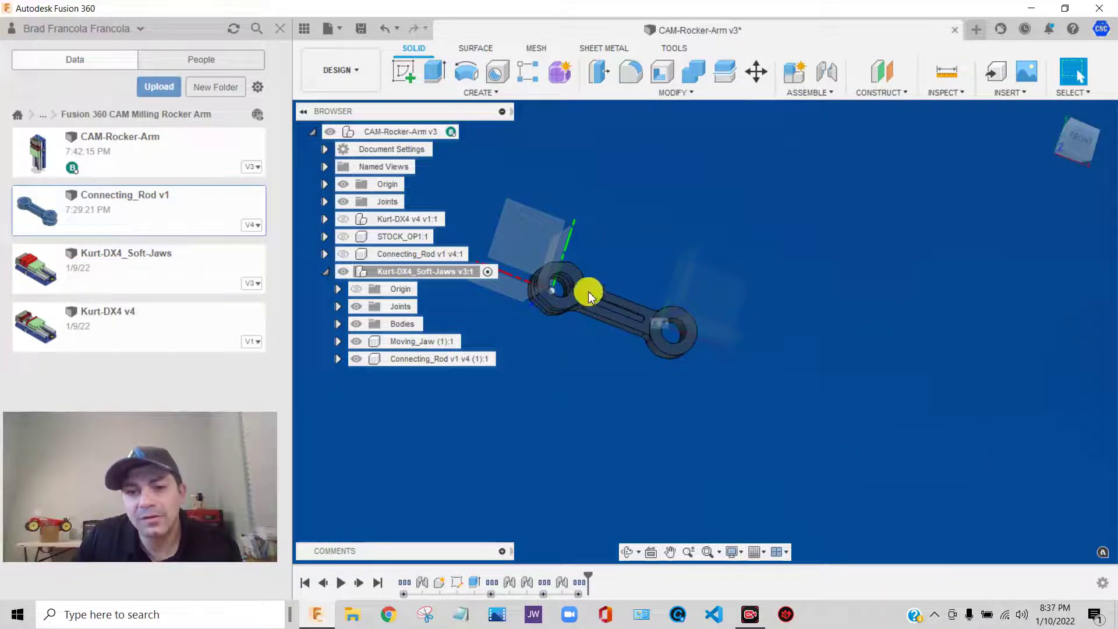
{"action": "scroll", "coordinate": [604, 257], "scroll_direction": "down", "scroll_amount": 6}
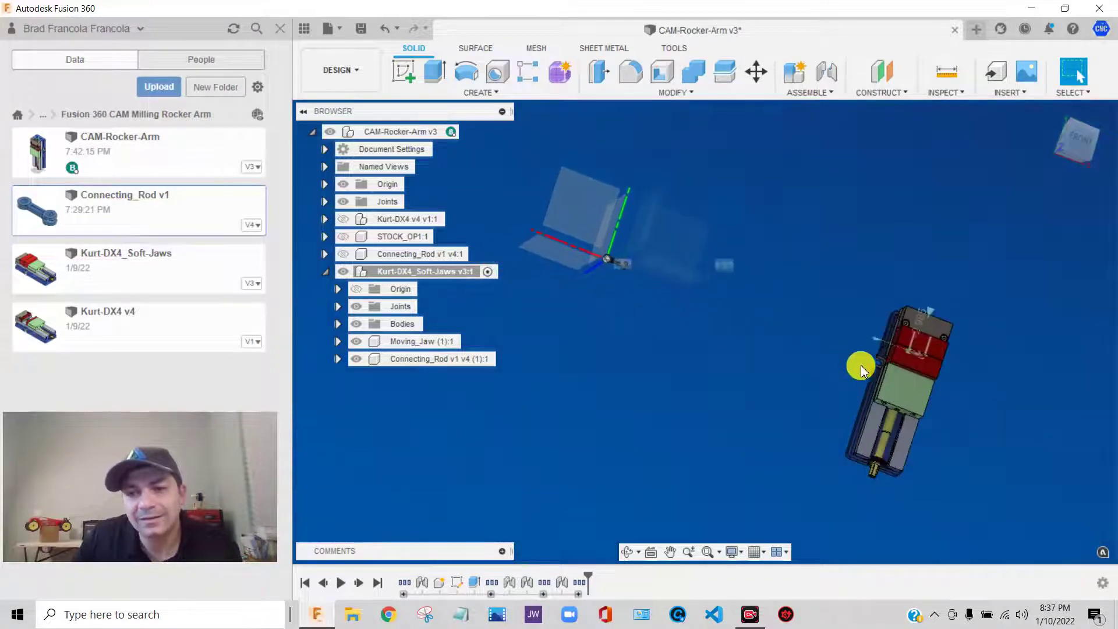
{"action": "scroll", "coordinate": [925, 348], "scroll_direction": "up", "scroll_amount": 6}
{"action": "scroll", "coordinate": [925, 344], "scroll_direction": "up", "scroll_amount": 3}
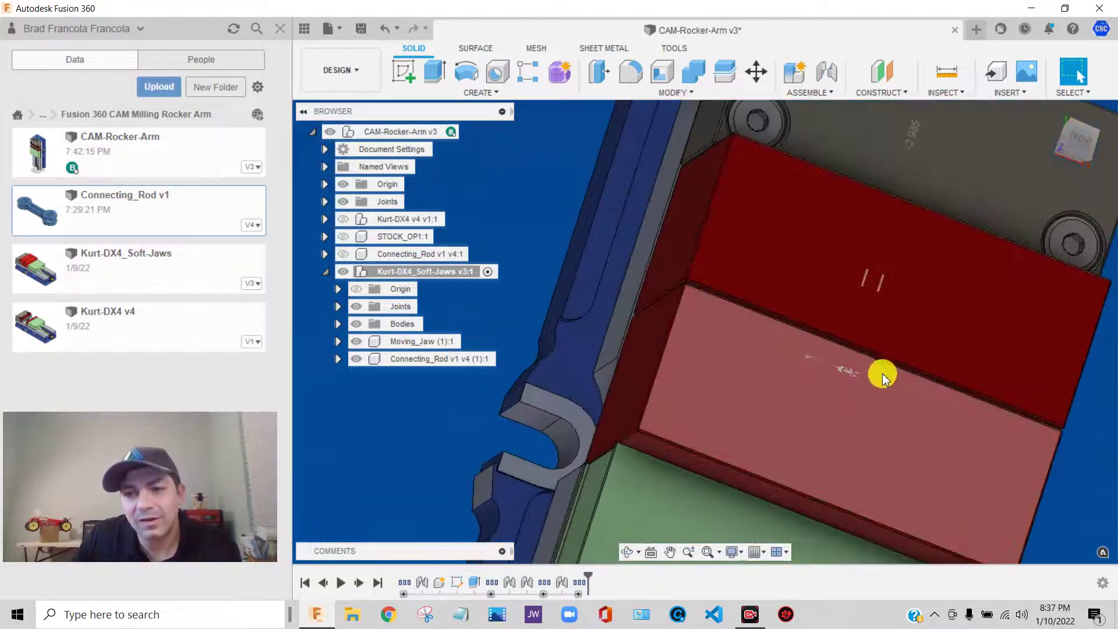
{"action": "scroll", "coordinate": [865, 355], "scroll_direction": "down", "scroll_amount": 5}
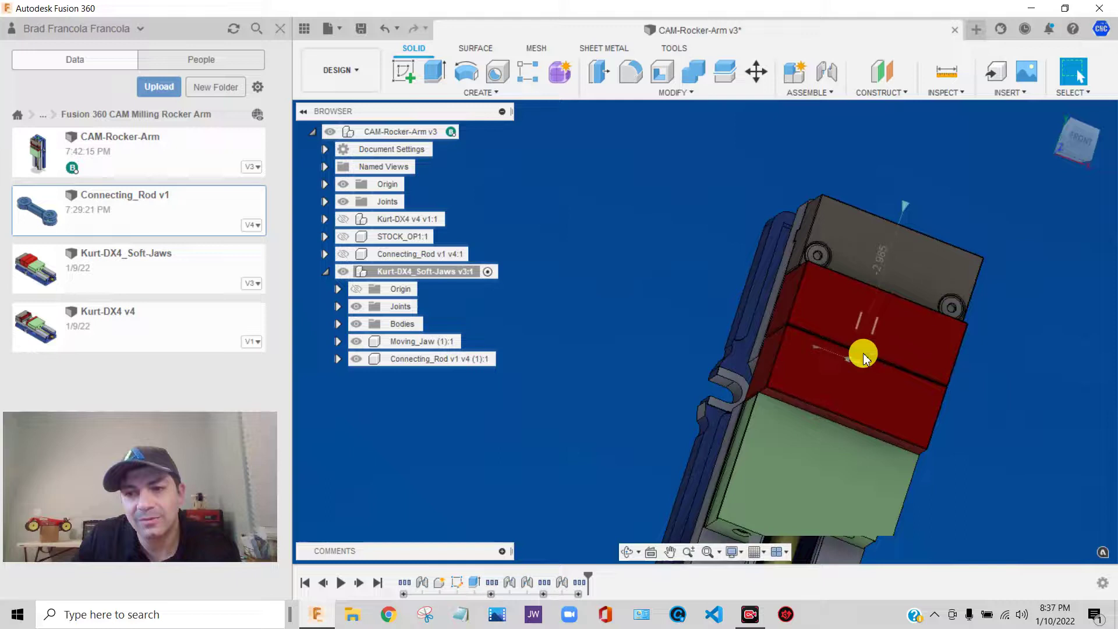
{"action": "left_click", "coordinate": [1087, 150]}
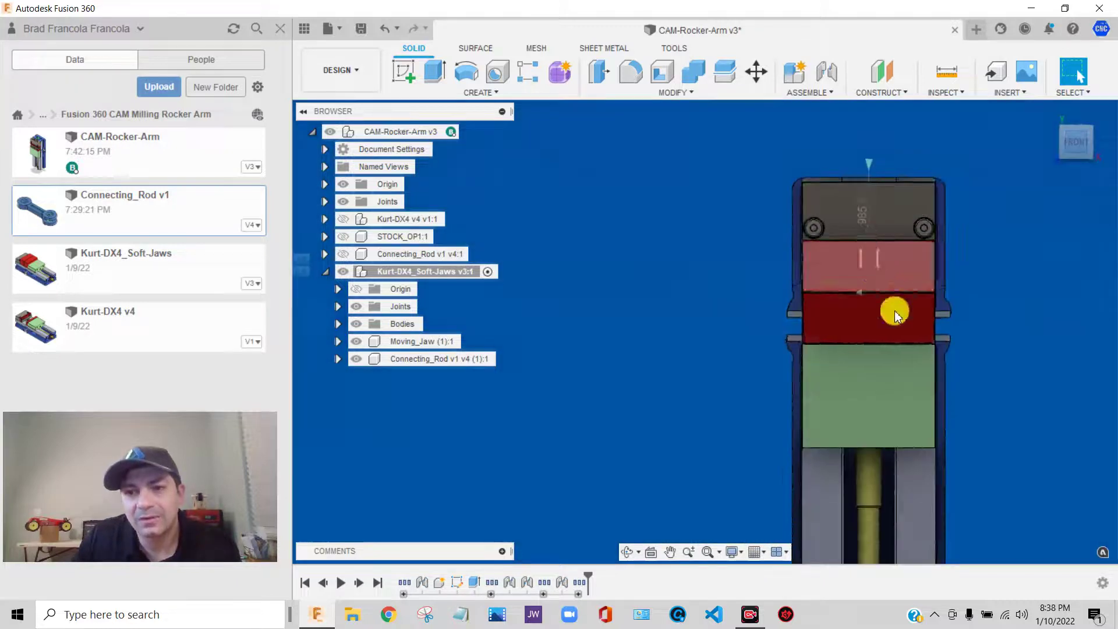
{"action": "scroll", "coordinate": [879, 280], "scroll_direction": "up", "scroll_amount": 5}
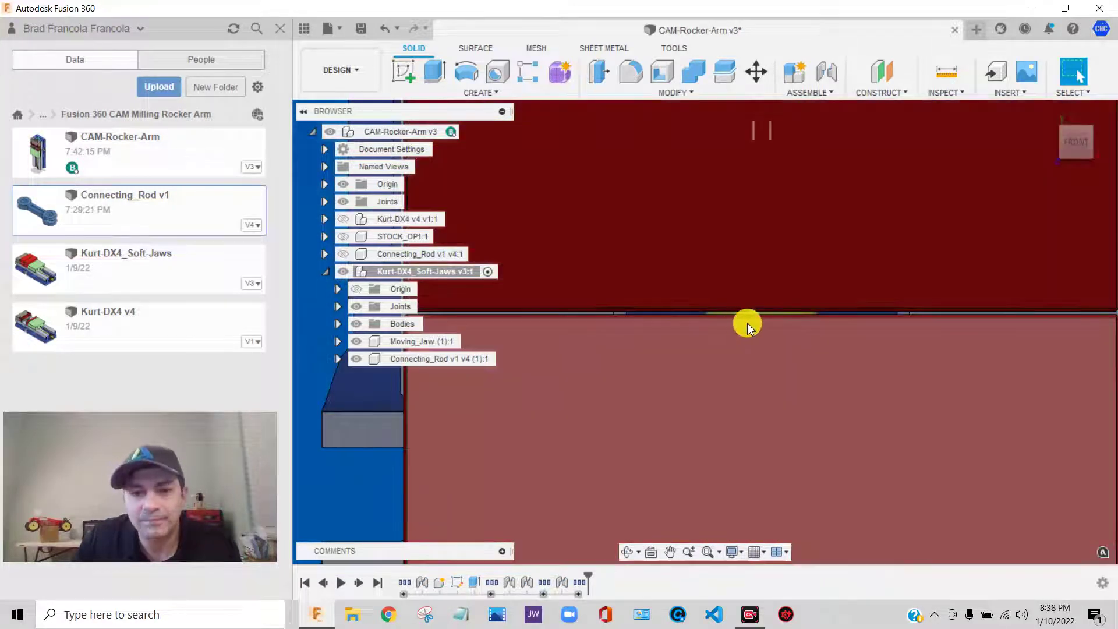
{"action": "scroll", "coordinate": [747, 325], "scroll_direction": "down", "scroll_amount": 5}
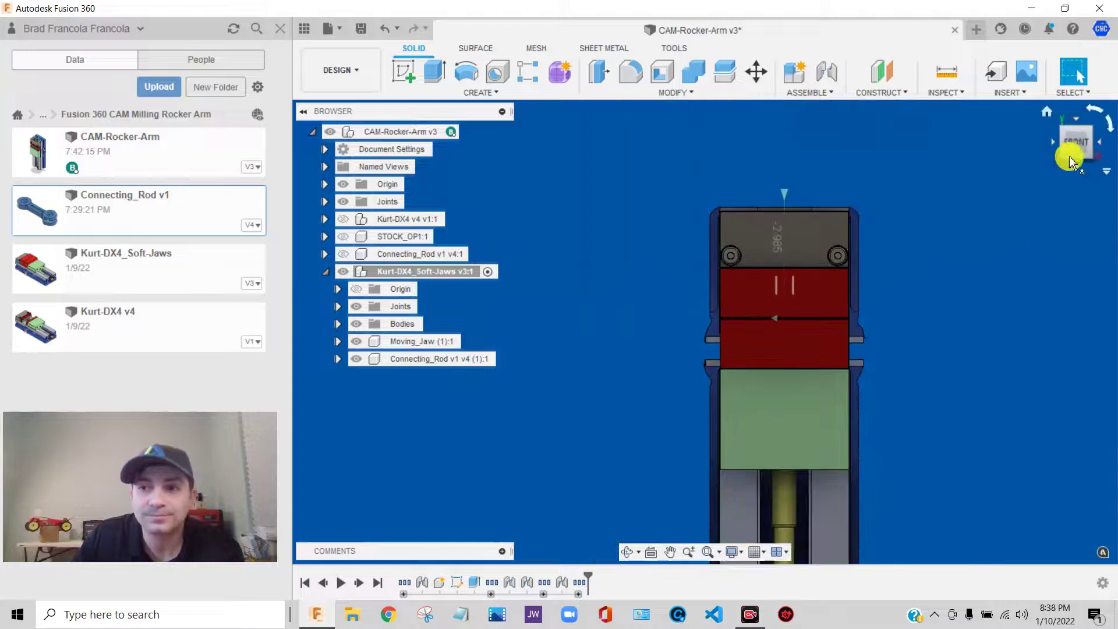
Create a sketch on the top face of the fixed soft jaw within the Kurt-DX4_Soft-Jaws component.
{"action": "left_click", "coordinate": [1071, 162]}
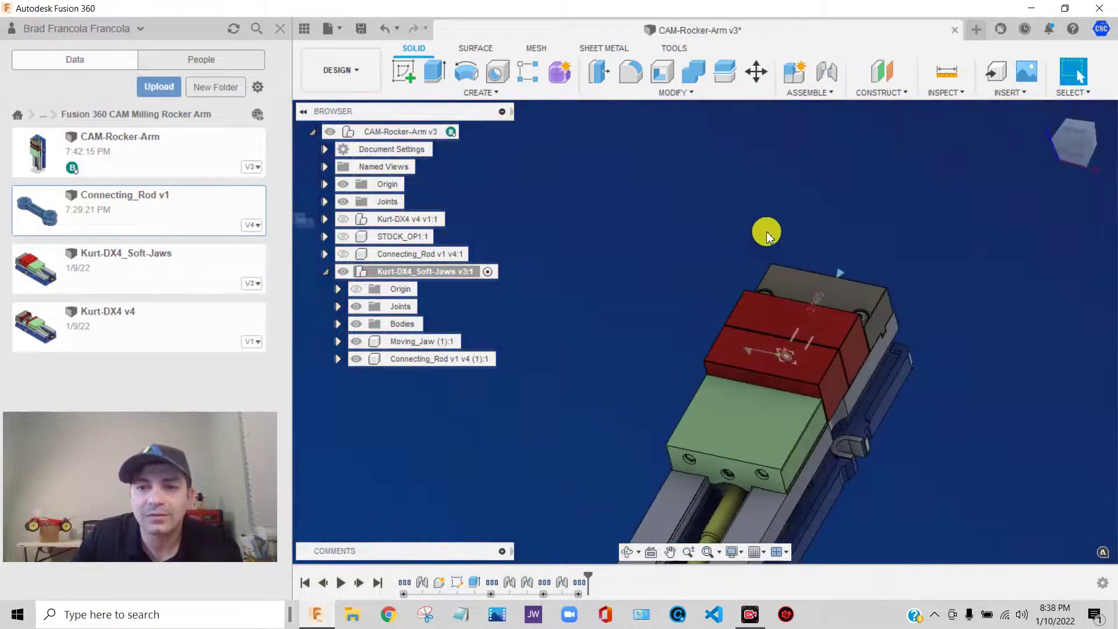
{"action": "left_click", "coordinate": [448, 272]}
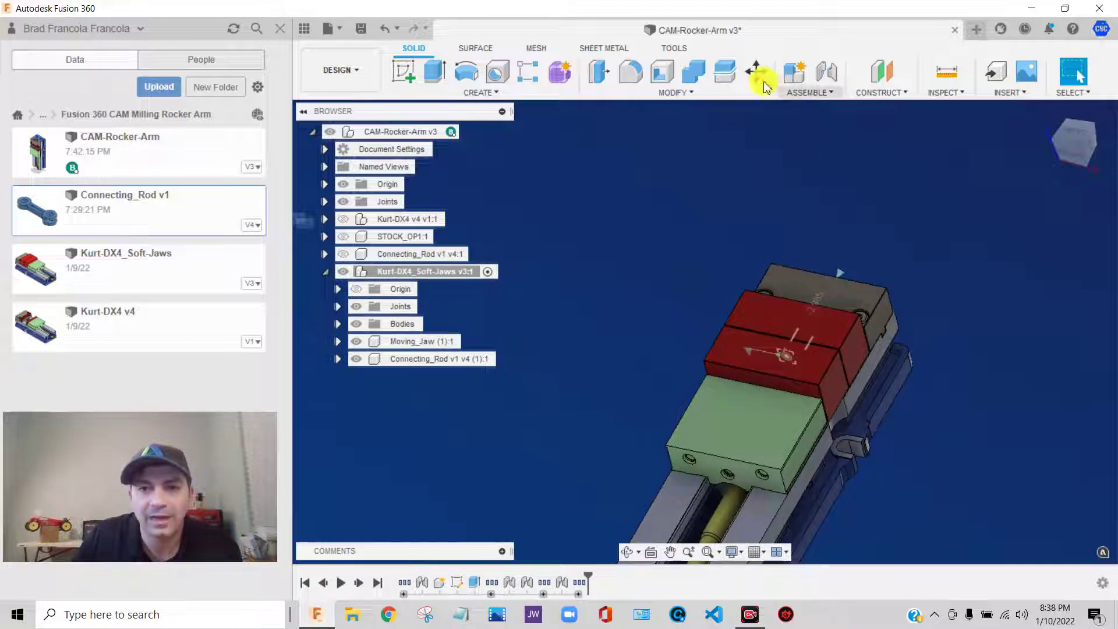
{"action": "left_click", "coordinate": [403, 71]}
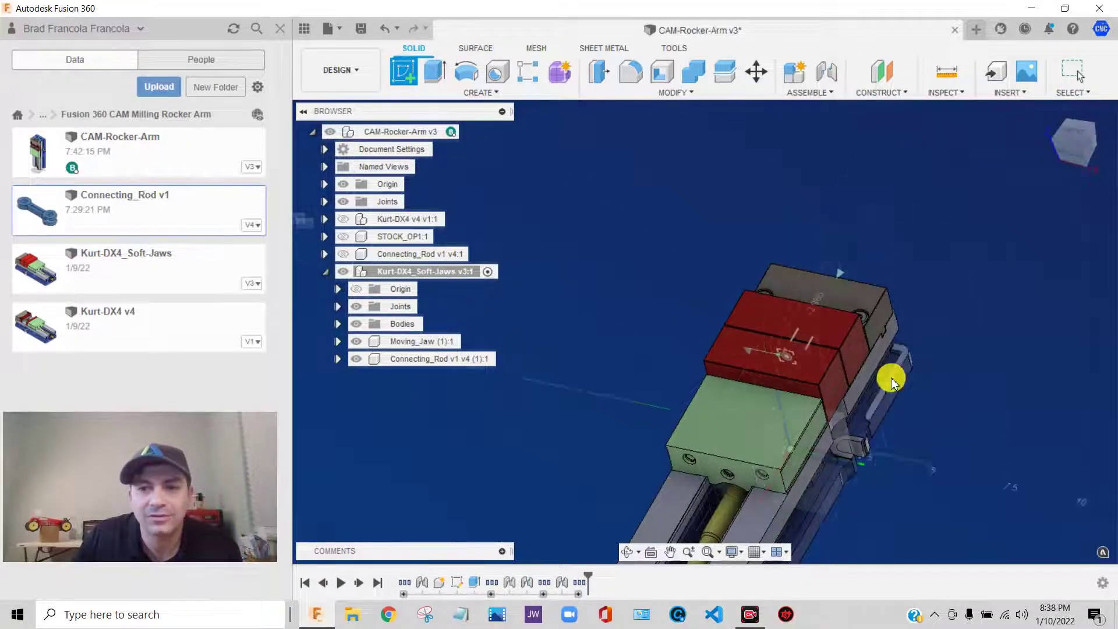
{"action": "scroll", "coordinate": [888, 349], "scroll_direction": "up", "scroll_amount": 3}
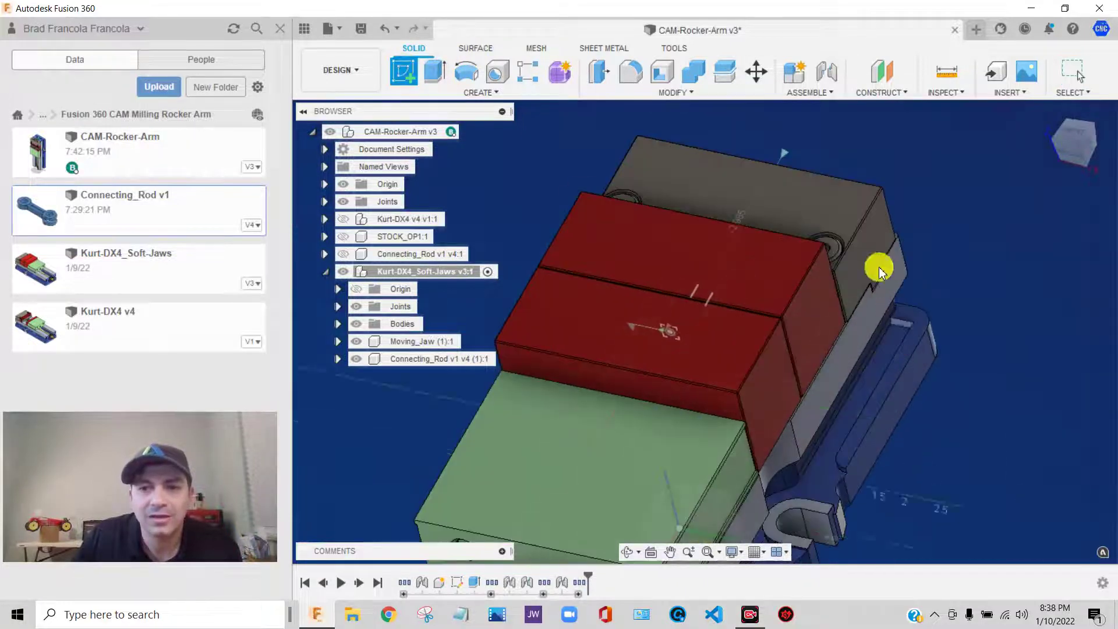
{"action": "left_click", "coordinate": [634, 242]}
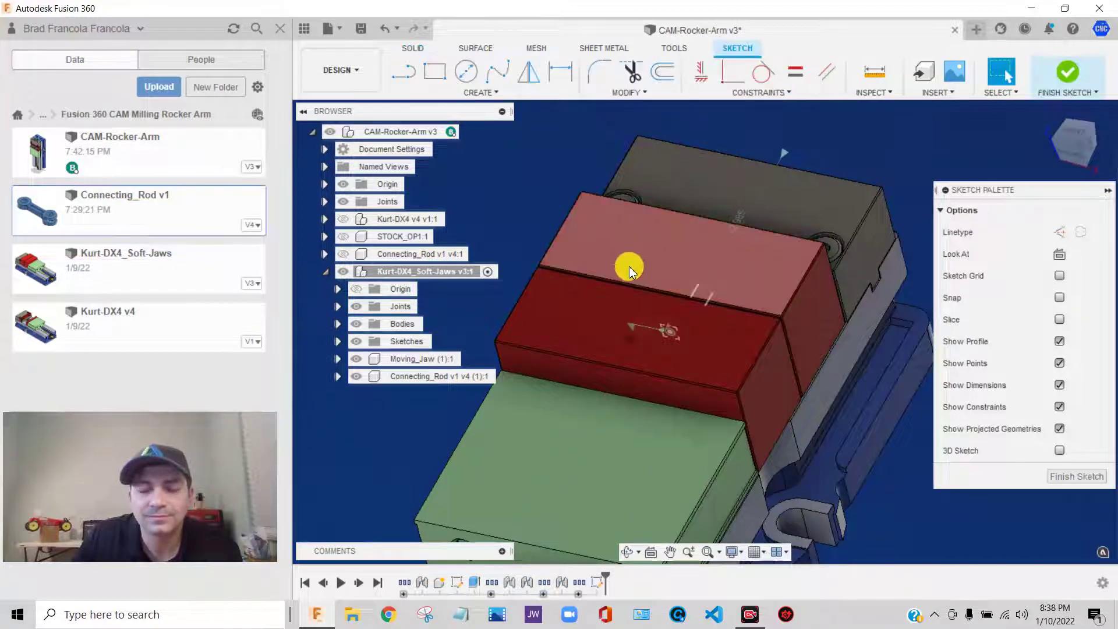
Project the fixed soft jaw's inner gripping face into the sketch, with the selection filter set to Specified entities.
{"action": "scroll", "coordinate": [606, 278], "scroll_direction": "up", "scroll_amount": 7}
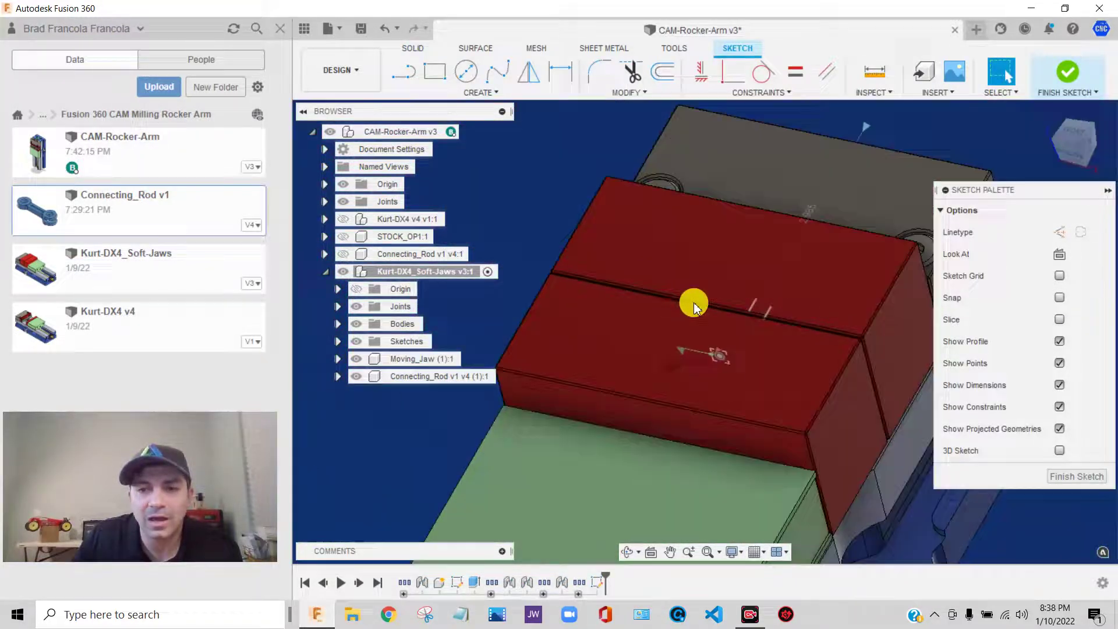
{"action": "left_click", "coordinate": [496, 92]}
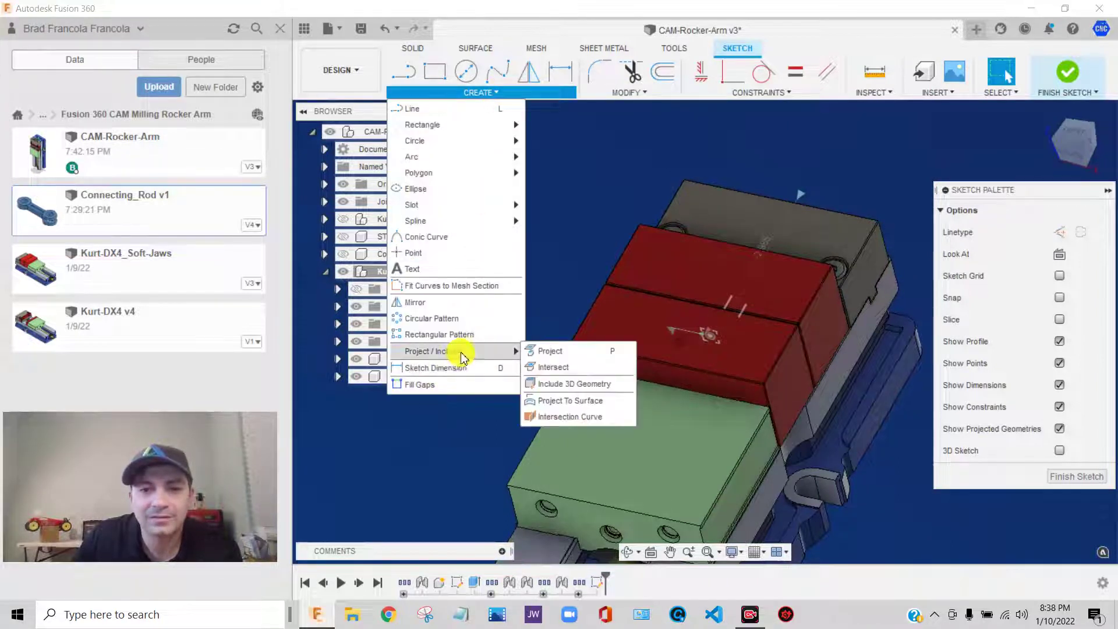
{"action": "left_click", "coordinate": [542, 351]}
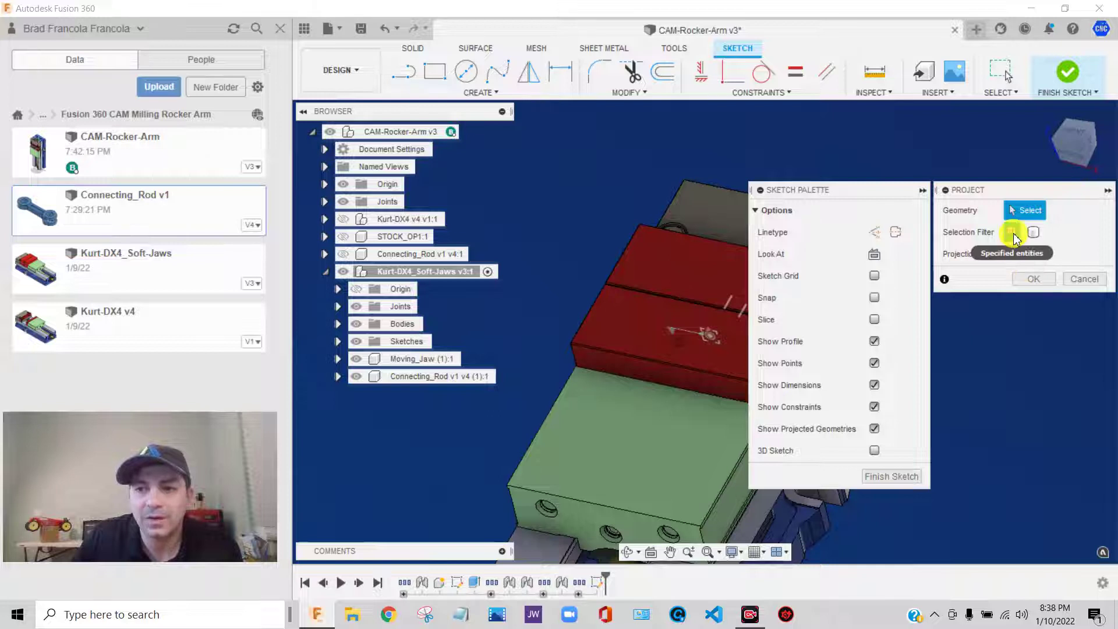
{"action": "left_click", "coordinate": [1014, 238]}
{"action": "scroll", "coordinate": [571, 230], "scroll_direction": "down", "scroll_amount": 3}
{"action": "scroll", "coordinate": [646, 267], "scroll_direction": "up", "scroll_amount": 8}
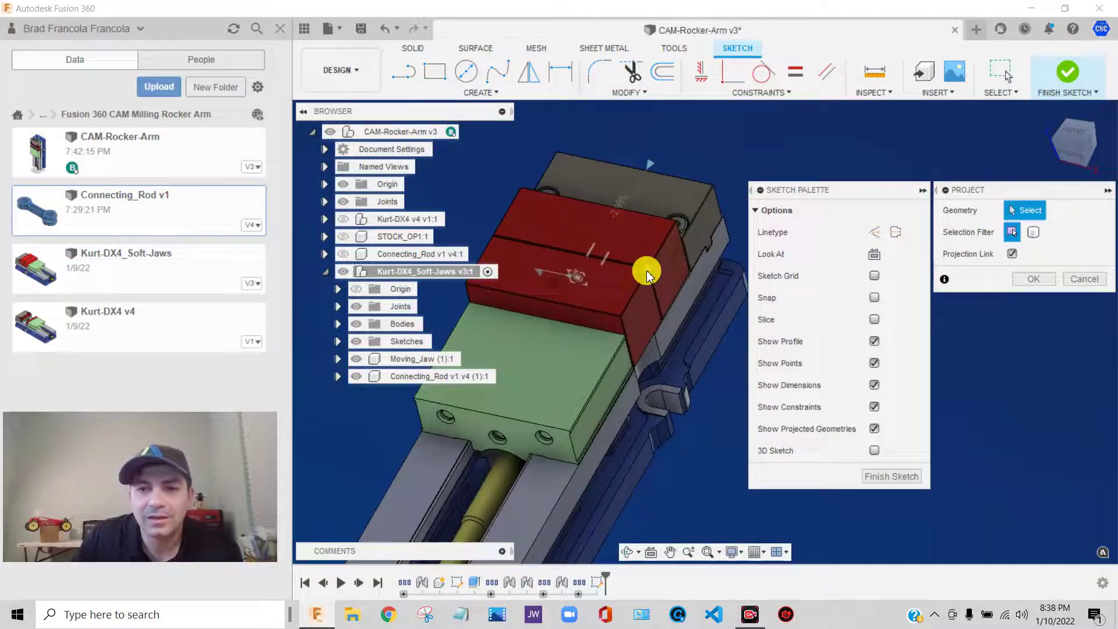
{"action": "scroll", "coordinate": [648, 265], "scroll_direction": "up", "scroll_amount": 5}
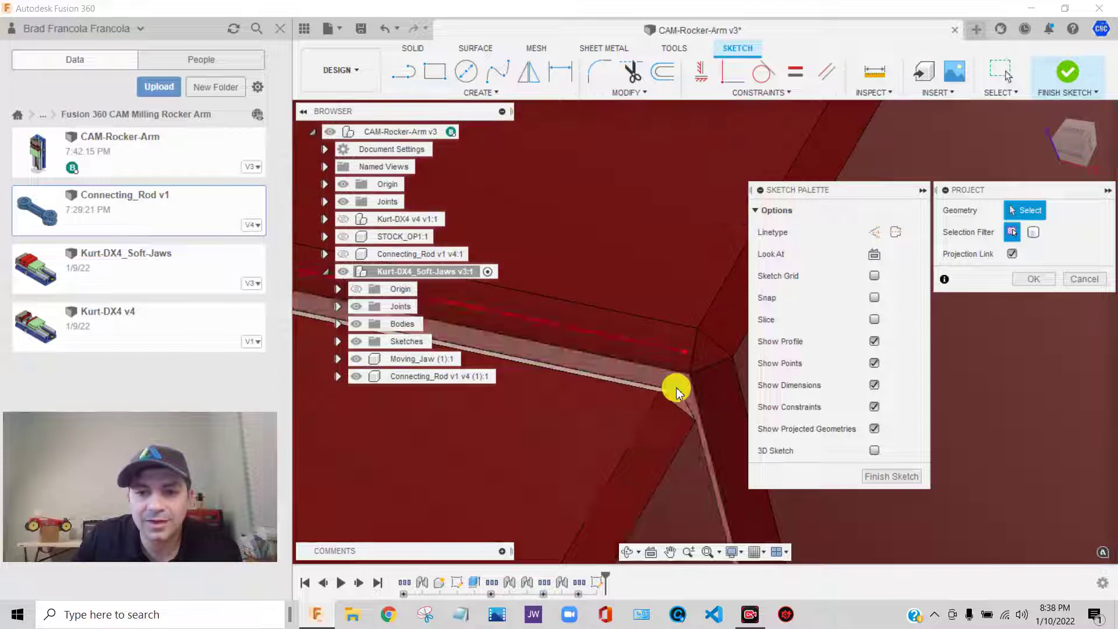
{"action": "left_click", "coordinate": [679, 388]}
{"action": "left_click", "coordinate": [679, 384]}
{"action": "scroll", "coordinate": [680, 350], "scroll_direction": "down", "scroll_amount": 6}
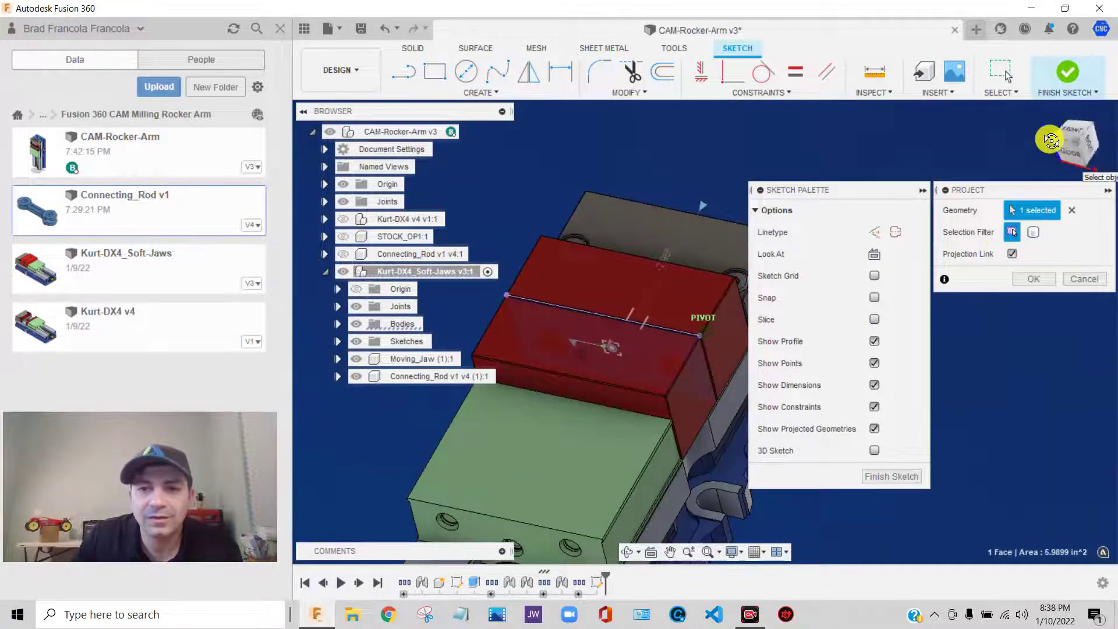
Add the moving soft jaw's inner gripping face to the projection and complete it.
{"action": "left_click_drag", "start_coordinate": [1051, 141], "coordinate": [890, 164]}
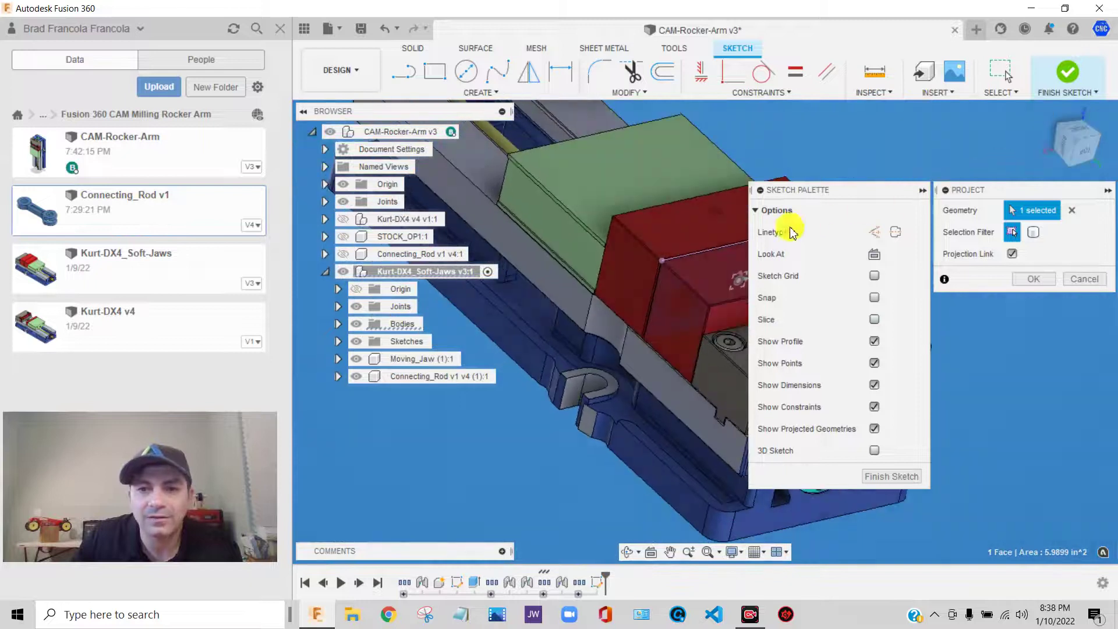
{"action": "scroll", "coordinate": [652, 256], "scroll_direction": "up", "scroll_amount": 6}
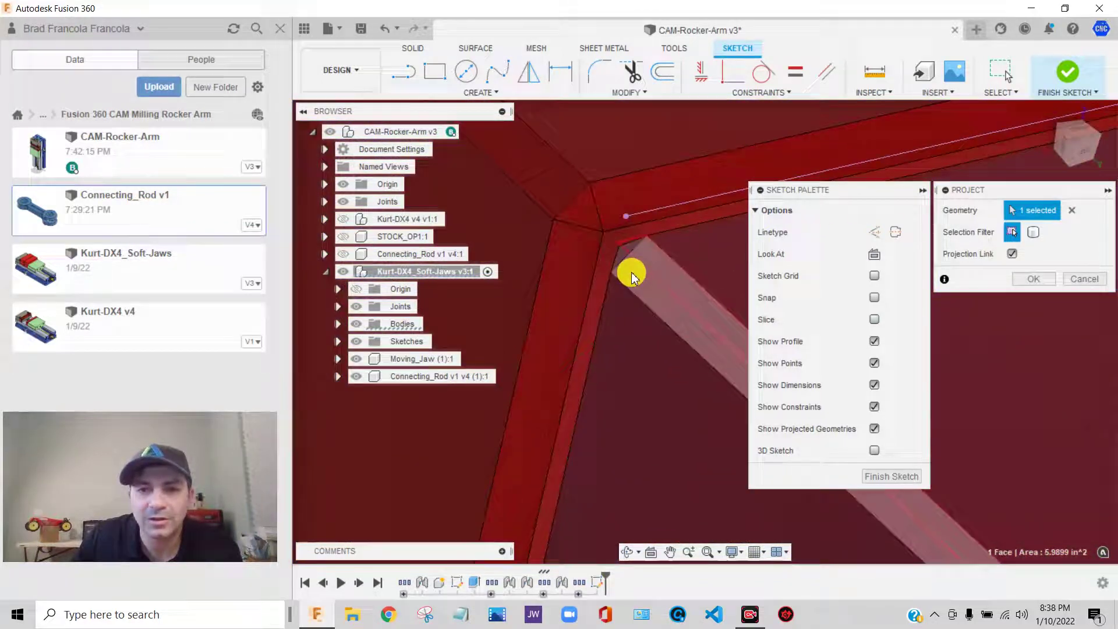
{"action": "left_click", "coordinate": [619, 238]}
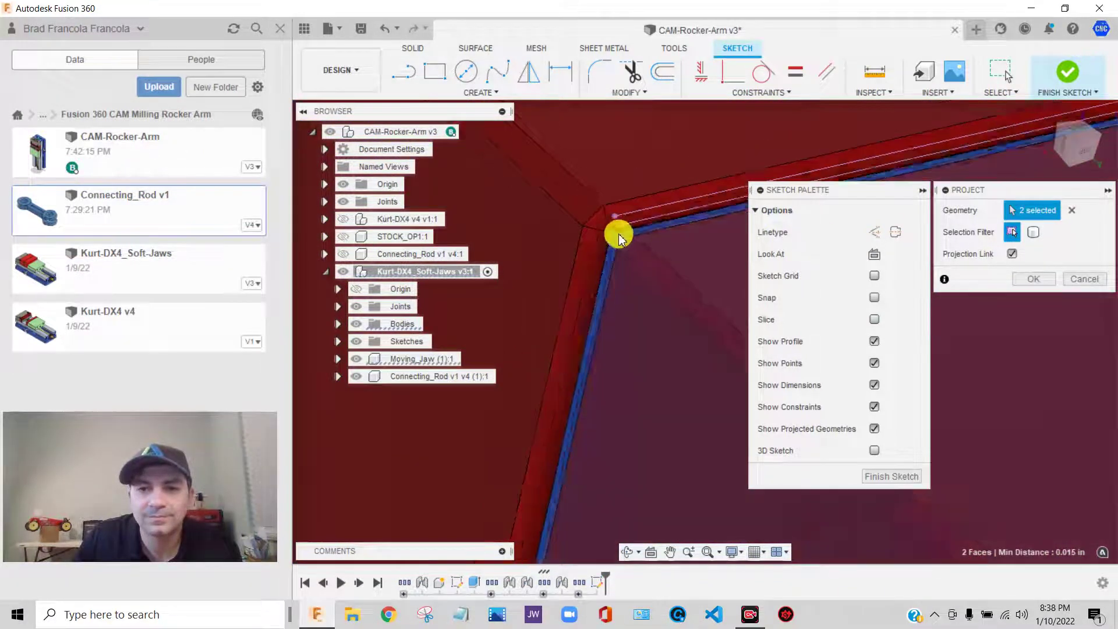
{"action": "left_click", "coordinate": [1031, 279]}
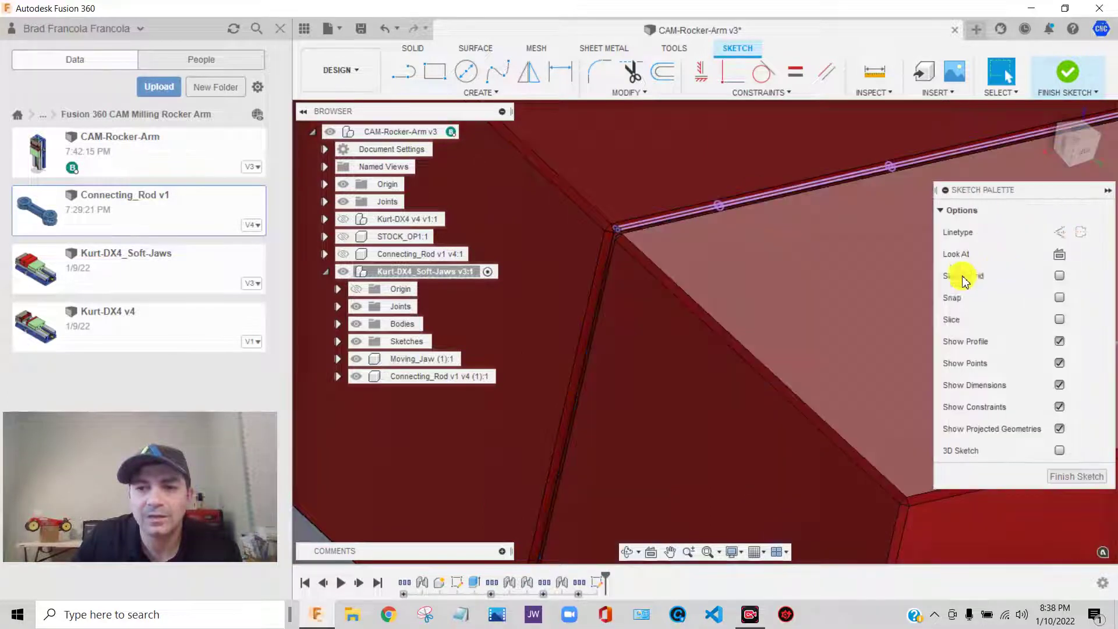
Examine the projected lines along the gap between the two soft jaws, up close and across their full length.
{"action": "scroll", "coordinate": [839, 263], "scroll_direction": "down", "scroll_amount": 5}
{"action": "scroll", "coordinate": [781, 210], "scroll_direction": "up", "scroll_amount": 5}
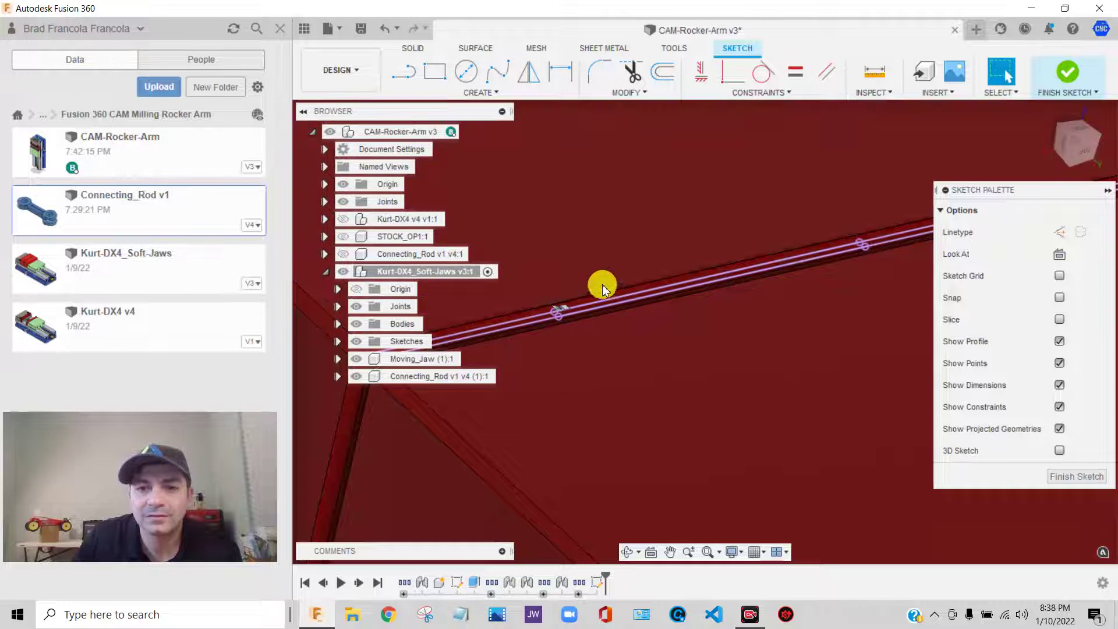
{"action": "scroll", "coordinate": [594, 274], "scroll_direction": "down", "scroll_amount": 3}
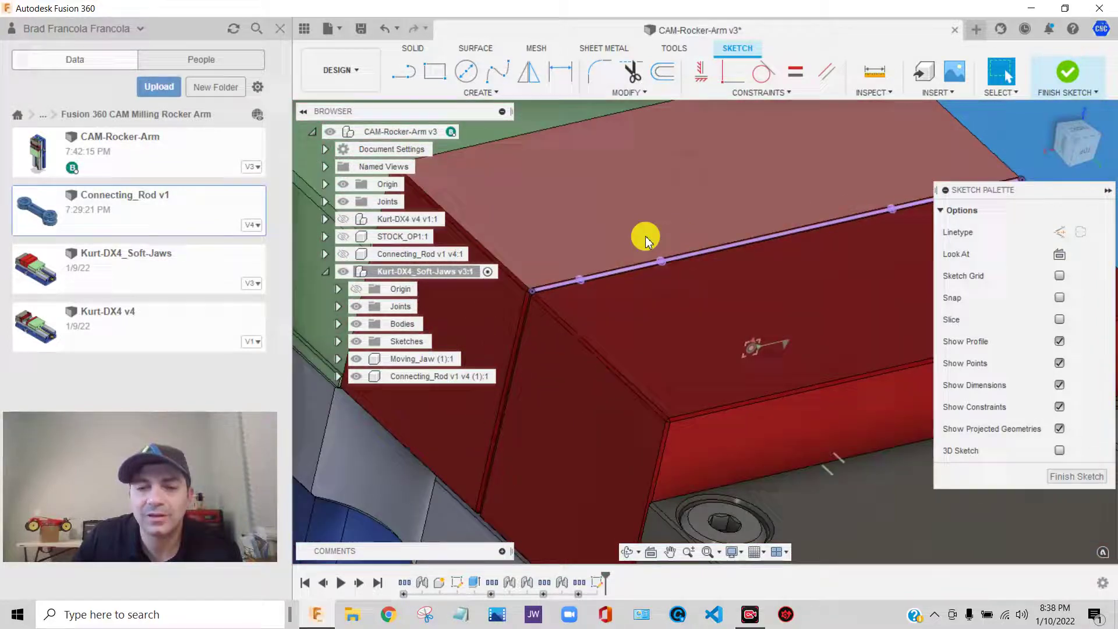
{"action": "scroll", "coordinate": [644, 237], "scroll_direction": "up", "scroll_amount": 5}
{"action": "scroll", "coordinate": [635, 312], "scroll_direction": "up", "scroll_amount": 2}
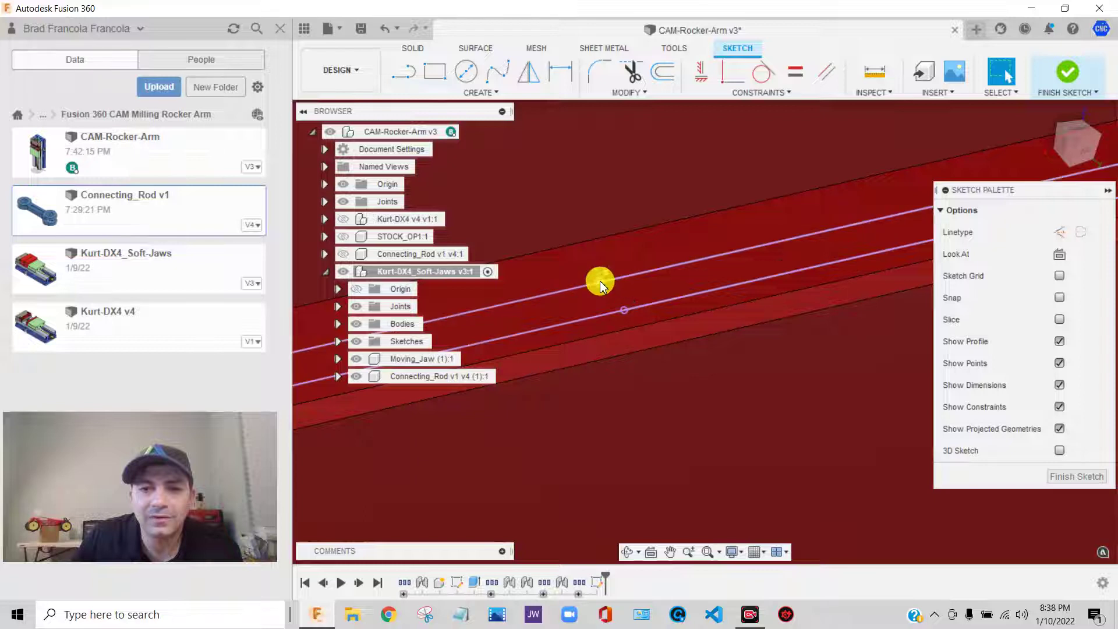
{"action": "scroll", "coordinate": [623, 304], "scroll_direction": "down", "scroll_amount": 6}
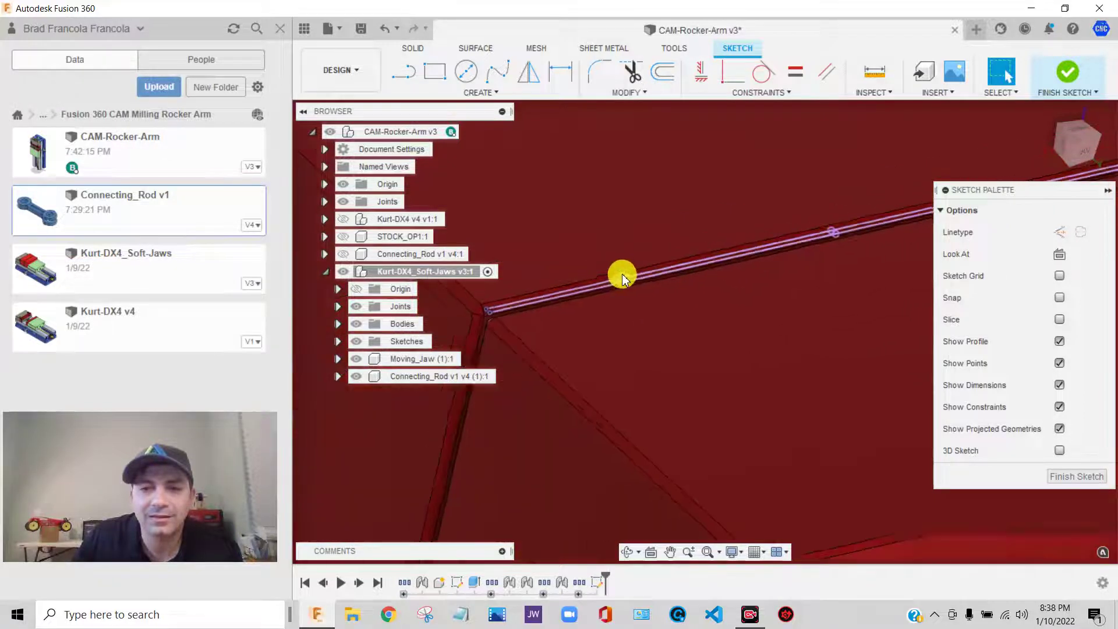
{"action": "scroll", "coordinate": [699, 309], "scroll_direction": "down", "scroll_amount": 4}
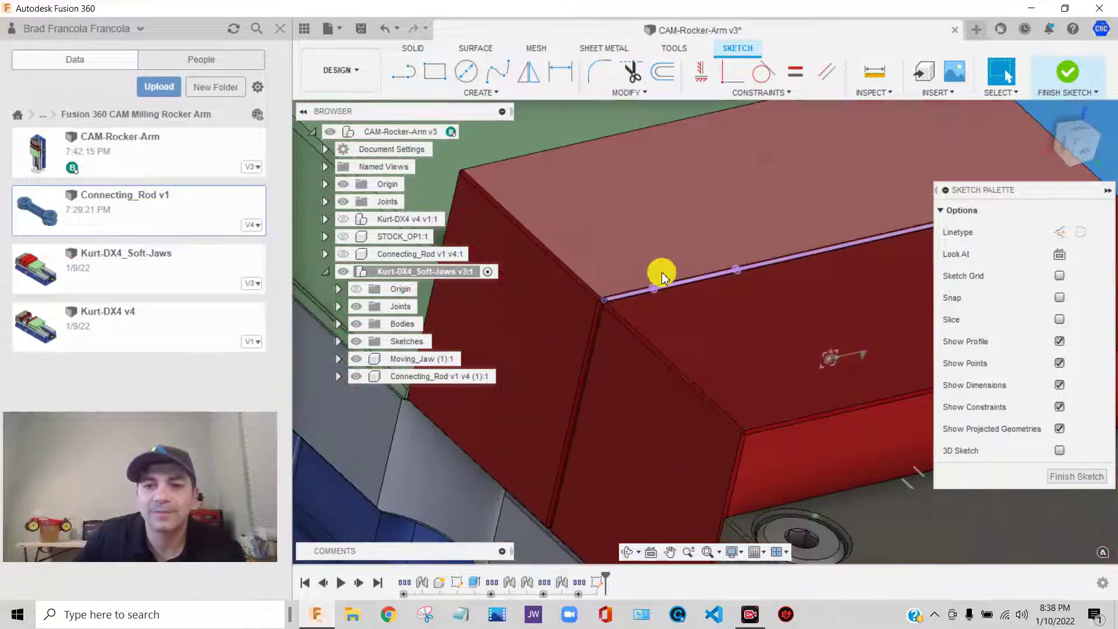
{"action": "scroll", "coordinate": [639, 266], "scroll_direction": "up", "scroll_amount": 5}
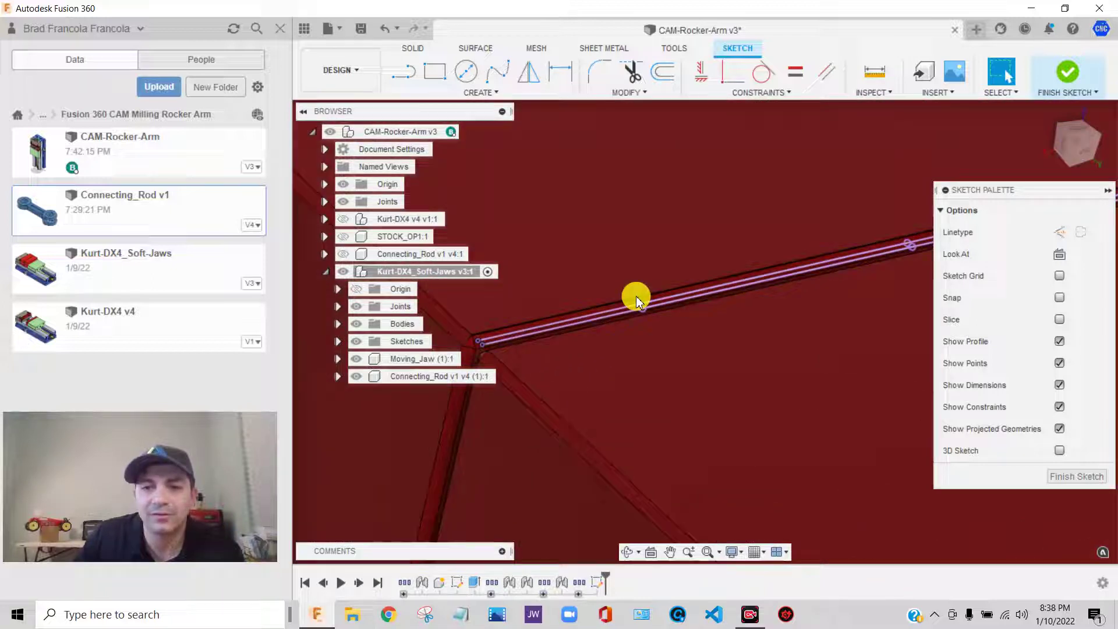
{"action": "scroll", "coordinate": [495, 242], "scroll_direction": "down", "scroll_amount": 6}
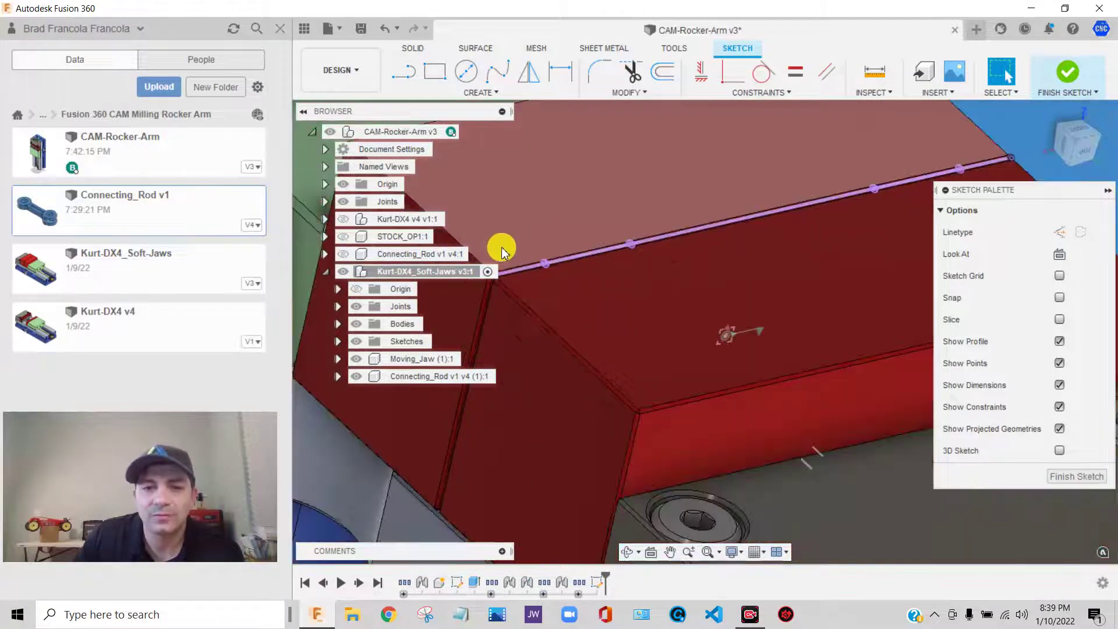
Finish the sketch with the projected jaw lines and delete it from the design history.
{"action": "left_click", "coordinate": [1060, 479]}
{"action": "right_click", "coordinate": [601, 582]}
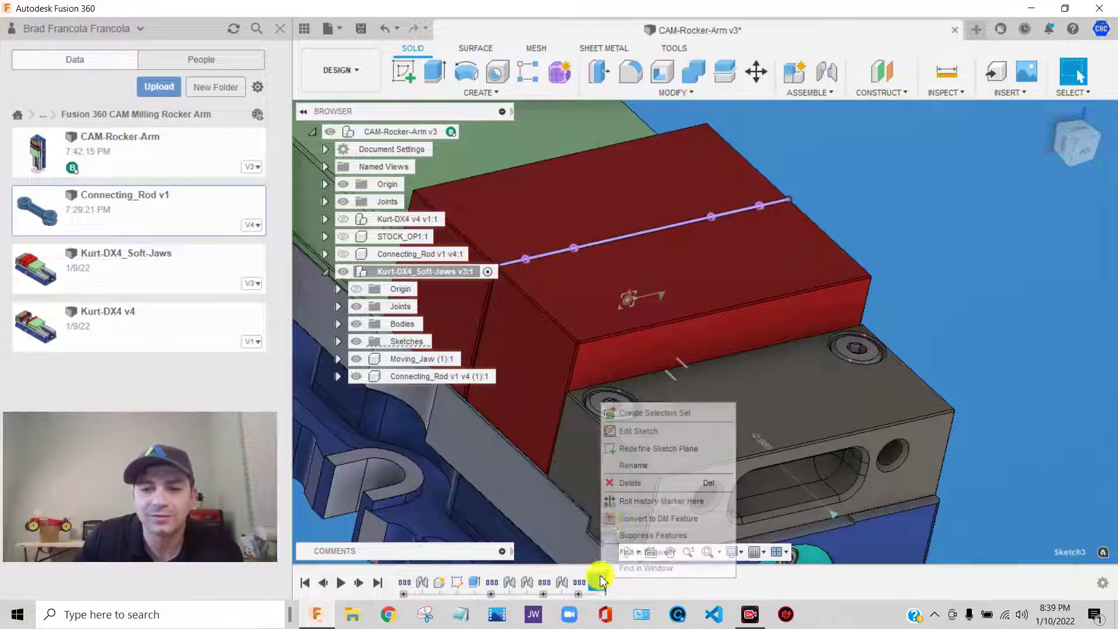
{"action": "left_click", "coordinate": [622, 483]}
{"action": "scroll", "coordinate": [638, 315], "scroll_direction": "down", "scroll_amount": 3}
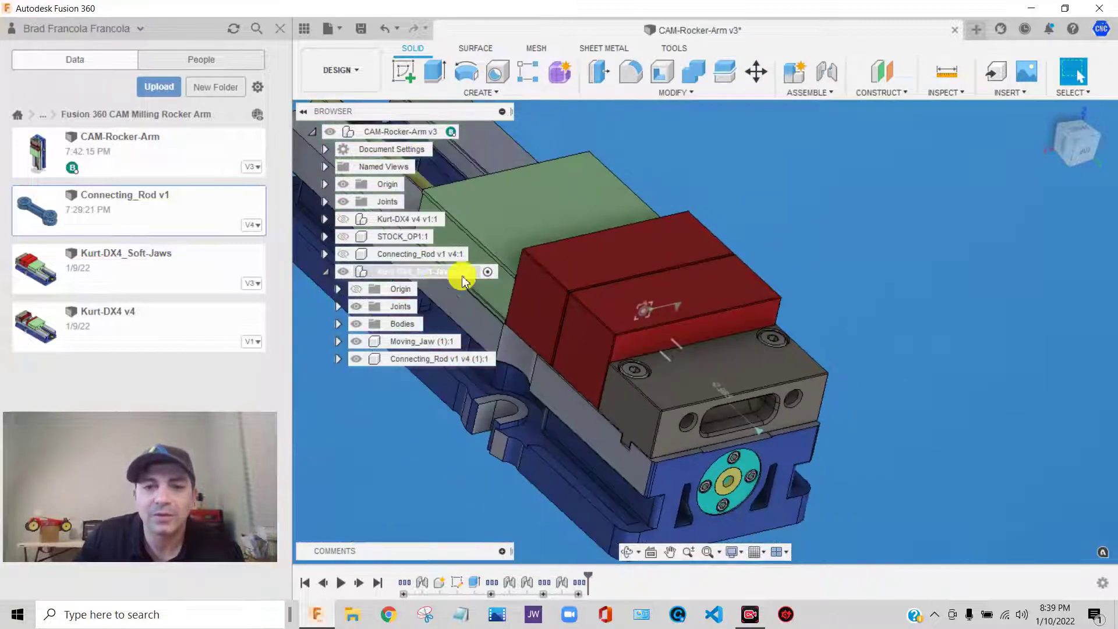
Temporarily hide the moving jaw, examine the fixed soft jaw's gripping face, bolt holes and edges, and show the moving jaw again.
{"action": "left_click", "coordinate": [357, 341]}
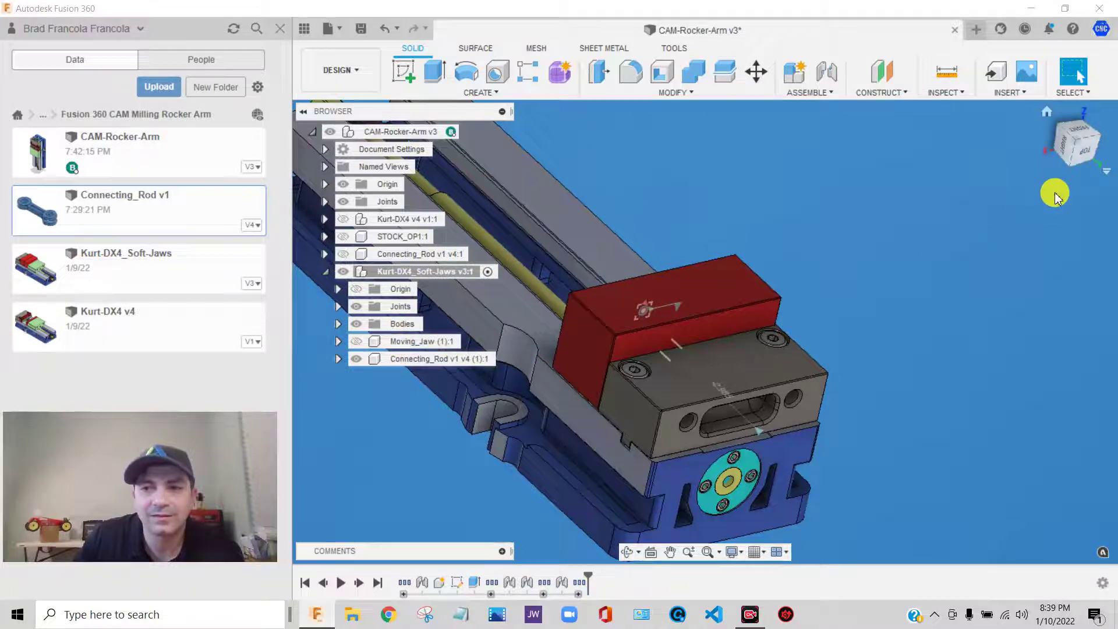
{"action": "mouse_move", "coordinate": [1082, 150]}
{"action": "left_mouse_down"}
{"action": "mouse_move", "coordinate": [122, 175]}
{"action": "mouse_move", "coordinate": [1065, 153]}
{"action": "left_mouse_up"}
{"action": "scroll", "coordinate": [594, 319], "scroll_direction": "up", "scroll_amount": 5}
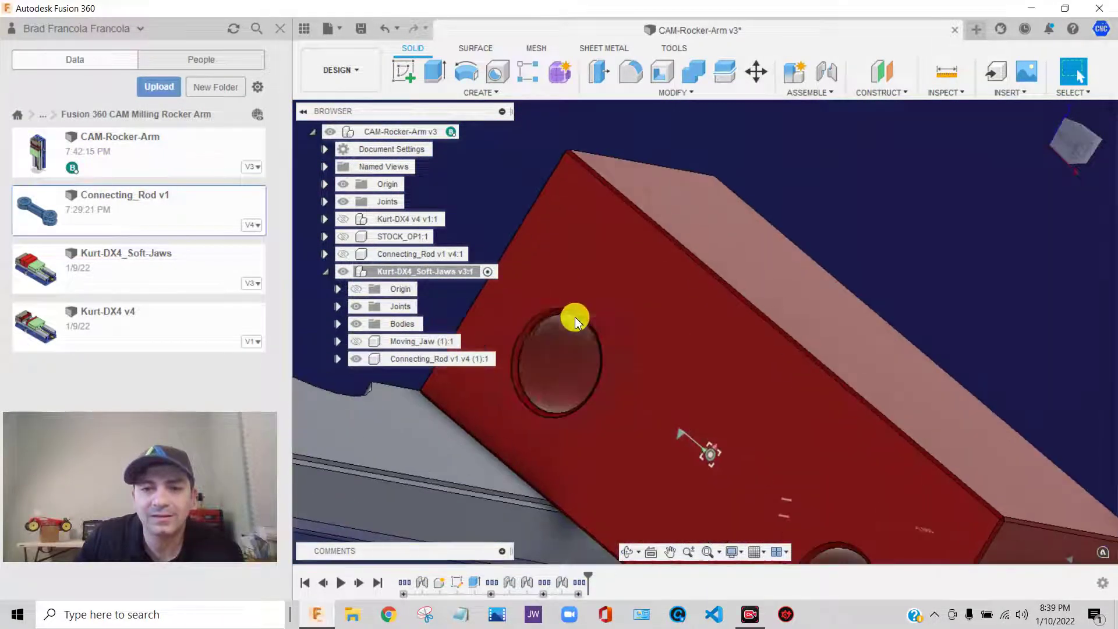
{"action": "scroll", "coordinate": [768, 469], "scroll_direction": "down", "scroll_amount": 5}
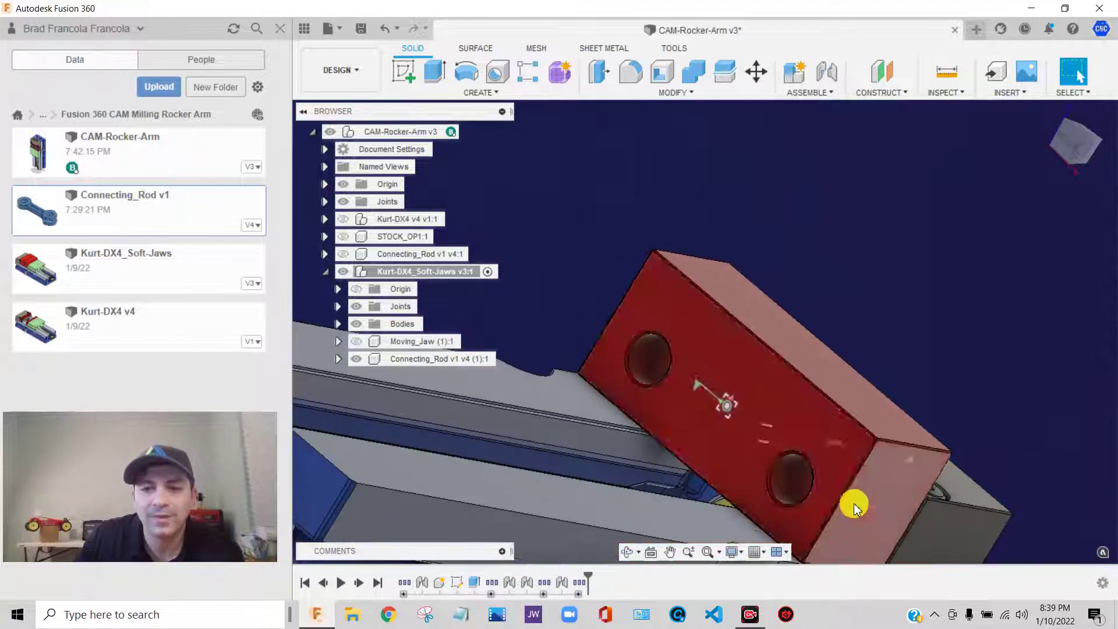
{"action": "scroll", "coordinate": [812, 427], "scroll_direction": "up", "scroll_amount": 2}
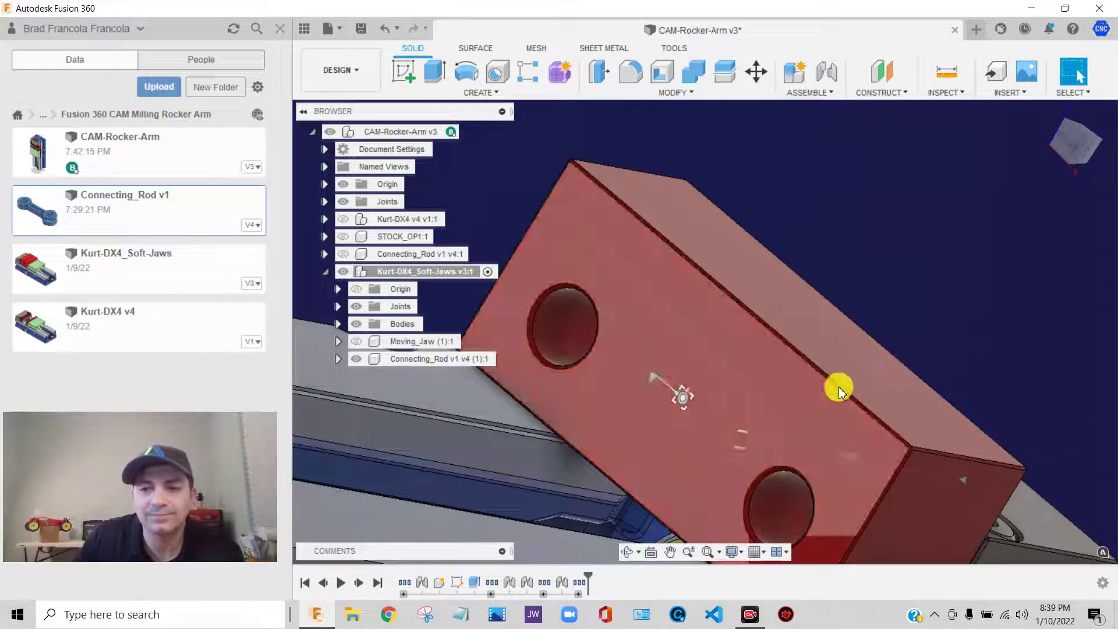
{"action": "scroll", "coordinate": [841, 388], "scroll_direction": "down", "scroll_amount": 2}
{"action": "scroll", "coordinate": [838, 386], "scroll_direction": "down", "scroll_amount": 2}
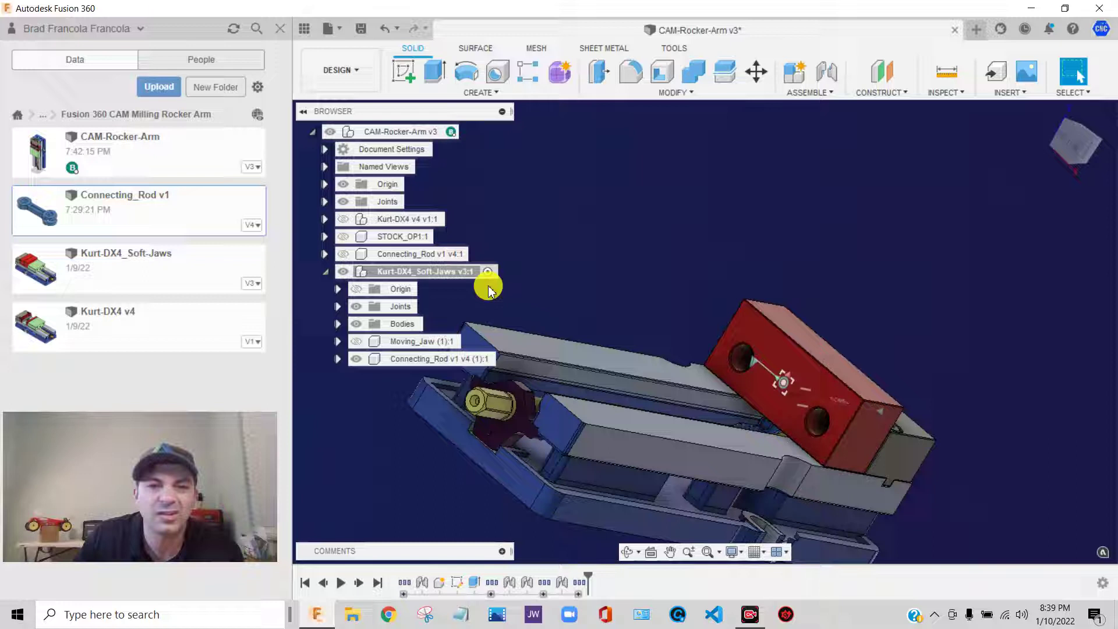
{"action": "scroll", "coordinate": [482, 332], "scroll_direction": "down", "scroll_amount": 3}
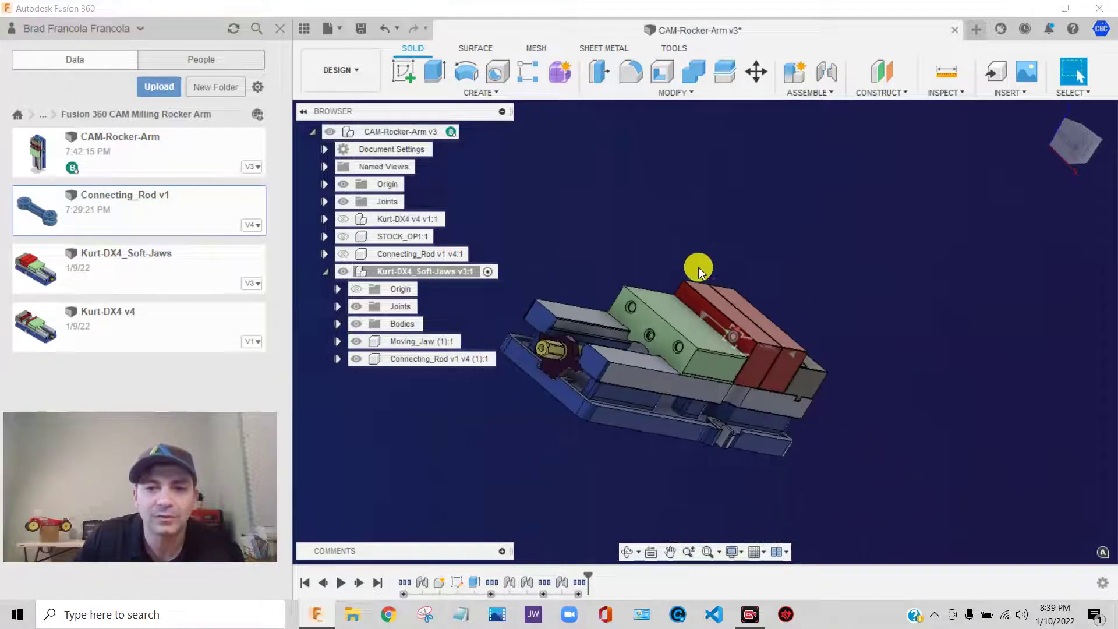
Create a new sketch on the top face of the soft jaws and preview the sketch grid, leaving it switched off.
{"action": "mouse_move", "coordinate": [1061, 169]}
{"action": "left_mouse_down"}
{"action": "mouse_move", "coordinate": [1039, 169]}
{"action": "mouse_move", "coordinate": [1008, 144]}
{"action": "mouse_move", "coordinate": [1063, 147]}
{"action": "left_mouse_up"}
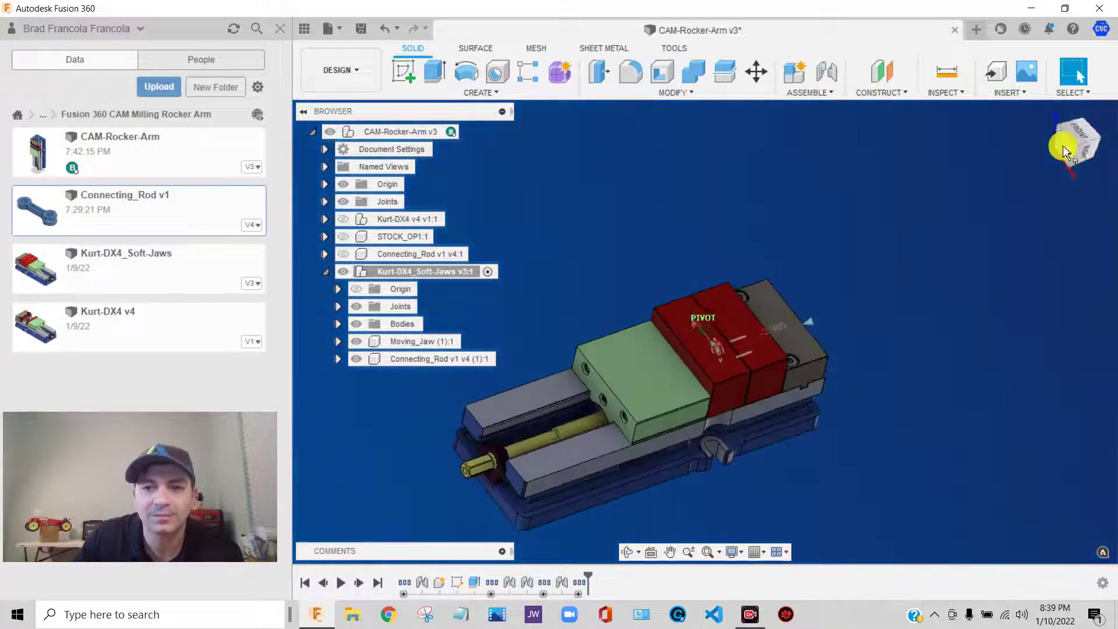
{"action": "left_click", "coordinate": [403, 71]}
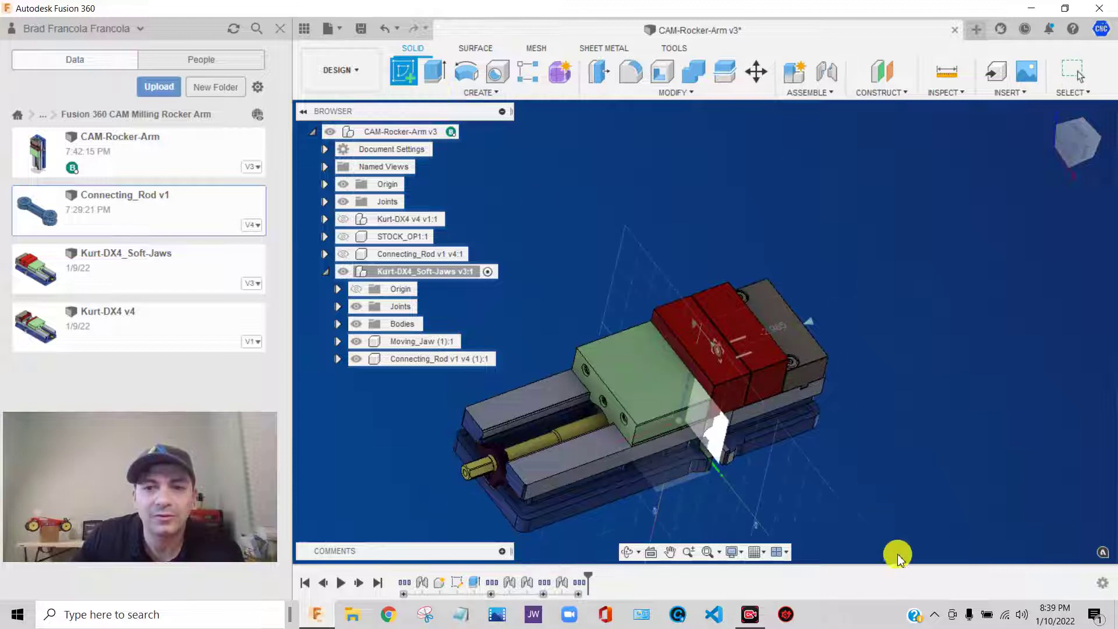
{"action": "scroll", "coordinate": [897, 557], "scroll_direction": "up", "scroll_amount": 4}
{"action": "left_click", "coordinate": [669, 224]}
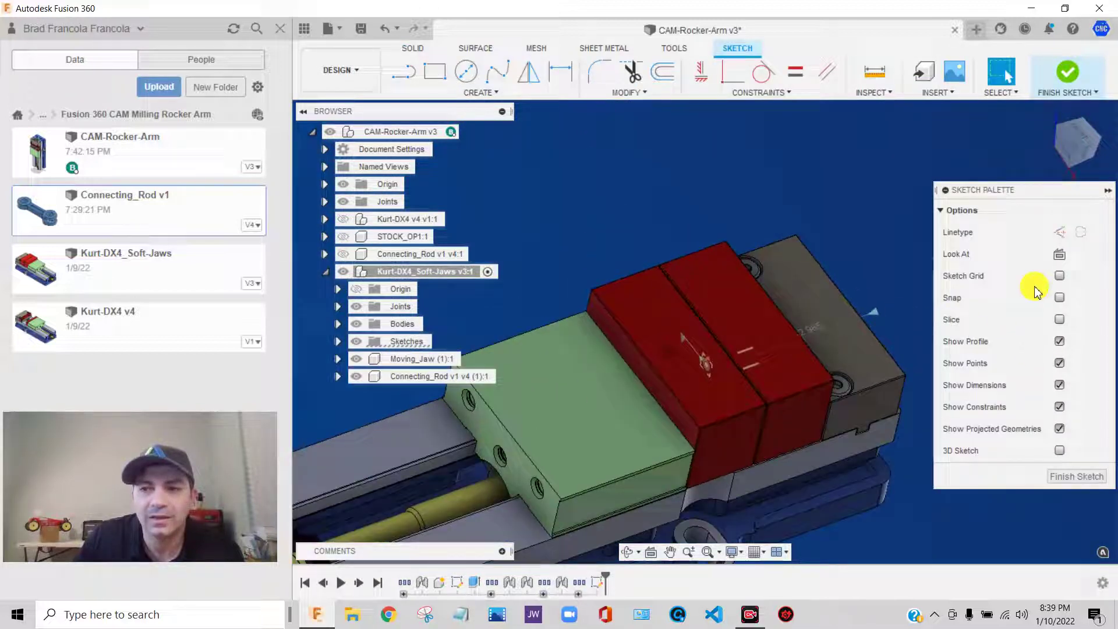
{"action": "left_click", "coordinate": [1059, 276]}
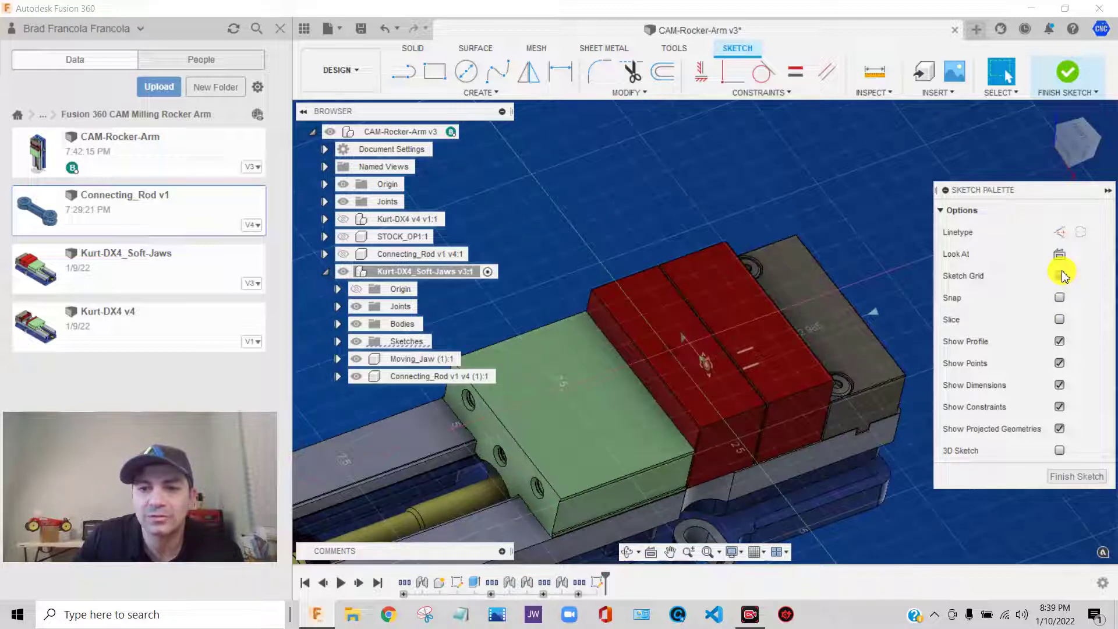
{"action": "left_click", "coordinate": [1059, 276]}
Project the fixed soft jaw's inner edge along the gap into the sketch, keeping the projection link on.
{"action": "left_click", "coordinate": [493, 91]}
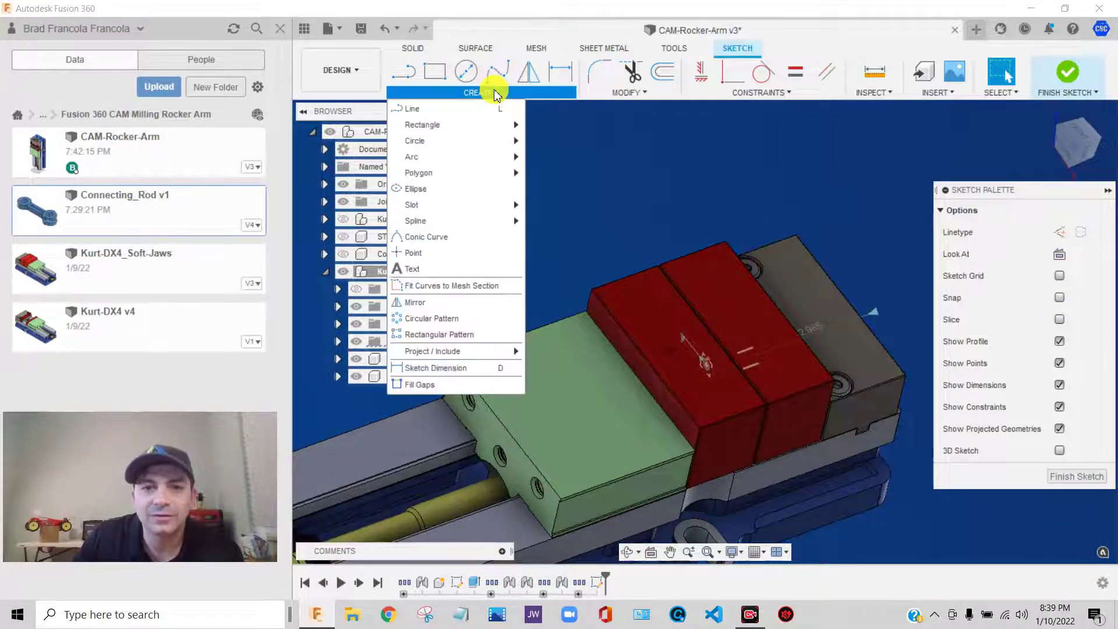
{"action": "mouse_move", "coordinate": [490, 351]}
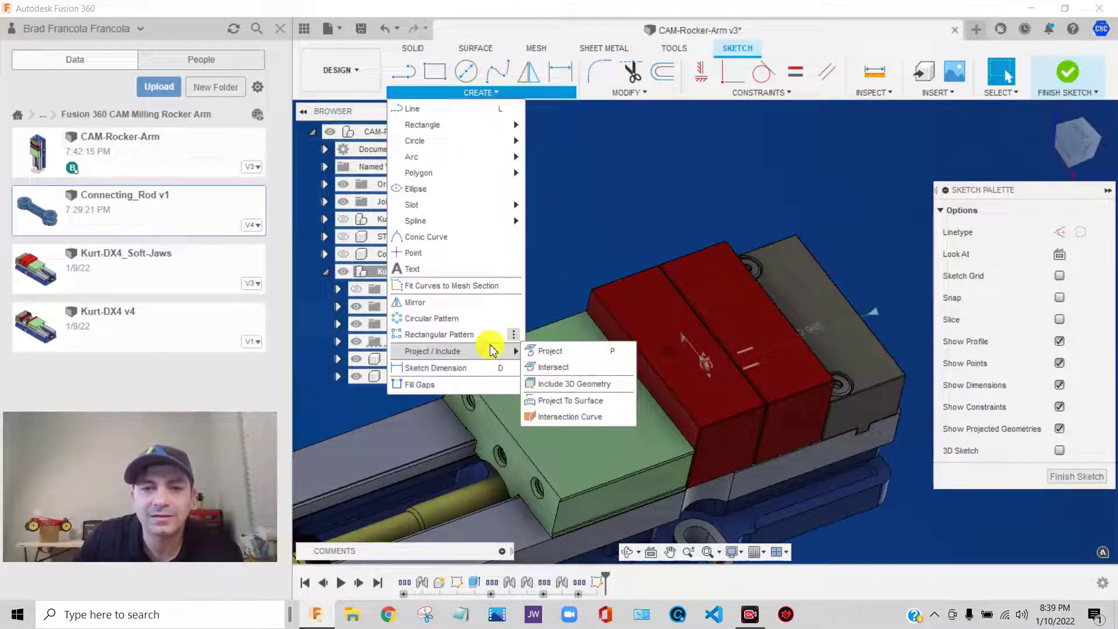
{"action": "left_click", "coordinate": [544, 350]}
{"action": "scroll", "coordinate": [675, 353], "scroll_direction": "up", "scroll_amount": 10}
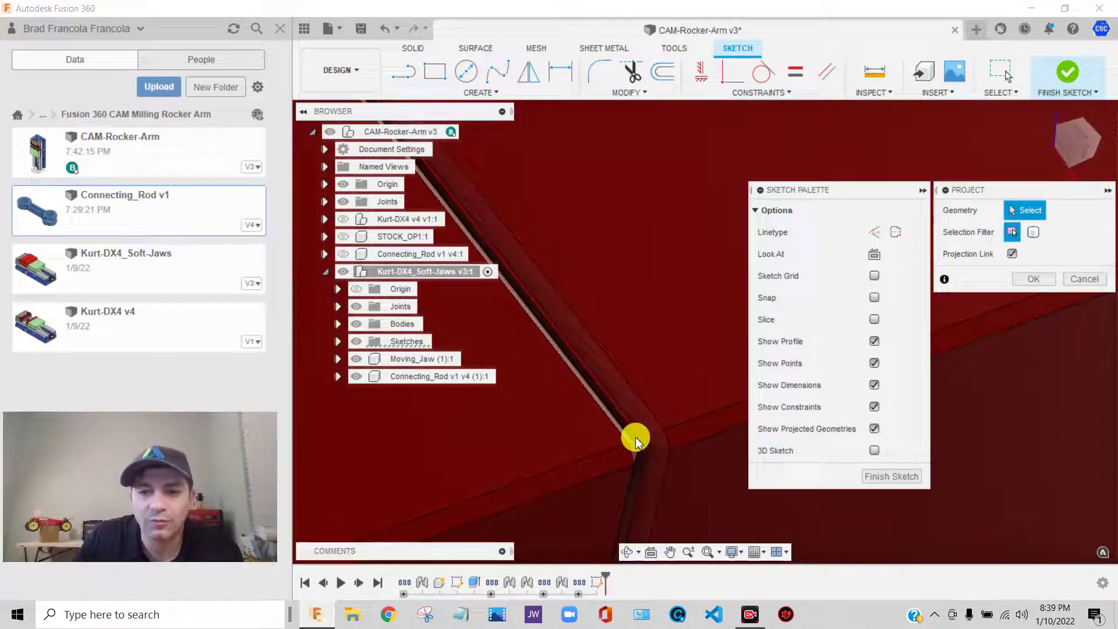
{"action": "scroll", "coordinate": [636, 441], "scroll_direction": "up", "scroll_amount": 3}
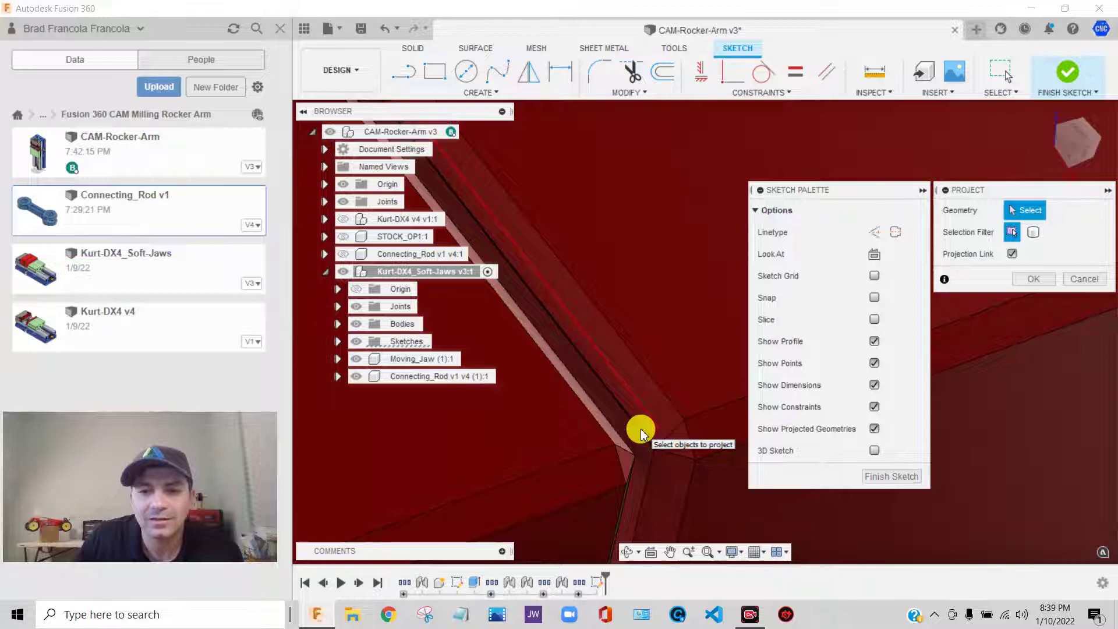
{"action": "left_click", "coordinate": [640, 429]}
{"action": "middle_click_drag", "start_coordinate": [641, 428], "coordinate": [638, 350]}
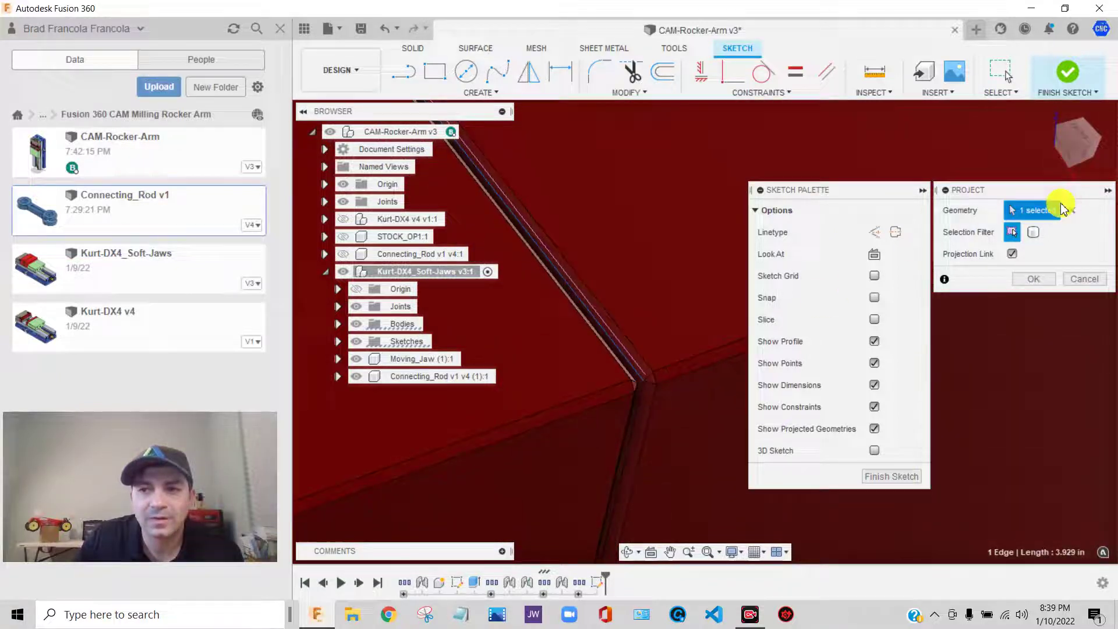
Project the facing inner edge of the moving soft jaw as well and confirm the projection of both edges.
{"action": "left_click_drag", "start_coordinate": [1075, 146], "coordinate": [1047, 129]}
{"action": "scroll", "coordinate": [574, 227], "scroll_direction": "down", "scroll_amount": 7}
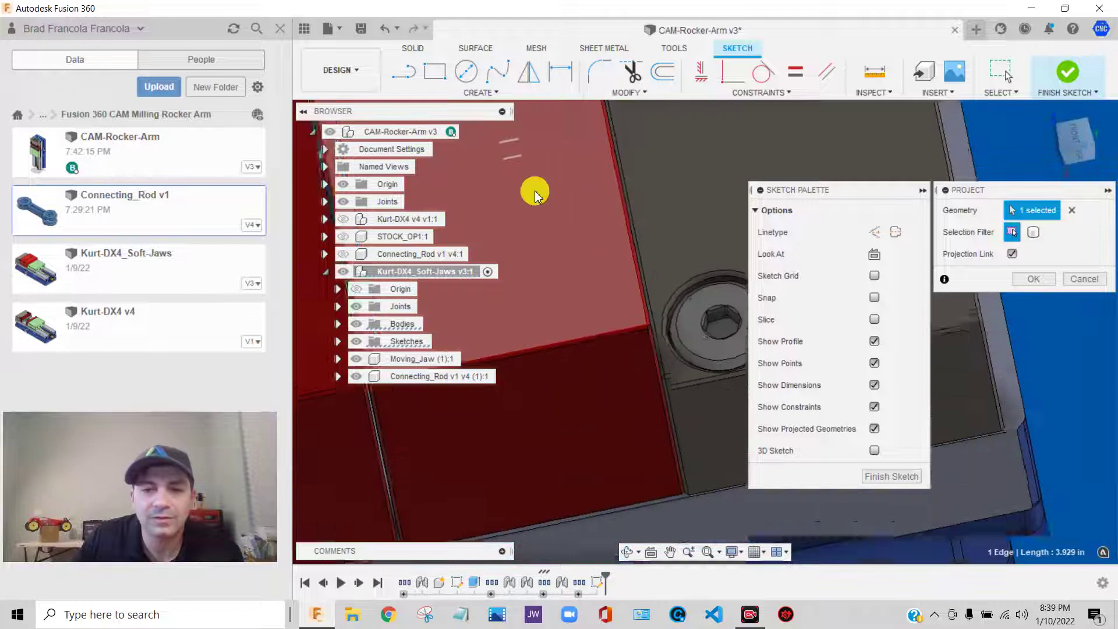
{"action": "scroll", "coordinate": [507, 329], "scroll_direction": "up", "scroll_amount": 8}
{"action": "scroll", "coordinate": [571, 332], "scroll_direction": "down", "scroll_amount": 3}
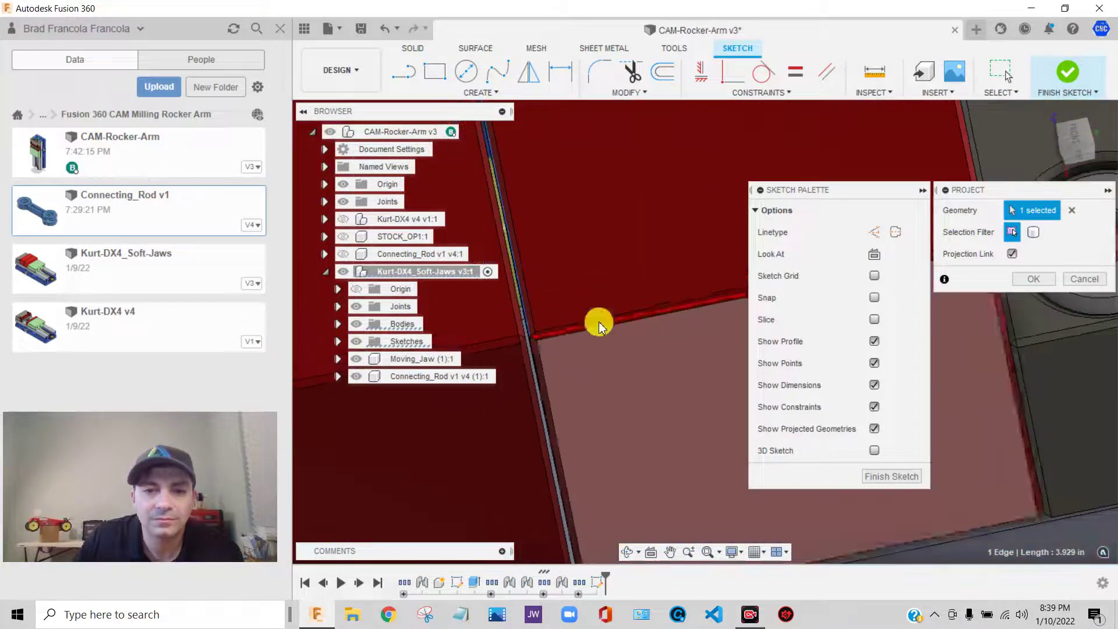
{"action": "mouse_move", "coordinate": [1077, 154]}
{"action": "left_mouse_down"}
{"action": "mouse_move", "coordinate": [1025, 132]}
{"action": "mouse_move", "coordinate": [1073, 159]}
{"action": "left_mouse_up"}
{"action": "scroll", "coordinate": [588, 175], "scroll_direction": "down", "scroll_amount": 4}
{"action": "middle_click_drag", "start_coordinate": [748, 315], "coordinate": [543, 338], "text": "shift"}
{"action": "scroll", "coordinate": [548, 337], "scroll_direction": "up", "scroll_amount": 3}
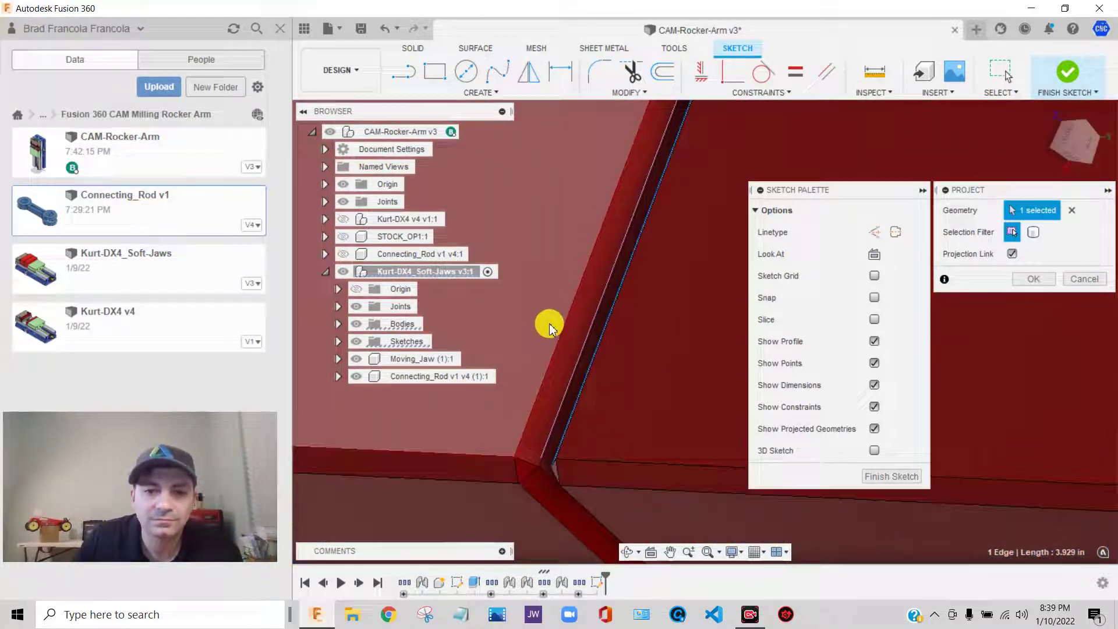
{"action": "scroll", "coordinate": [526, 430], "scroll_direction": "up", "scroll_amount": 4}
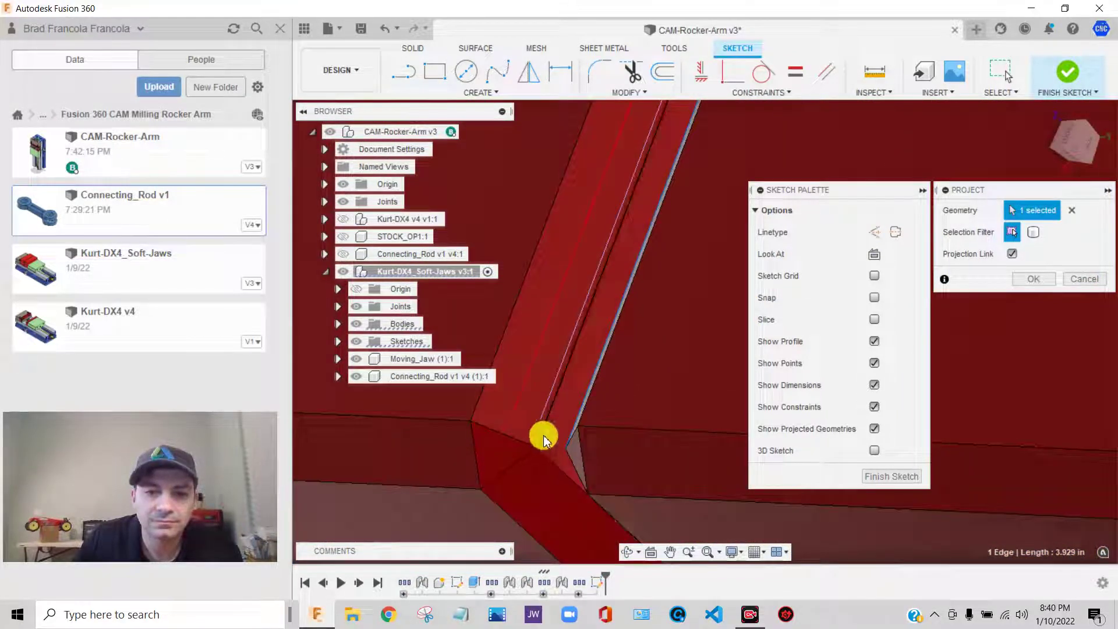
{"action": "left_click", "coordinate": [543, 433]}
{"action": "left_click", "coordinate": [1045, 282]}
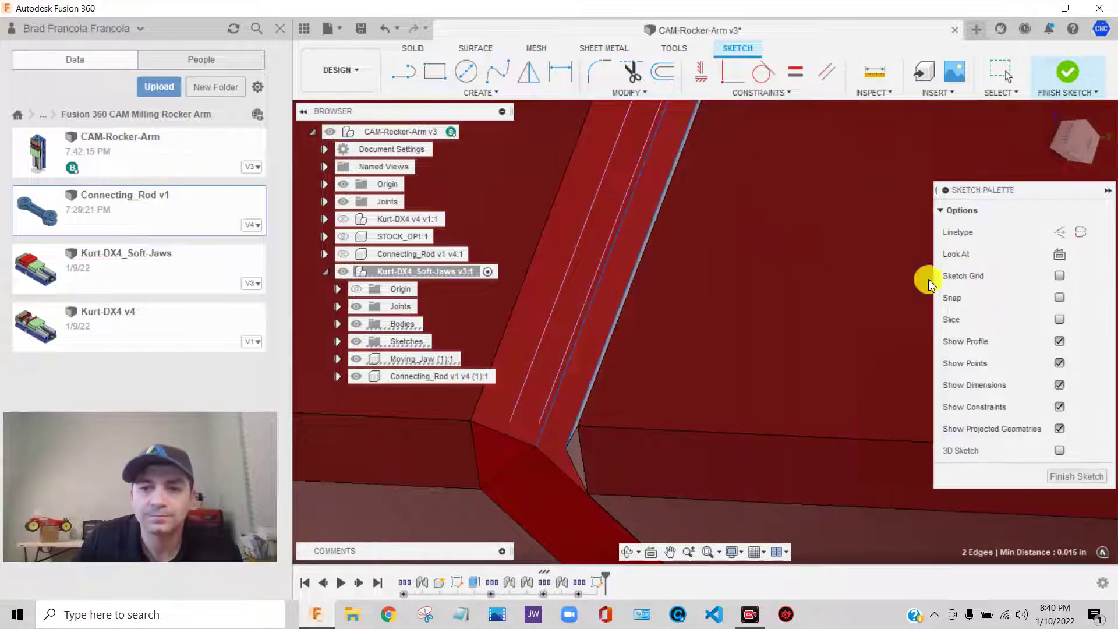
Facing the sketch plane squarely, draw a line across the jaw gap connecting the midpoints of the two projected edges.
{"action": "scroll", "coordinate": [664, 369], "scroll_direction": "down", "scroll_amount": 3}
{"action": "scroll", "coordinate": [618, 401], "scroll_direction": "down", "scroll_amount": 6}
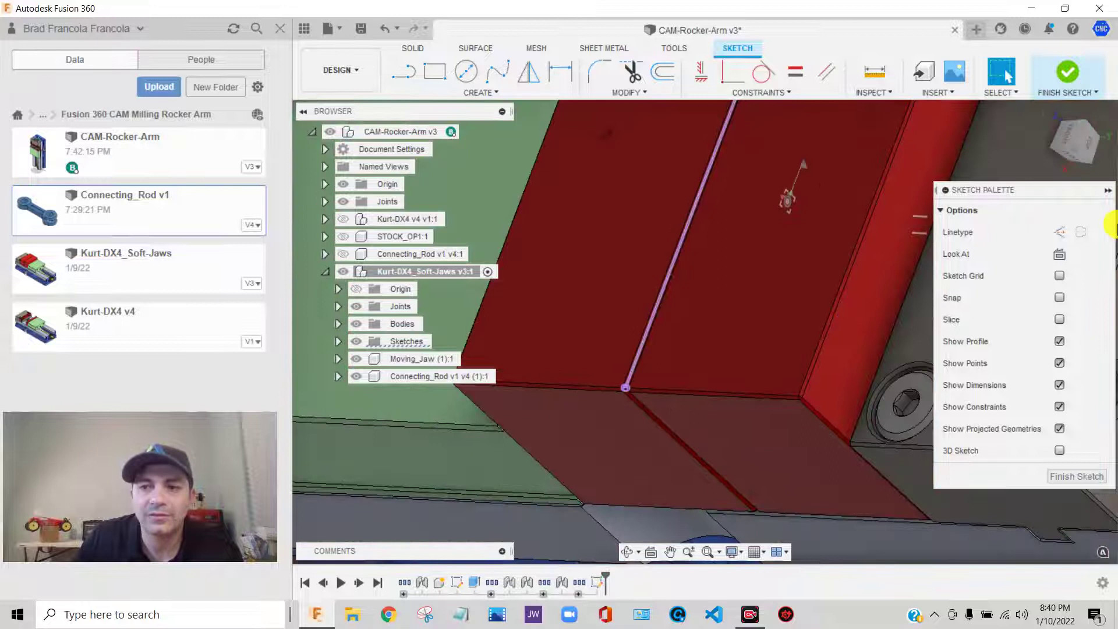
{"action": "mouse_move", "coordinate": [1077, 156]}
{"action": "left_mouse_down"}
{"action": "mouse_move", "coordinate": [1093, 143]}
{"action": "mouse_move", "coordinate": [44, 113]}
{"action": "mouse_move", "coordinate": [1030, 239]}
{"action": "left_mouse_up"}
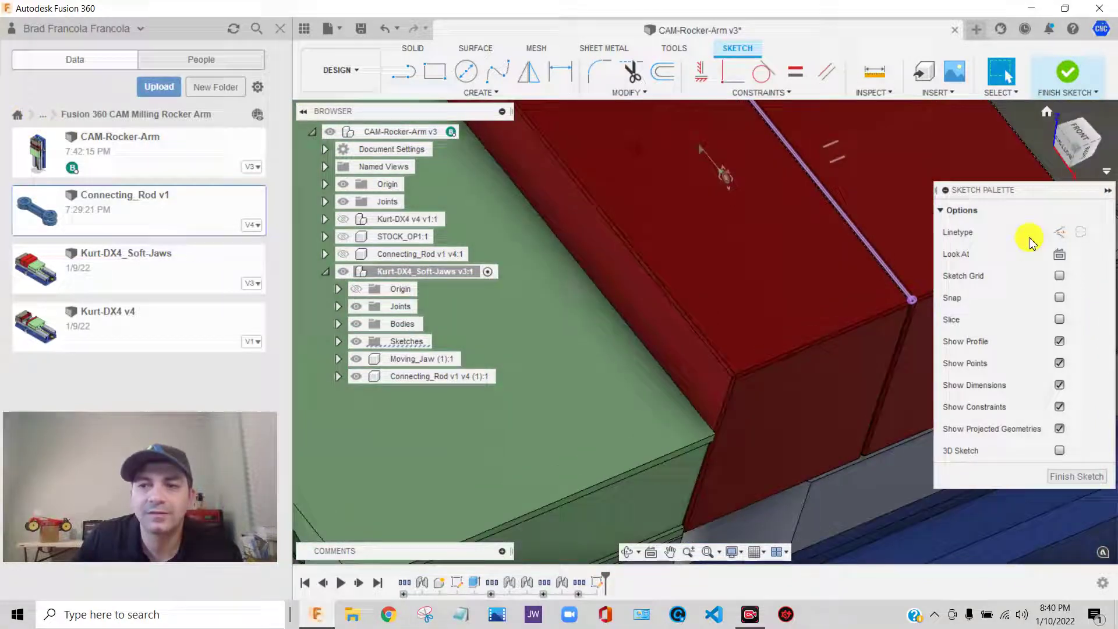
{"action": "left_click", "coordinate": [1060, 256]}
{"action": "scroll", "coordinate": [657, 287], "scroll_direction": "down", "scroll_amount": 5}
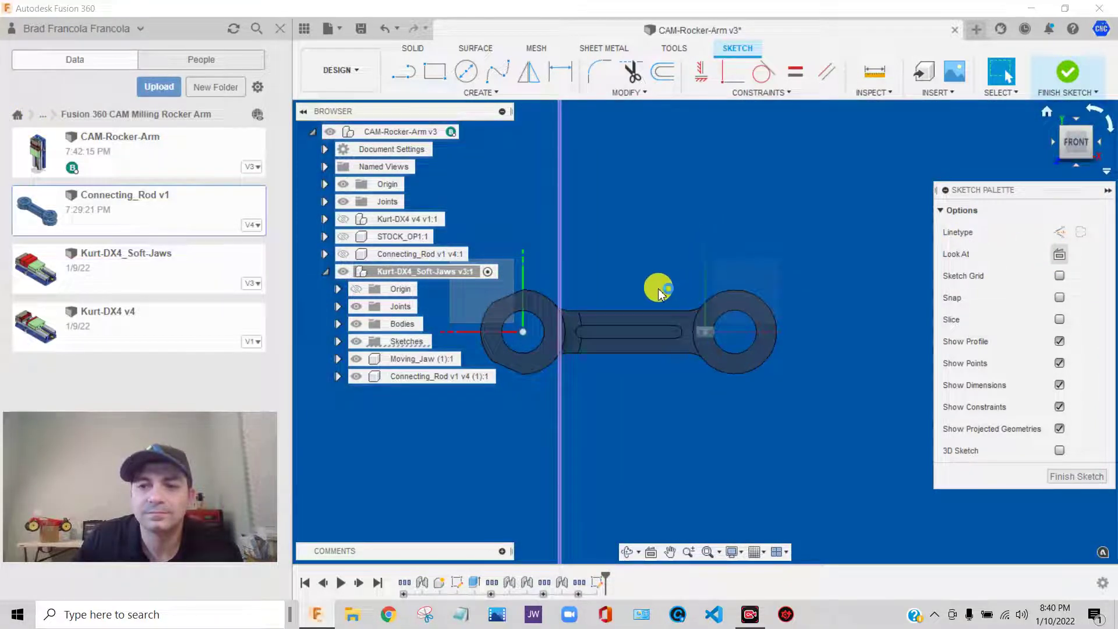
{"action": "scroll", "coordinate": [763, 284], "scroll_direction": "up", "scroll_amount": 8}
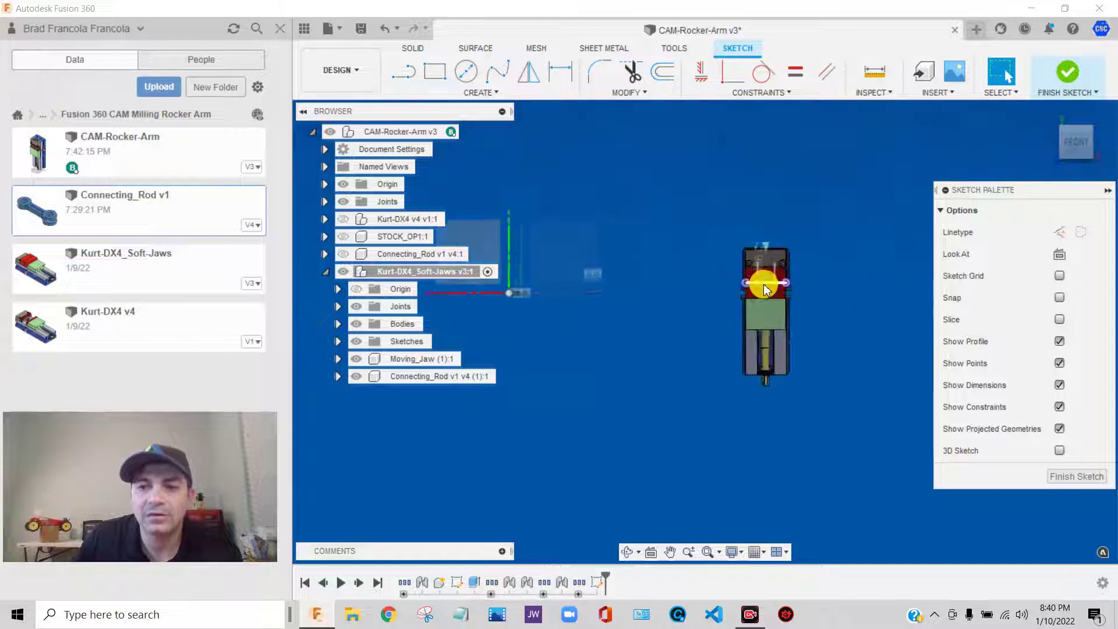
{"action": "scroll", "coordinate": [766, 291], "scroll_direction": "up", "scroll_amount": 8}
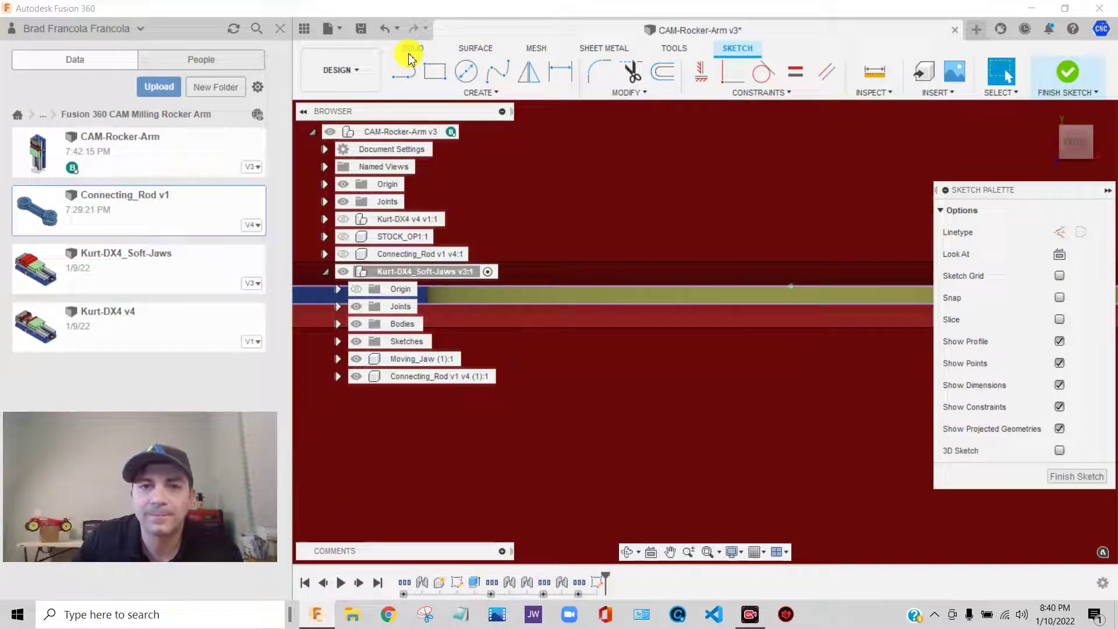
{"action": "left_click", "coordinate": [403, 72]}
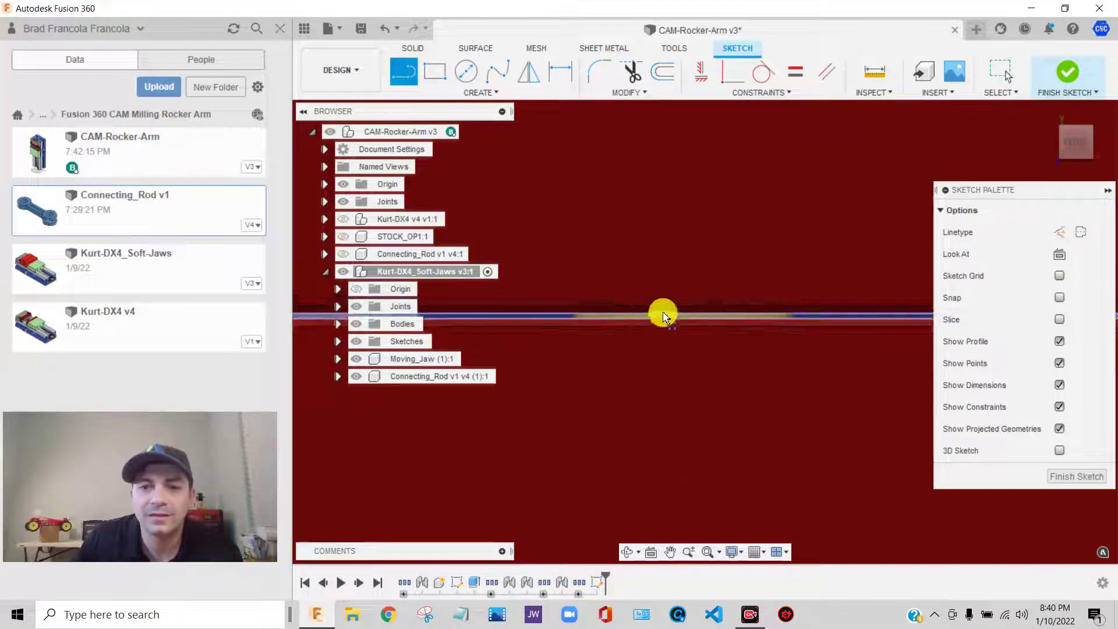
{"action": "scroll", "coordinate": [722, 326], "scroll_direction": "down", "scroll_amount": 5}
{"action": "scroll", "coordinate": [727, 327], "scroll_direction": "up", "scroll_amount": 5}
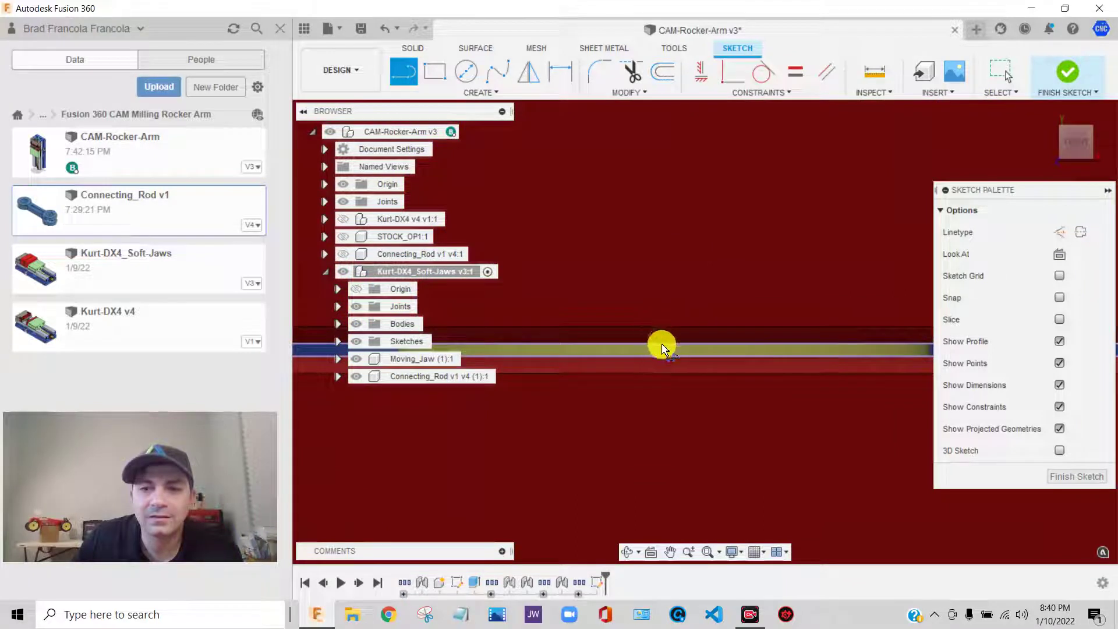
{"action": "scroll", "coordinate": [673, 349], "scroll_direction": "up", "scroll_amount": 2}
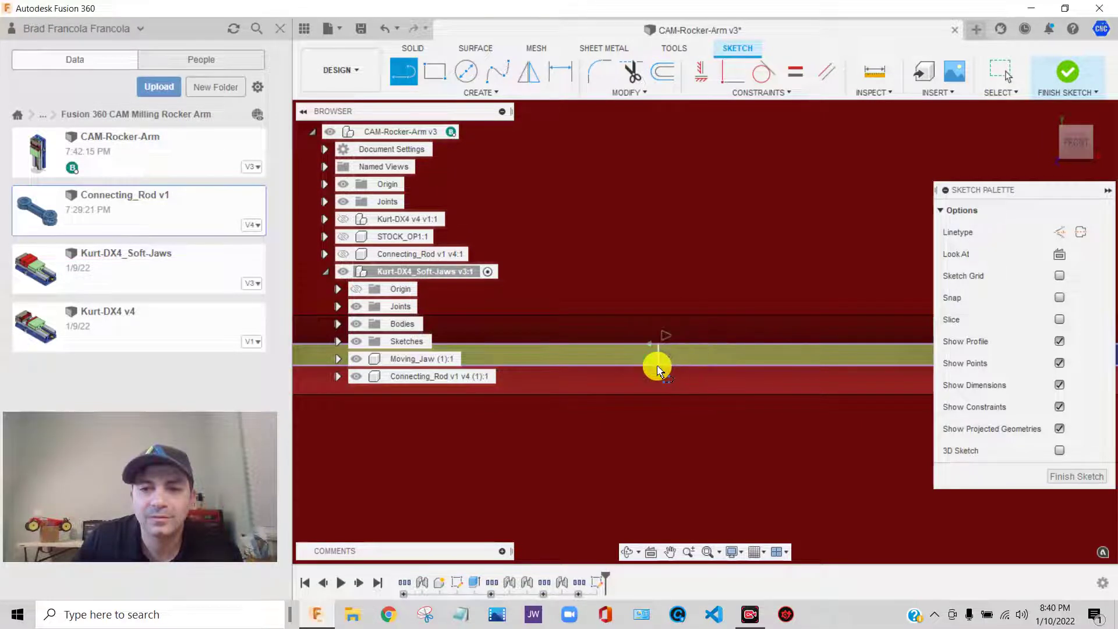
{"action": "scroll", "coordinate": [669, 361], "scroll_direction": "up", "scroll_amount": 3}
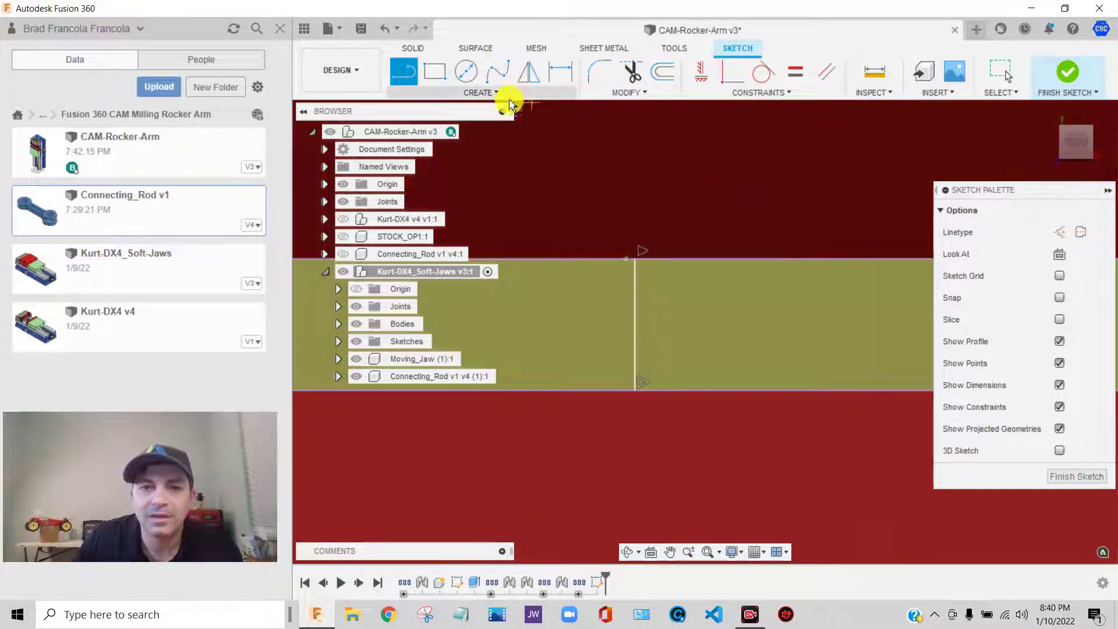
Place a sketch point in the gap, constrain it to the midpoint of the connecting line, and finish the sketch.
{"action": "left_click", "coordinate": [491, 95]}
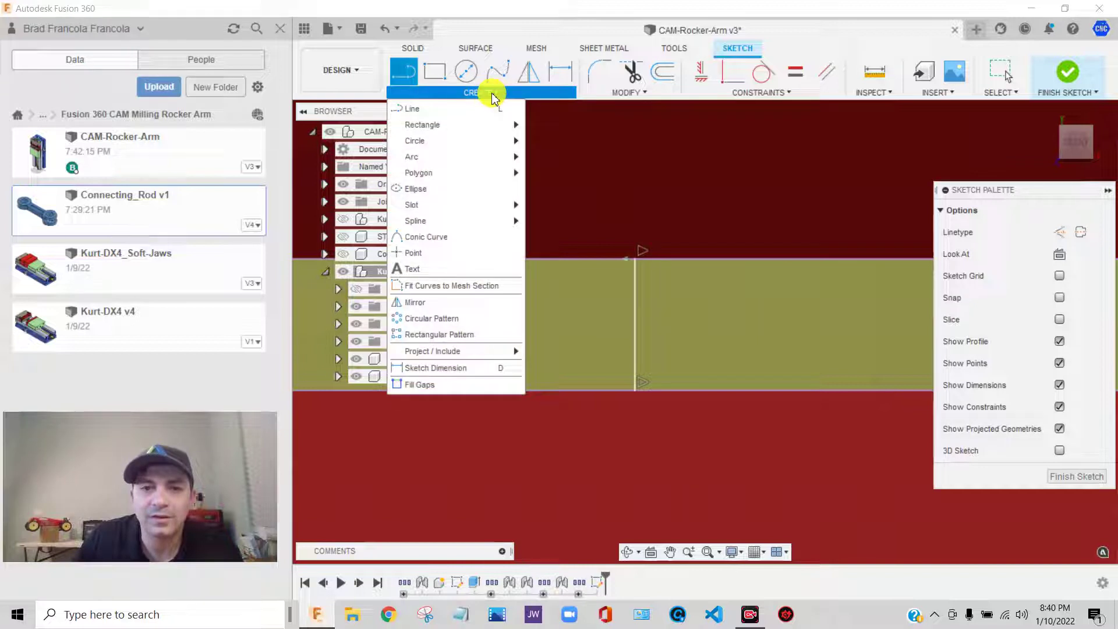
{"action": "left_click", "coordinate": [417, 255]}
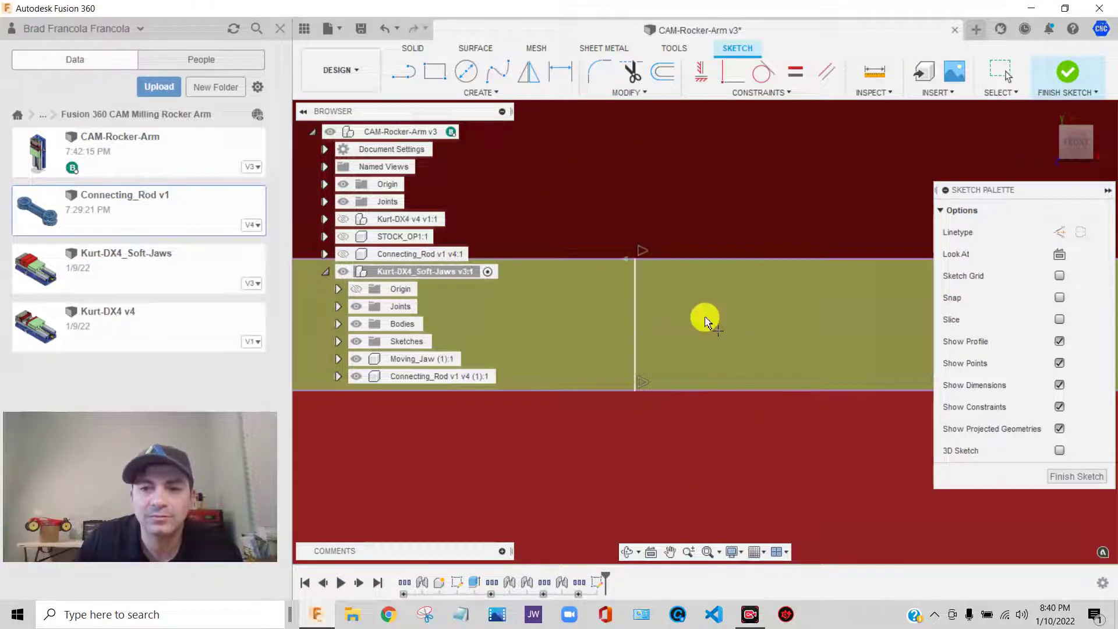
{"action": "left_click", "coordinate": [784, 93]}
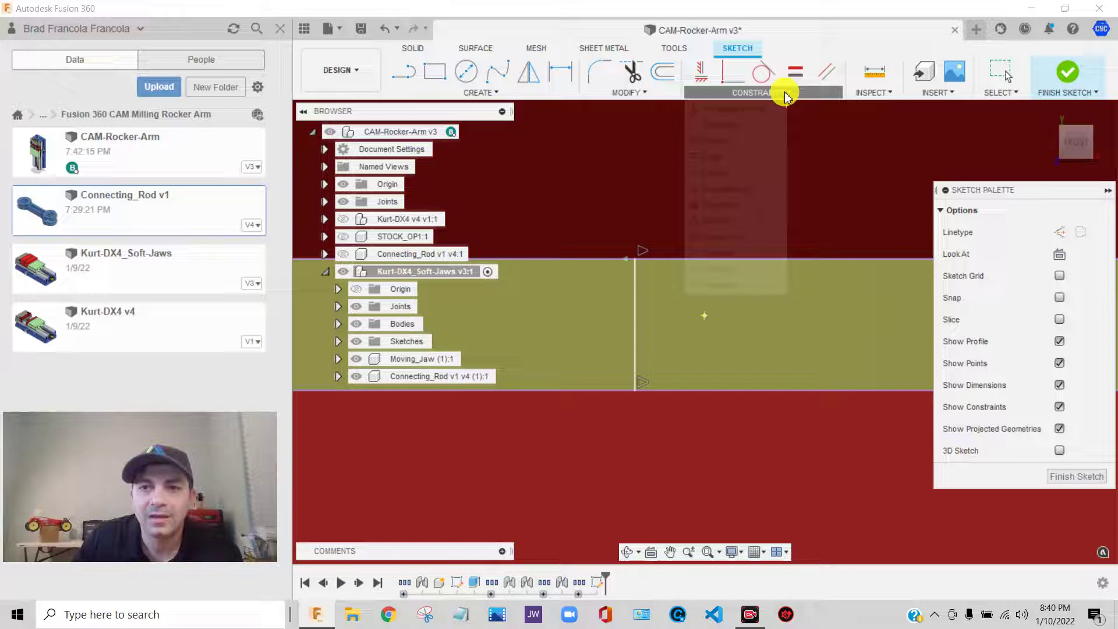
{"action": "left_click", "coordinate": [717, 221]}
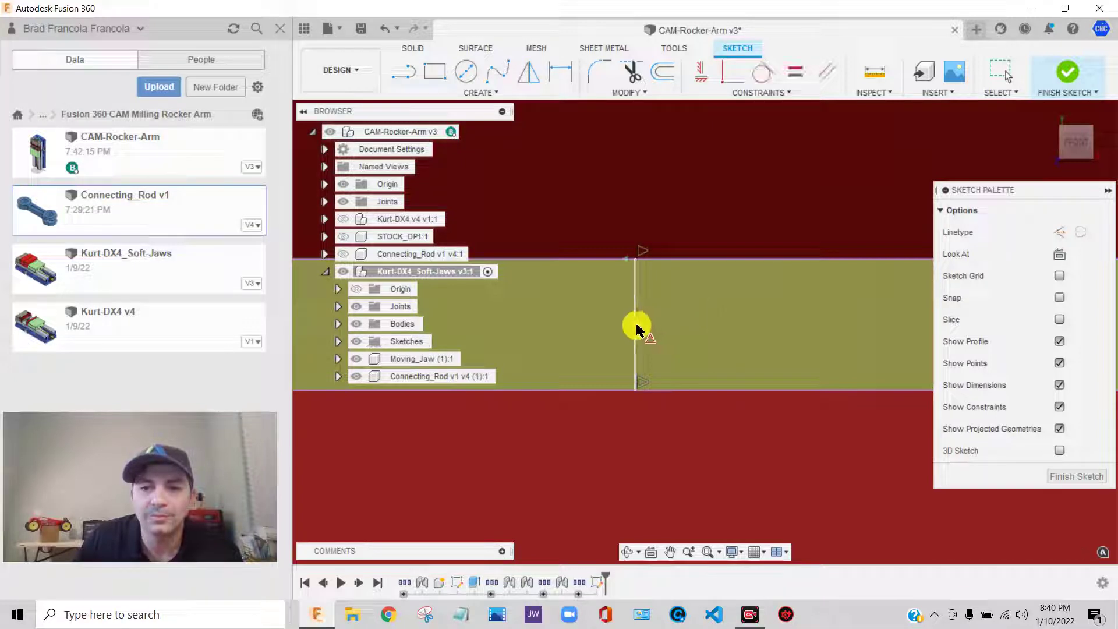
{"action": "scroll", "coordinate": [671, 318], "scroll_direction": "down", "scroll_amount": 10}
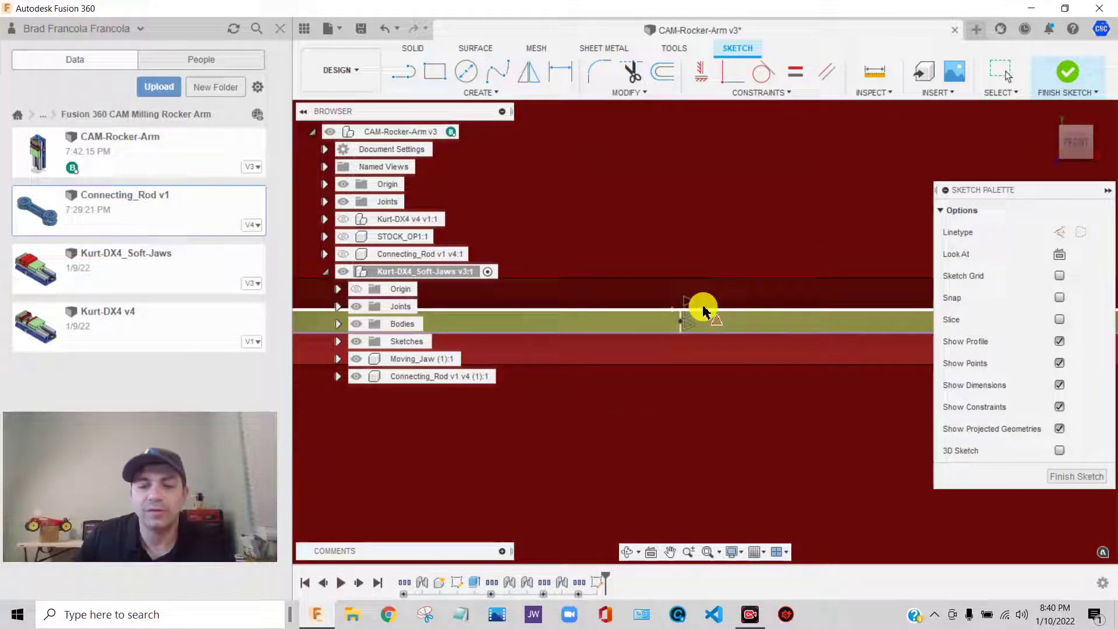
{"action": "scroll", "coordinate": [709, 300], "scroll_direction": "down", "scroll_amount": 2}
{"action": "left_click", "coordinate": [1061, 479]}
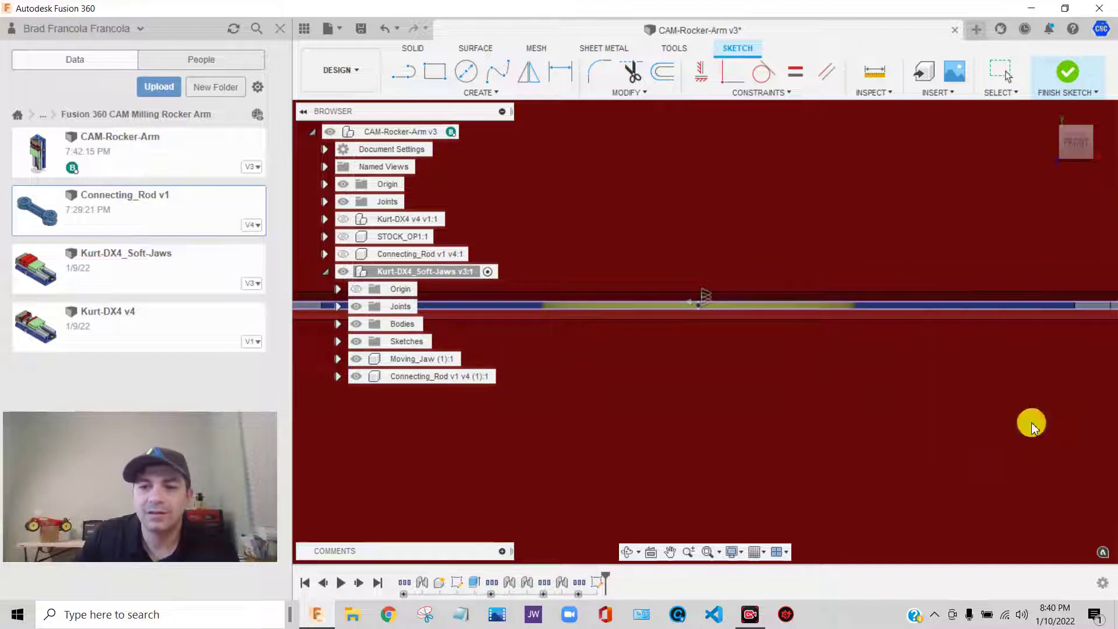
Set the SJ_jaw_gap user parameter to 1 in and check the projected lines and centre point between the soft jaws.
{"action": "scroll", "coordinate": [798, 252], "scroll_direction": "up", "scroll_amount": 5}
{"action": "scroll", "coordinate": [779, 242], "scroll_direction": "down", "scroll_amount": 5}
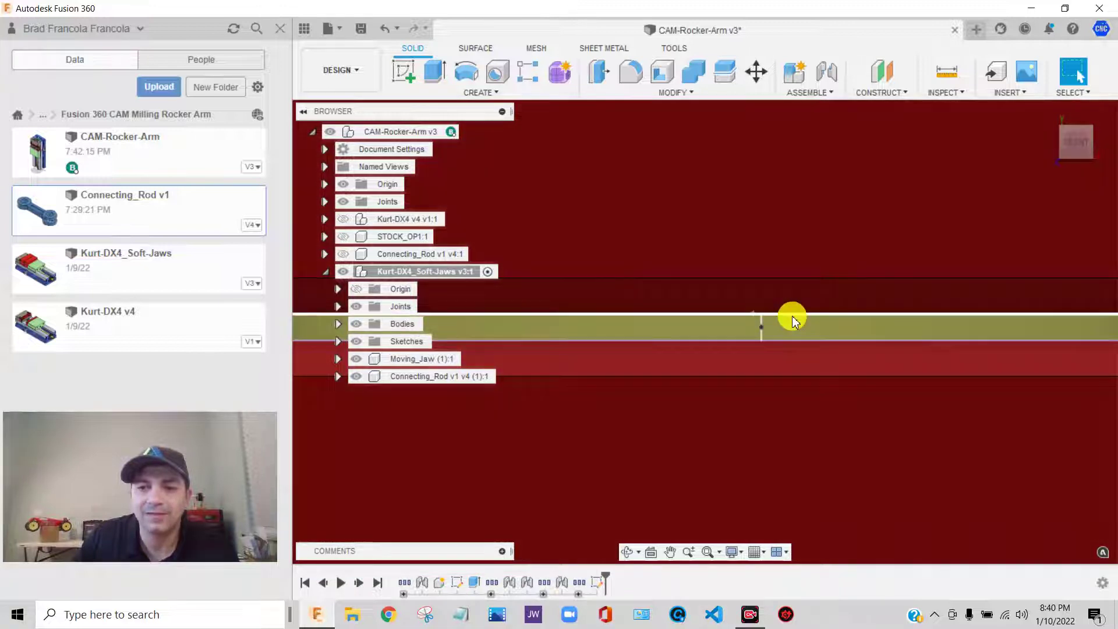
{"action": "scroll", "coordinate": [795, 320], "scroll_direction": "down", "scroll_amount": 5}
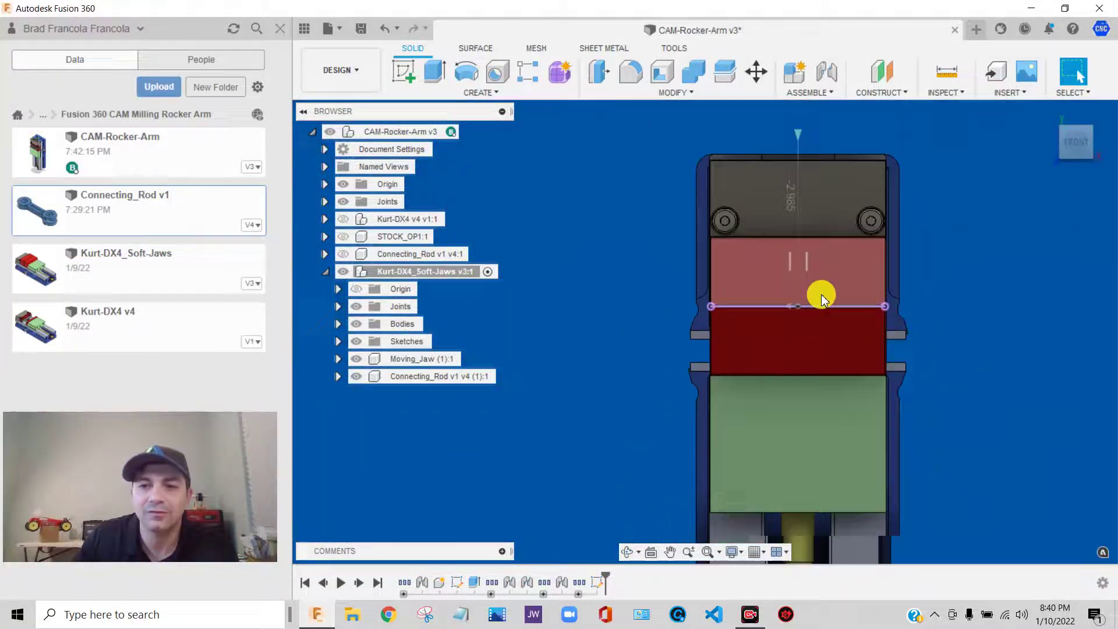
{"action": "scroll", "coordinate": [821, 294], "scroll_direction": "down", "scroll_amount": 1}
{"action": "left_click_drag", "start_coordinate": [1079, 156], "coordinate": [990, 110]}
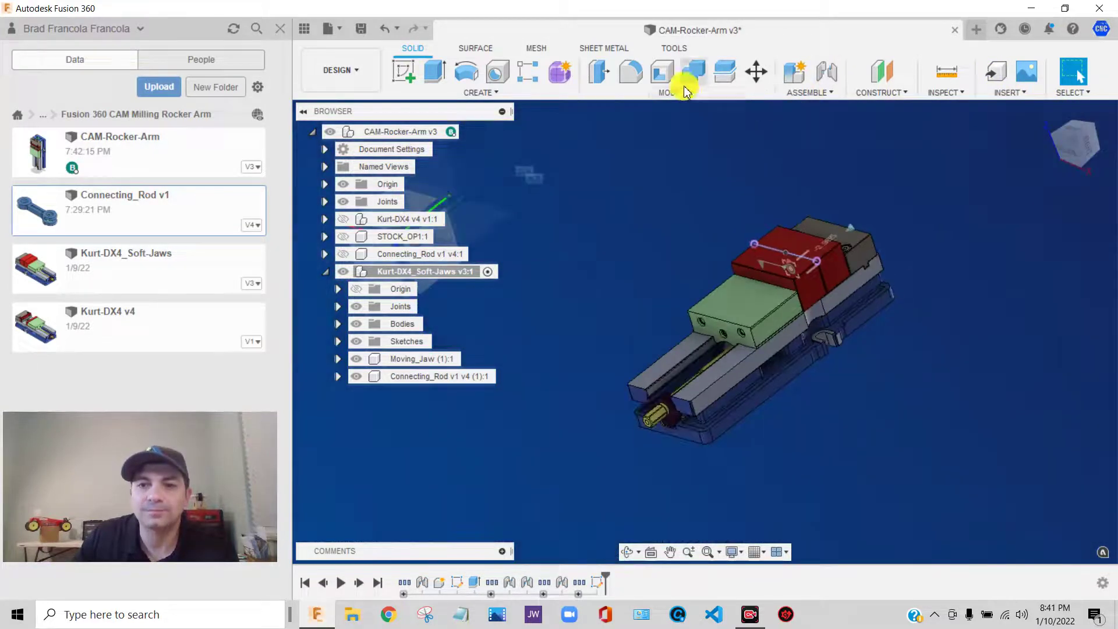
{"action": "left_click", "coordinate": [675, 93]}
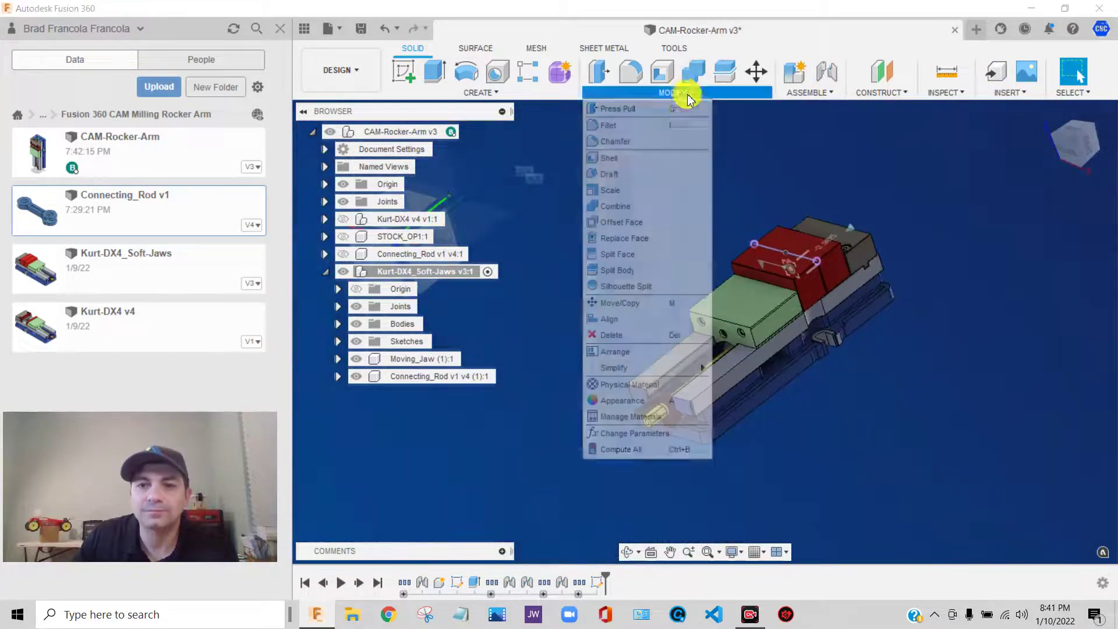
{"action": "left_click", "coordinate": [652, 436]}
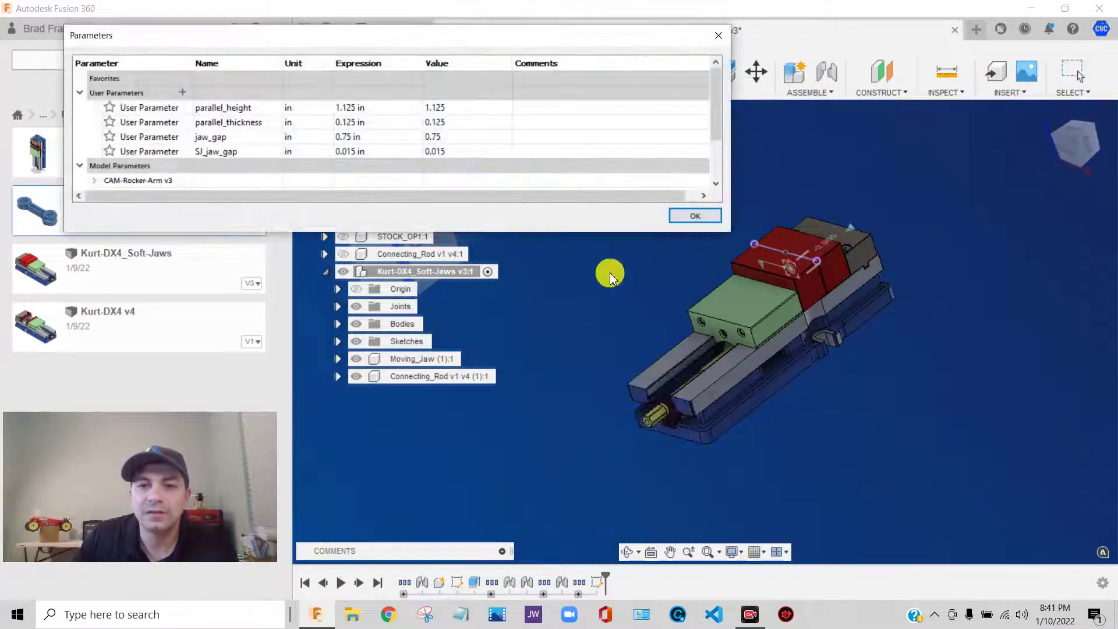
{"action": "left_click", "coordinate": [353, 152]}
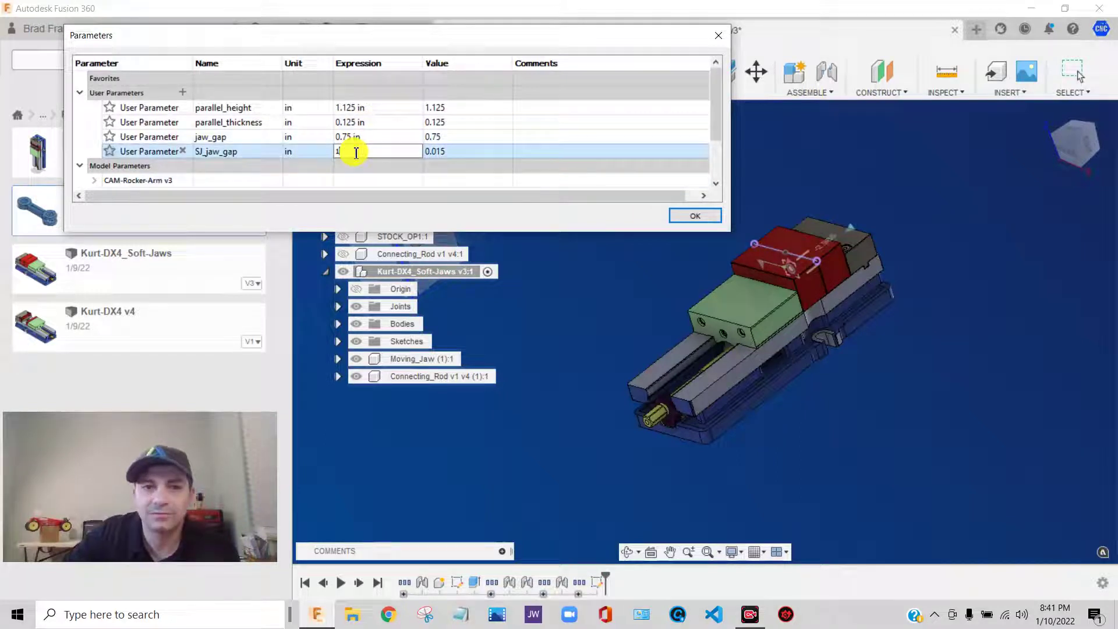
{"action": "type", "text": "1"}
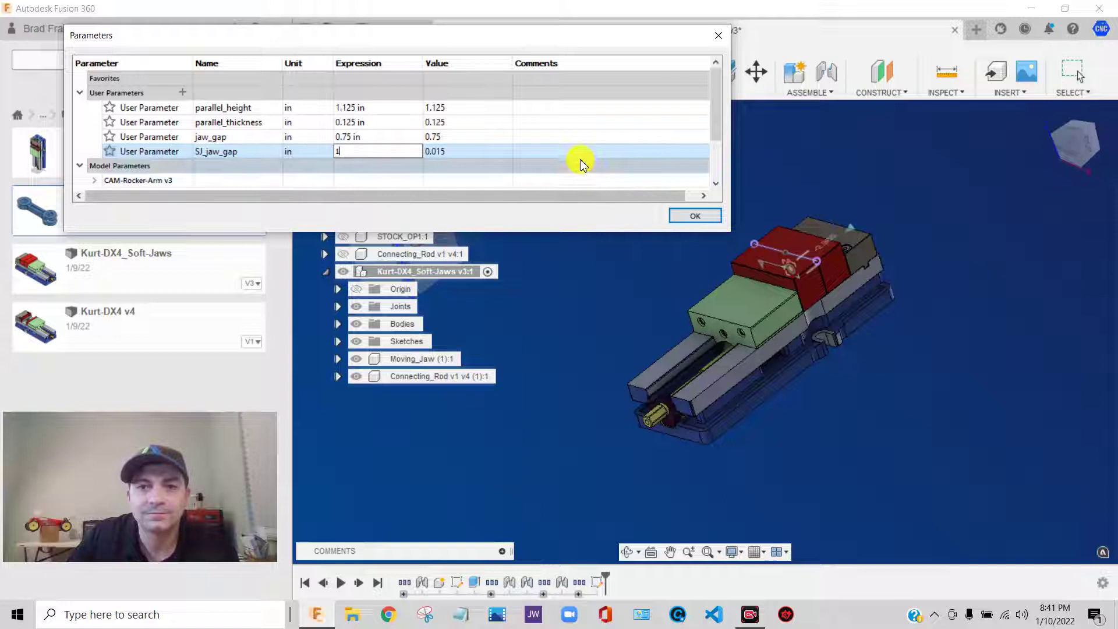
{"action": "key", "text": "Tab"}
{"action": "scroll", "coordinate": [790, 262], "scroll_direction": "up", "scroll_amount": 2}
{"action": "scroll", "coordinate": [790, 262], "scroll_direction": "up", "scroll_amount": 5}
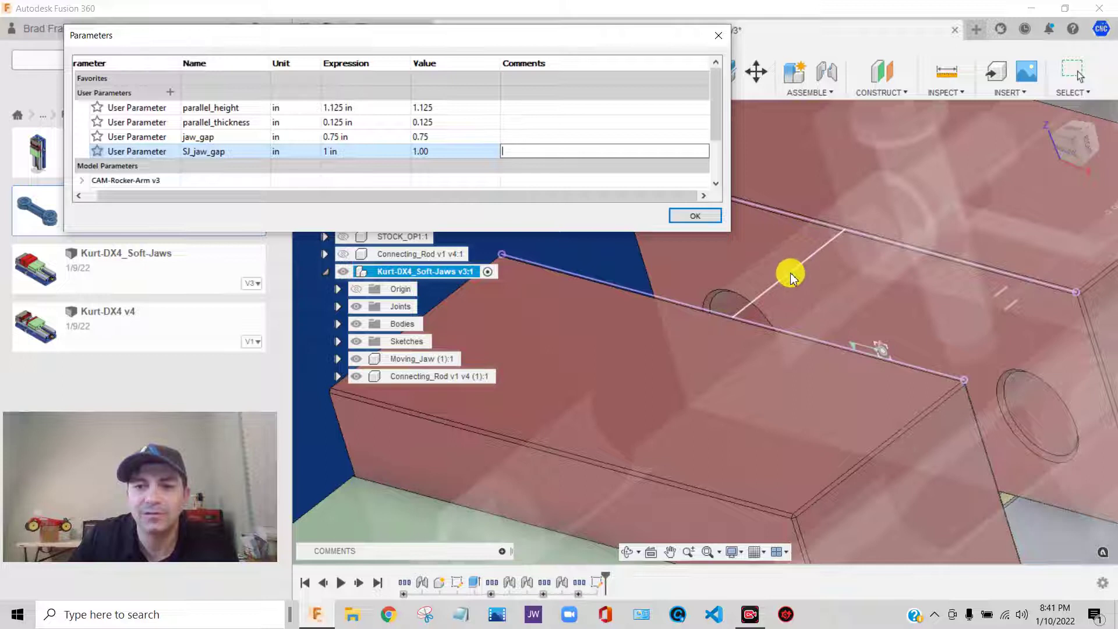
{"action": "scroll", "coordinate": [873, 309], "scroll_direction": "down", "scroll_amount": 6}
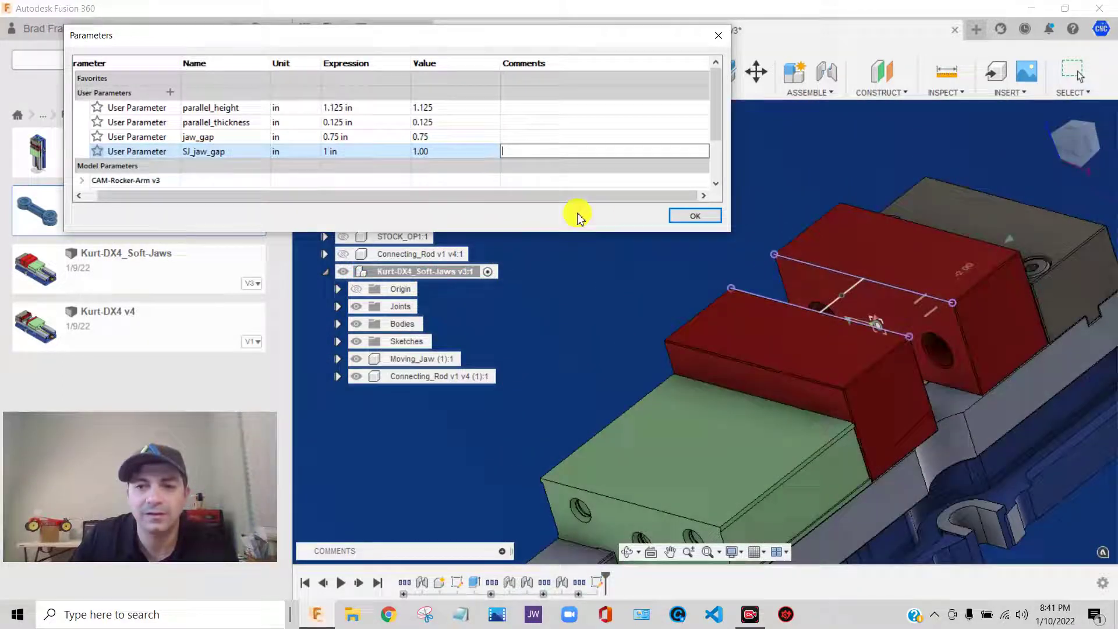
Set the SJ_jaw_gap user parameter to 0.015 in and close the parameters.
{"action": "left_click", "coordinate": [340, 150]}
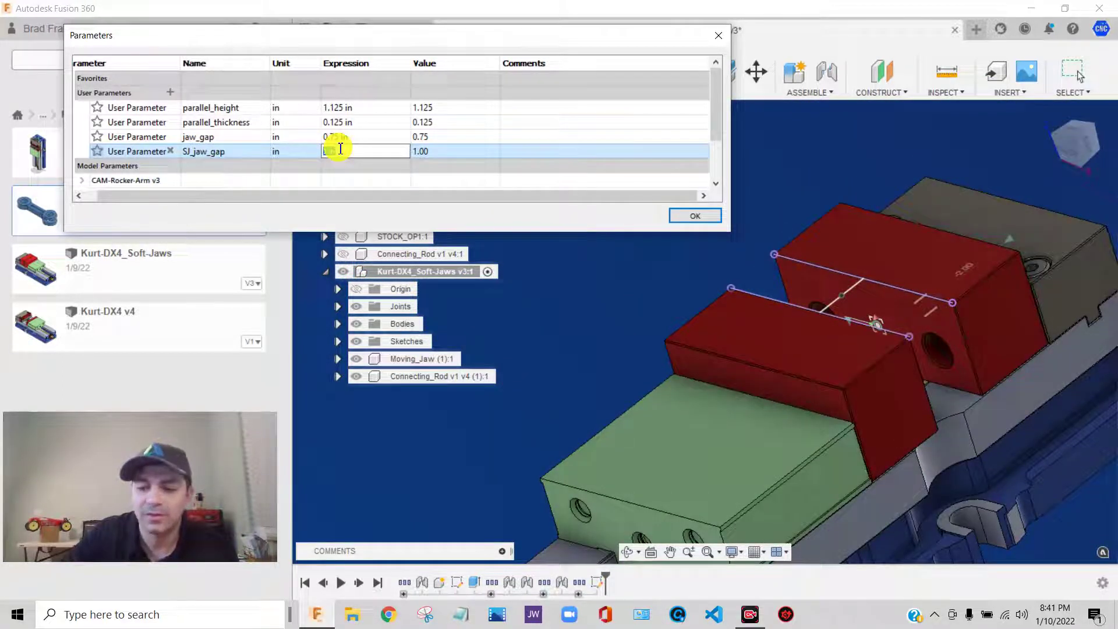
{"action": "key", "text": "Return"}
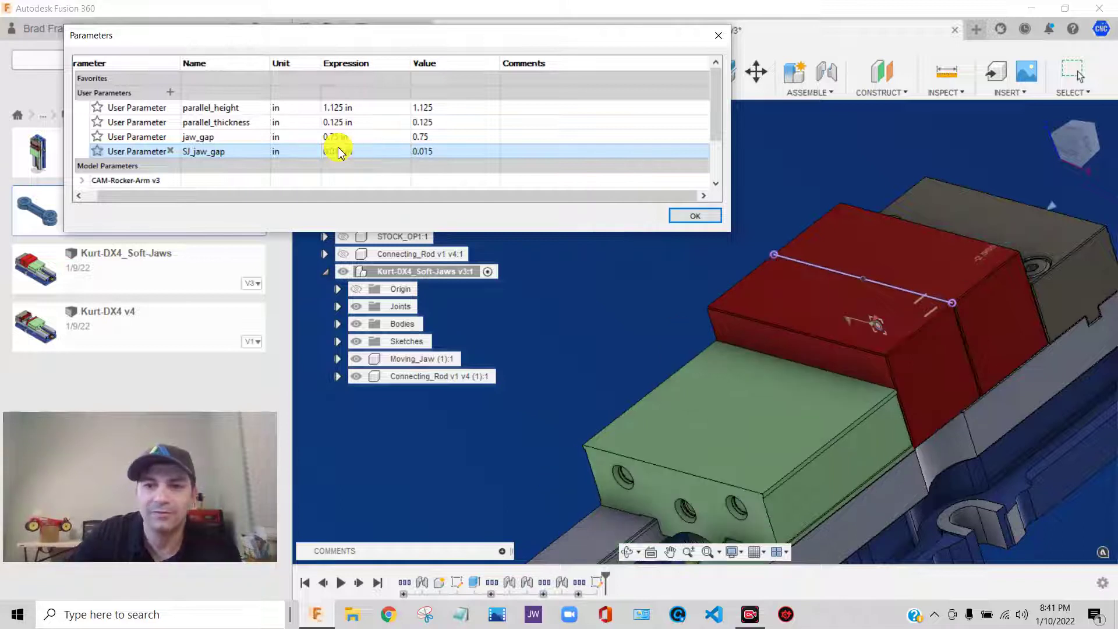
{"action": "left_click", "coordinate": [695, 216]}
Move the unconstrained connecting rod freely away from its inserted position.
{"action": "scroll", "coordinate": [862, 279], "scroll_direction": "down", "scroll_amount": 6}
{"action": "scroll", "coordinate": [544, 270], "scroll_direction": "up", "scroll_amount": 6}
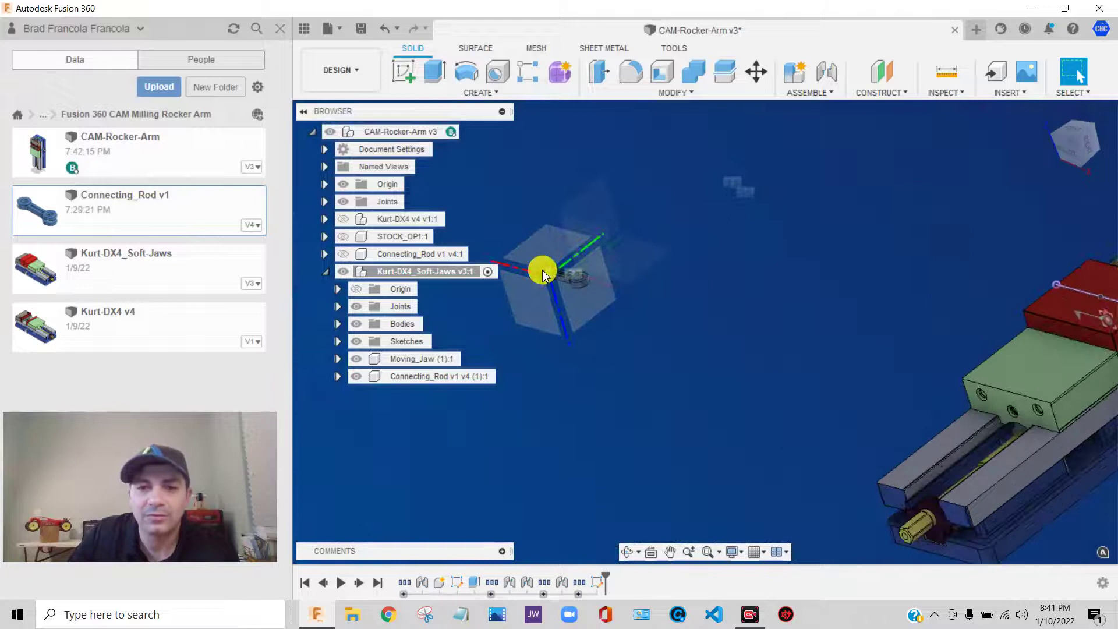
{"action": "scroll", "coordinate": [557, 277], "scroll_direction": "up", "scroll_amount": 2}
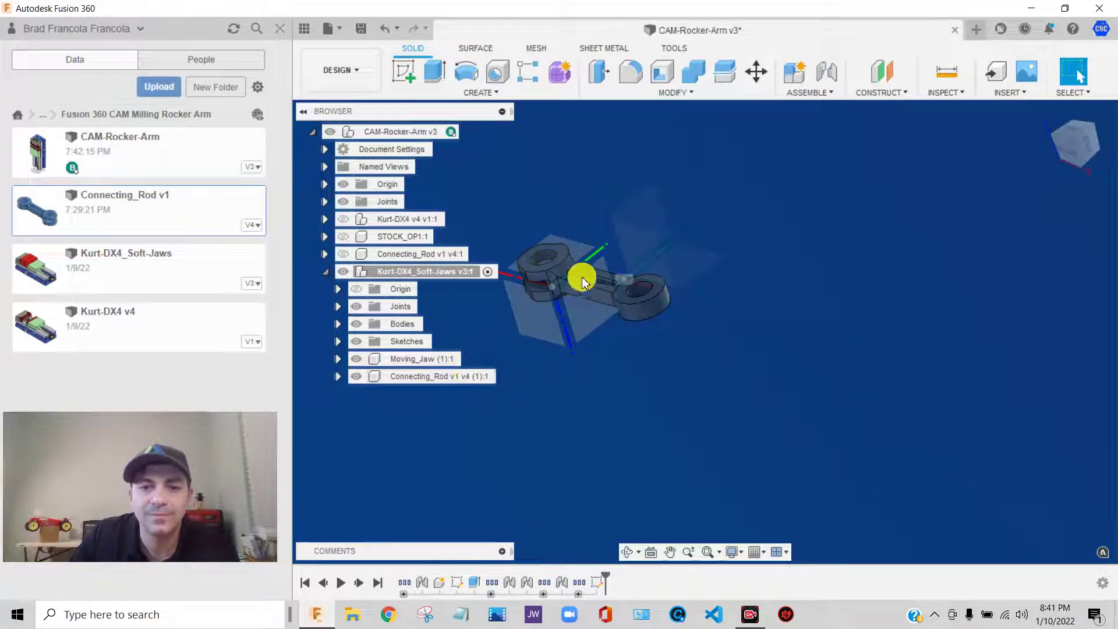
{"action": "left_click_drag", "start_coordinate": [586, 291], "coordinate": [749, 249]}
{"action": "scroll", "coordinate": [749, 248], "scroll_direction": "down", "scroll_amount": 3}
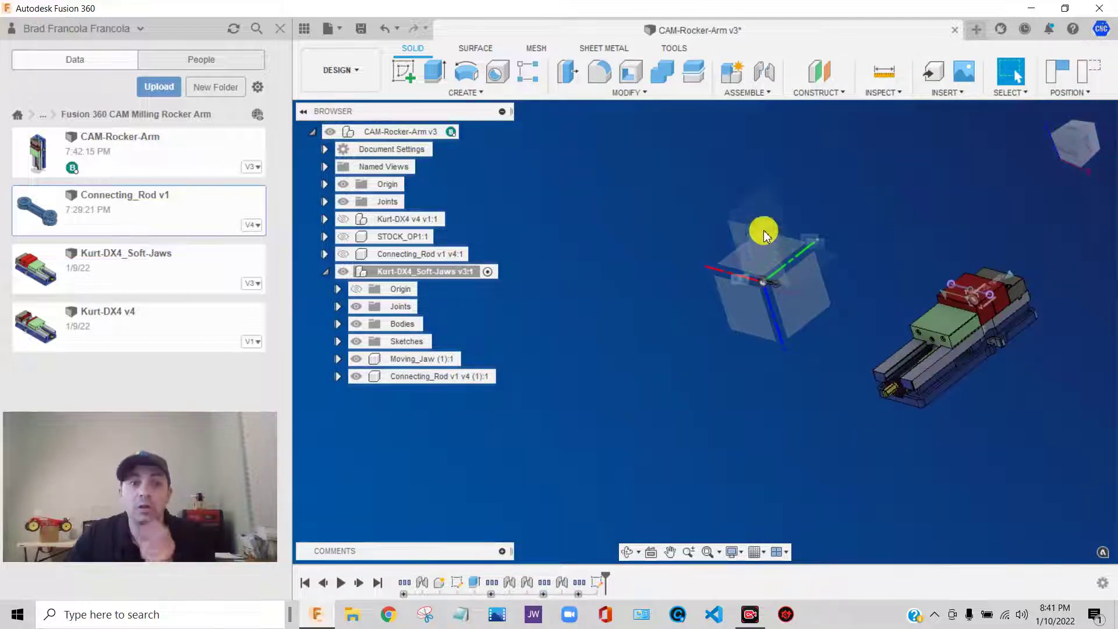
{"action": "scroll", "coordinate": [944, 245], "scroll_direction": "up", "scroll_amount": 3}
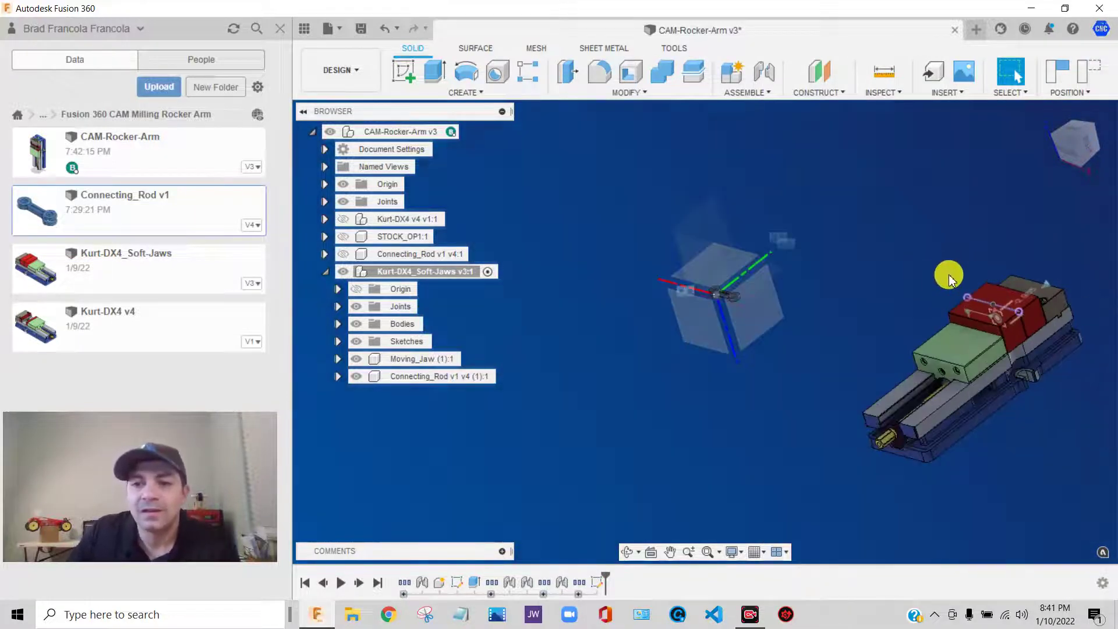
Start a joint and snap its first component to the centre of the slot in the connecting rod's web.
{"action": "left_click", "coordinate": [772, 94]}
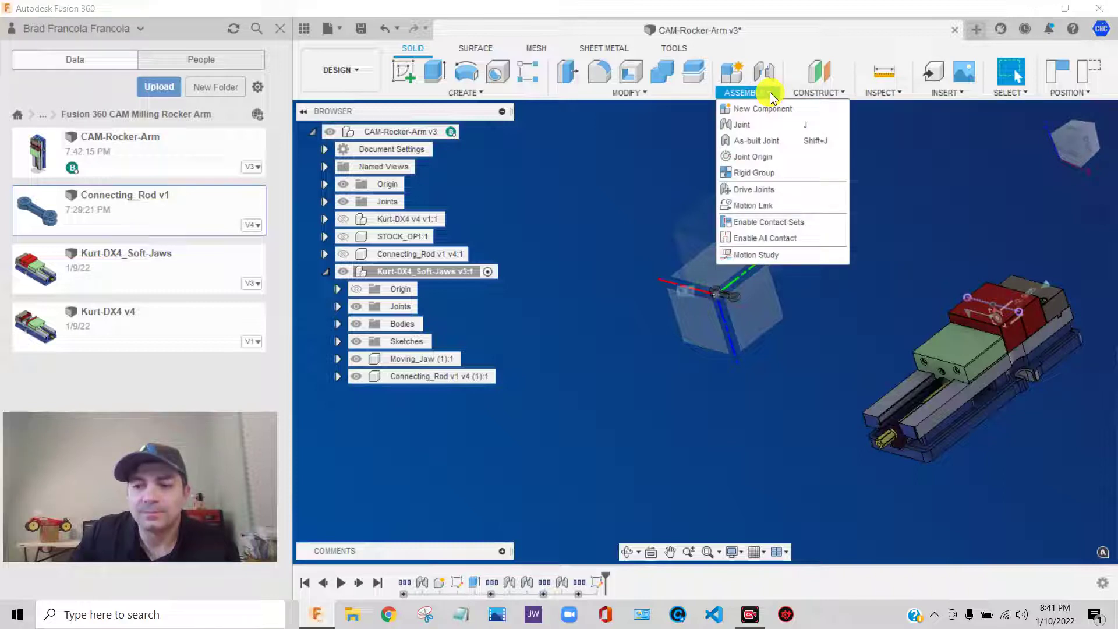
{"action": "left_click", "coordinate": [743, 124]}
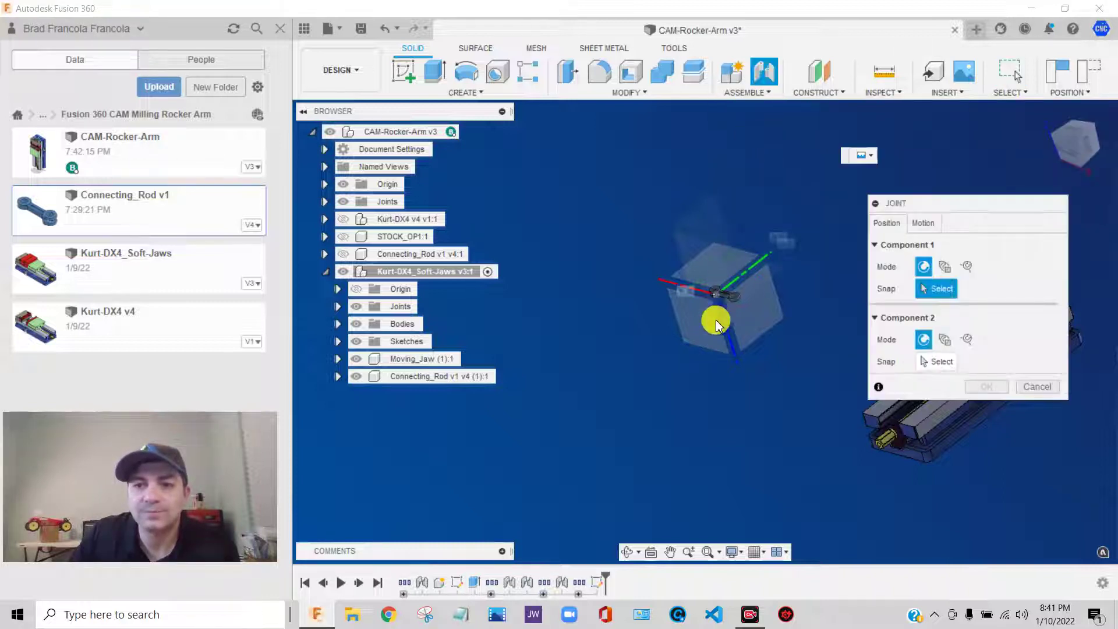
{"action": "left_click", "coordinate": [743, 298]}
{"action": "left_click", "coordinate": [945, 230]}
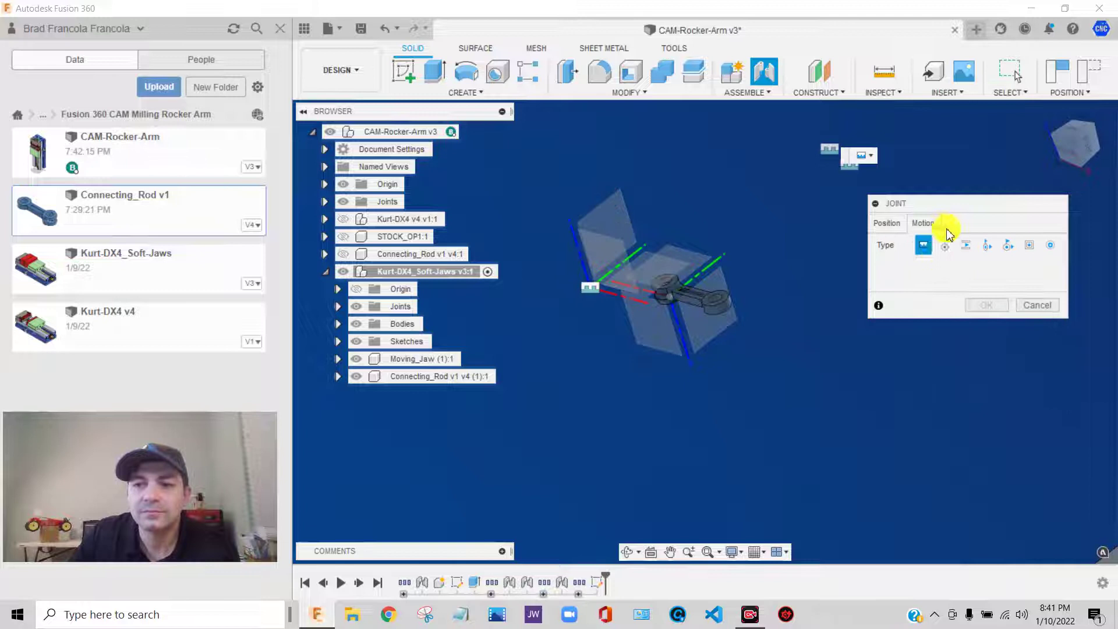
{"action": "left_click", "coordinate": [896, 226]}
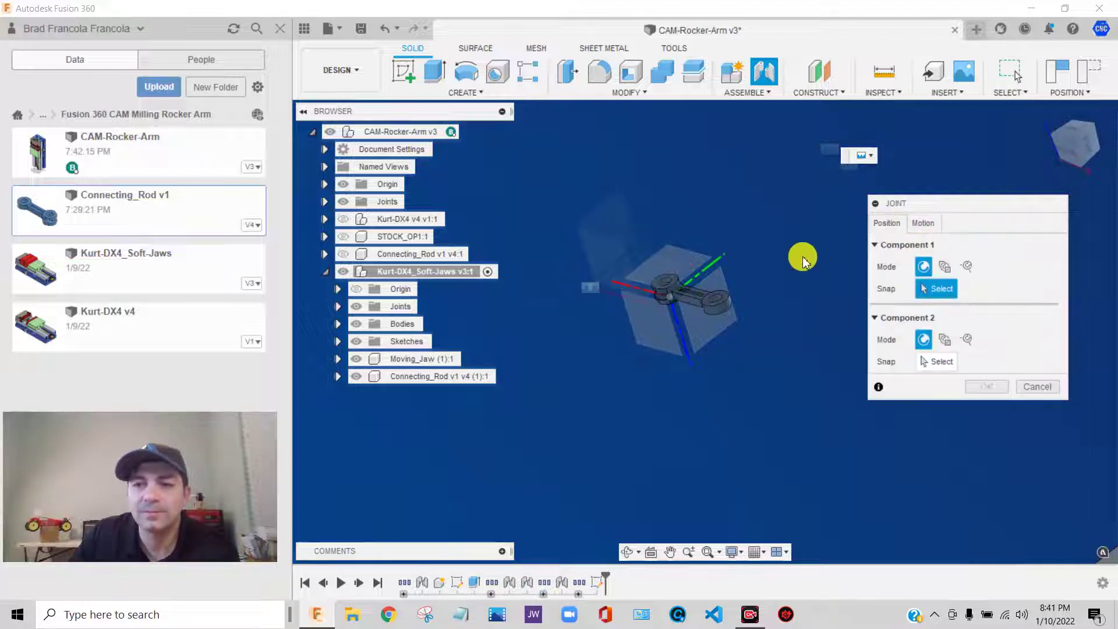
{"action": "scroll", "coordinate": [714, 289], "scroll_direction": "up", "scroll_amount": 10}
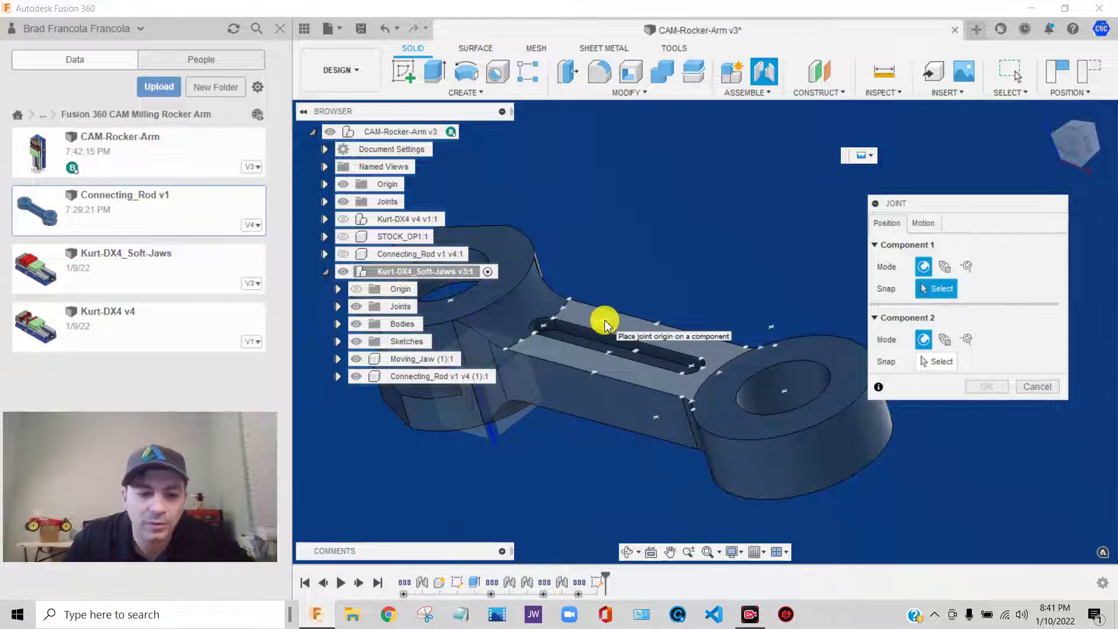
{"action": "left_click", "coordinate": [636, 359]}
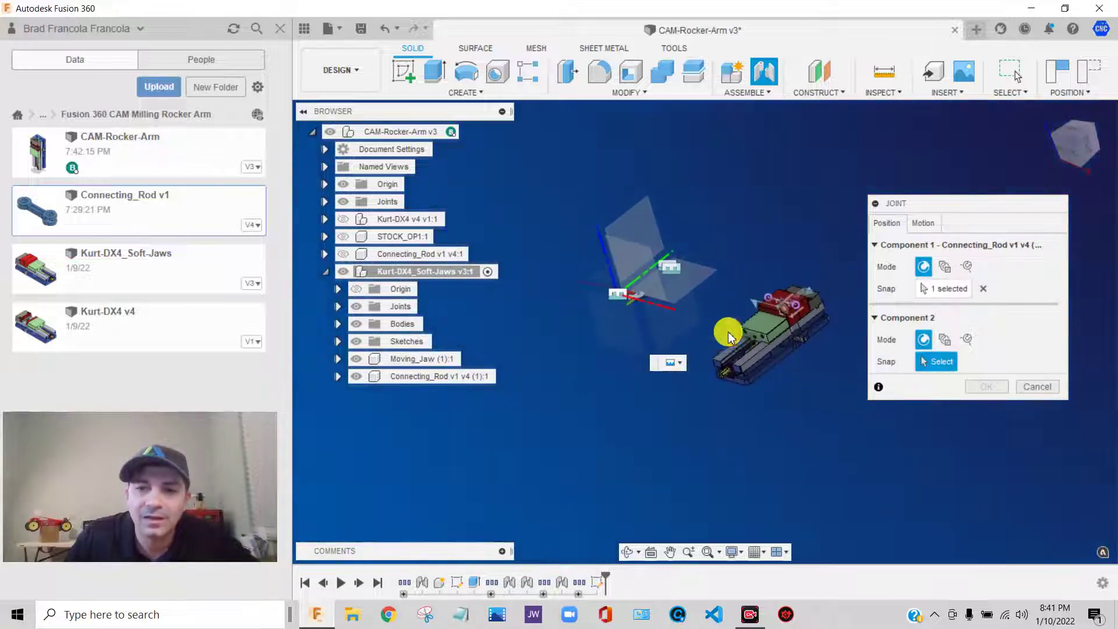
Snap the joint's second component to the sketch centre point in the narrow gap between the two soft jaws.
{"action": "scroll", "coordinate": [728, 337], "scroll_direction": "up", "scroll_amount": 10}
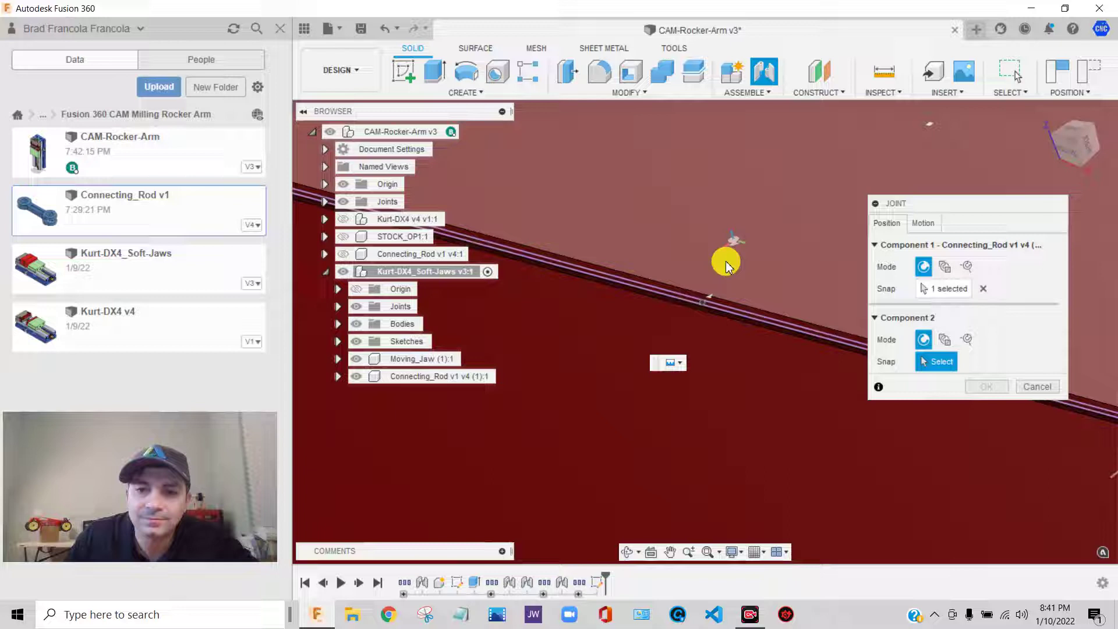
{"action": "scroll", "coordinate": [722, 280], "scroll_direction": "up", "scroll_amount": 3}
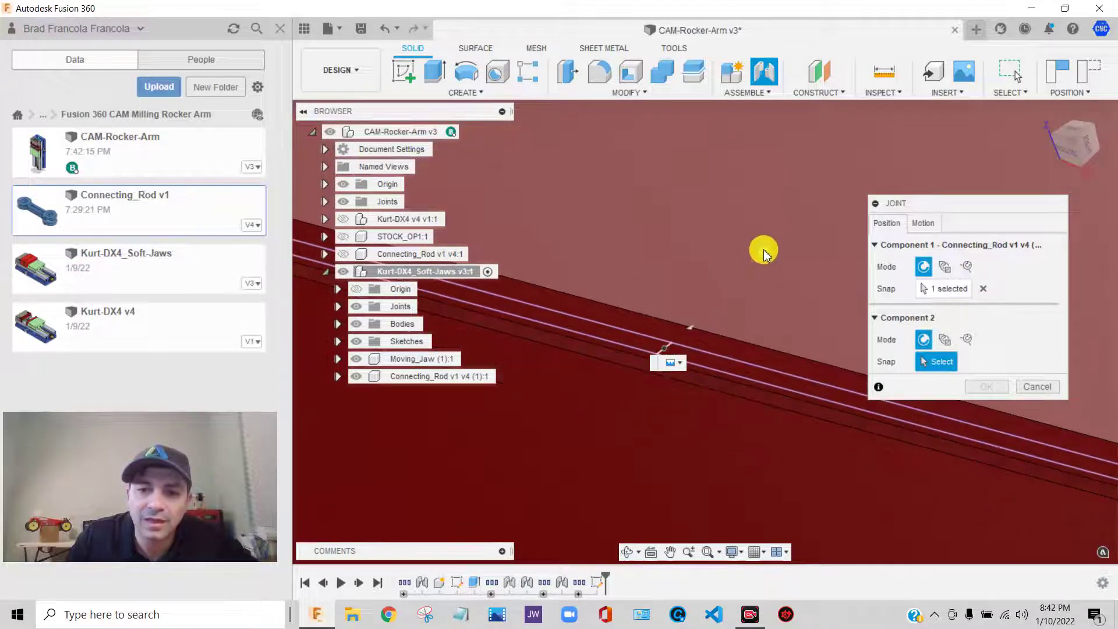
{"action": "scroll", "coordinate": [699, 323], "scroll_direction": "up", "scroll_amount": 3}
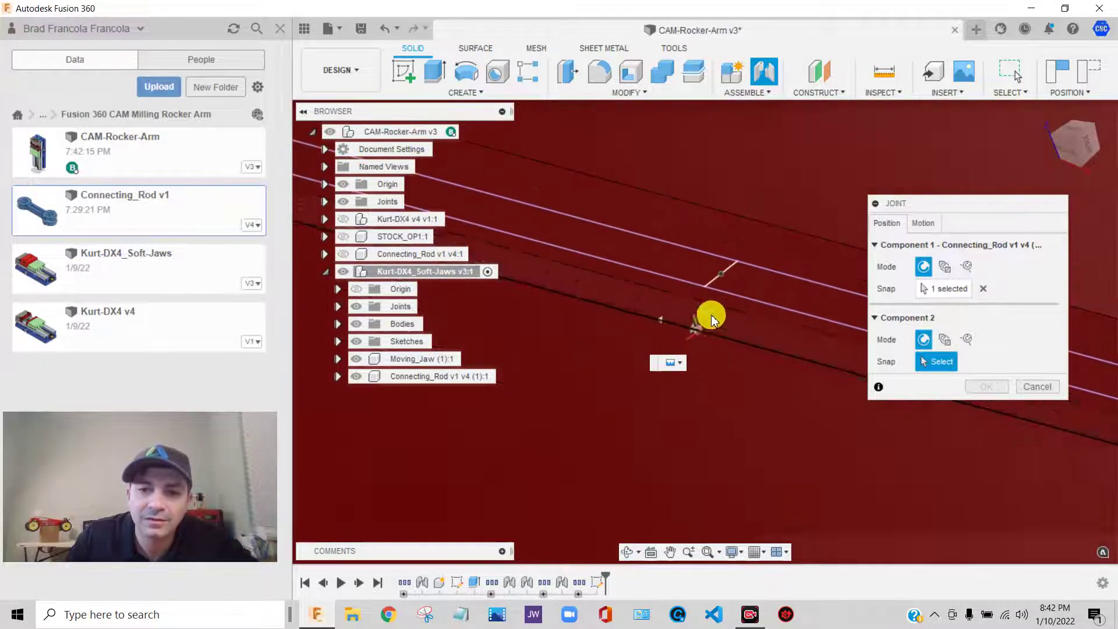
{"action": "left_click", "coordinate": [726, 277]}
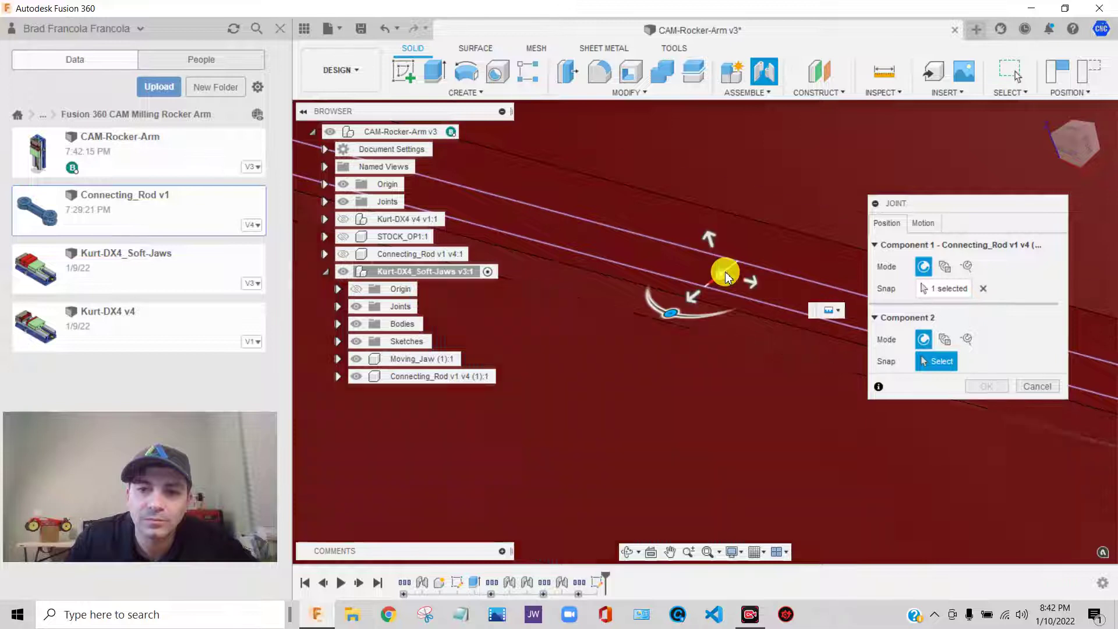
Try raising the connecting rod above the soft jaws with joint Z offsets of 0.20 in and 0.10 in.
{"action": "scroll", "coordinate": [749, 335], "scroll_direction": "down", "scroll_amount": 4}
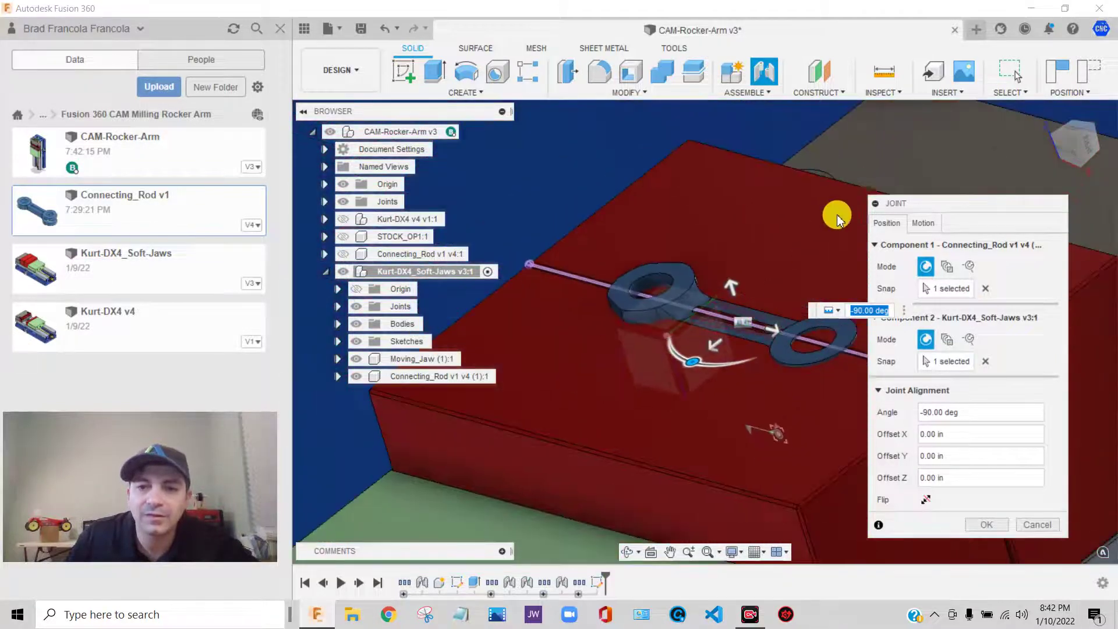
{"action": "mouse_move", "coordinate": [1073, 150]}
{"action": "left_mouse_down"}
{"action": "mouse_move", "coordinate": [1110, 138]}
{"action": "mouse_move", "coordinate": [1068, 118]}
{"action": "mouse_move", "coordinate": [1078, 143]}
{"action": "mouse_move", "coordinate": [1068, 150]}
{"action": "left_mouse_up"}
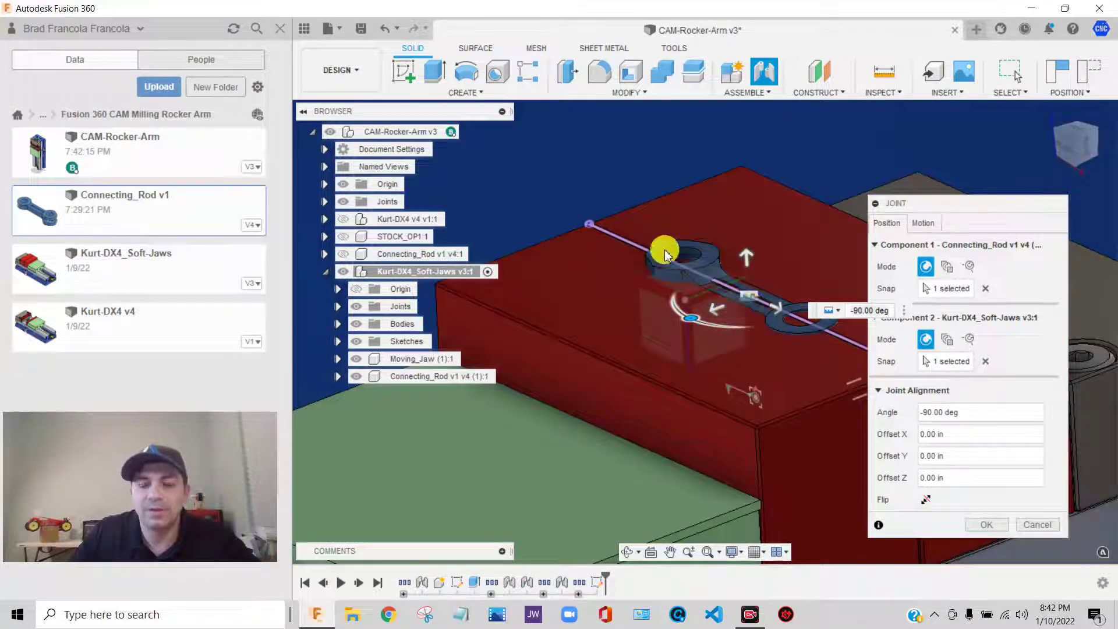
{"action": "scroll", "coordinate": [665, 253], "scroll_direction": "down", "scroll_amount": 4}
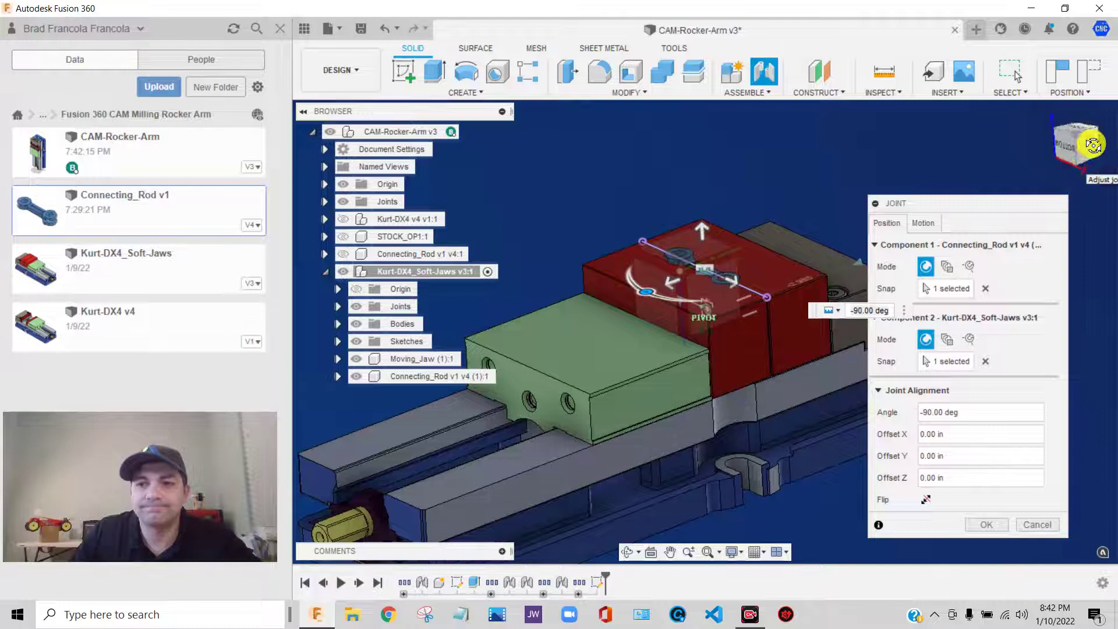
{"action": "mouse_move", "coordinate": [1093, 145]}
{"action": "left_mouse_down"}
{"action": "mouse_move", "coordinate": [1113, 142]}
{"action": "mouse_move", "coordinate": [1095, 141]}
{"action": "left_mouse_up"}
{"action": "scroll", "coordinate": [710, 244], "scroll_direction": "up", "scroll_amount": 5}
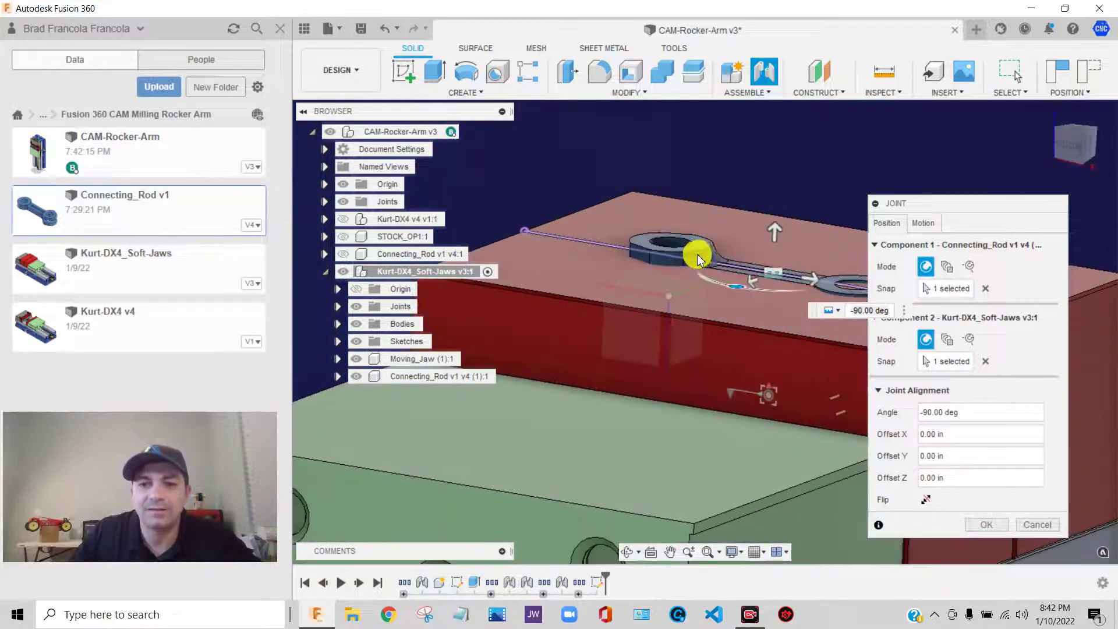
{"action": "middle_click_drag", "start_coordinate": [698, 256], "coordinate": [782, 244], "text": "shift"}
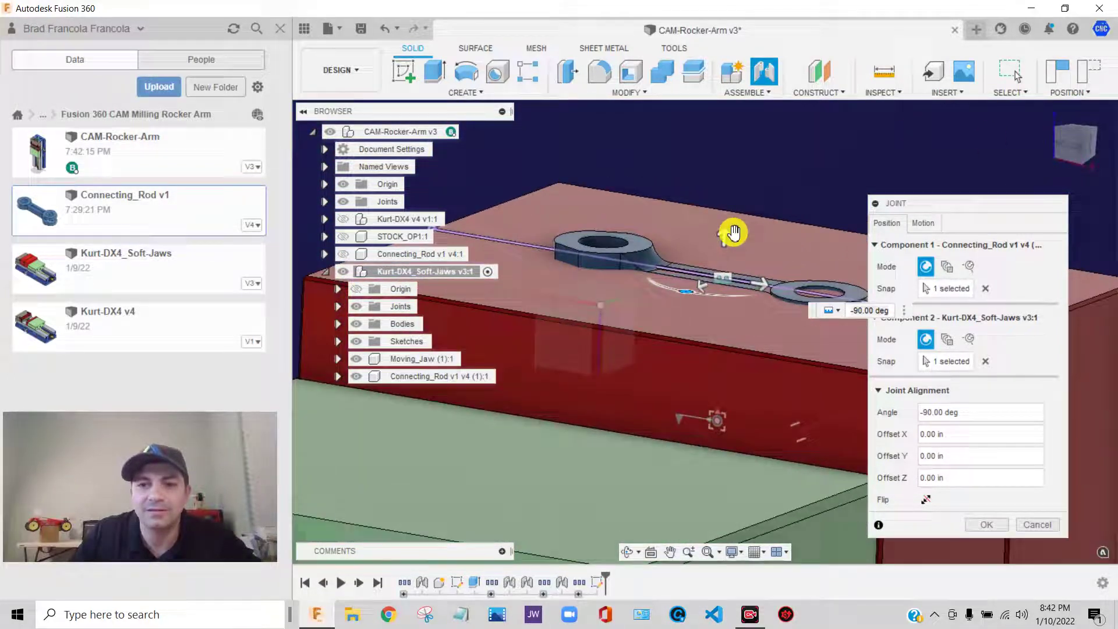
{"action": "scroll", "coordinate": [737, 233], "scroll_direction": "up", "scroll_amount": 2}
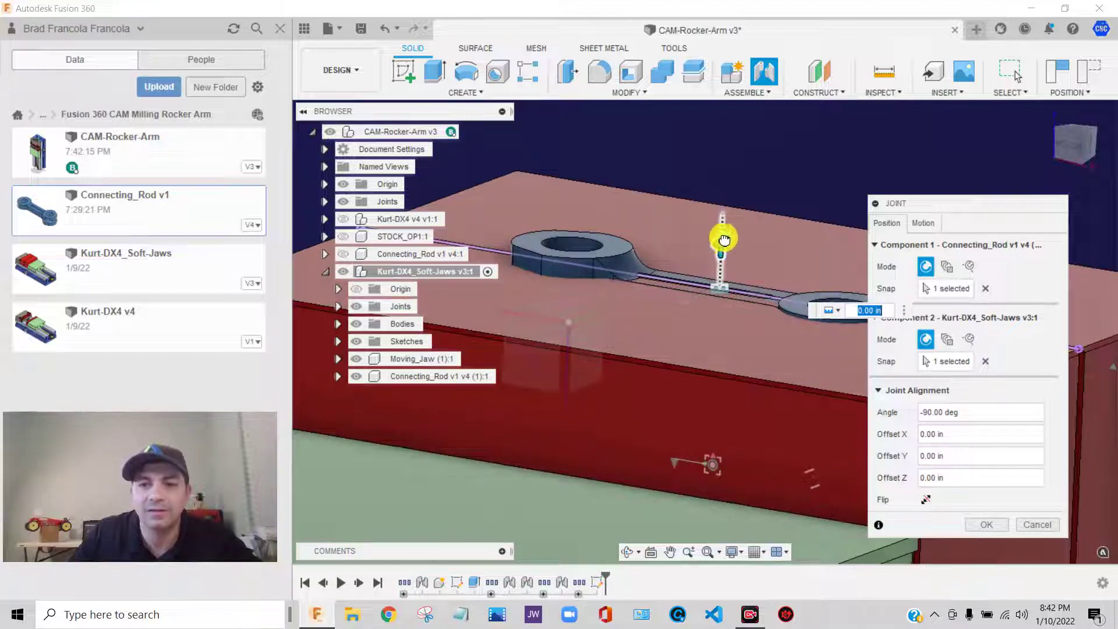
{"action": "left_click_drag", "start_coordinate": [722, 237], "coordinate": [724, 233]}
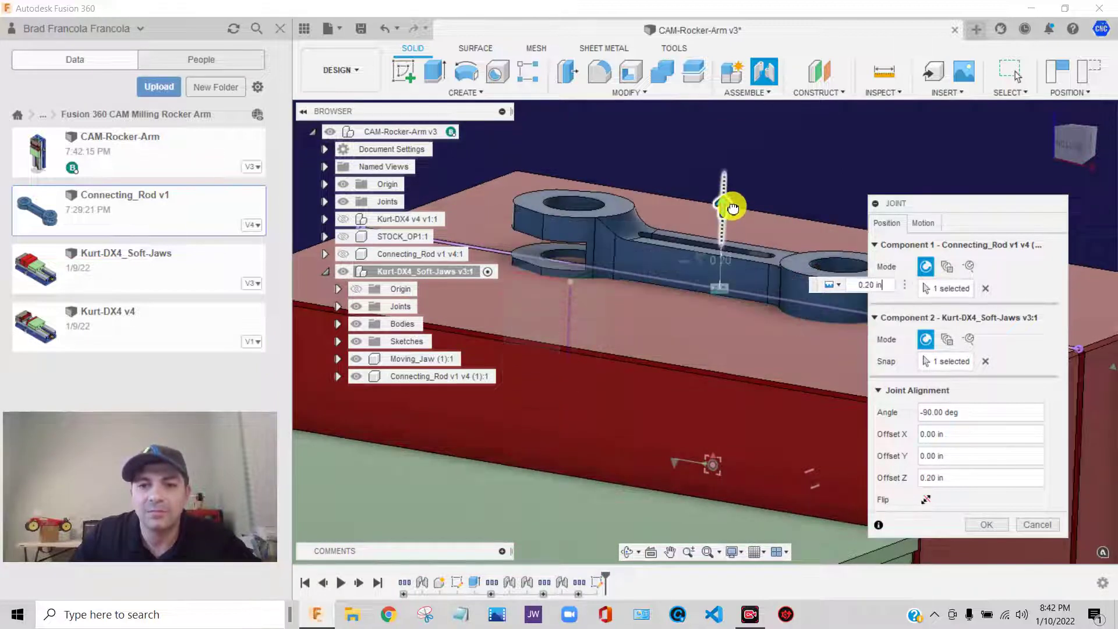
{"action": "left_click_drag", "start_coordinate": [734, 223], "coordinate": [734, 213]}
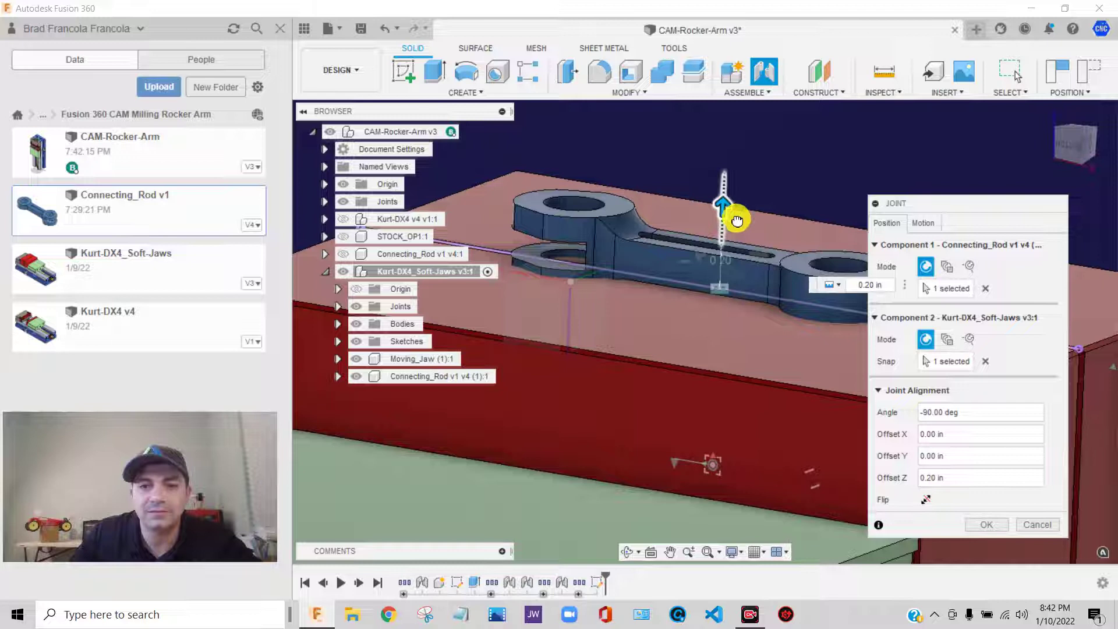
{"action": "left_click_drag", "start_coordinate": [737, 222], "coordinate": [739, 240]}
Set the joint's Z offset to 0.01 in and confirm the joint between the connecting rod and the soft jaws.
{"action": "scroll", "coordinate": [751, 337], "scroll_direction": "up", "scroll_amount": 2}
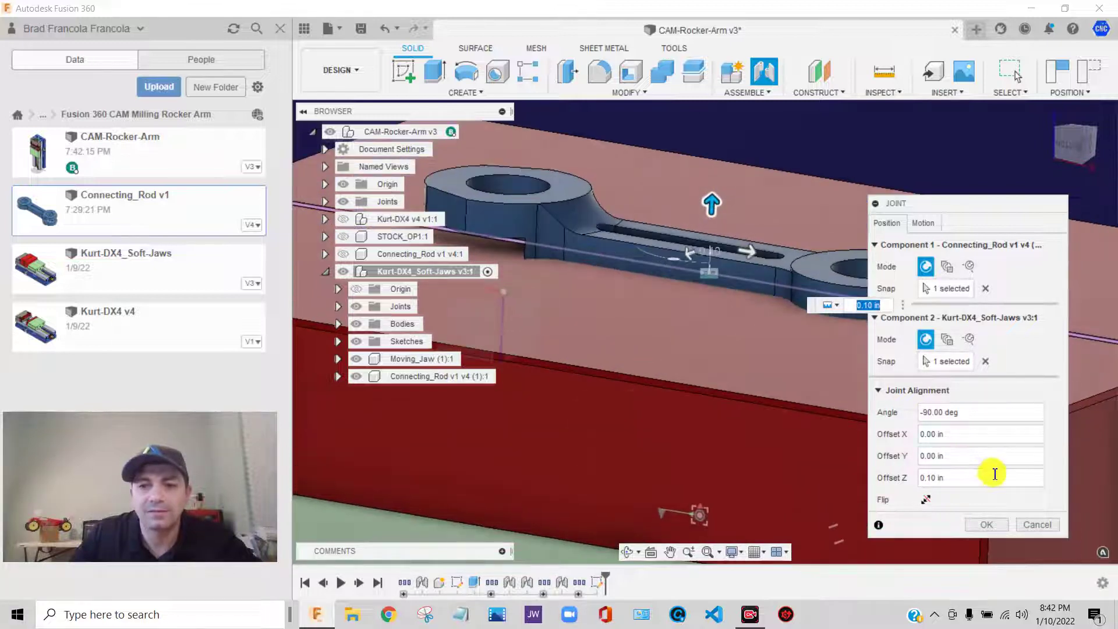
{"action": "left_click_drag", "start_coordinate": [964, 484], "coordinate": [890, 468]}
{"action": "type", "text": ".0"}
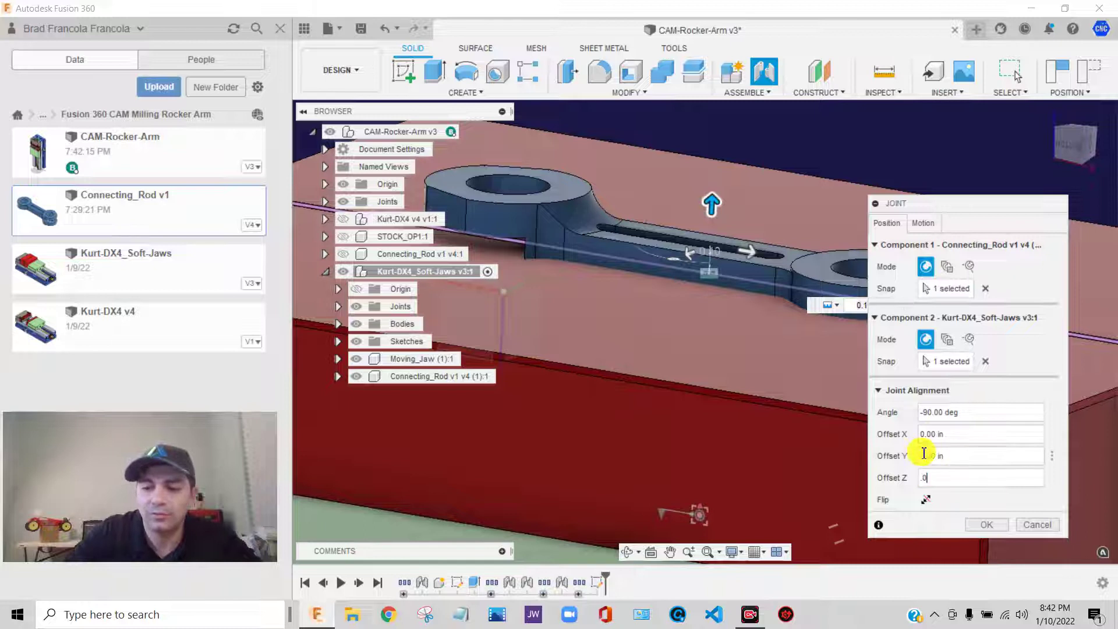
{"action": "type", "text": "1"}
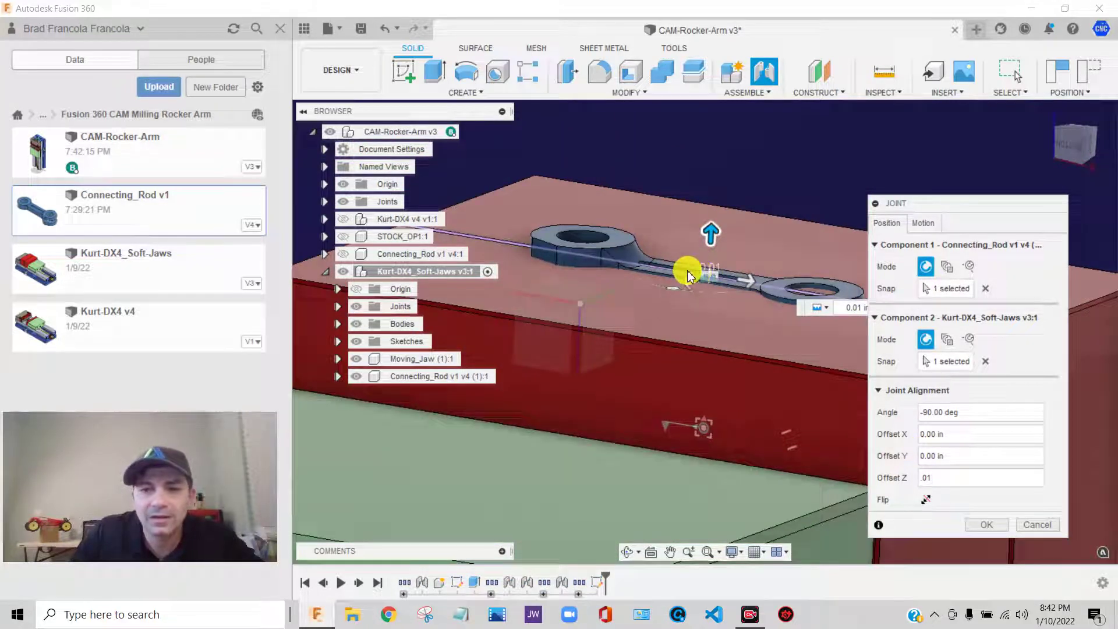
{"action": "scroll", "coordinate": [685, 269], "scroll_direction": "up", "scroll_amount": 1}
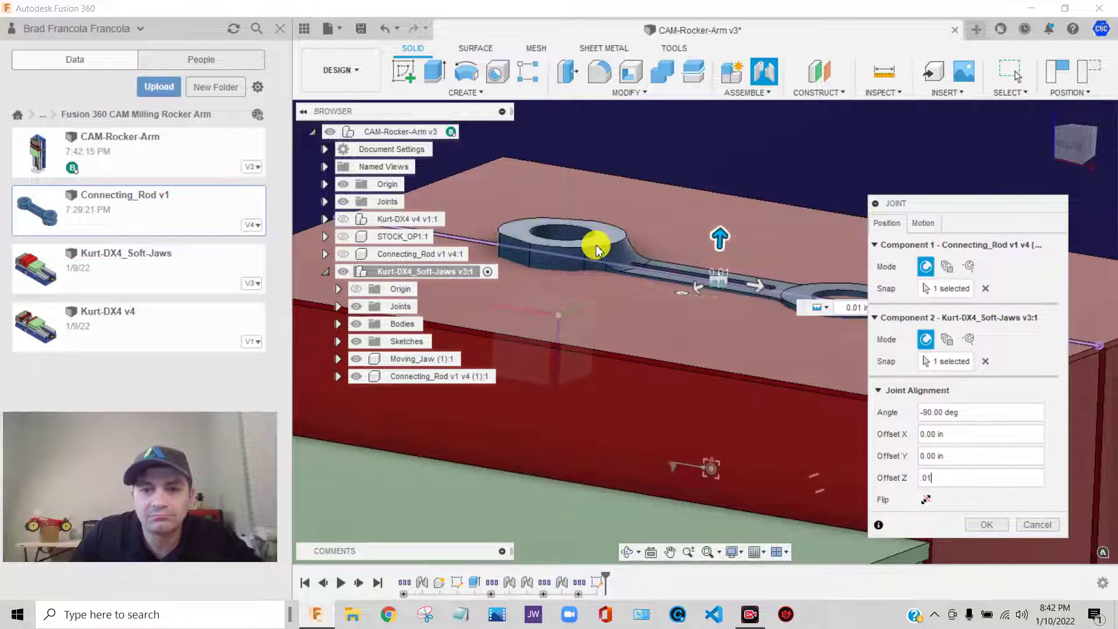
{"action": "left_click", "coordinate": [985, 526]}
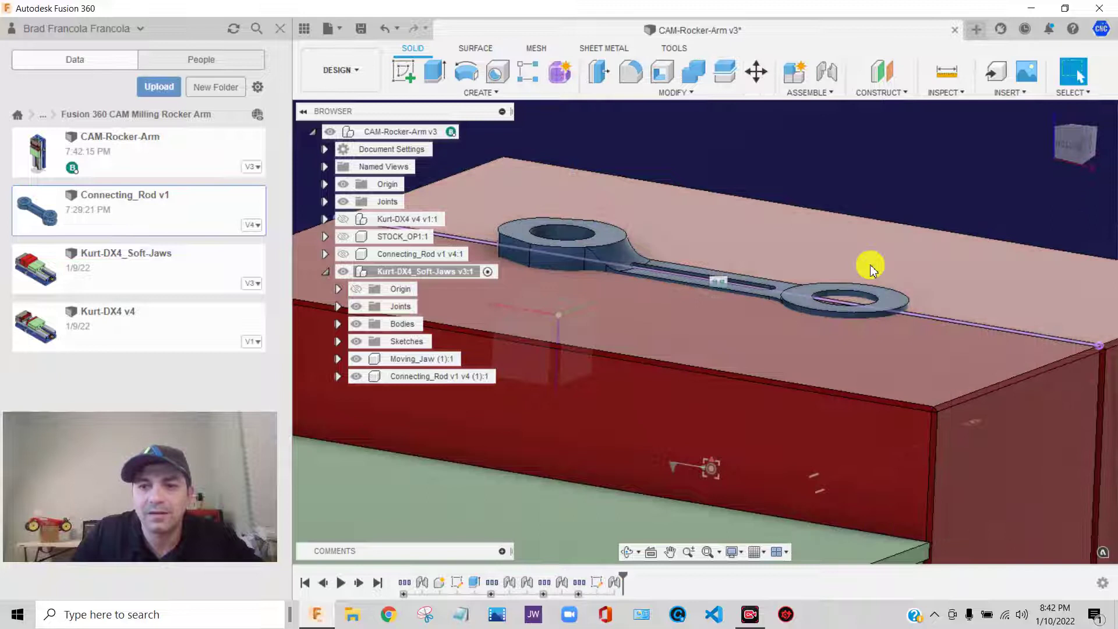
Hide the sketches of the Kurt-DX4_Soft-Jaws component and inspect the connecting rod's position on the closed jaws.
{"action": "scroll", "coordinate": [869, 265], "scroll_direction": "down", "scroll_amount": 4}
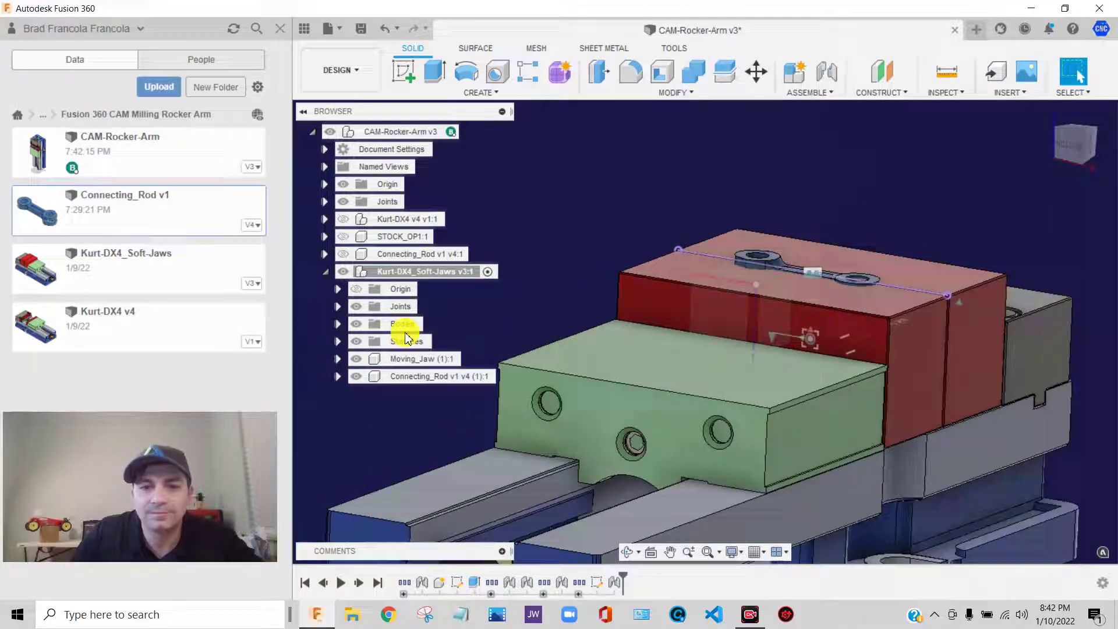
{"action": "left_click", "coordinate": [356, 342]}
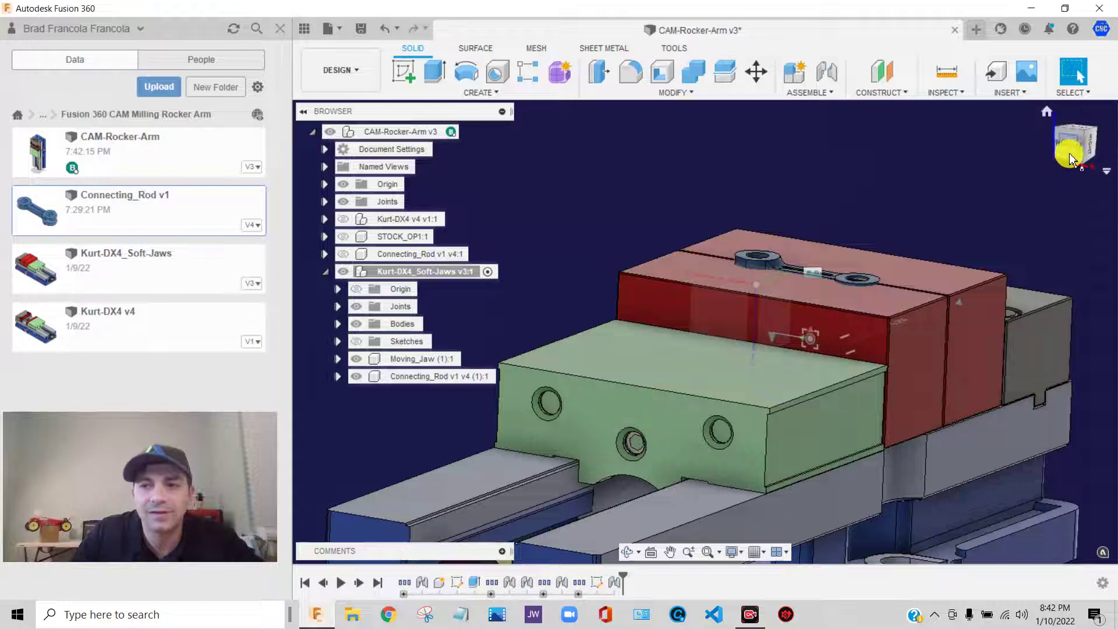
{"action": "mouse_move", "coordinate": [1070, 158]}
{"action": "left_mouse_down"}
{"action": "mouse_move", "coordinate": [1043, 200]}
{"action": "mouse_move", "coordinate": [1017, 195]}
{"action": "mouse_move", "coordinate": [1045, 172]}
{"action": "mouse_move", "coordinate": [1073, 187]}
{"action": "mouse_move", "coordinate": [1066, 167]}
{"action": "left_mouse_up"}
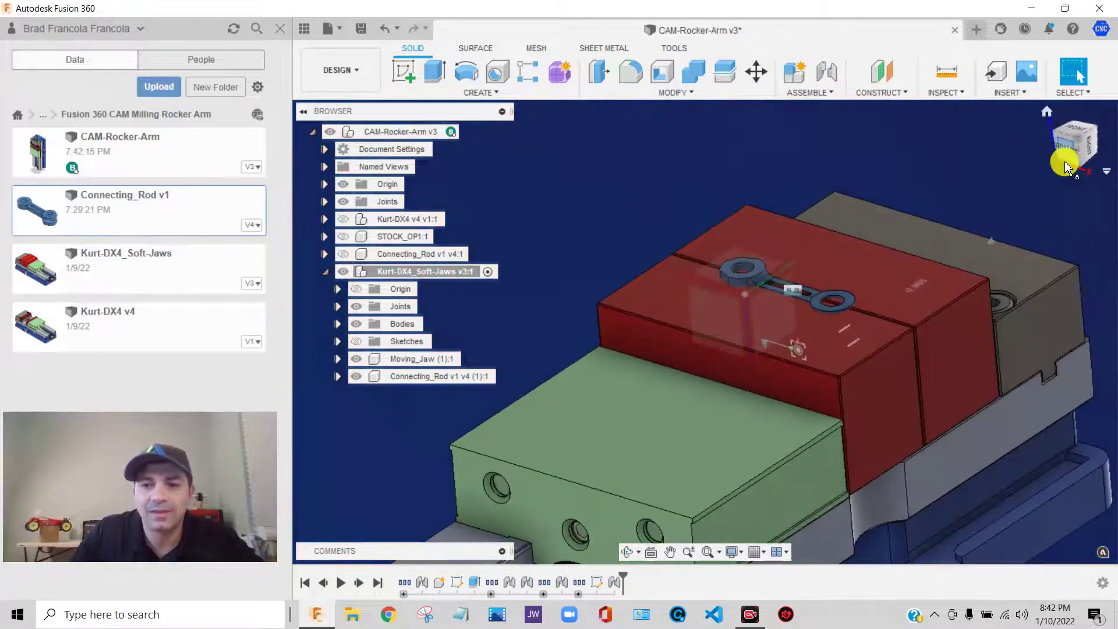
{"action": "scroll", "coordinate": [756, 249], "scroll_direction": "up", "scroll_amount": 3}
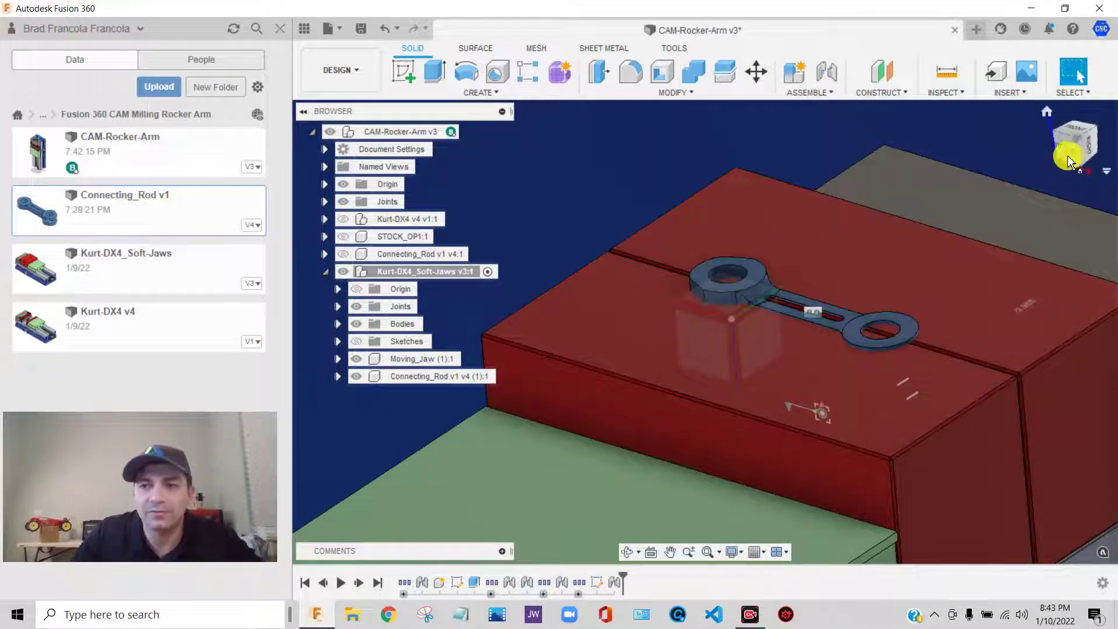
{"action": "mouse_move", "coordinate": [1068, 155]}
{"action": "left_mouse_down"}
{"action": "mouse_move", "coordinate": [1066, 205]}
{"action": "mouse_move", "coordinate": [1073, 141]}
{"action": "left_mouse_up"}
{"action": "scroll", "coordinate": [824, 314], "scroll_direction": "up", "scroll_amount": 3}
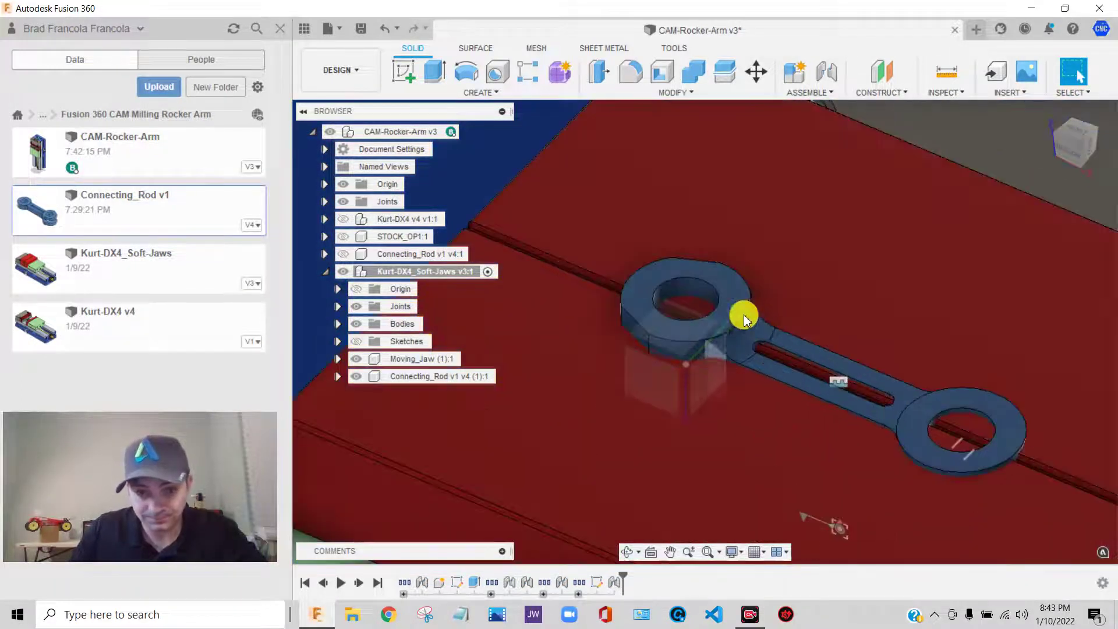
{"action": "scroll", "coordinate": [751, 345], "scroll_direction": "down", "scroll_amount": 5}
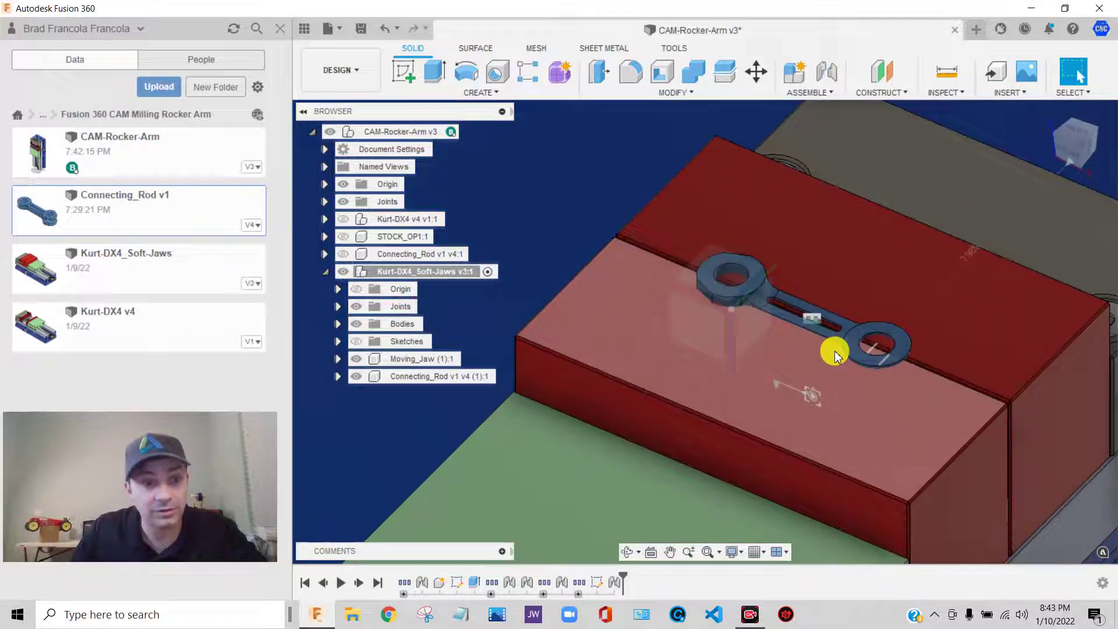
Temporarily hide the Moving_Jaw component to inspect how the connecting rod sits against the fixed soft jaw, then show the jaw again.
{"action": "scroll", "coordinate": [844, 355], "scroll_direction": "up", "scroll_amount": 3}
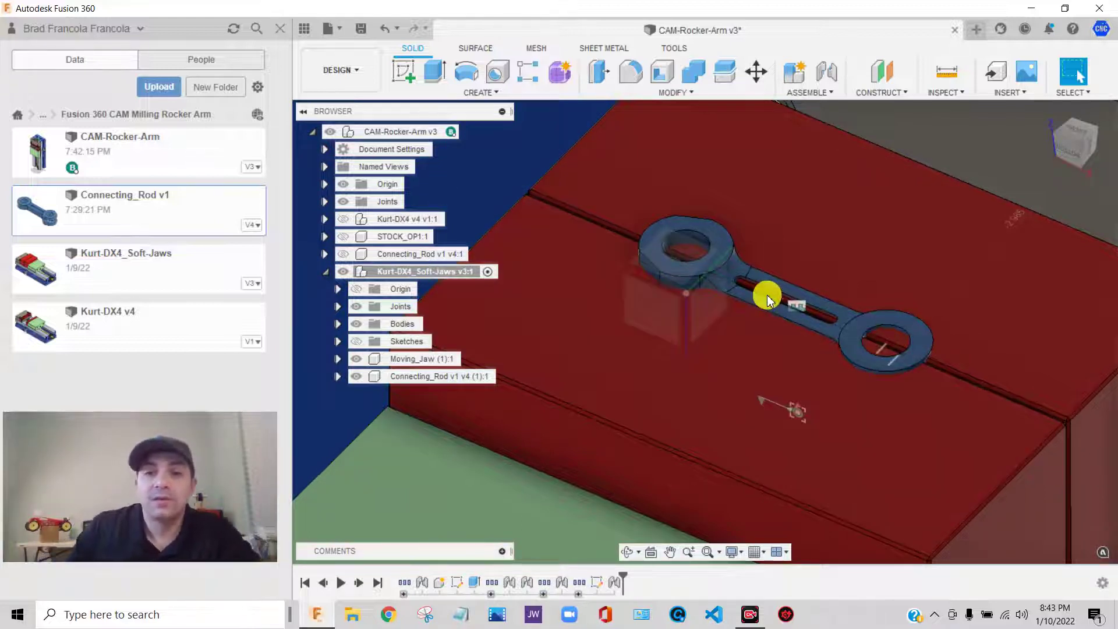
{"action": "scroll", "coordinate": [766, 292], "scroll_direction": "down", "scroll_amount": 3}
{"action": "left_click", "coordinate": [1098, 169]}
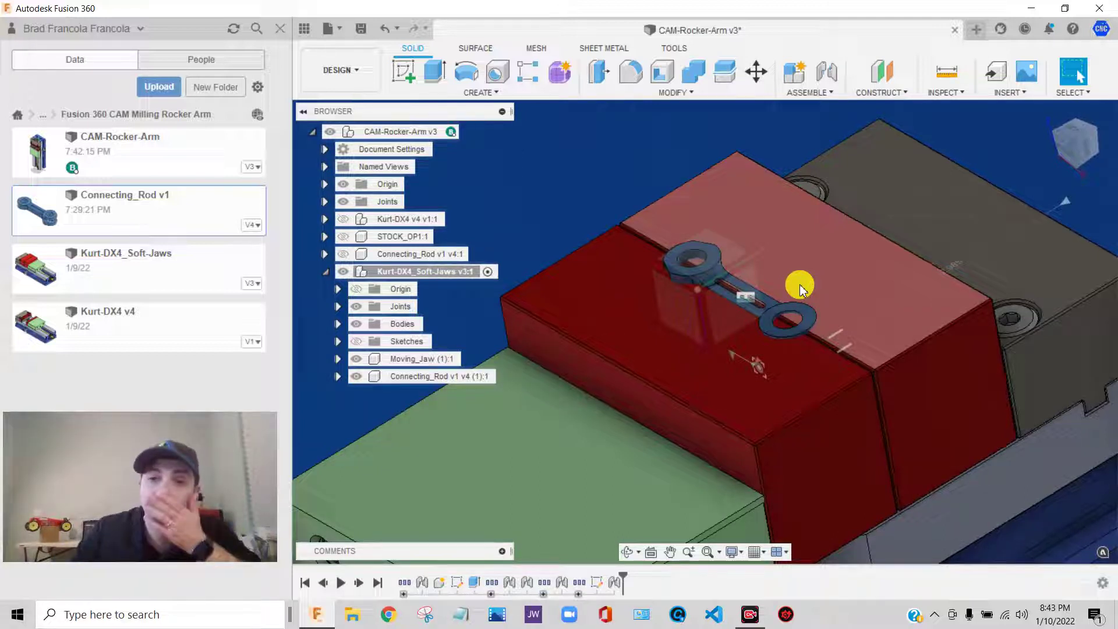
{"action": "left_click", "coordinate": [1090, 160]}
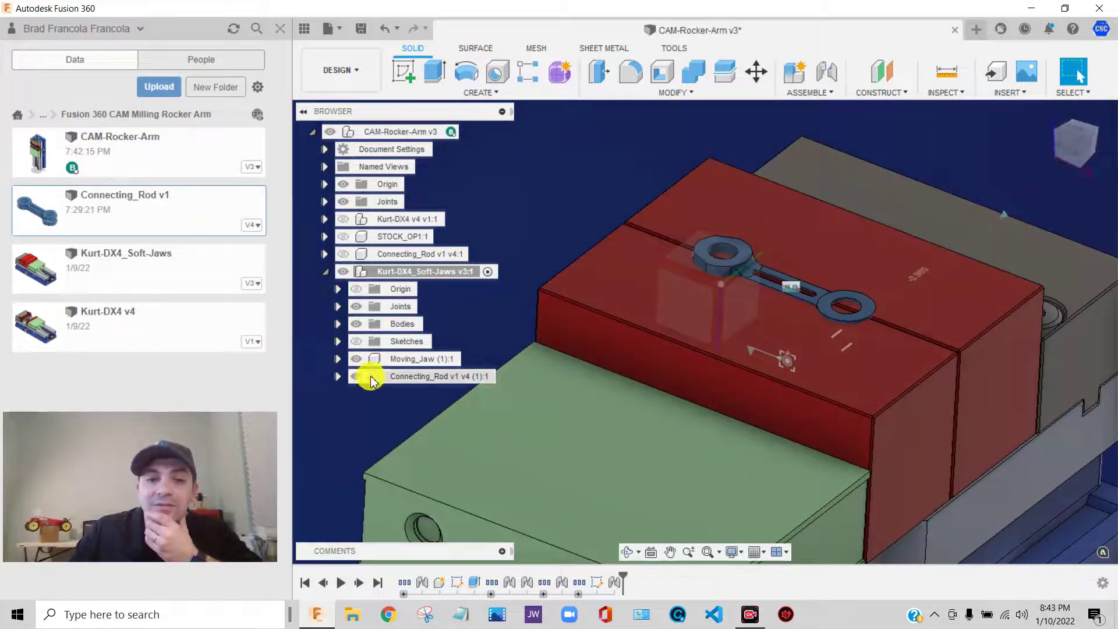
{"action": "left_click", "coordinate": [355, 359]}
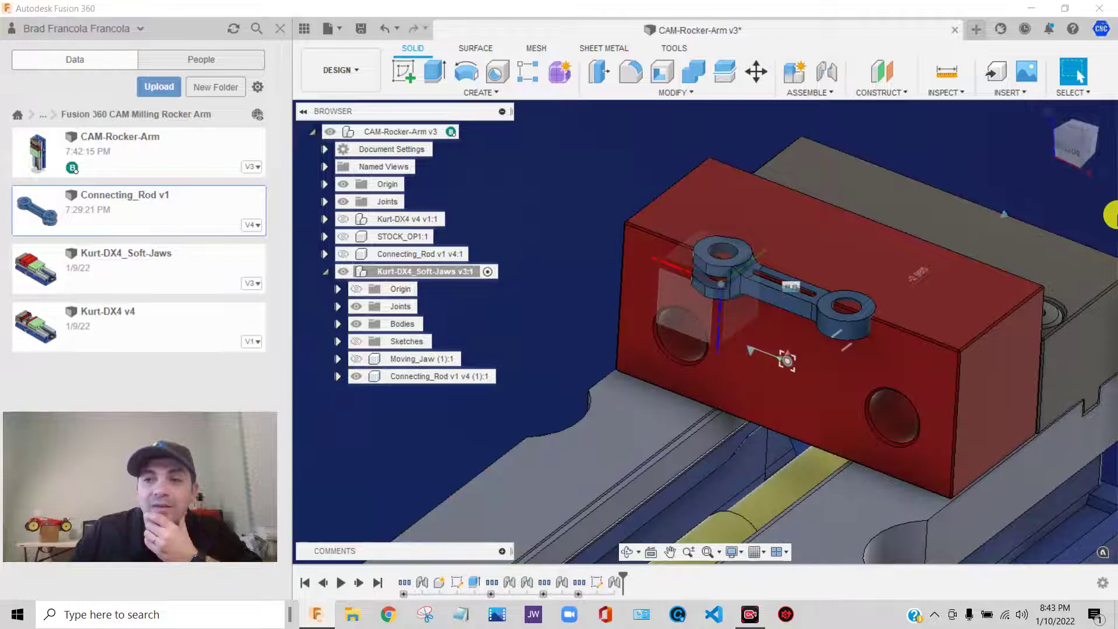
{"action": "left_click", "coordinate": [1061, 148]}
{"action": "scroll", "coordinate": [781, 237], "scroll_direction": "up", "scroll_amount": 6}
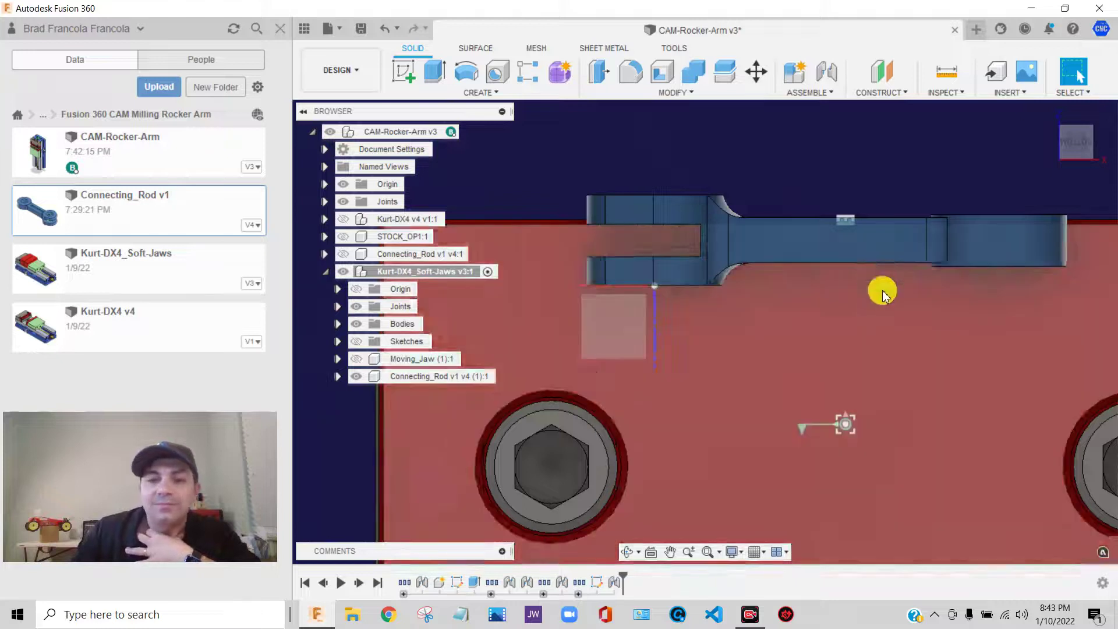
{"action": "scroll", "coordinate": [881, 292], "scroll_direction": "down", "scroll_amount": 2}
{"action": "left_click", "coordinate": [1068, 155]}
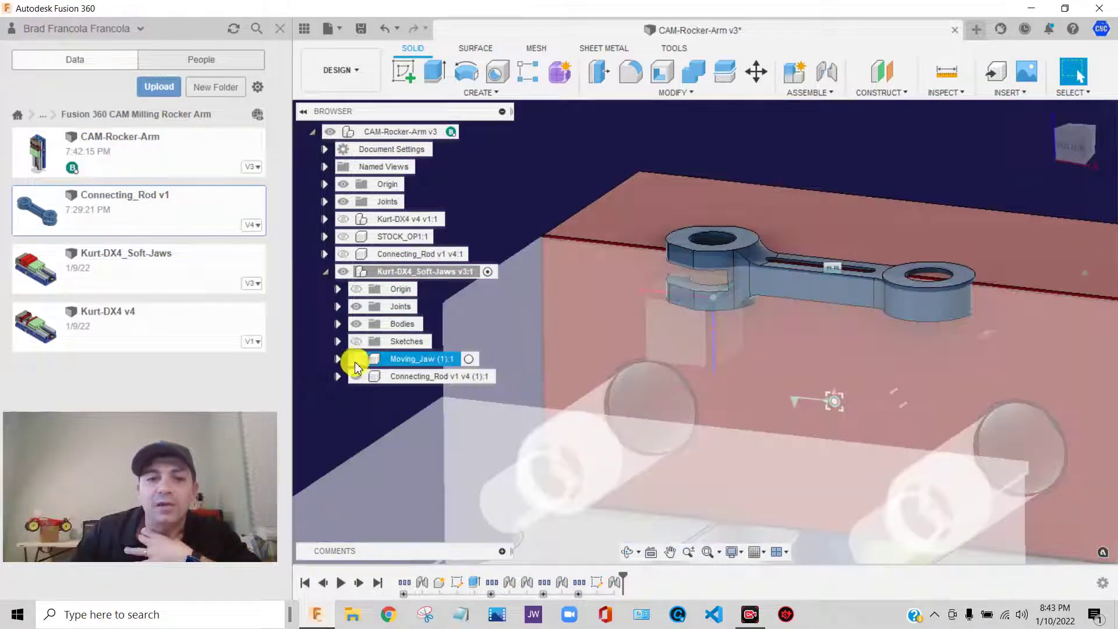
{"action": "left_click", "coordinate": [355, 359]}
Activate the connecting rod component nested in Kurt-DX4_Soft-Jaws and expand its contents.
{"action": "scroll", "coordinate": [600, 351], "scroll_direction": "down", "scroll_amount": 4}
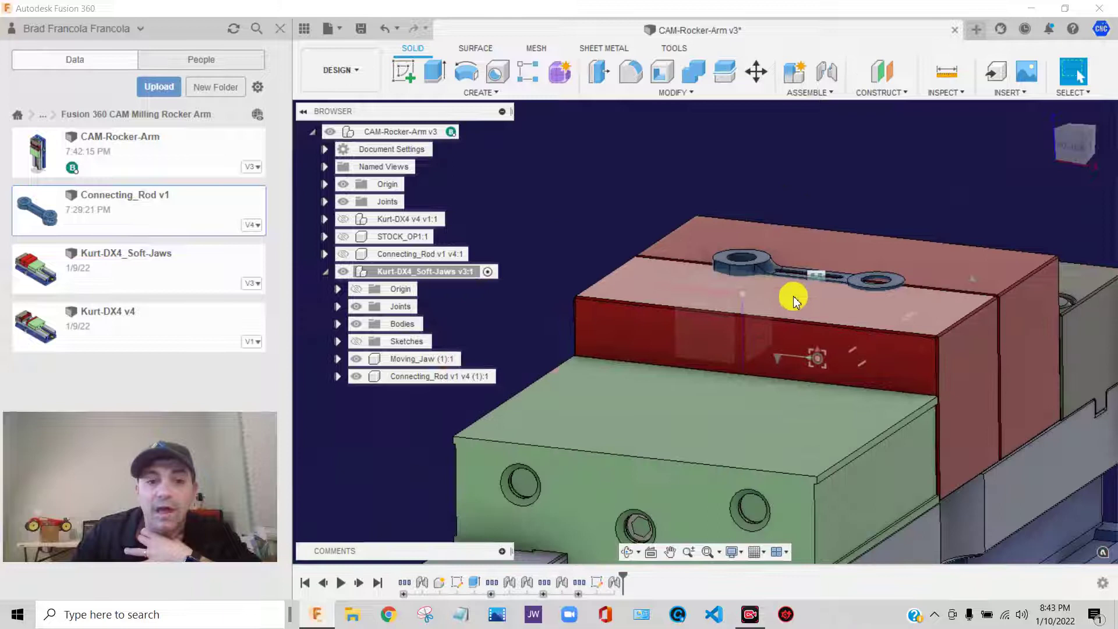
{"action": "scroll", "coordinate": [803, 280], "scroll_direction": "down", "scroll_amount": 1}
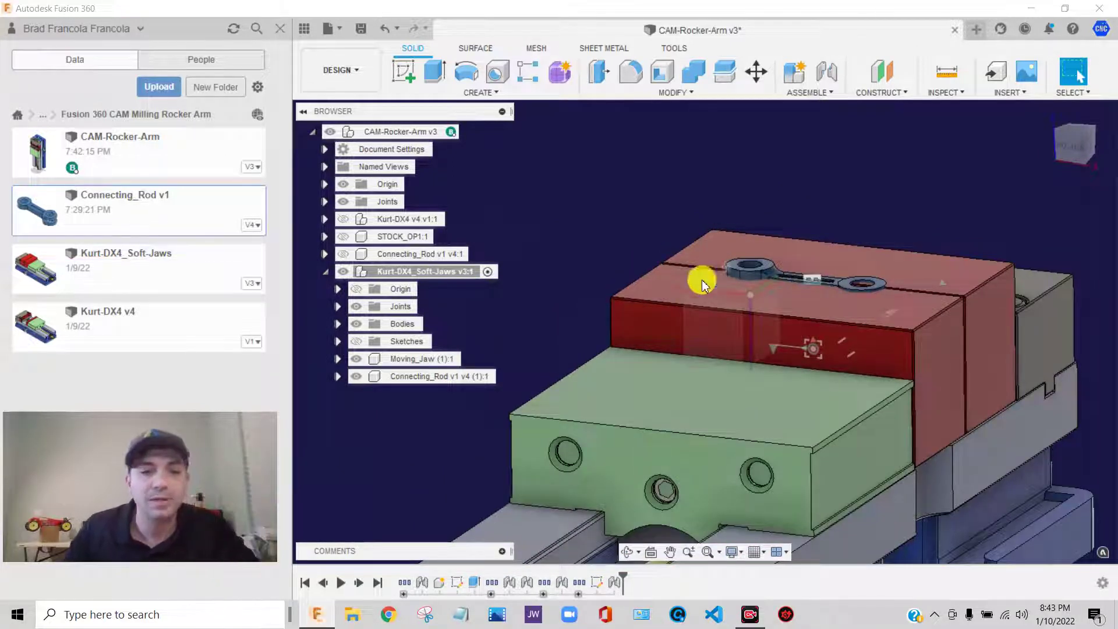
{"action": "scroll", "coordinate": [779, 218], "scroll_direction": "up", "scroll_amount": 1}
{"action": "scroll", "coordinate": [778, 217], "scroll_direction": "up", "scroll_amount": 1}
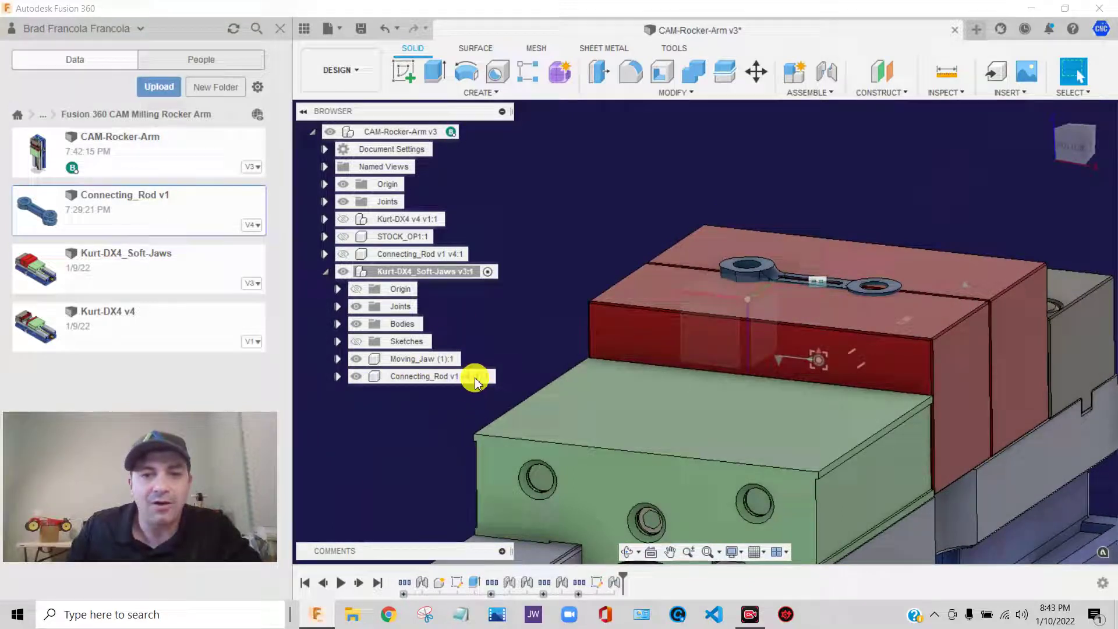
{"action": "left_click", "coordinate": [337, 377]}
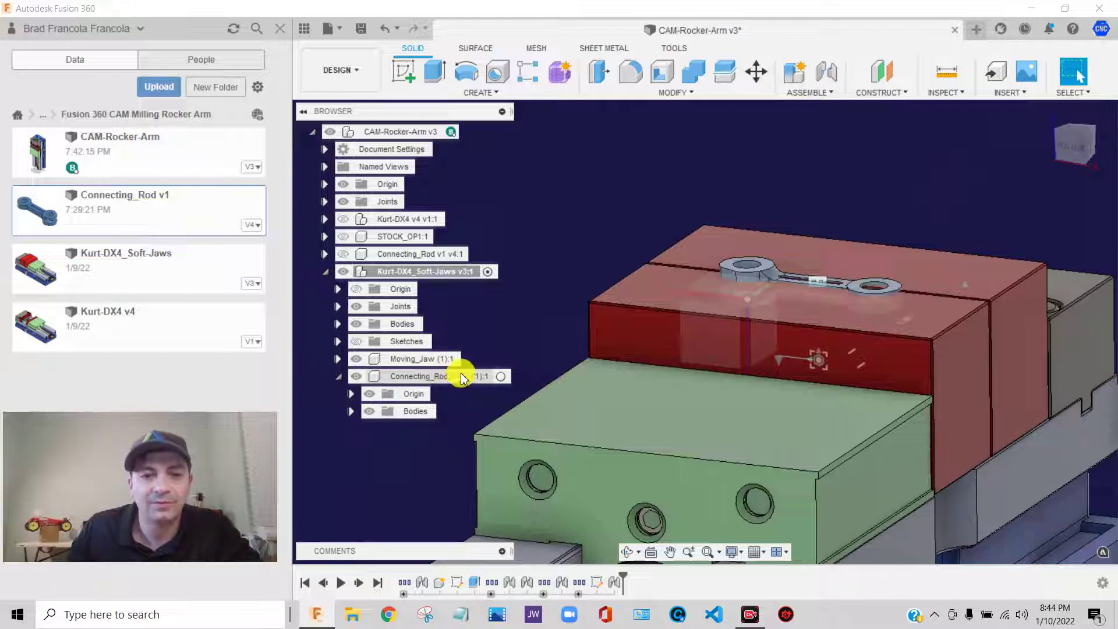
{"action": "left_click", "coordinate": [501, 378]}
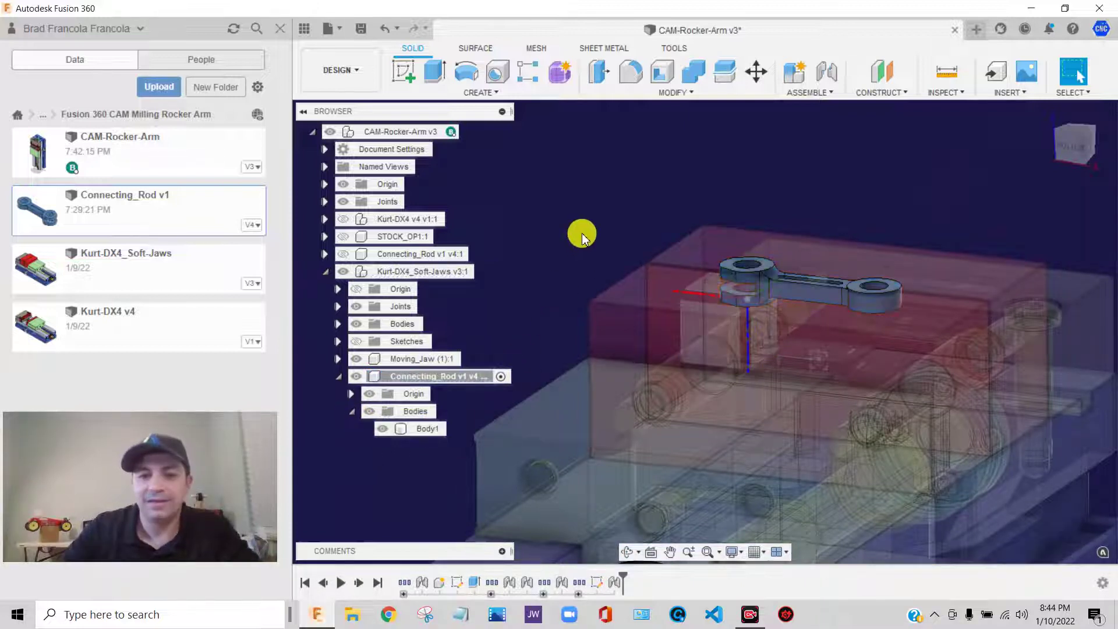
Copy Body1 of the connecting rod and paste the duplicate in place into the same component's bodies, with no move or rotation.
{"action": "left_click", "coordinate": [423, 428]}
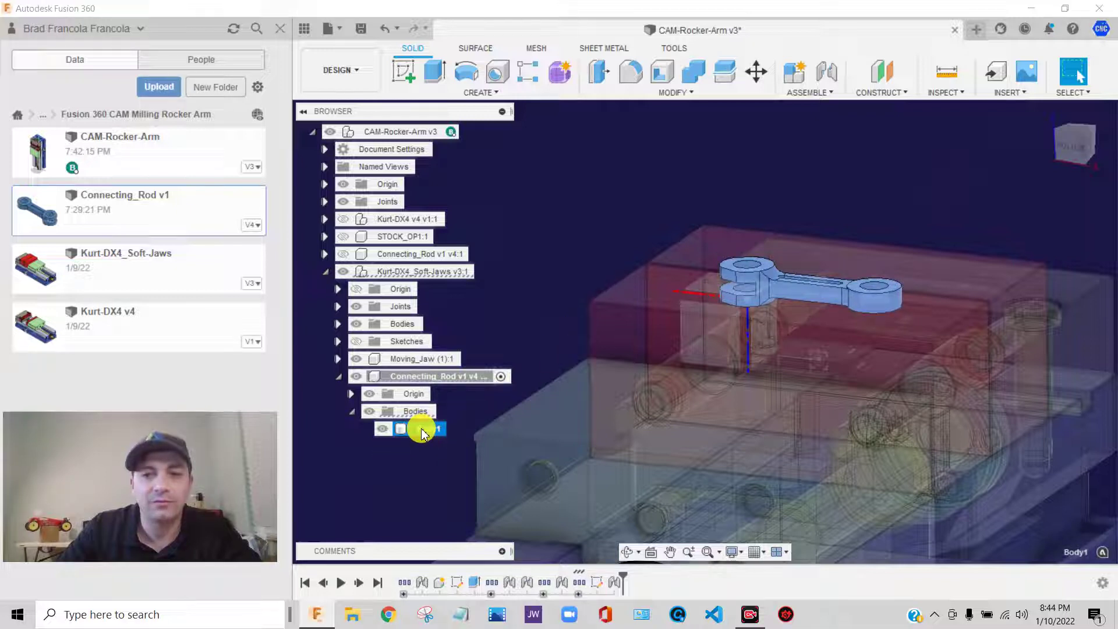
{"action": "left_click", "coordinate": [425, 454]}
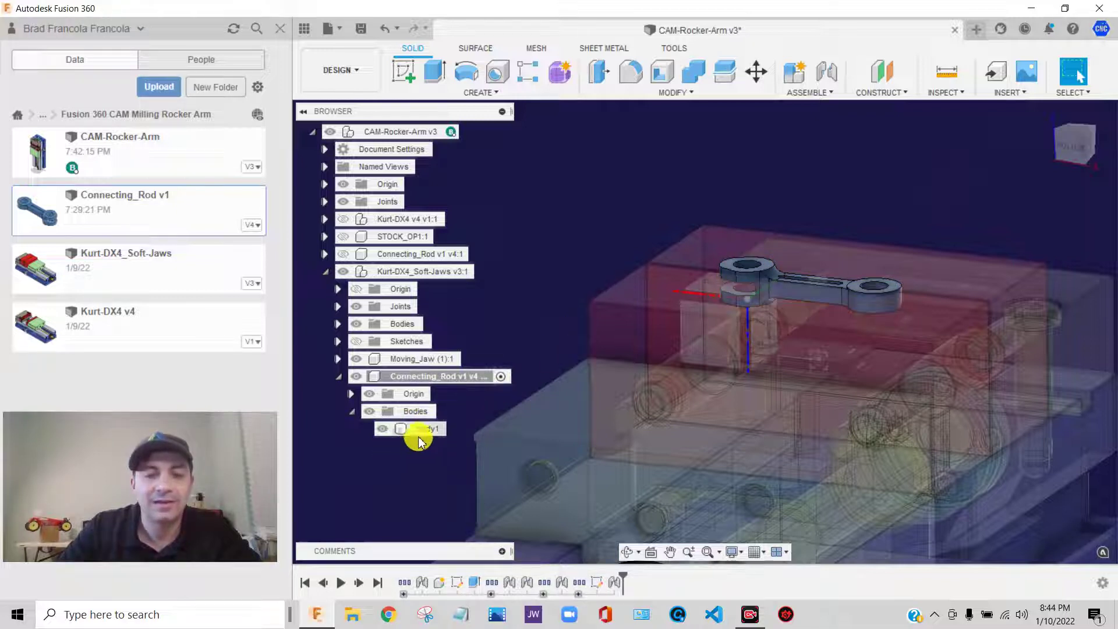
{"action": "right_click", "coordinate": [419, 431]}
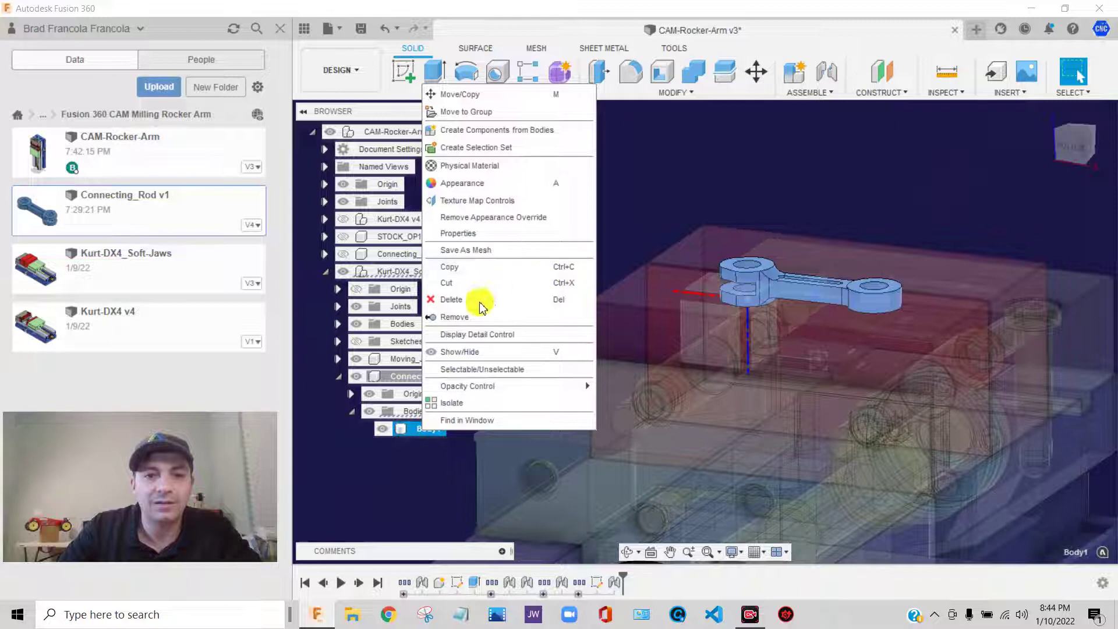
{"action": "key", "text": "Escape"}
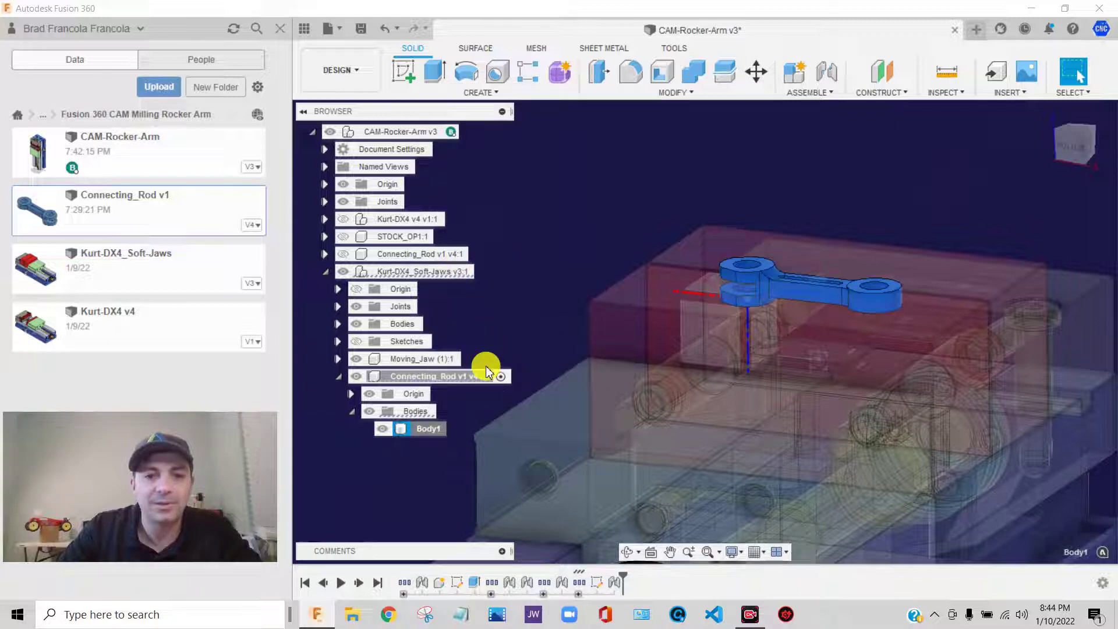
{"action": "right_click", "coordinate": [417, 413]}
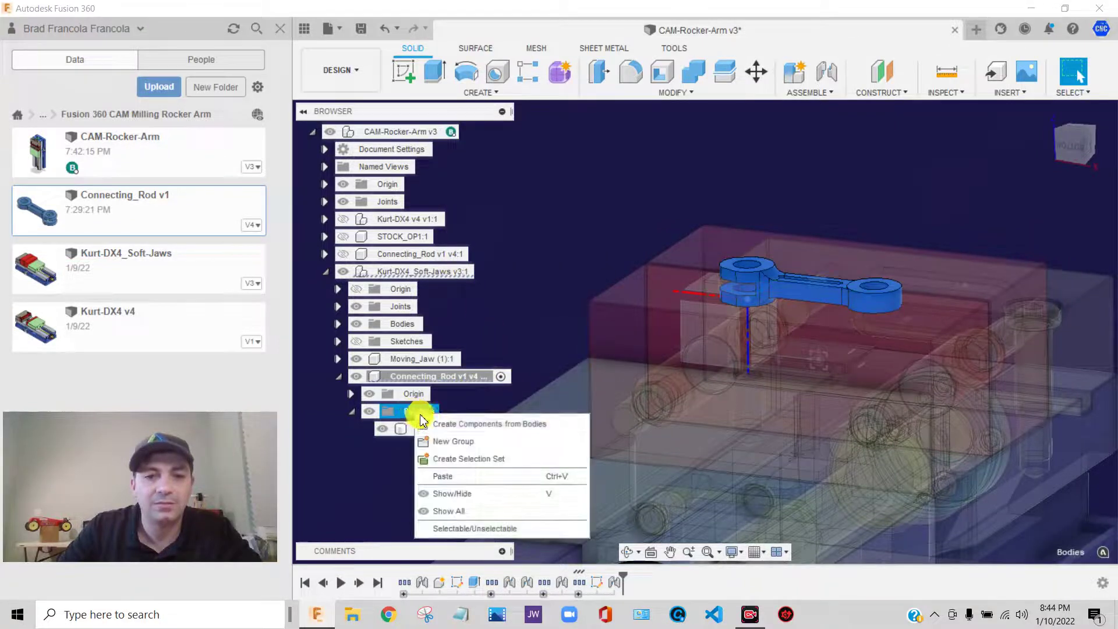
{"action": "left_click", "coordinate": [440, 482]}
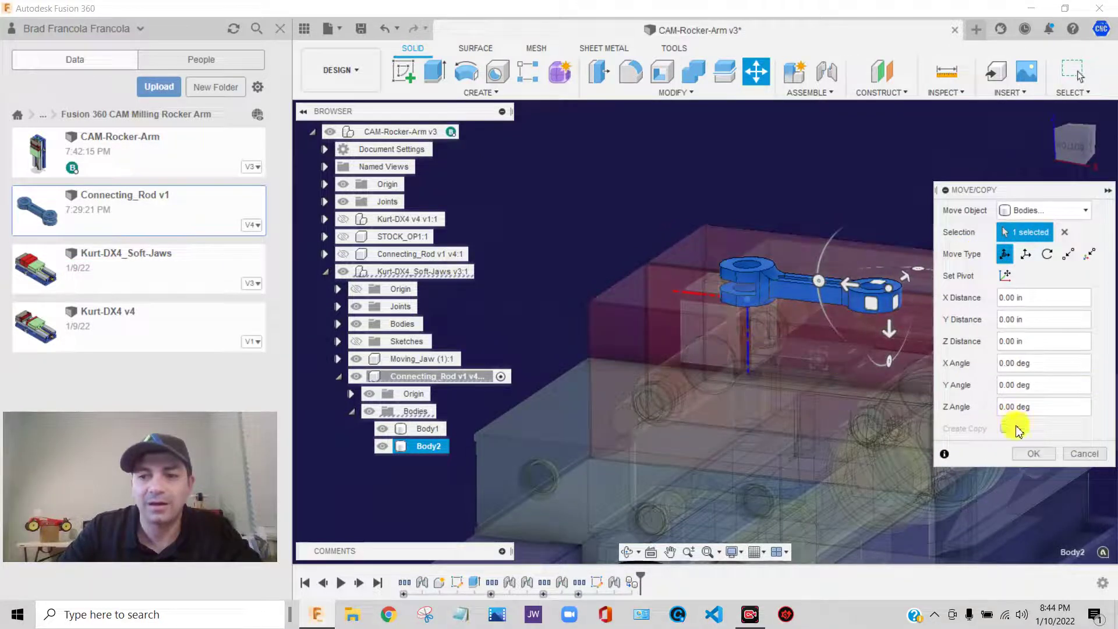
{"action": "left_click", "coordinate": [1033, 460]}
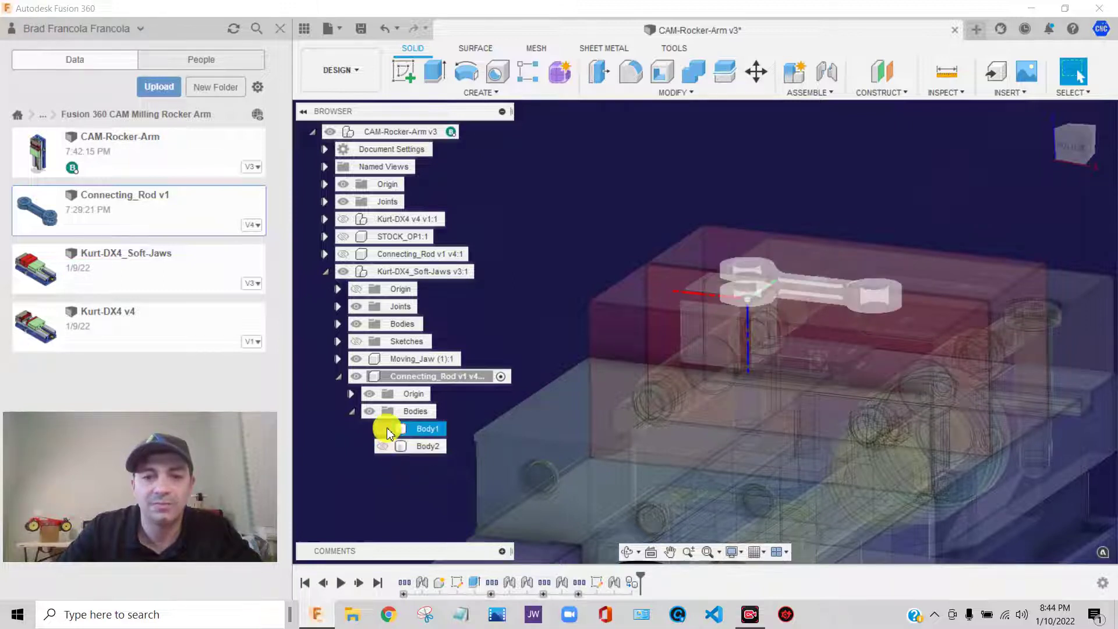
Rename the duplicated connecting rod body as Body_MOD and hide the original Body1.
{"action": "left_click", "coordinate": [425, 431]}
{"action": "double_click", "coordinate": [421, 449]}
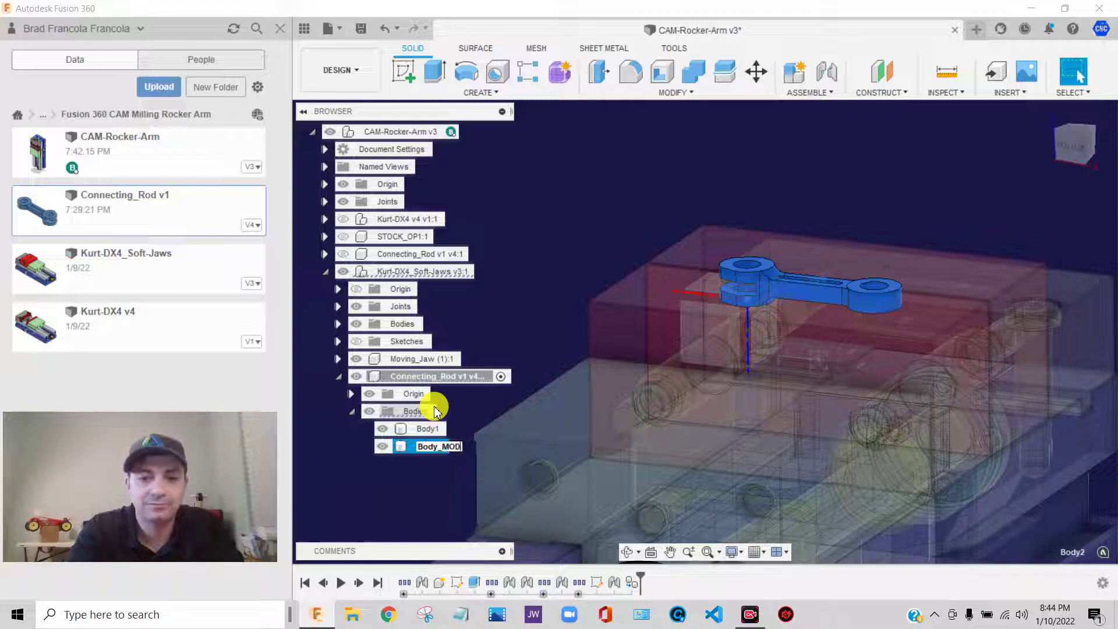
{"action": "key", "text": "Return"}
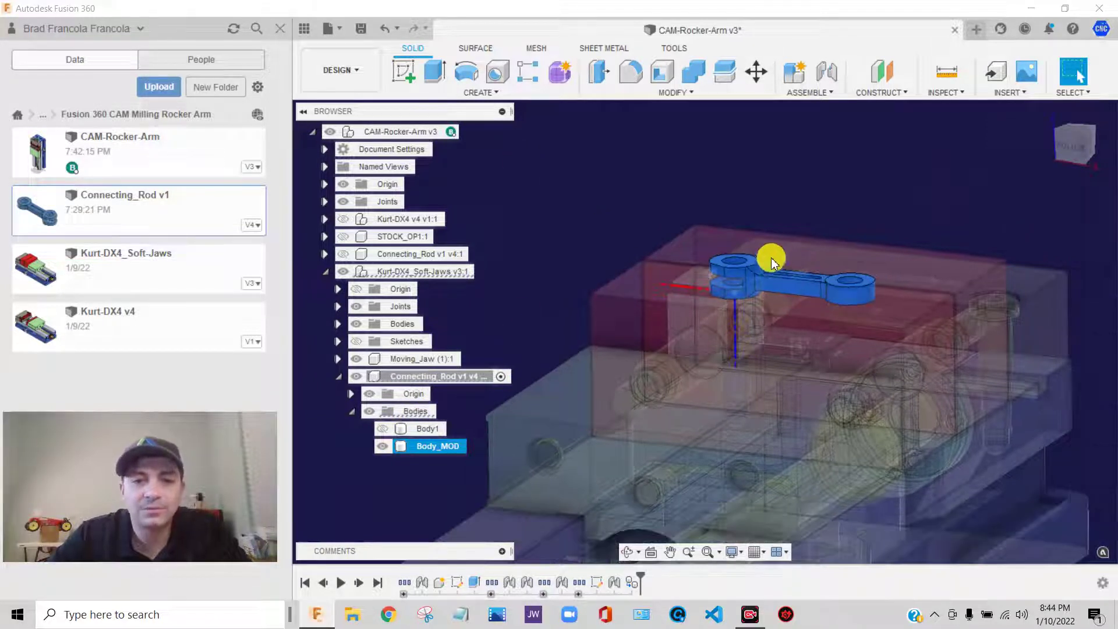
Isolate the active connecting rod component from the vise and soft jaws and hide its origin.
{"action": "scroll", "coordinate": [789, 270], "scroll_direction": "up", "scroll_amount": 5}
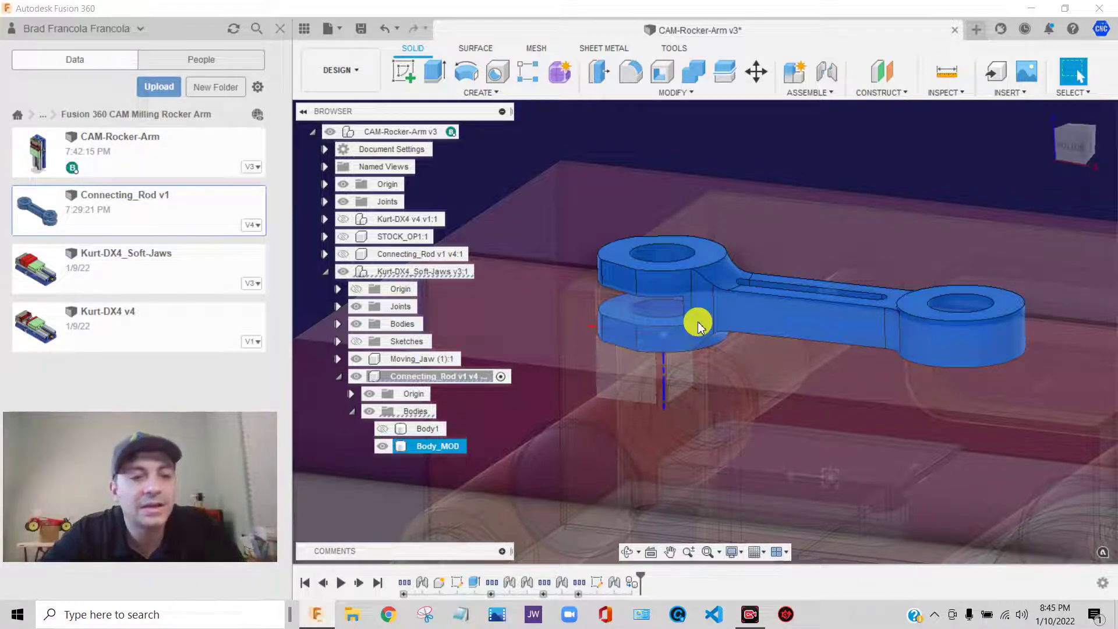
{"action": "scroll", "coordinate": [739, 226], "scroll_direction": "down", "scroll_amount": 4}
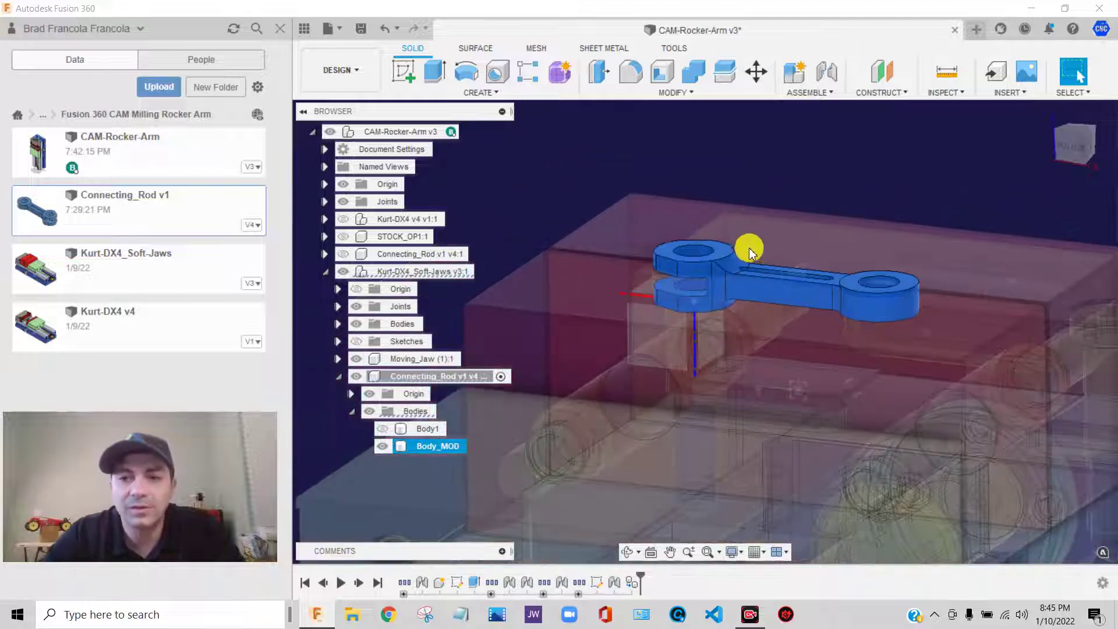
{"action": "mouse_move", "coordinate": [1082, 145]}
{"action": "left_mouse_down"}
{"action": "mouse_move", "coordinate": [1099, 131]}
{"action": "mouse_move", "coordinate": [1088, 145]}
{"action": "left_mouse_up"}
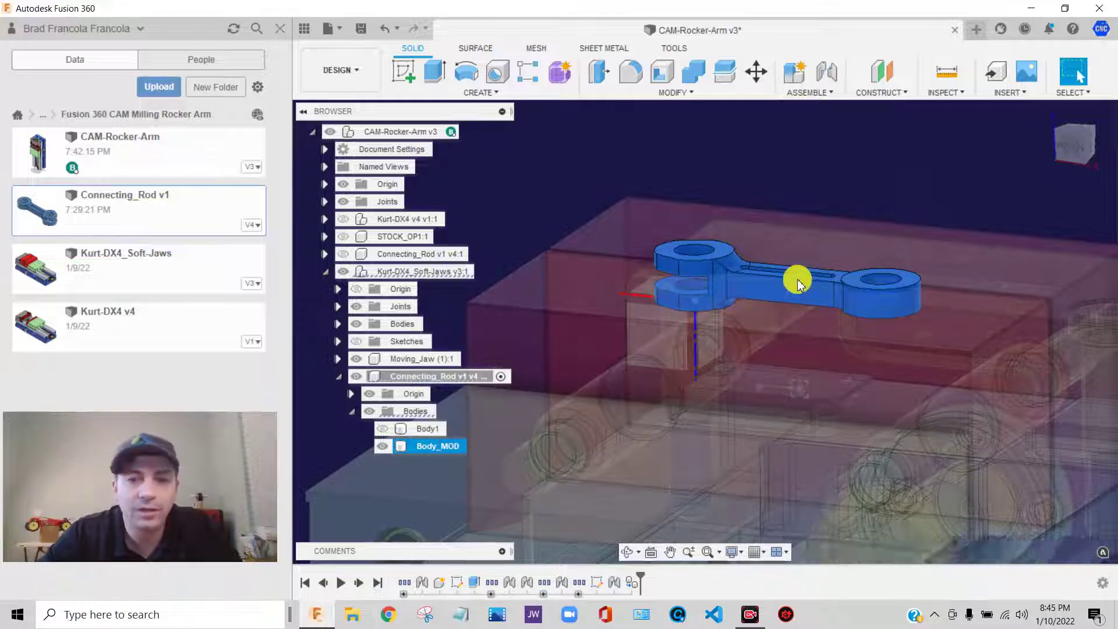
{"action": "scroll", "coordinate": [706, 272], "scroll_direction": "up", "scroll_amount": 5}
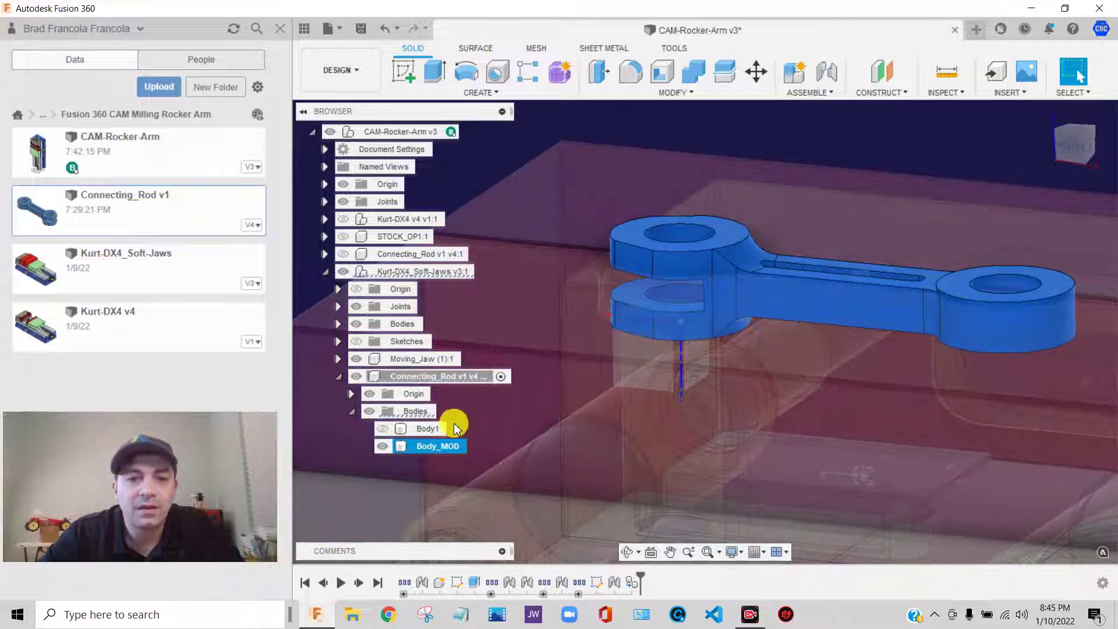
{"action": "right_click", "coordinate": [465, 376]}
{"action": "left_click", "coordinate": [515, 437]}
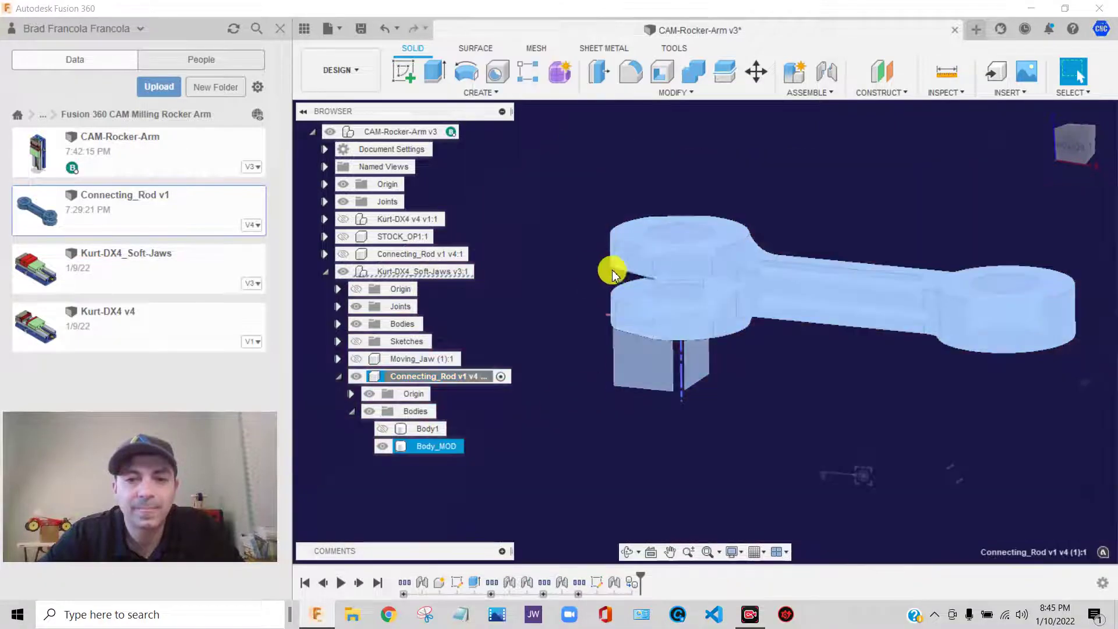
{"action": "scroll", "coordinate": [562, 402], "scroll_direction": "down", "scroll_amount": 3}
{"action": "scroll", "coordinate": [658, 291], "scroll_direction": "up", "scroll_amount": 3}
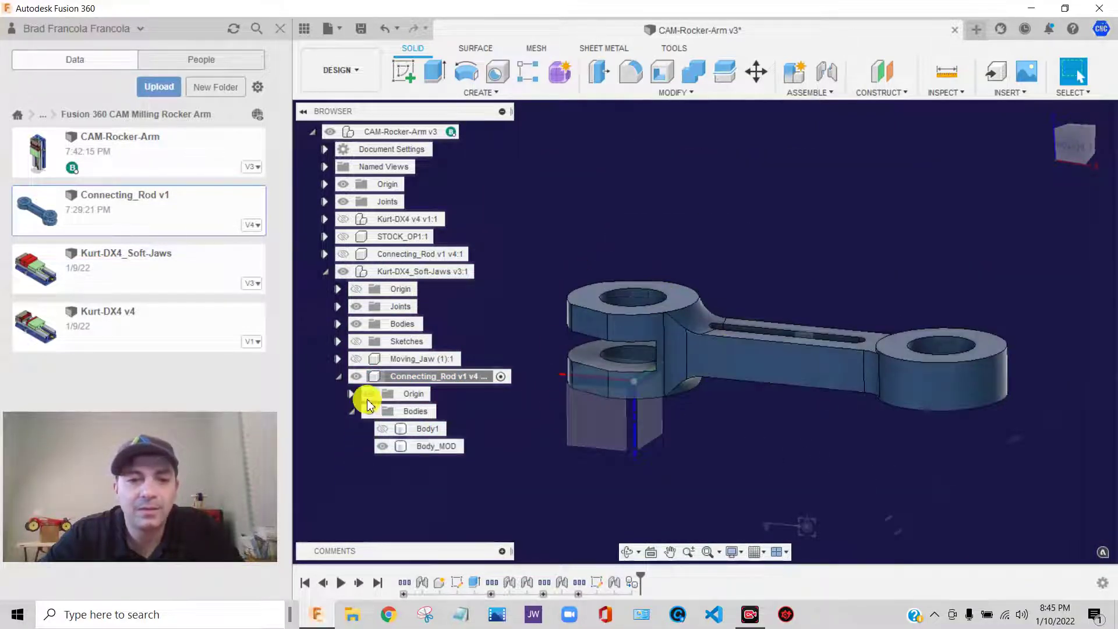
{"action": "scroll", "coordinate": [761, 320], "scroll_direction": "down", "scroll_amount": 3}
{"action": "scroll", "coordinate": [734, 329], "scroll_direction": "up", "scroll_amount": 3}
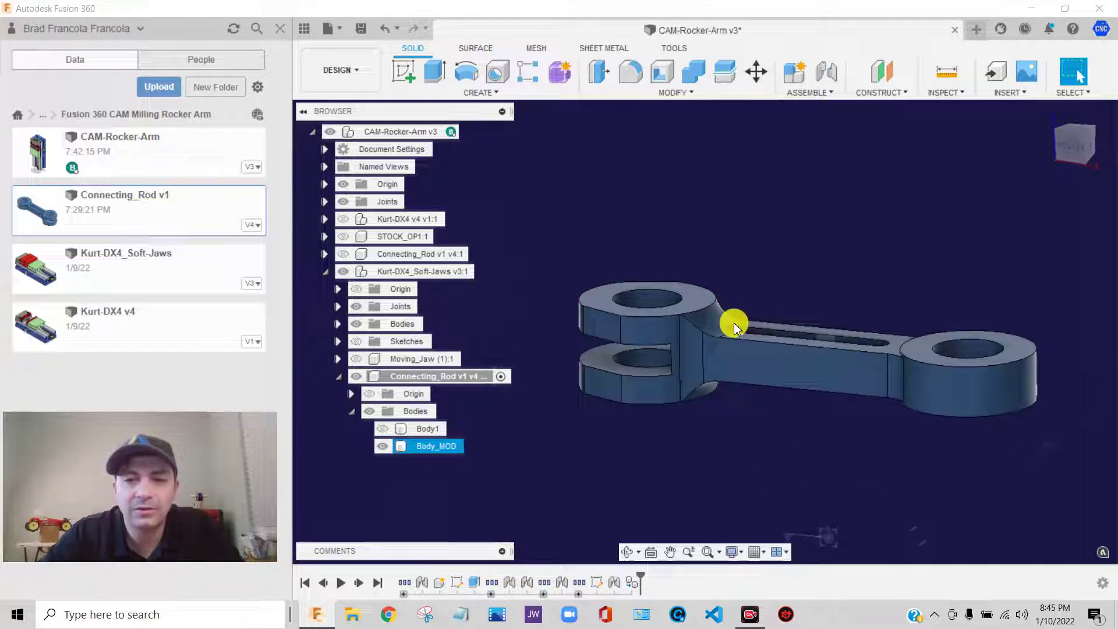
Use Remove Faces to delete the elongated slot pocket on the back side of Body_MOD's connecting web.
{"action": "left_click", "coordinate": [1073, 142]}
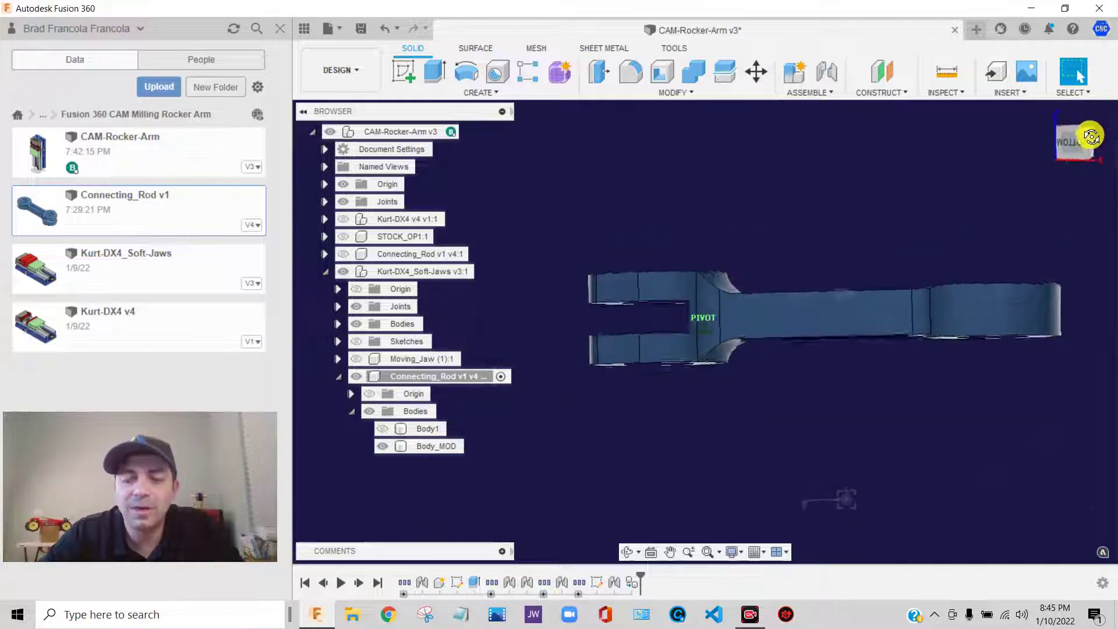
{"action": "left_click_drag", "start_coordinate": [1090, 136], "coordinate": [811, 219]}
{"action": "left_click", "coordinate": [689, 94]}
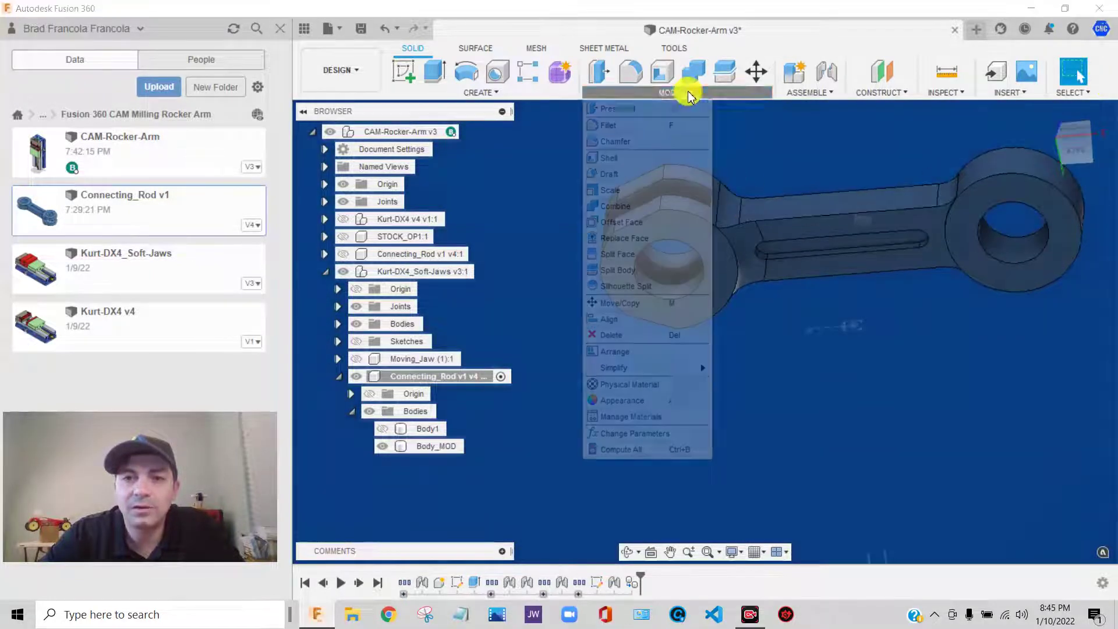
{"action": "mouse_move", "coordinate": [643, 368]}
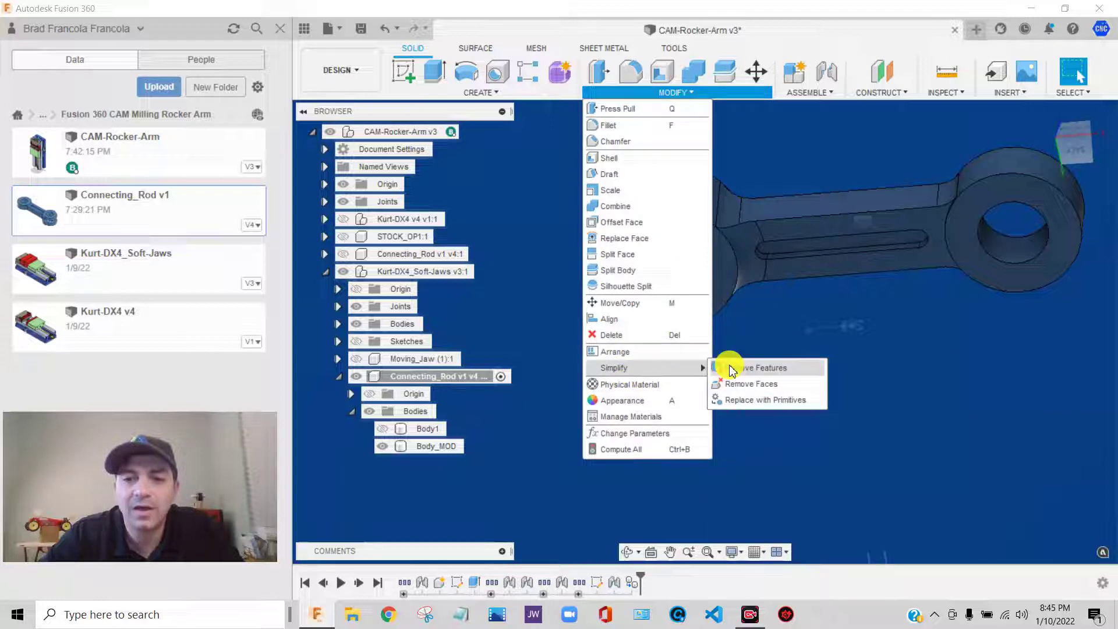
{"action": "left_click", "coordinate": [751, 384]}
{"action": "left_click", "coordinate": [1078, 110]}
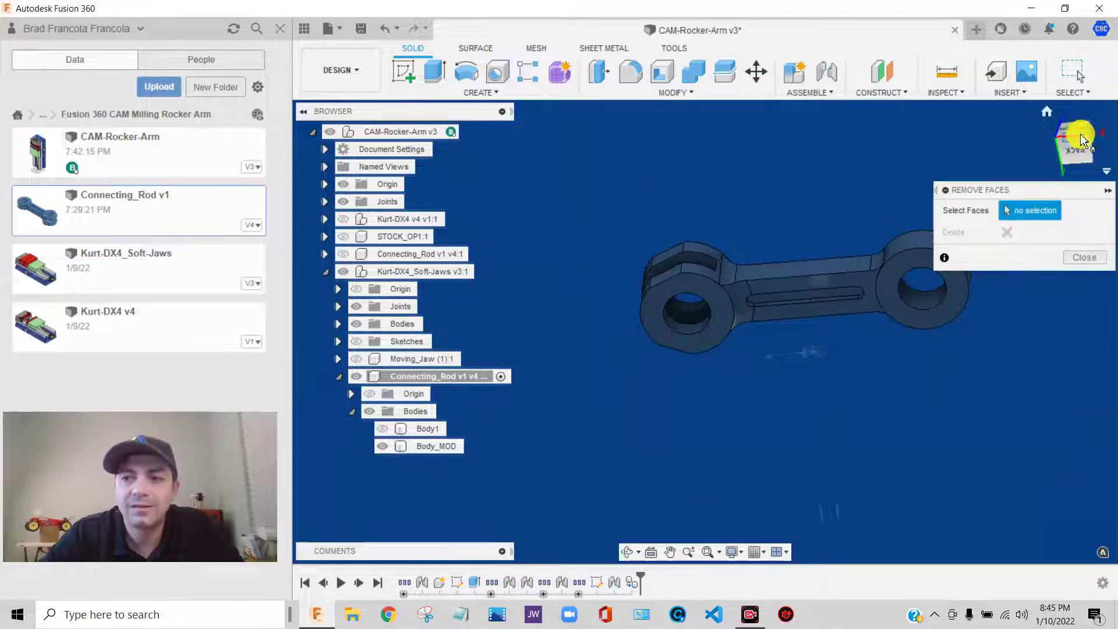
{"action": "scroll", "coordinate": [798, 247], "scroll_direction": "up", "scroll_amount": 5}
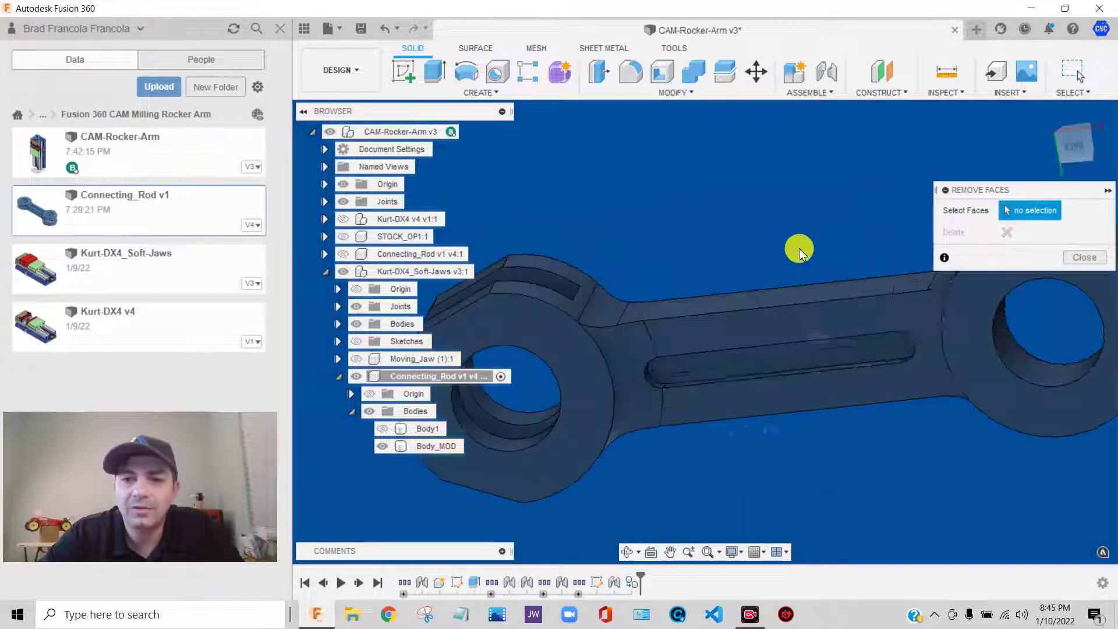
{"action": "left_click", "coordinate": [732, 367]}
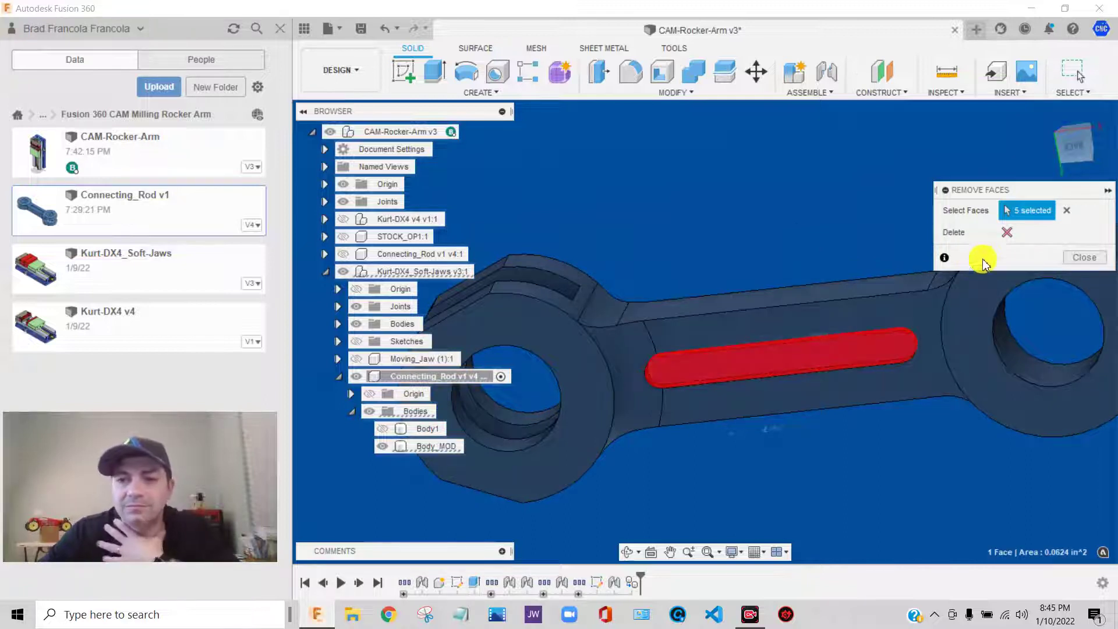
{"action": "left_click", "coordinate": [1009, 238]}
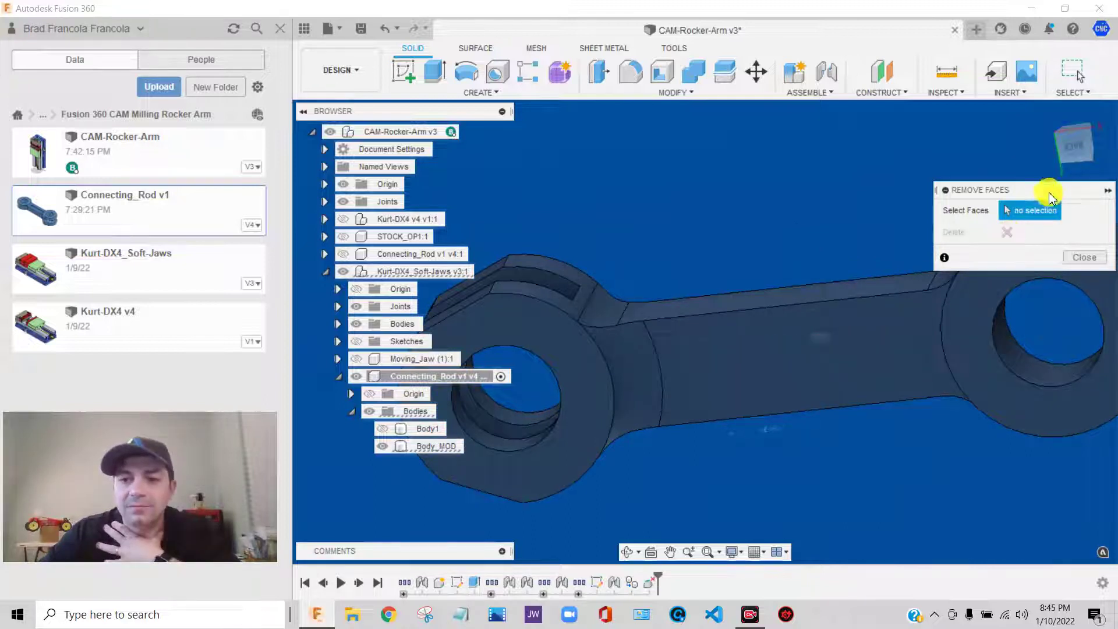
{"action": "left_click", "coordinate": [1074, 143]}
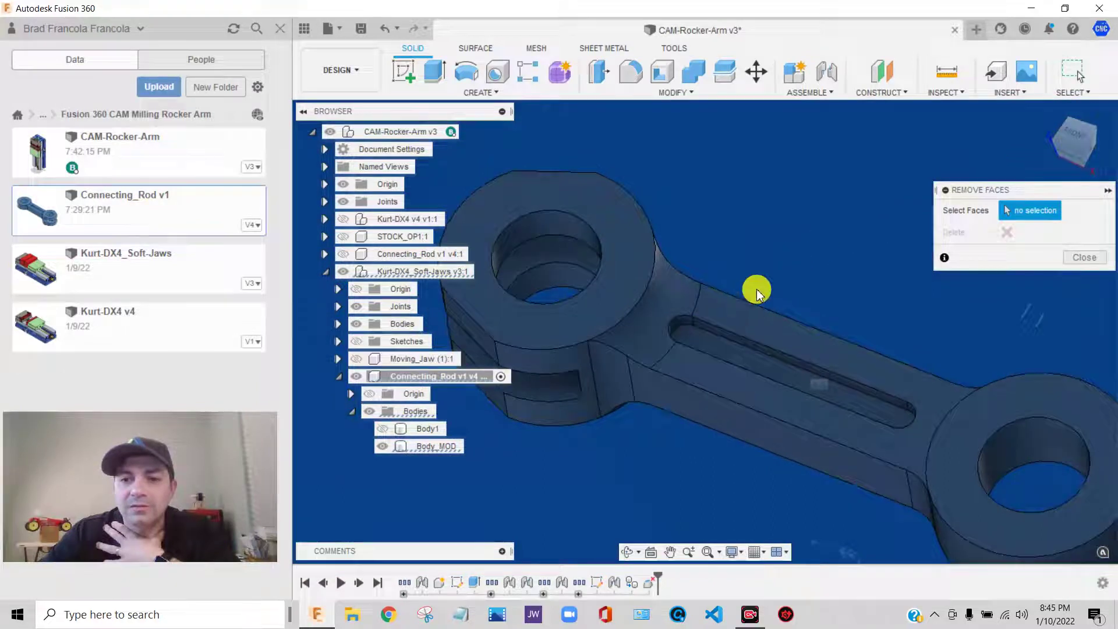
Remove the faces of the remaining elongated slot pocket on the front side of Body_MOD's connecting web.
{"action": "scroll", "coordinate": [718, 344], "scroll_direction": "up", "scroll_amount": 3}
{"action": "left_click", "coordinate": [715, 362]}
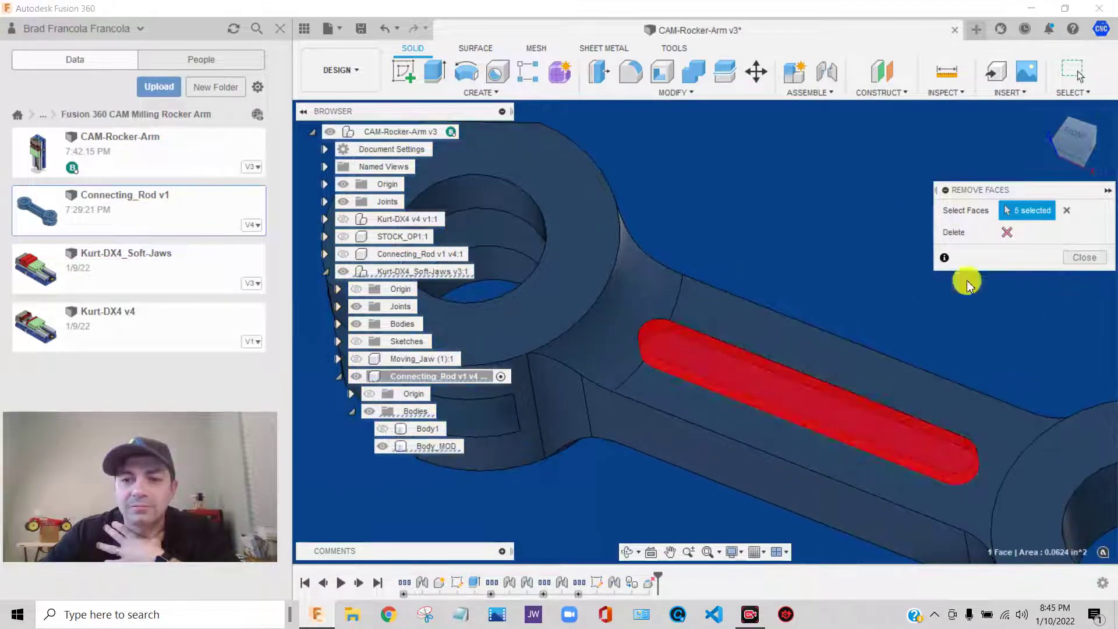
{"action": "left_click", "coordinate": [1006, 234]}
Remove the cylindrical face of the through bore in the solid, non-forked end of Body_MOD.
{"action": "scroll", "coordinate": [998, 175], "scroll_direction": "down", "scroll_amount": 4}
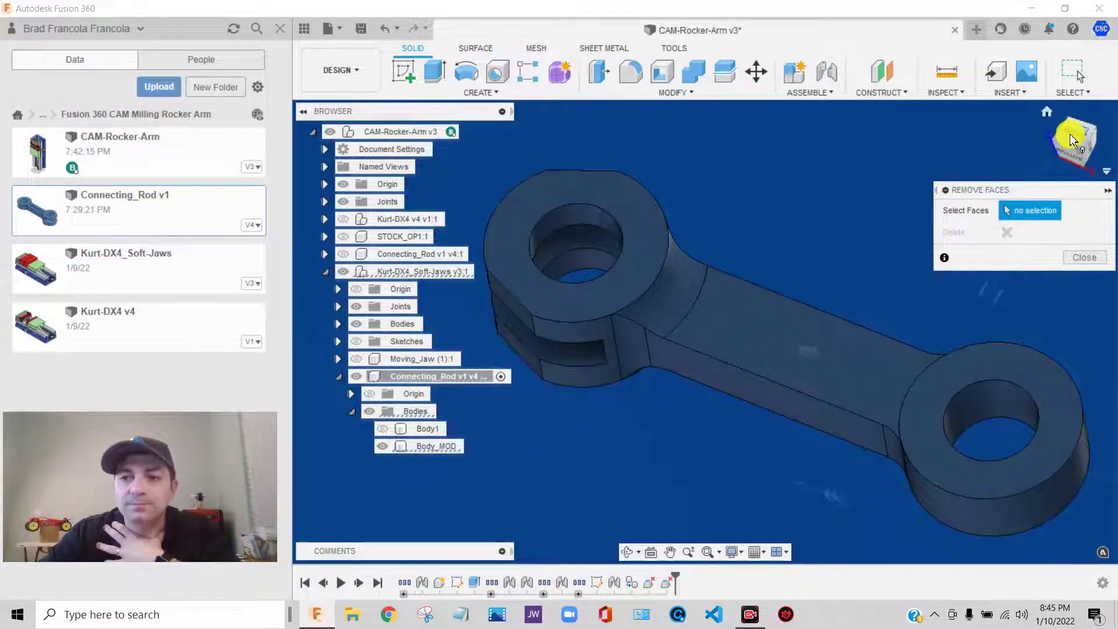
{"action": "middle_click_drag", "start_coordinate": [1070, 140], "coordinate": [1091, 117], "text": "shift"}
{"action": "left_click_drag", "start_coordinate": [1092, 123], "coordinate": [1090, 126]}
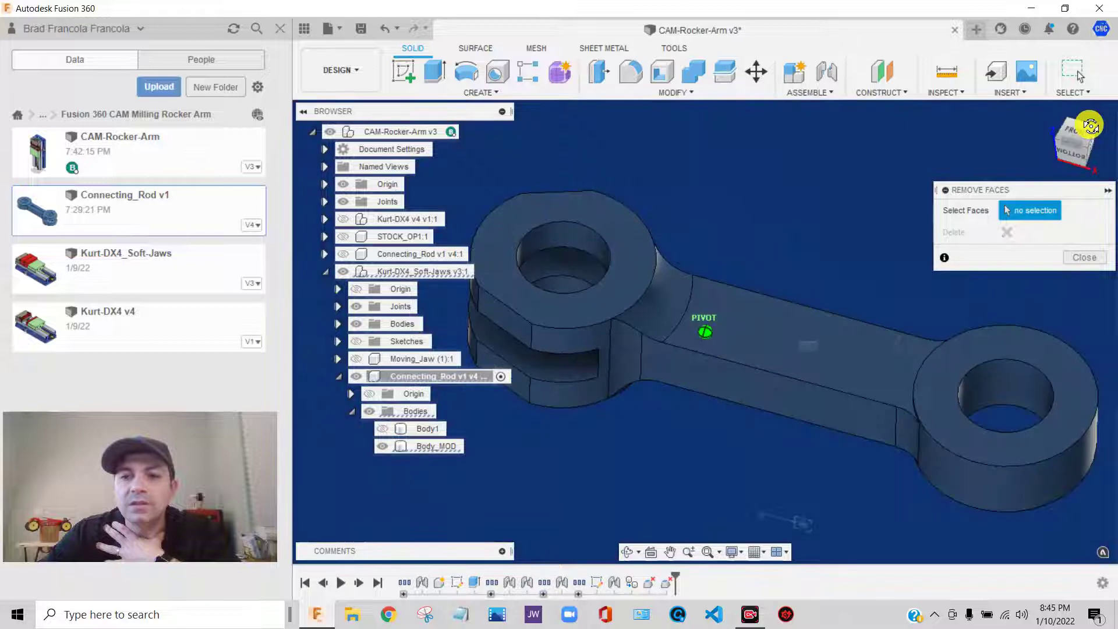
{"action": "left_click", "coordinate": [998, 384]}
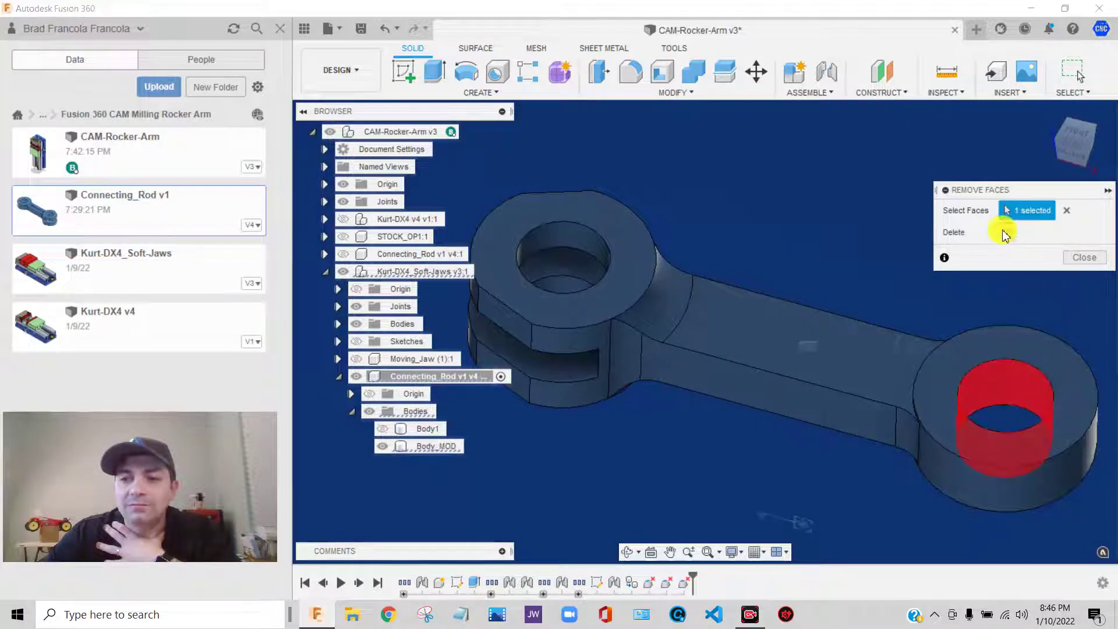
{"action": "left_click", "coordinate": [1003, 232]}
Remove the clevis slot faces together with the pin bore faces so the forked end of Body_MOD becomes solid.
{"action": "scroll", "coordinate": [860, 238], "scroll_direction": "down", "scroll_amount": 3}
{"action": "mouse_move", "coordinate": [1090, 127]}
{"action": "left_mouse_down"}
{"action": "mouse_move", "coordinate": [1089, 67]}
{"action": "mouse_move", "coordinate": [1089, 114]}
{"action": "left_mouse_up"}
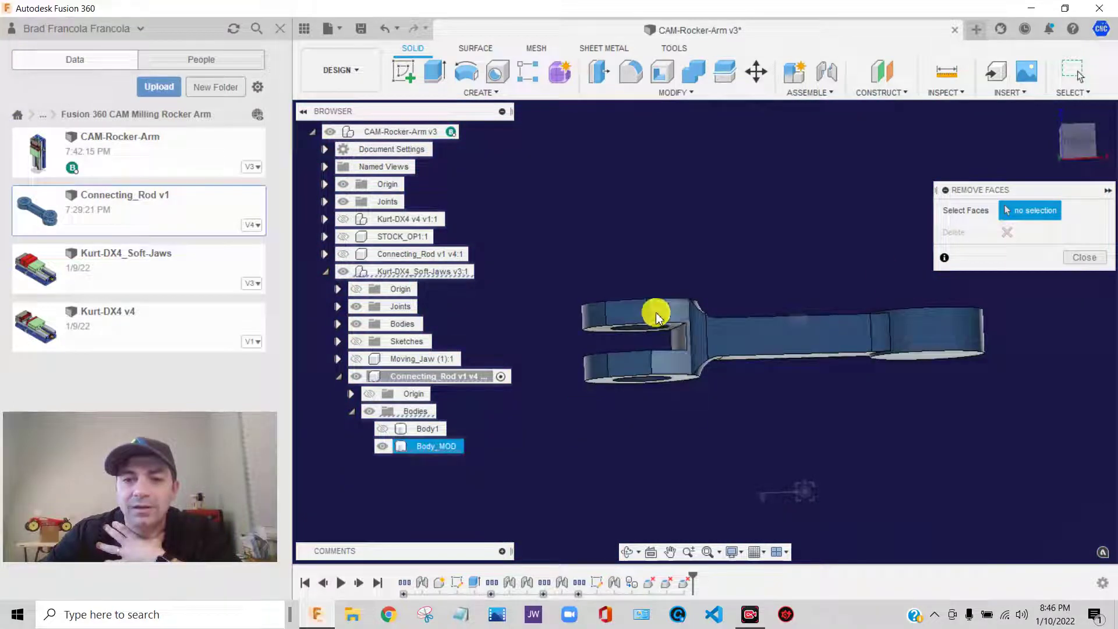
{"action": "left_click", "coordinate": [1079, 145]}
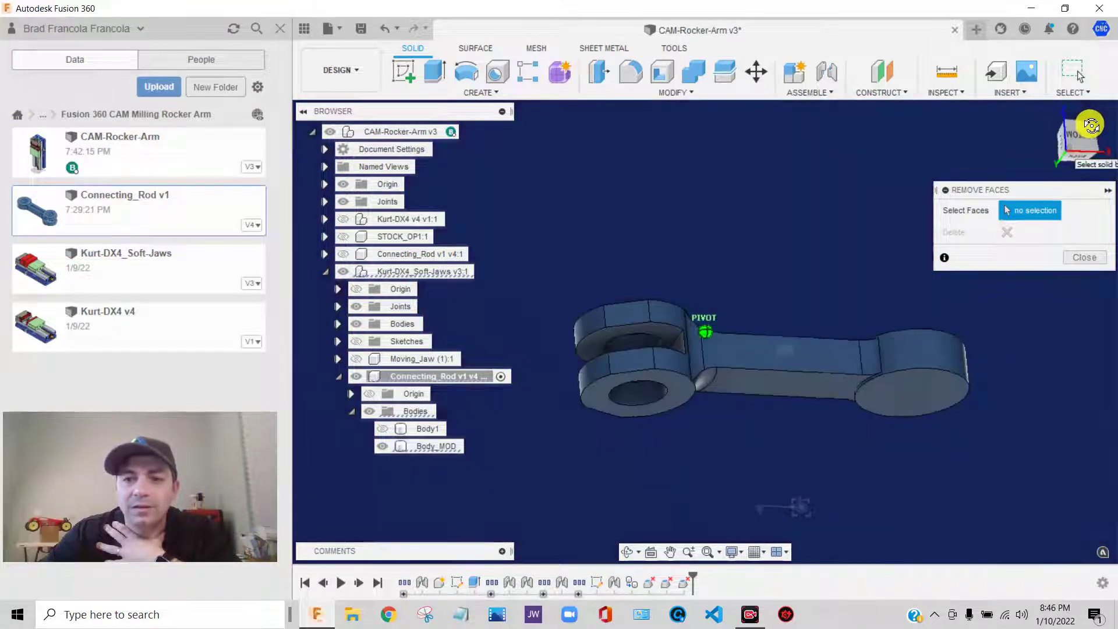
{"action": "scroll", "coordinate": [686, 372], "scroll_direction": "up", "scroll_amount": 5}
{"action": "left_click", "coordinate": [727, 227]}
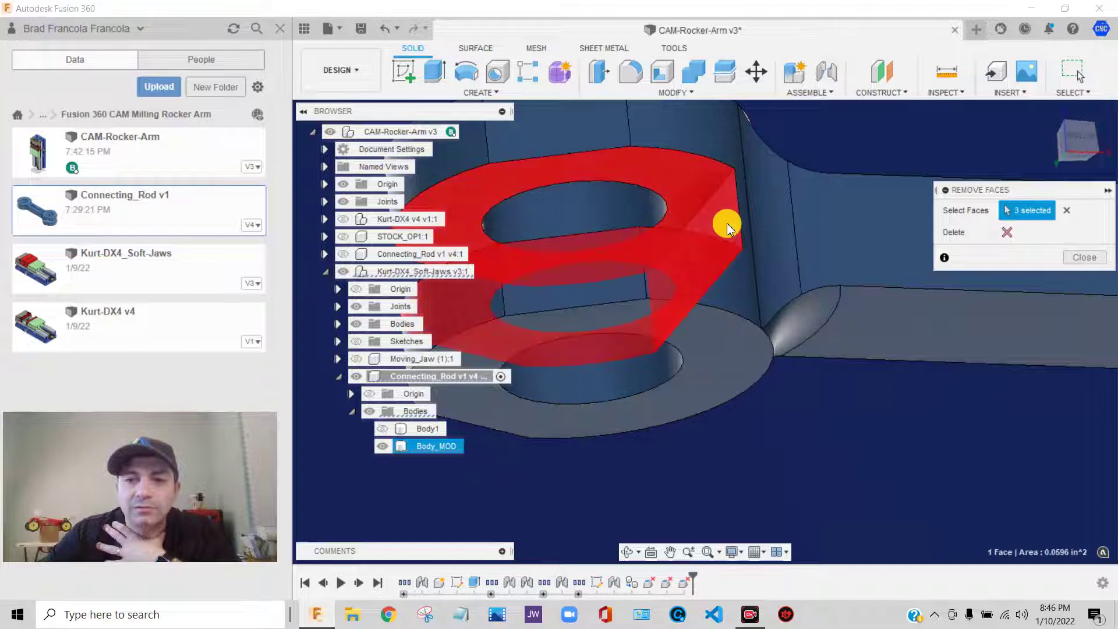
{"action": "left_click", "coordinate": [618, 214]}
{"action": "scroll", "coordinate": [639, 372], "scroll_direction": "down", "scroll_amount": 3}
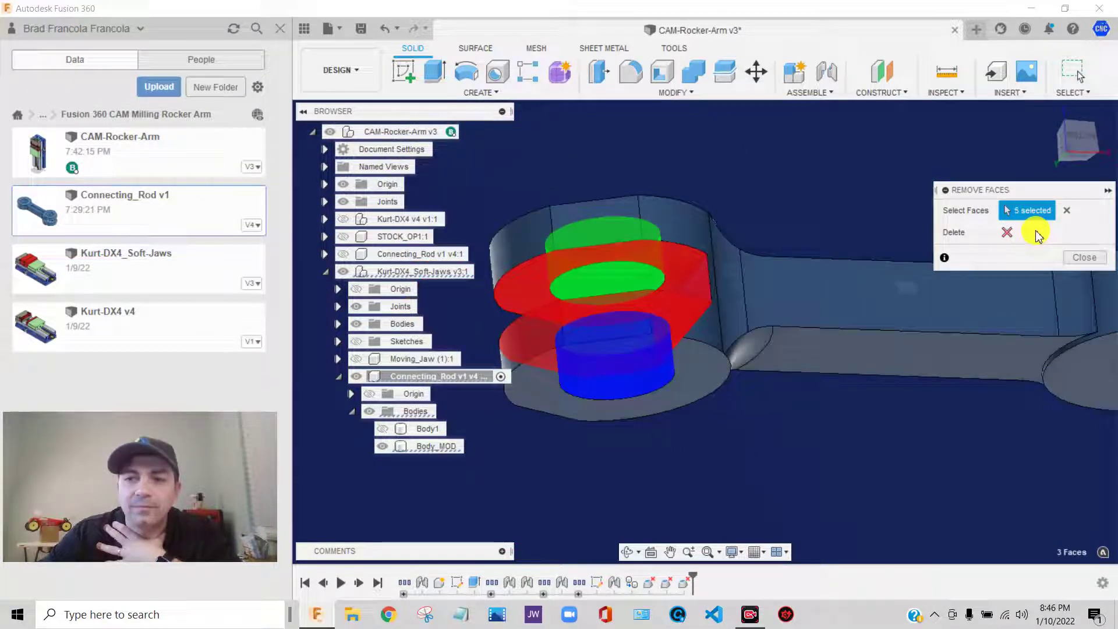
{"action": "left_click", "coordinate": [1009, 234]}
Remove the two angled flat faces on the outer rim of the formerly forked end so its boss becomes fully round.
{"action": "scroll", "coordinate": [824, 281], "scroll_direction": "down", "scroll_amount": 2}
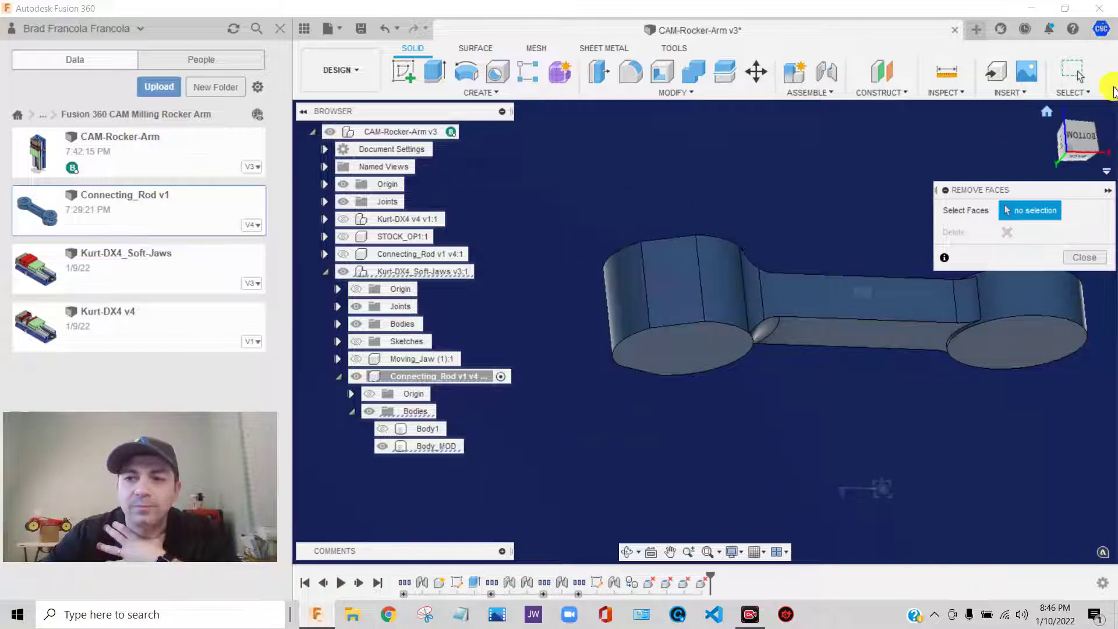
{"action": "left_click_drag", "start_coordinate": [1087, 141], "coordinate": [1055, 181]}
{"action": "middle_click_drag", "start_coordinate": [1055, 181], "coordinate": [1052, 163], "text": "shift"}
{"action": "left_click_drag", "start_coordinate": [1052, 164], "coordinate": [1056, 176]}
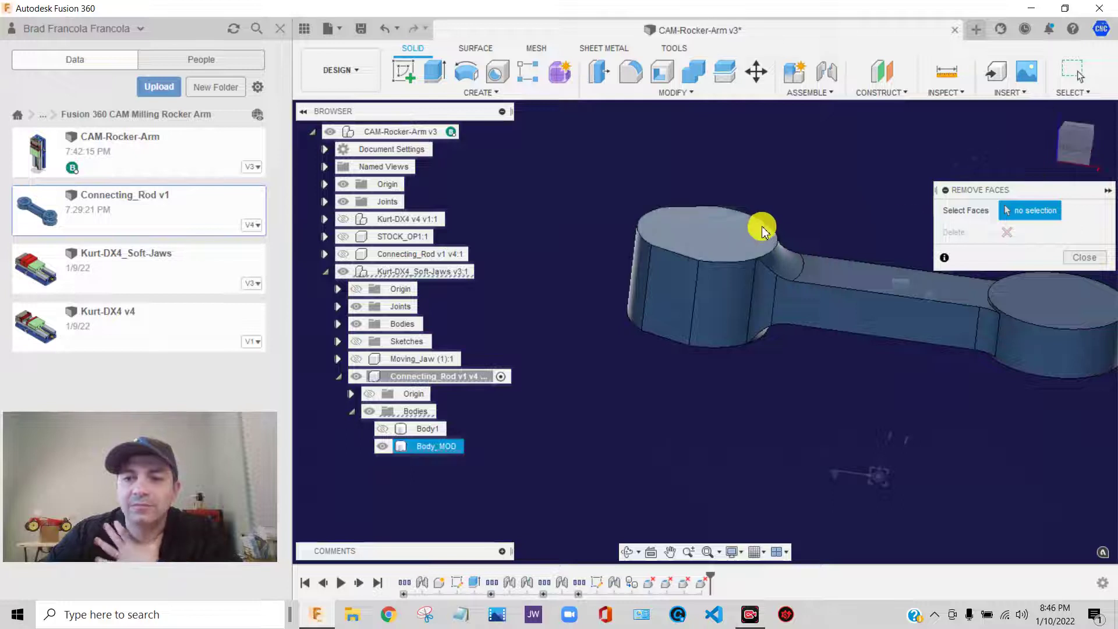
{"action": "scroll", "coordinate": [761, 227], "scroll_direction": "down", "scroll_amount": 3}
{"action": "scroll", "coordinate": [550, 246], "scroll_direction": "down", "scroll_amount": 3}
{"action": "scroll", "coordinate": [823, 211], "scroll_direction": "up", "scroll_amount": 3}
{"action": "scroll", "coordinate": [804, 211], "scroll_direction": "down", "scroll_amount": 2}
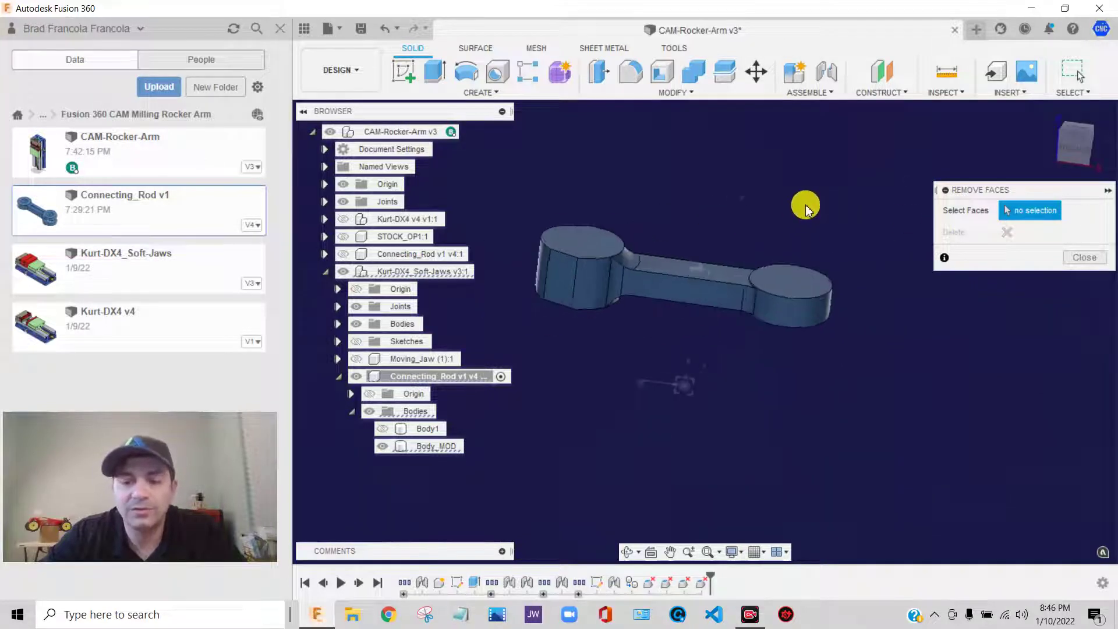
{"action": "scroll", "coordinate": [658, 231], "scroll_direction": "up", "scroll_amount": 4}
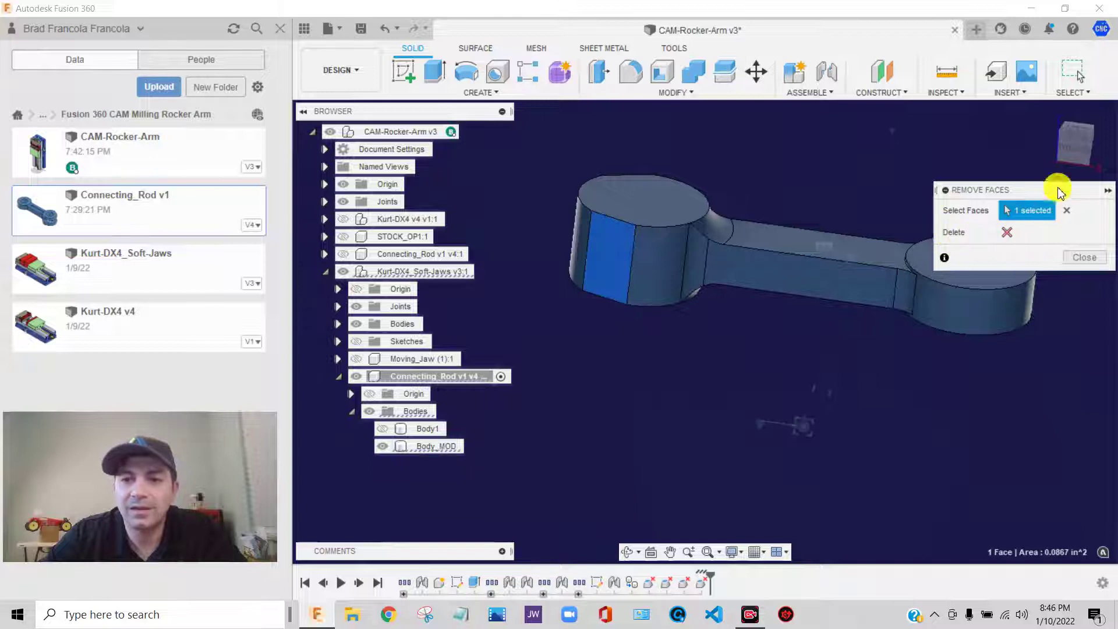
{"action": "left_click_drag", "start_coordinate": [1069, 171], "coordinate": [1067, 225]}
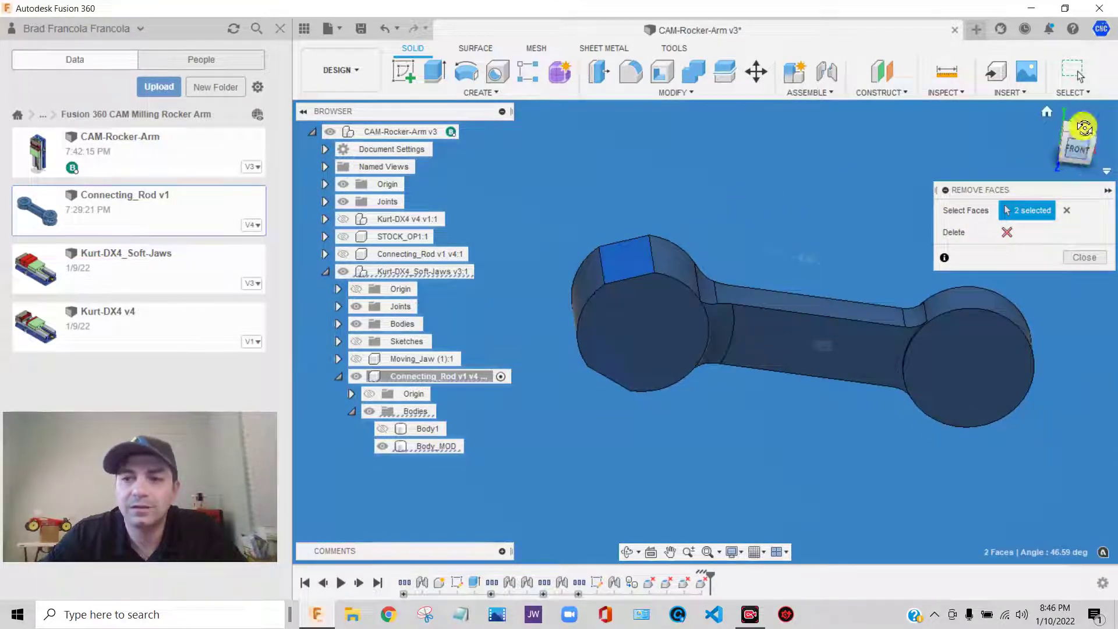
{"action": "left_click", "coordinate": [1084, 127]}
{"action": "left_click", "coordinate": [1006, 233]}
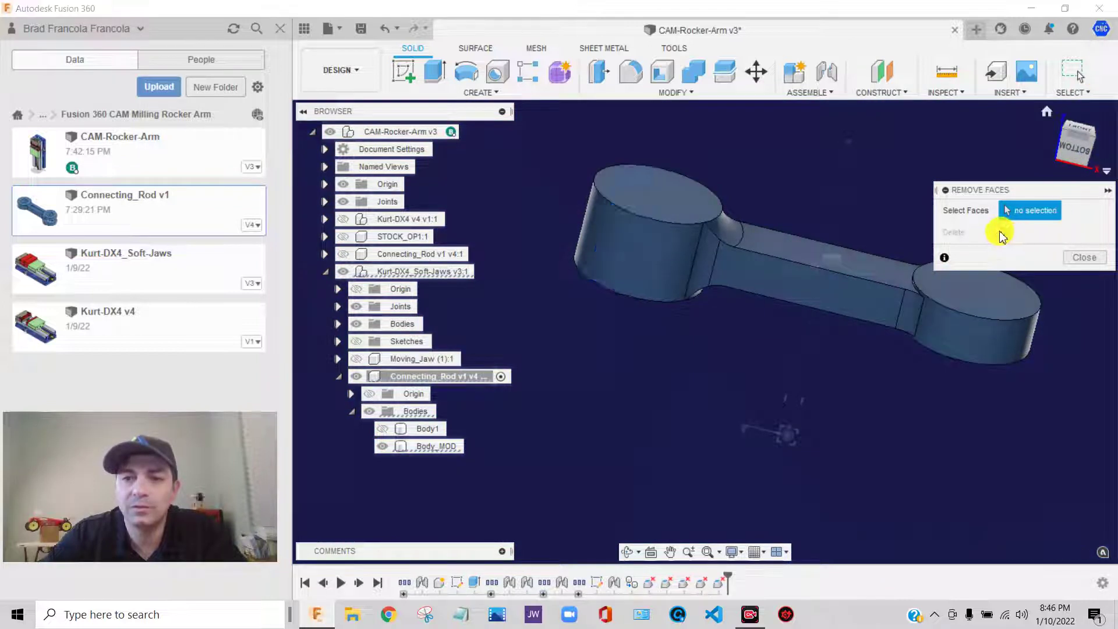
{"action": "scroll", "coordinate": [783, 255], "scroll_direction": "down", "scroll_amount": 2}
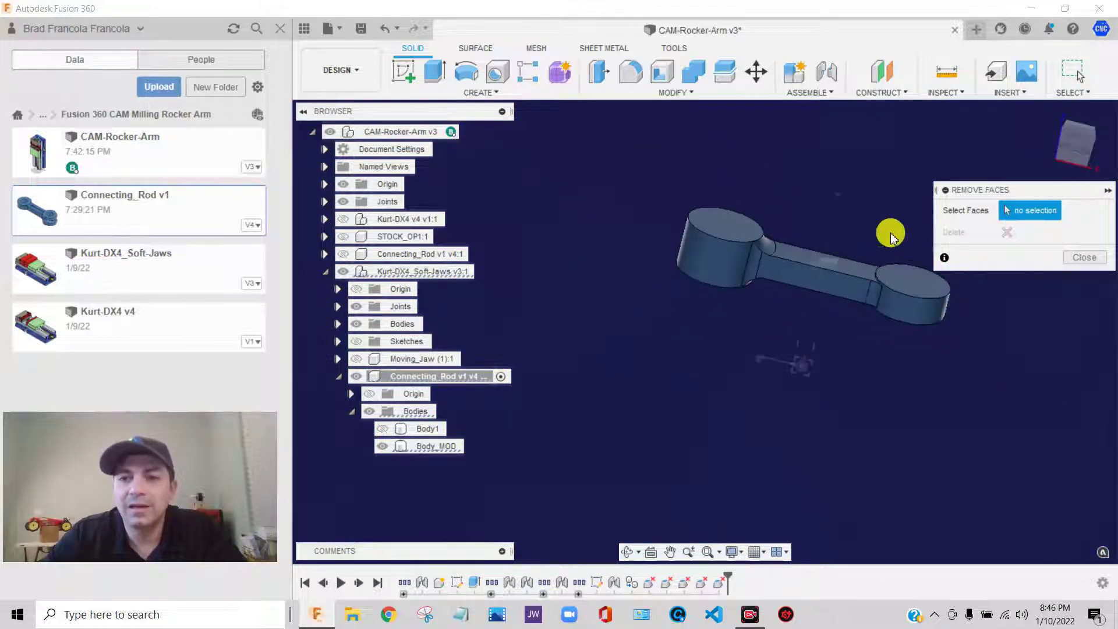
{"action": "left_click", "coordinate": [1058, 159]}
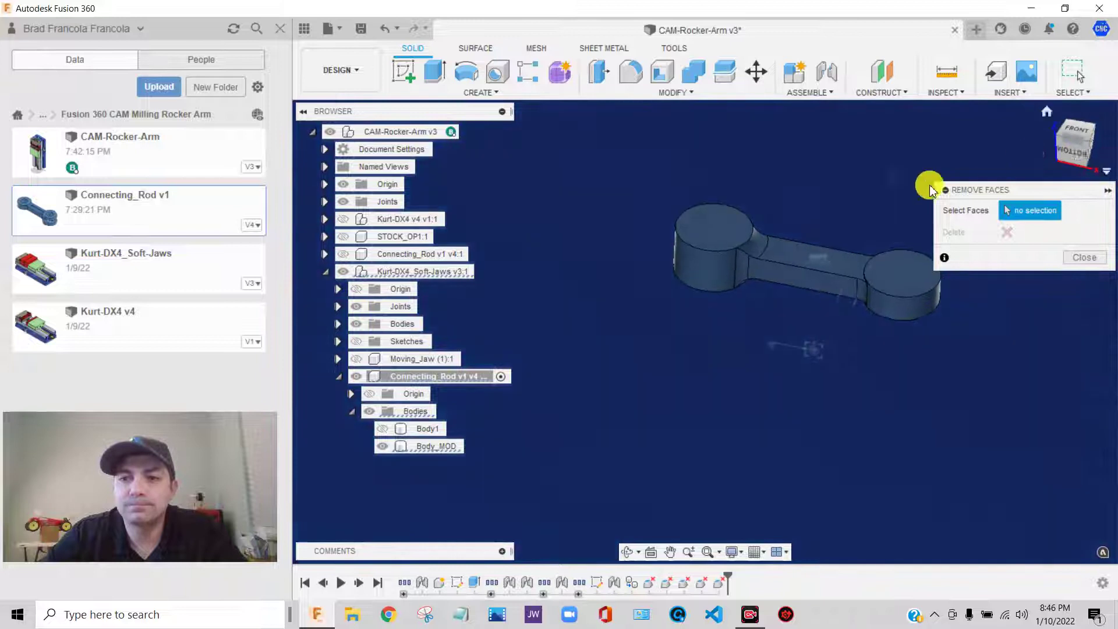
{"action": "scroll", "coordinate": [768, 244], "scroll_direction": "up", "scroll_amount": 3}
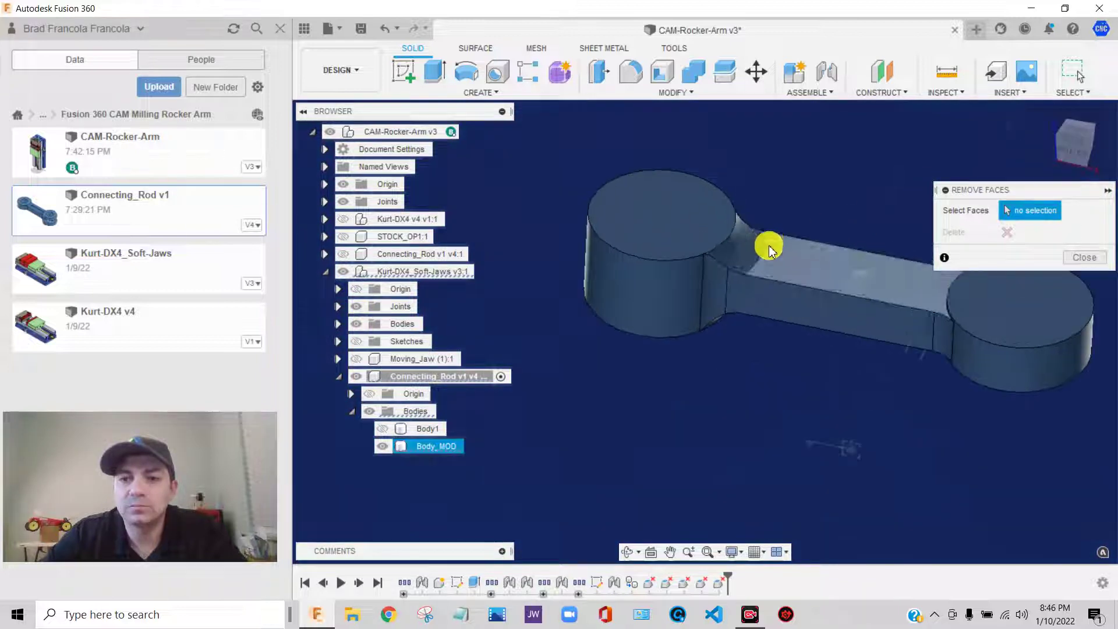
{"action": "left_click", "coordinate": [1073, 151]}
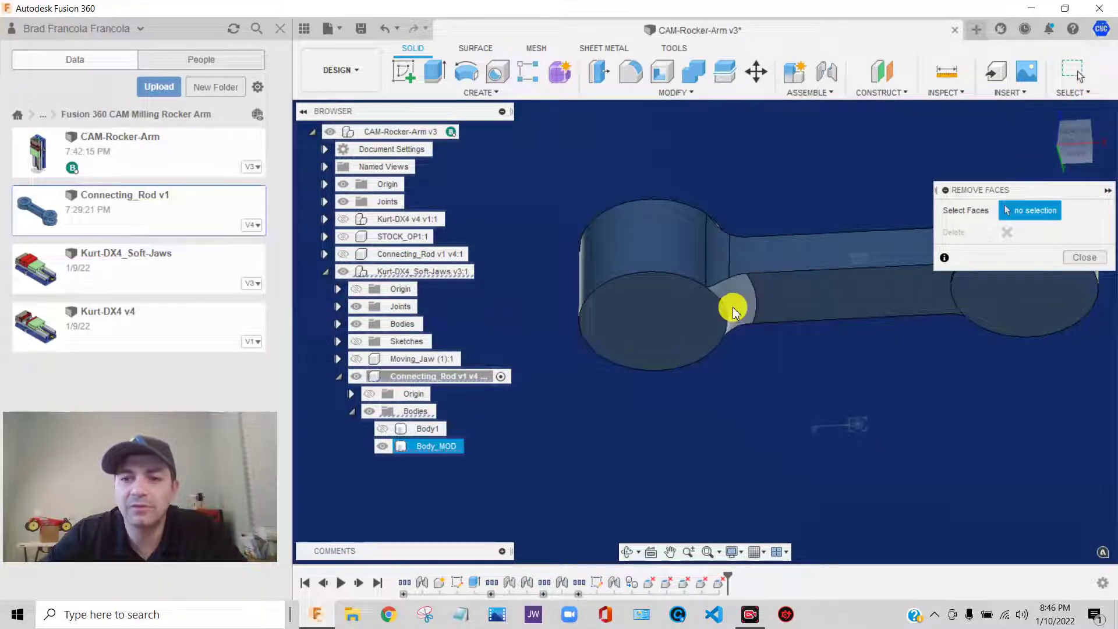
{"action": "left_click", "coordinate": [1067, 156]}
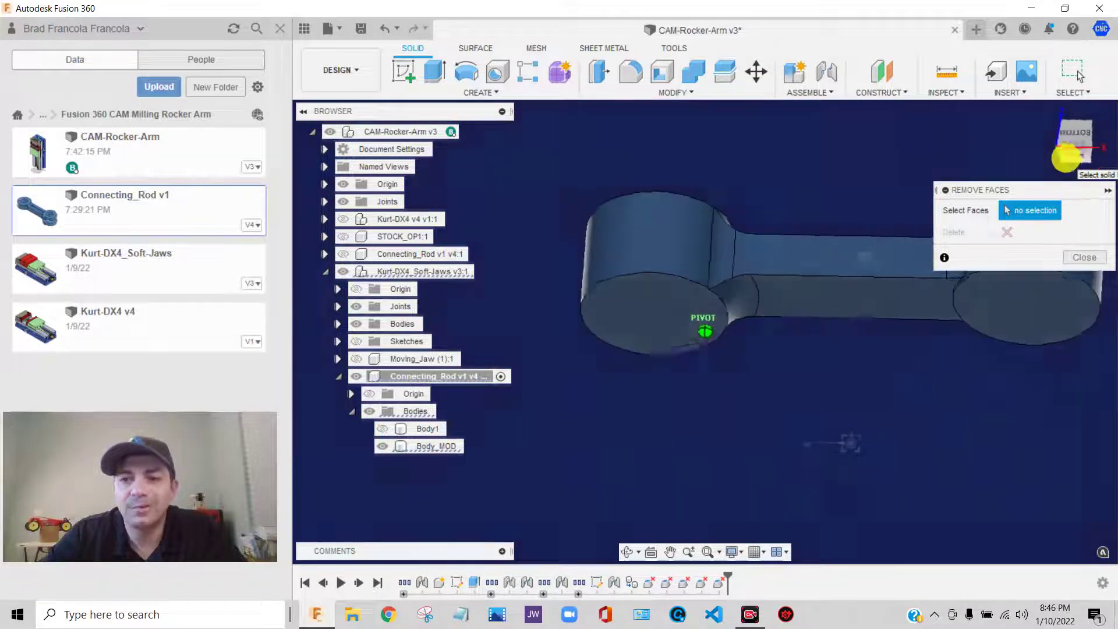
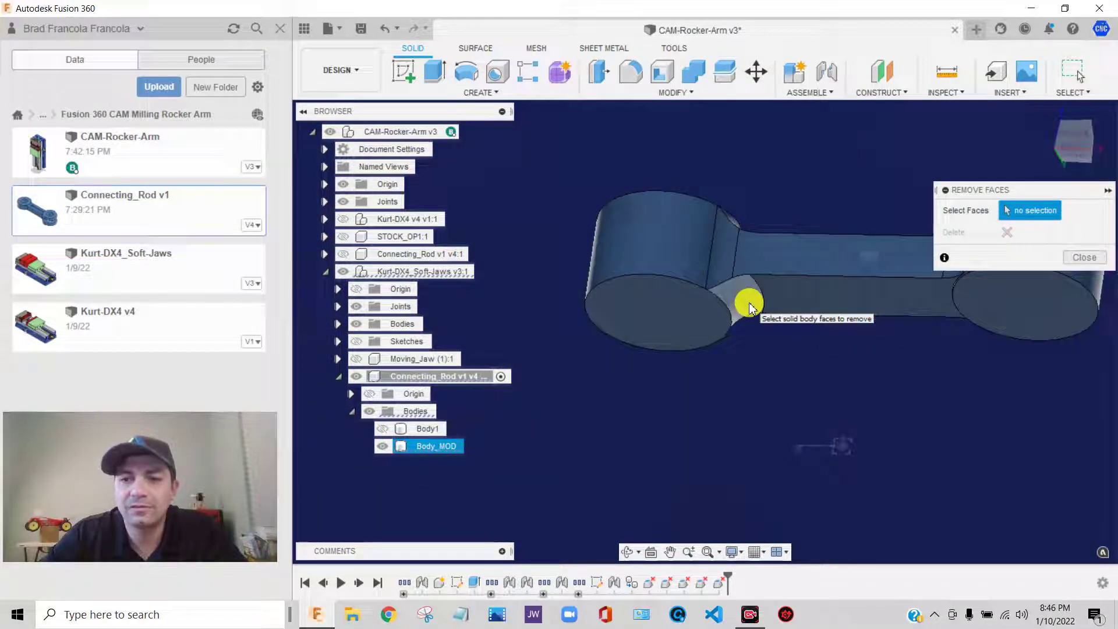
Remove the four transition faces where Body_MOD's large, formerly forked boss blends into the connecting web.
{"action": "left_click", "coordinate": [1077, 141]}
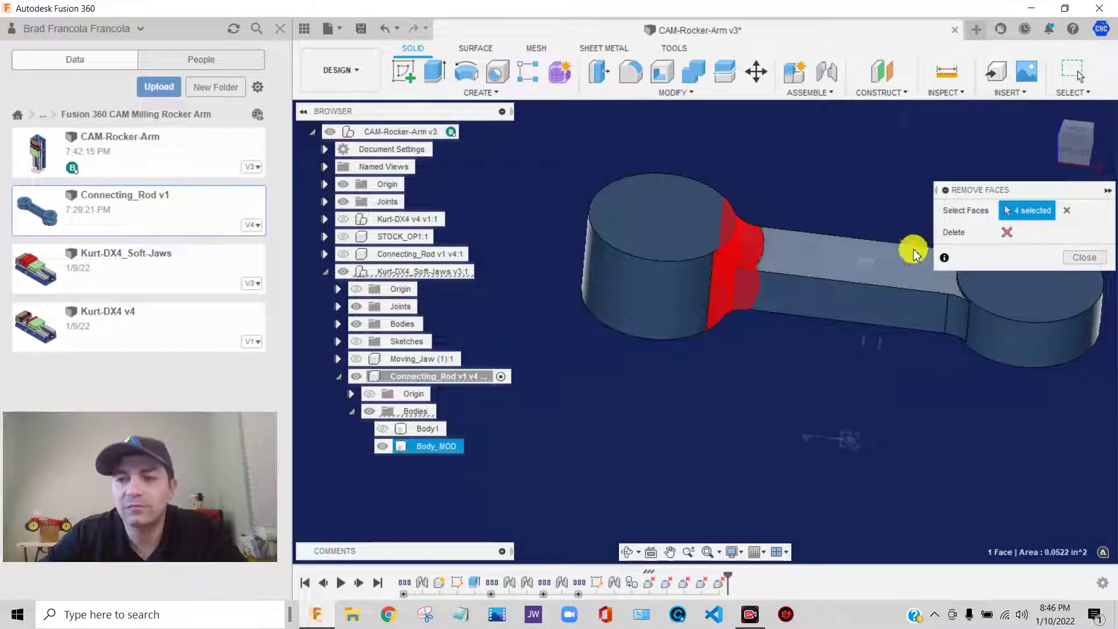
{"action": "left_click", "coordinate": [1010, 236]}
{"action": "scroll", "coordinate": [836, 232], "scroll_direction": "down", "scroll_amount": 1}
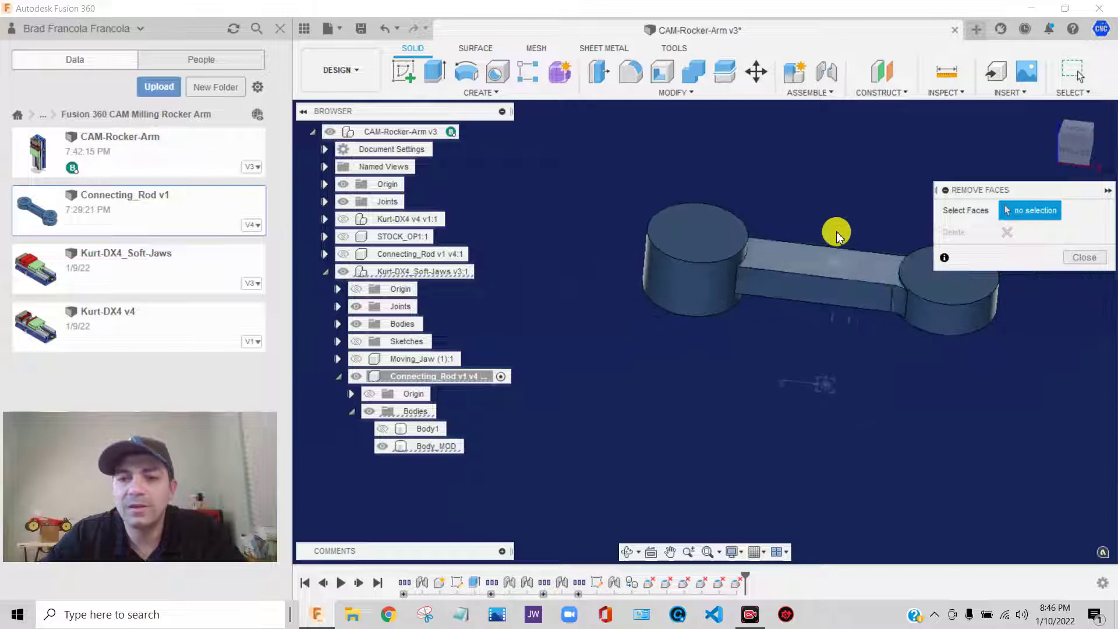
{"action": "scroll", "coordinate": [856, 218], "scroll_direction": "up", "scroll_amount": 3}
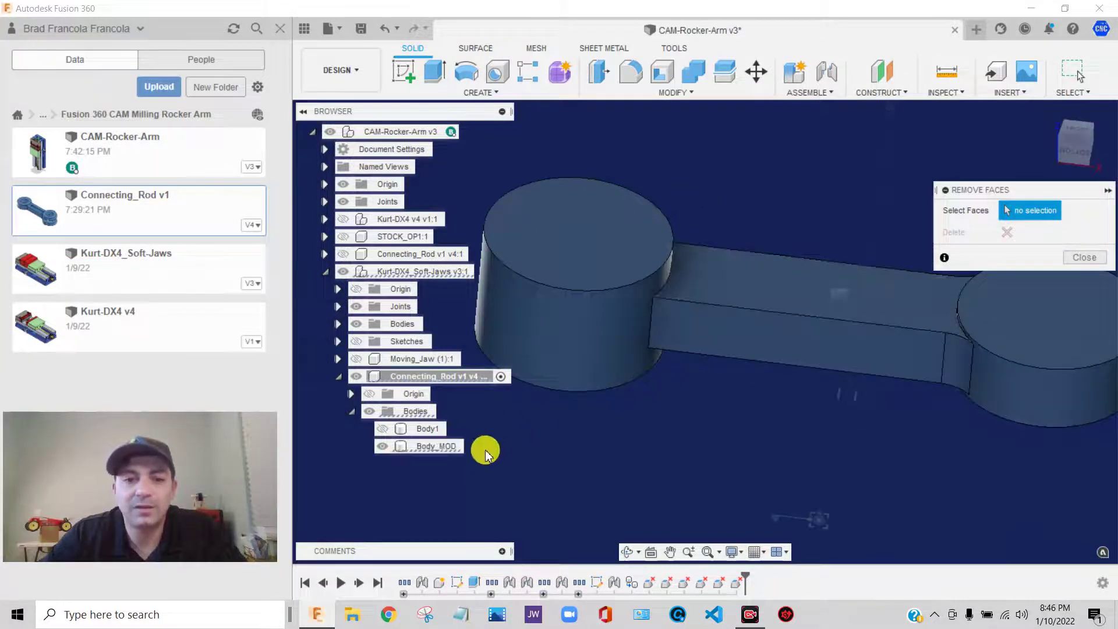
Compare the simplified Body_MOD with the original rod by showing and hiding Body1.
{"action": "left_click", "coordinate": [382, 430]}
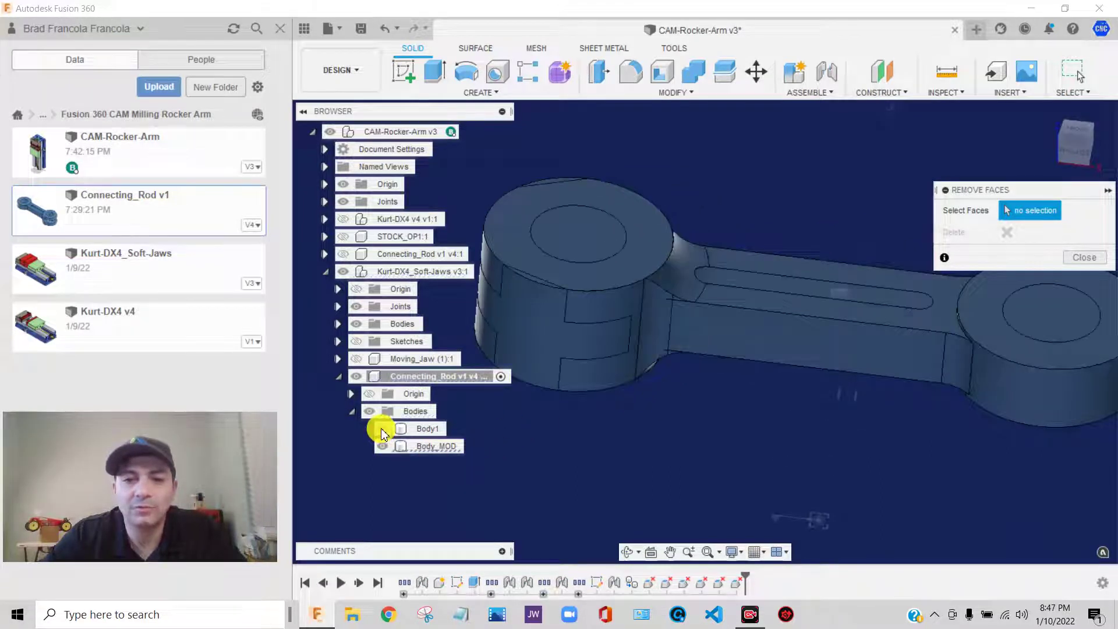
{"action": "left_click", "coordinate": [414, 428]}
{"action": "left_click", "coordinate": [483, 445]}
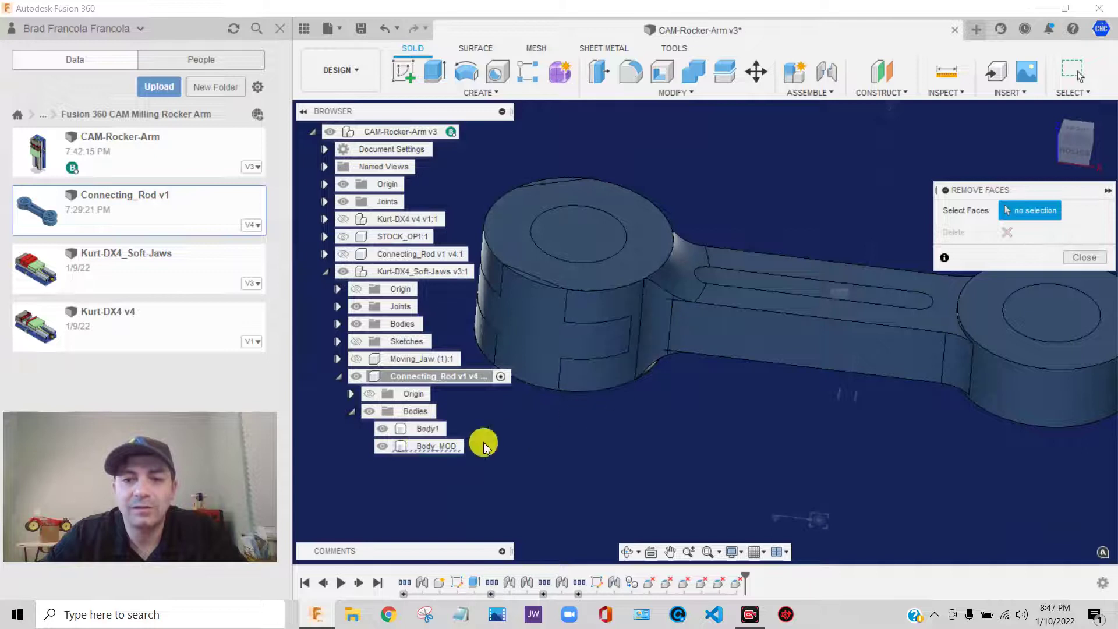
{"action": "left_click", "coordinate": [382, 430]}
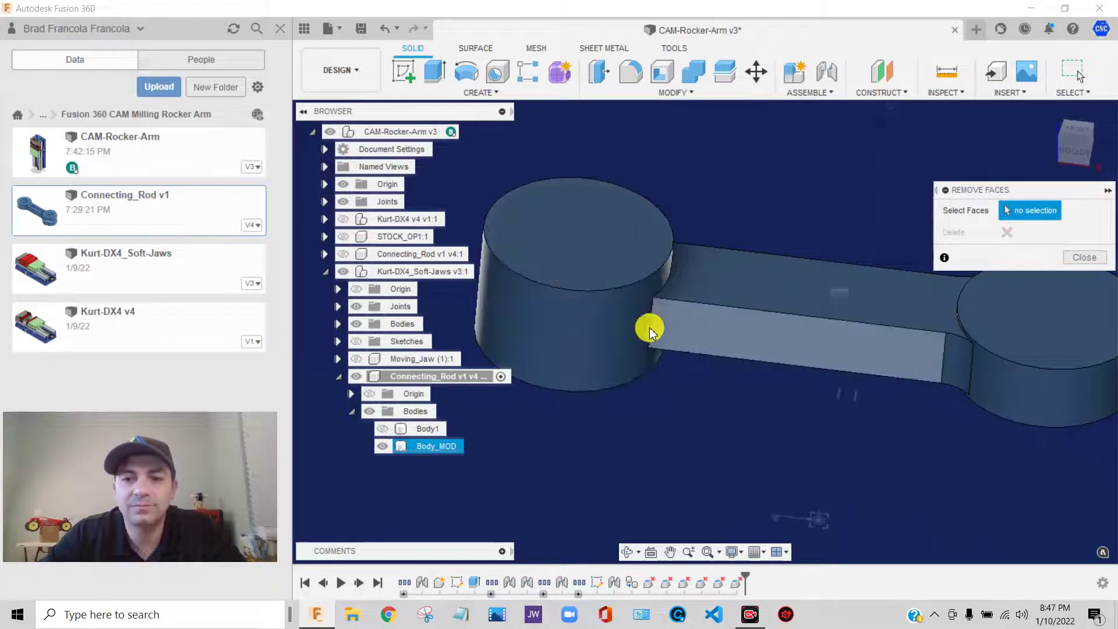
{"action": "left_click", "coordinate": [384, 431]}
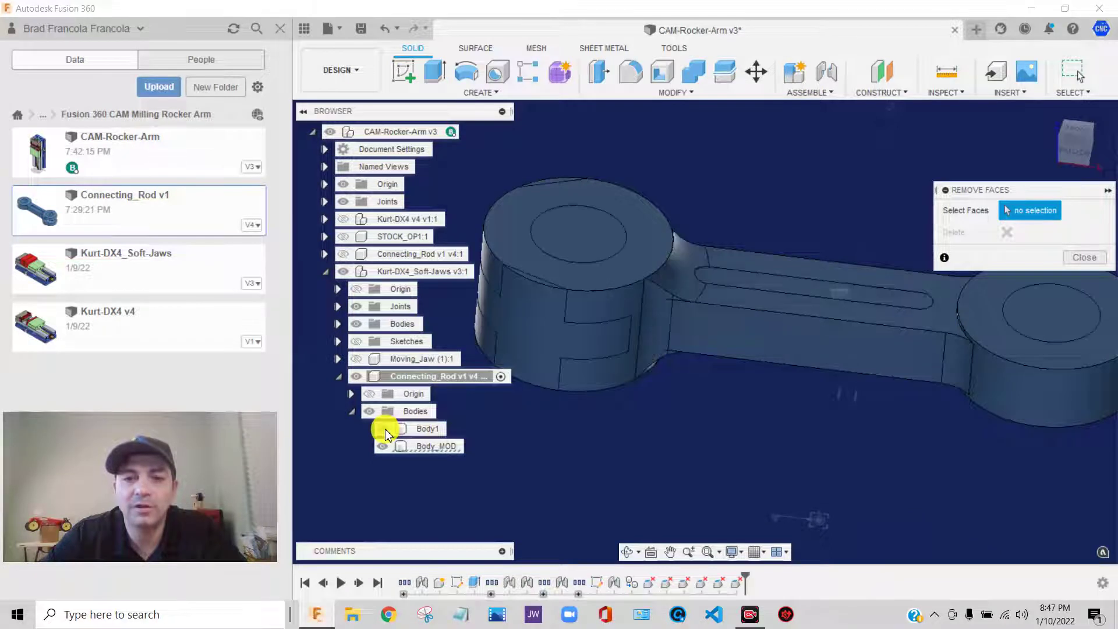
{"action": "left_click", "coordinate": [383, 430]}
Extrude the web's underside face up to the flat end face of the large boss, using To Object and Join.
{"action": "scroll", "coordinate": [735, 247], "scroll_direction": "down", "scroll_amount": 3}
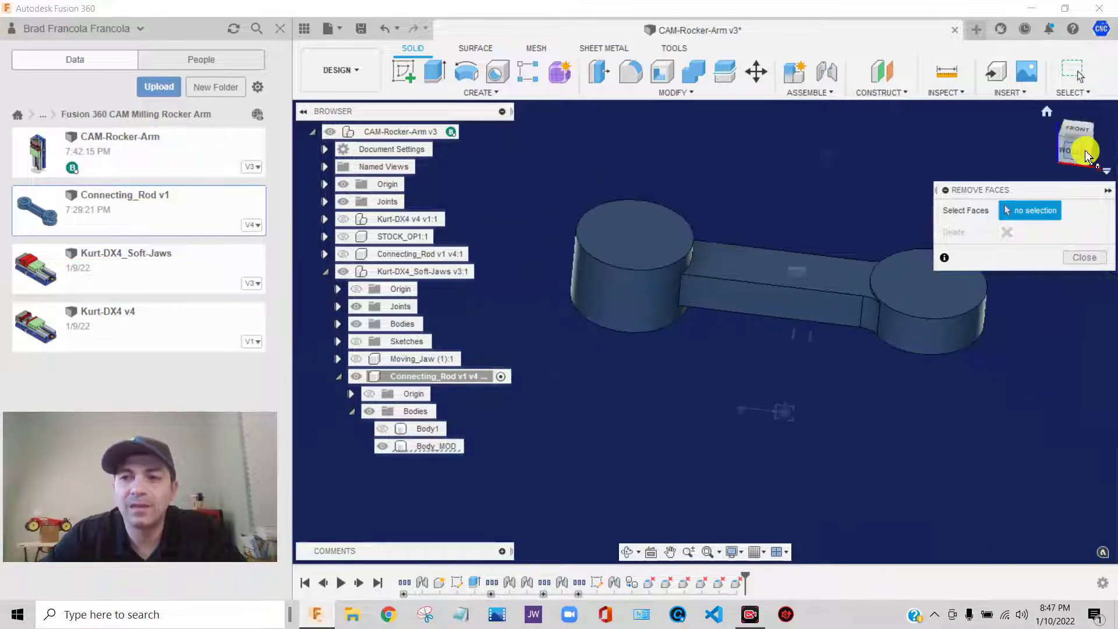
{"action": "mouse_move", "coordinate": [1085, 152]}
{"action": "left_mouse_down"}
{"action": "mouse_move", "coordinate": [1109, 62]}
{"action": "mouse_move", "coordinate": [1095, 92]}
{"action": "left_mouse_up"}
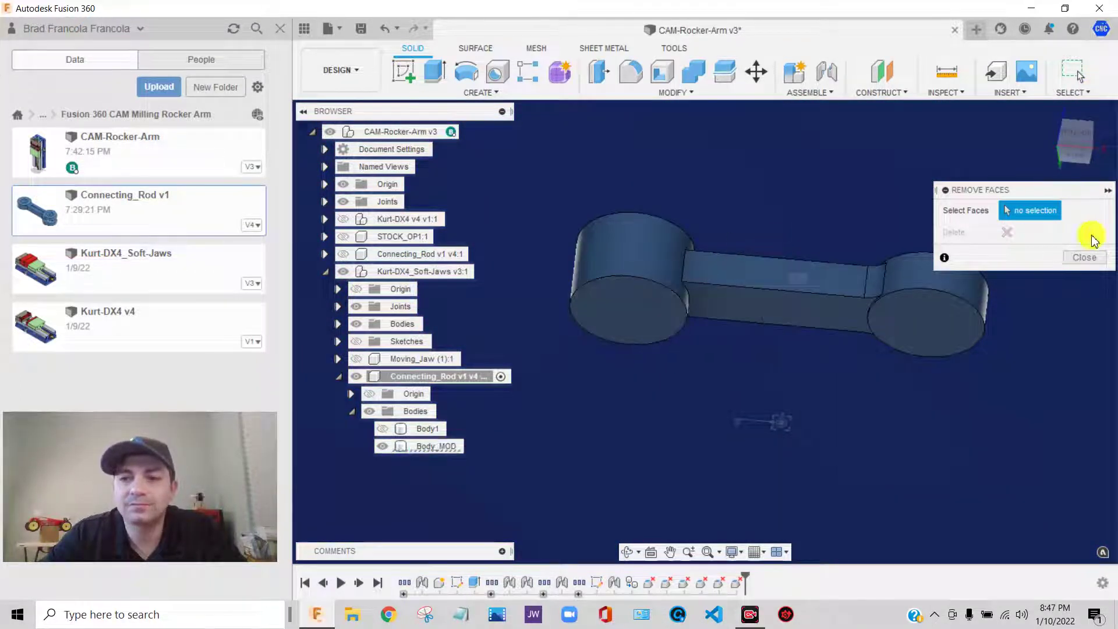
{"action": "left_click", "coordinate": [1093, 260]}
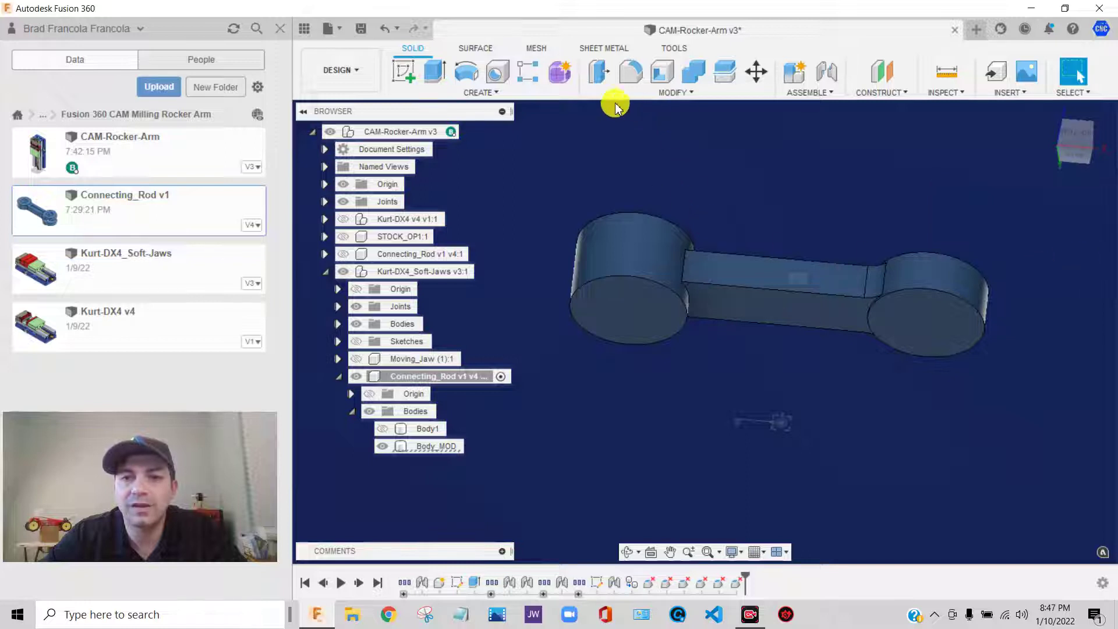
{"action": "left_click", "coordinate": [434, 73]}
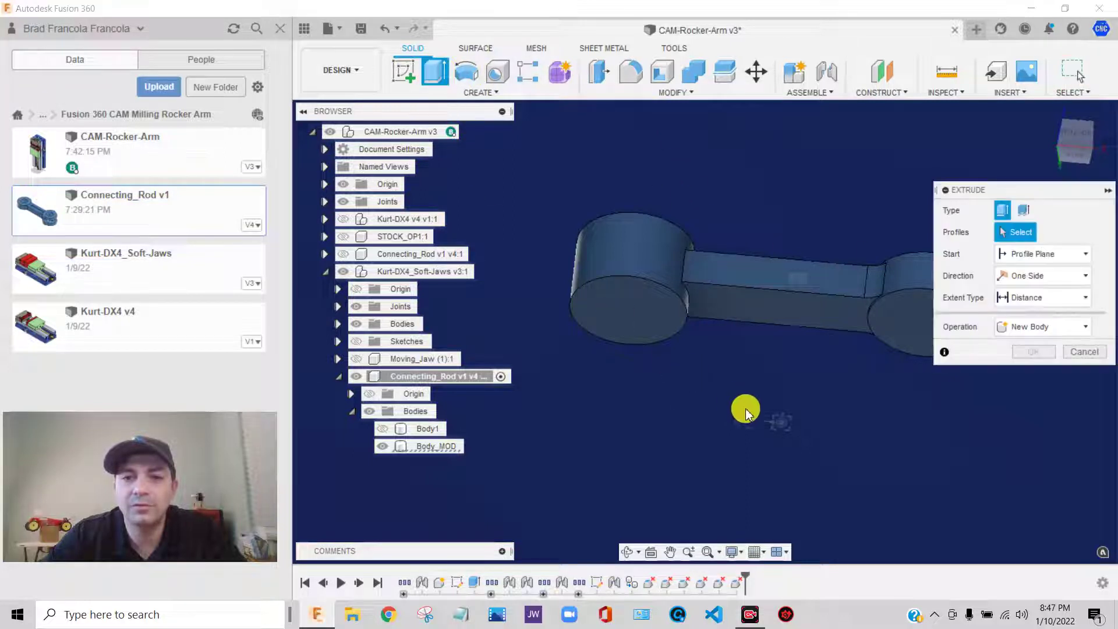
{"action": "left_click", "coordinate": [741, 310]}
{"action": "left_click", "coordinate": [1083, 303]}
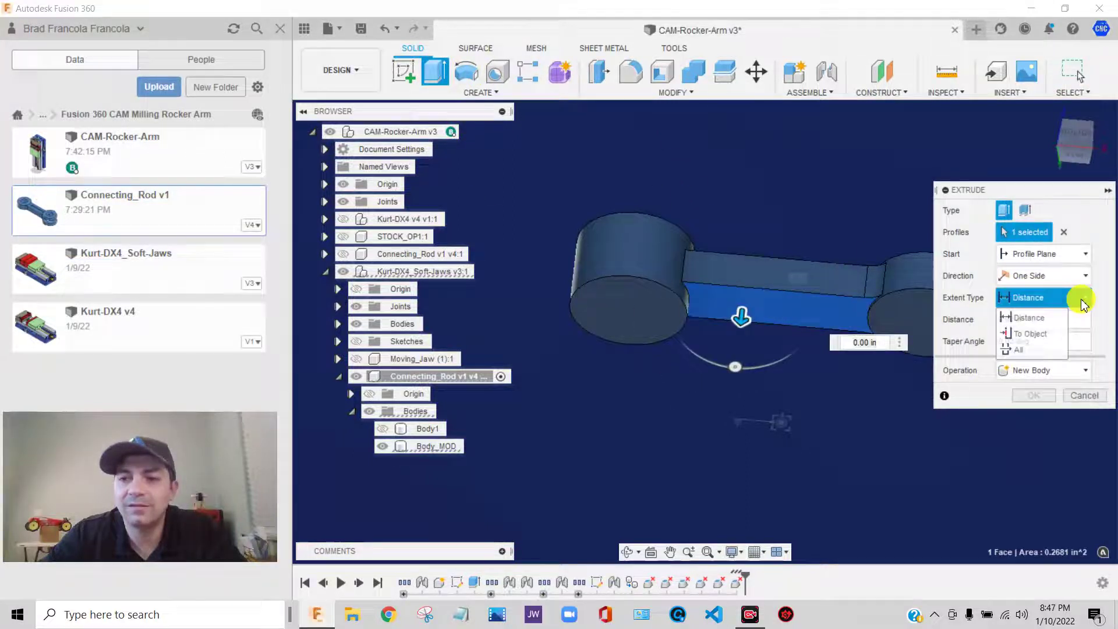
{"action": "left_click", "coordinate": [1030, 334]}
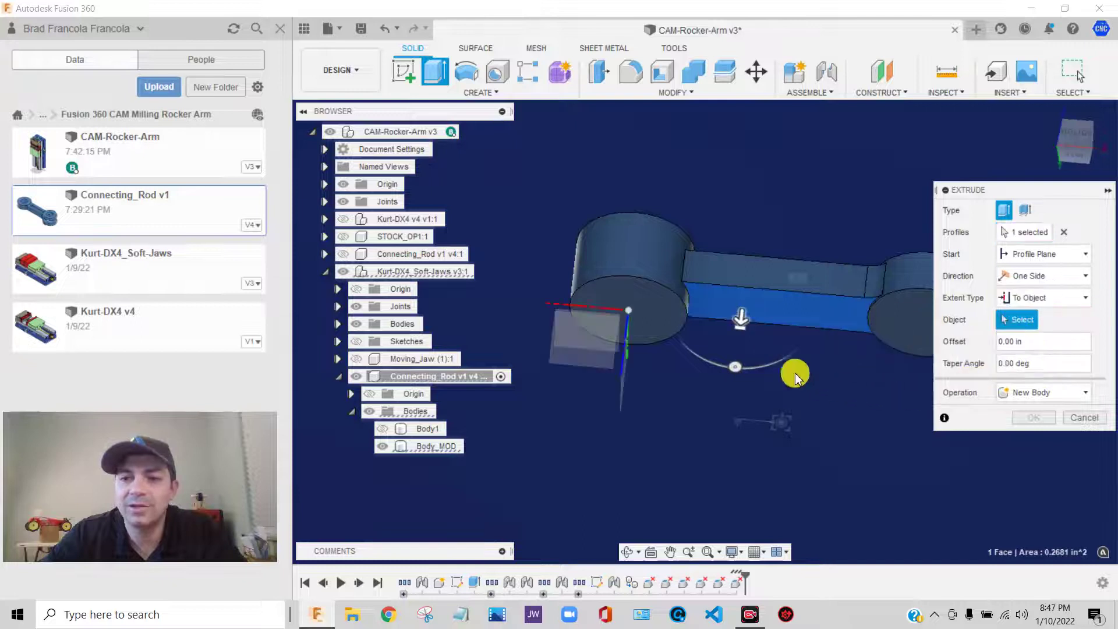
{"action": "left_click", "coordinate": [653, 321]}
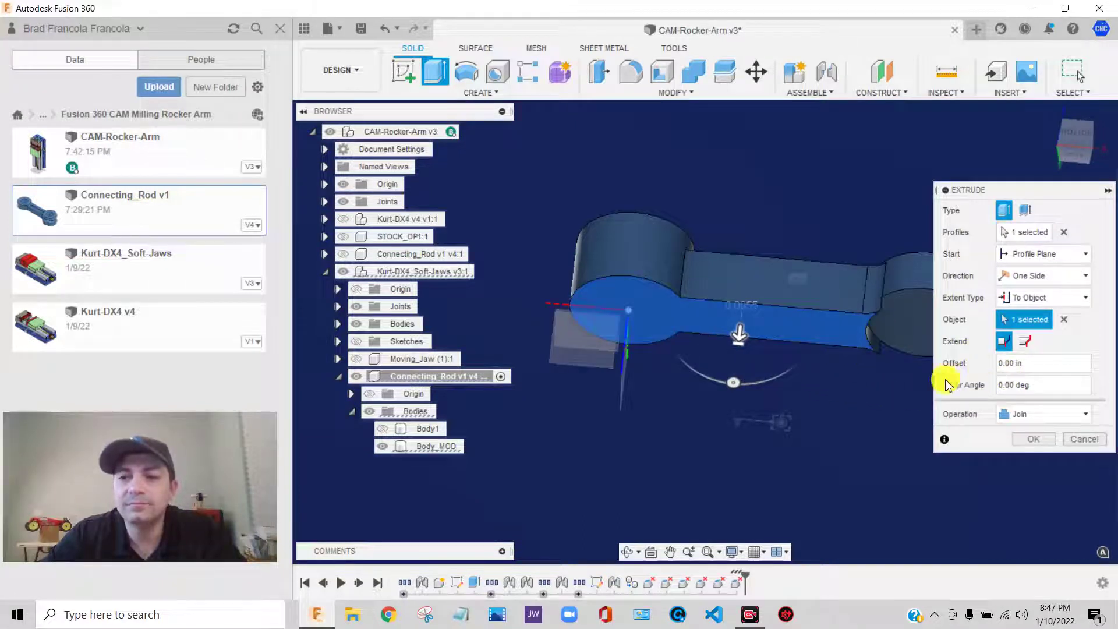
{"action": "left_click", "coordinate": [1042, 439]}
Fillet the two vertical corner edges of the extended web beside the small boss with a 0.125 in radius.
{"action": "scroll", "coordinate": [883, 295], "scroll_direction": "up", "scroll_amount": 5}
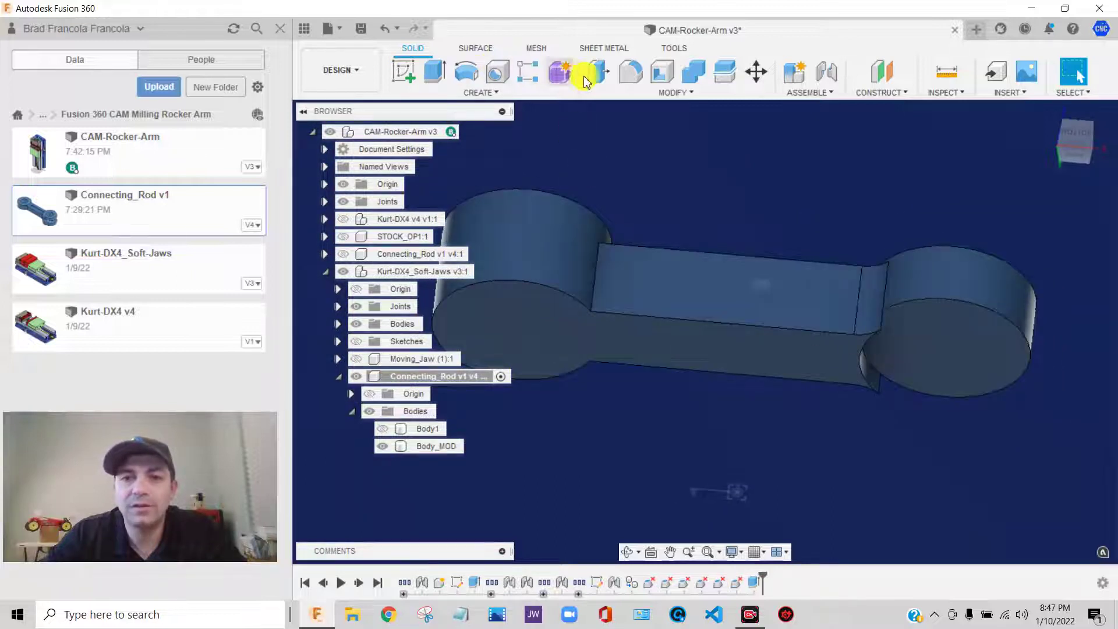
{"action": "left_click", "coordinate": [635, 74]}
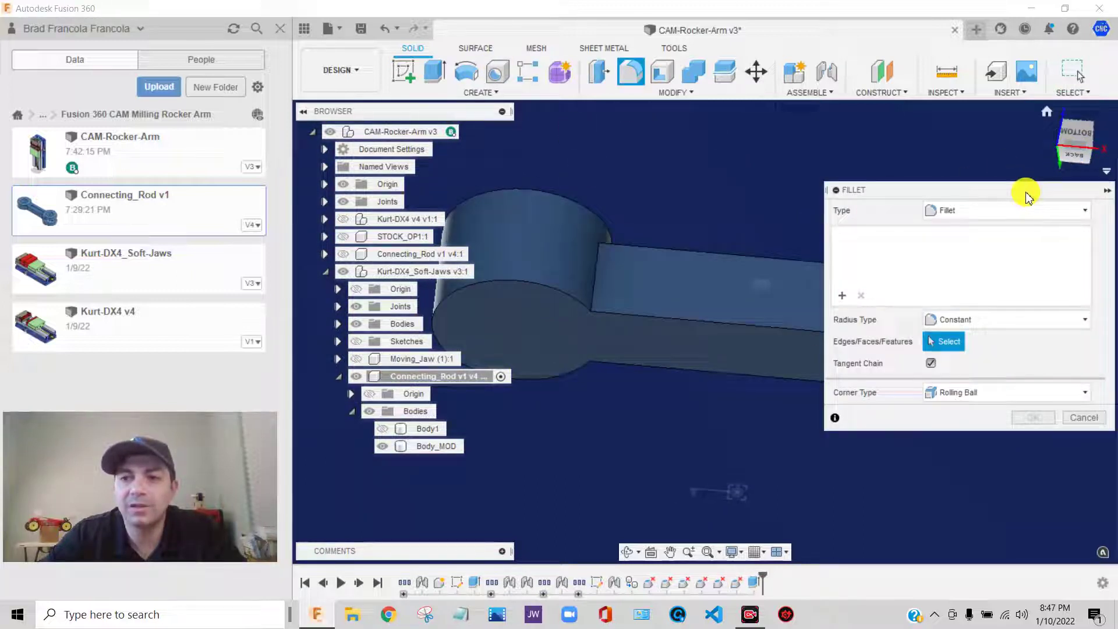
{"action": "left_click_drag", "start_coordinate": [1028, 197], "coordinate": [1035, 278]}
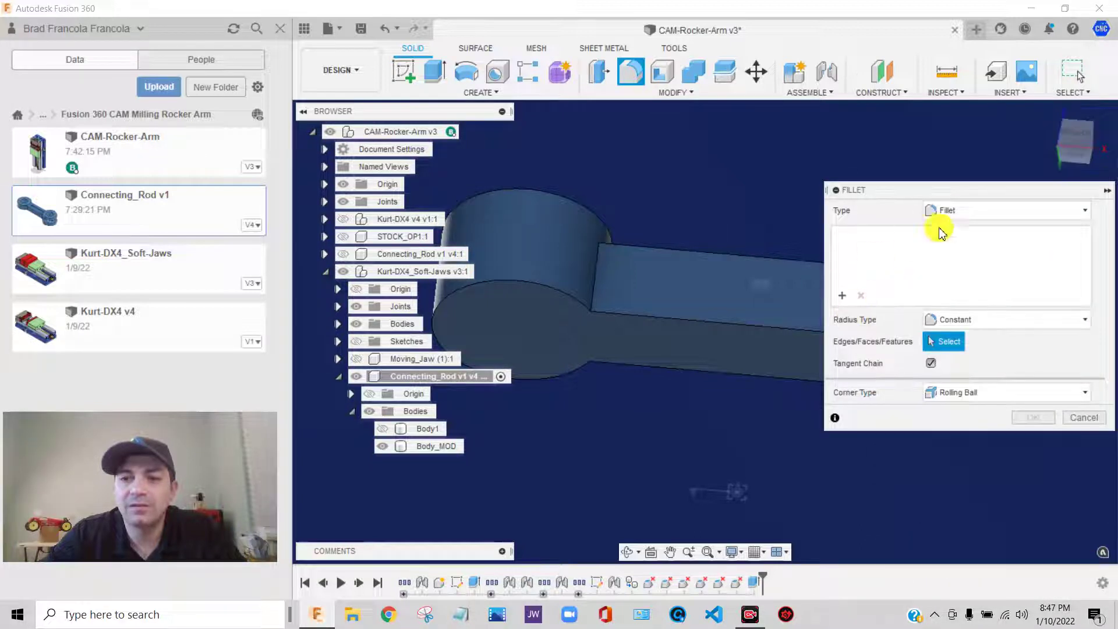
{"action": "left_click_drag", "start_coordinate": [937, 196], "coordinate": [815, 407]}
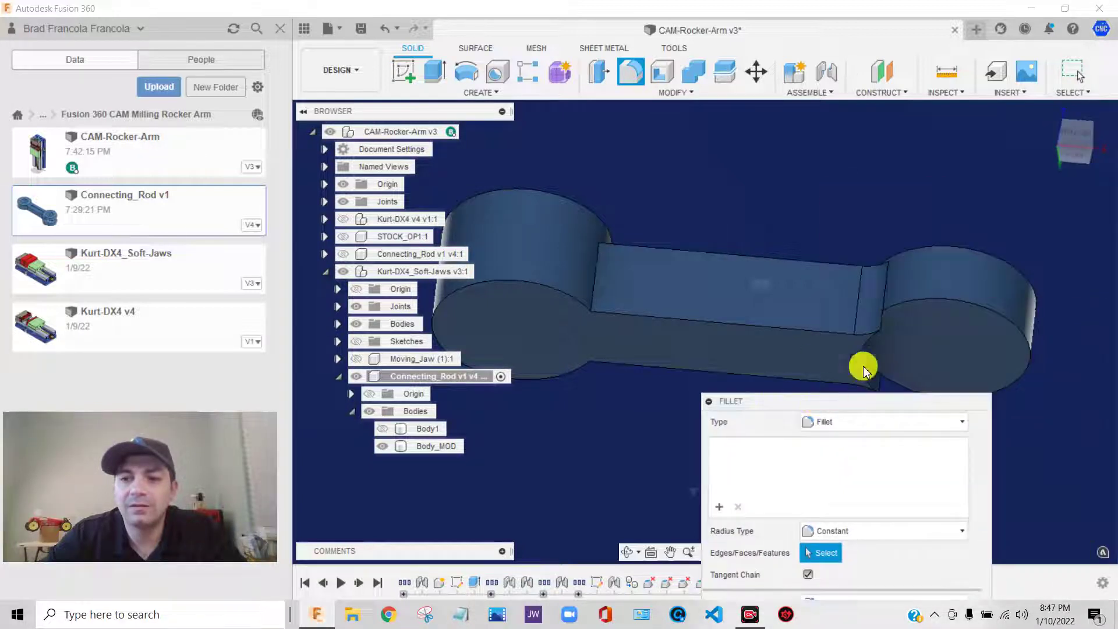
{"action": "left_click", "coordinate": [882, 325]}
{"action": "left_click_drag", "start_coordinate": [1078, 156], "coordinate": [875, 314]}
{"action": "scroll", "coordinate": [871, 294], "scroll_direction": "up", "scroll_amount": 3}
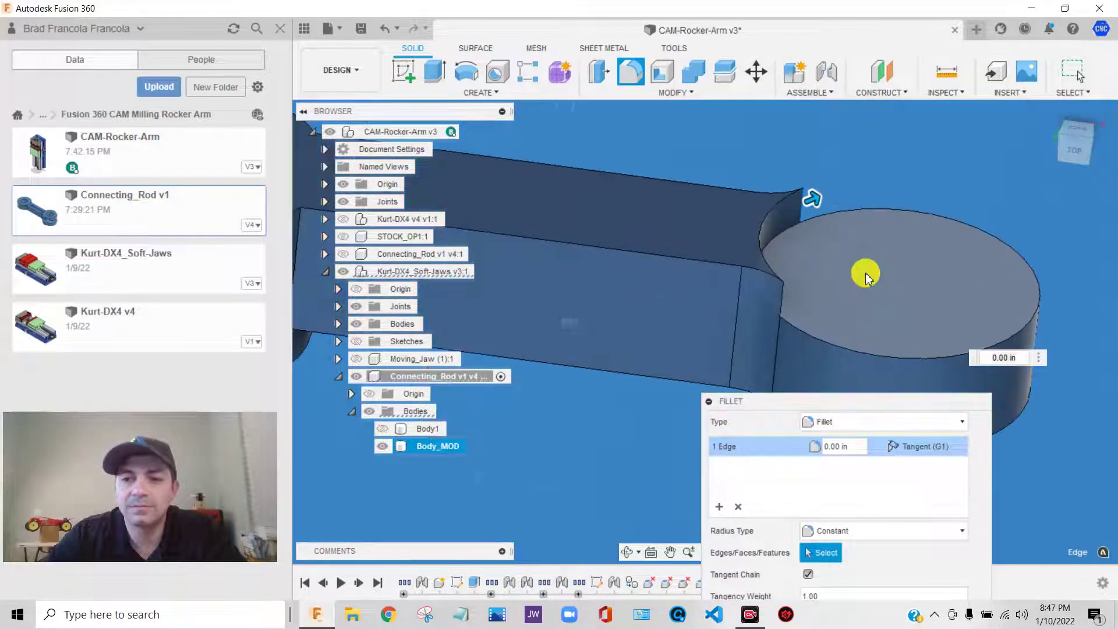
{"action": "left_click", "coordinate": [785, 311]}
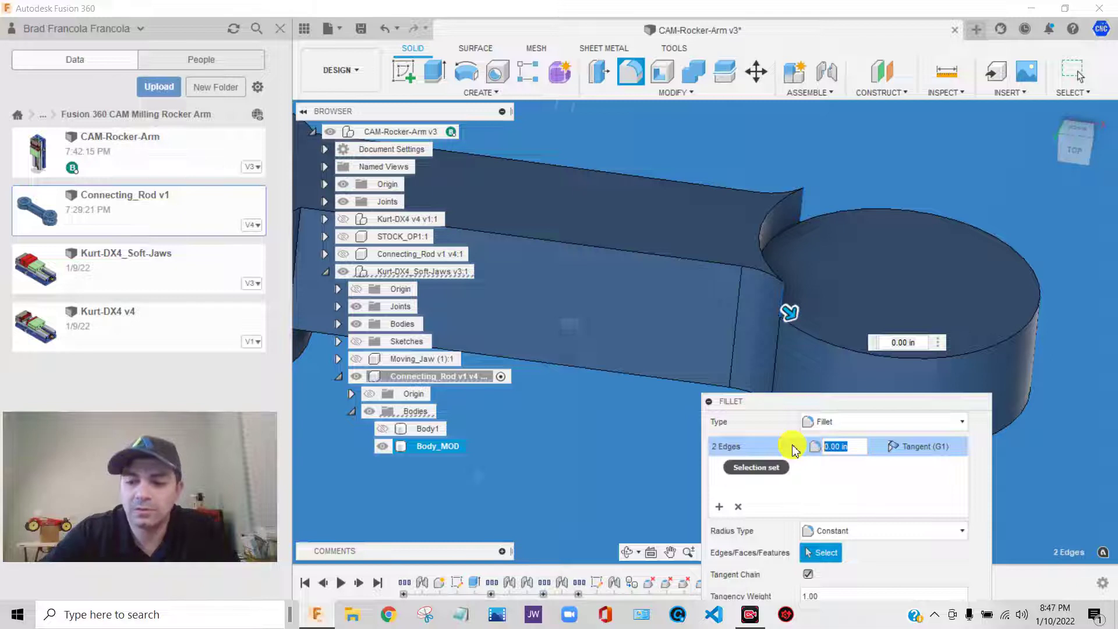
{"action": "type", "text": ".125"}
{"action": "key", "text": "Return"}
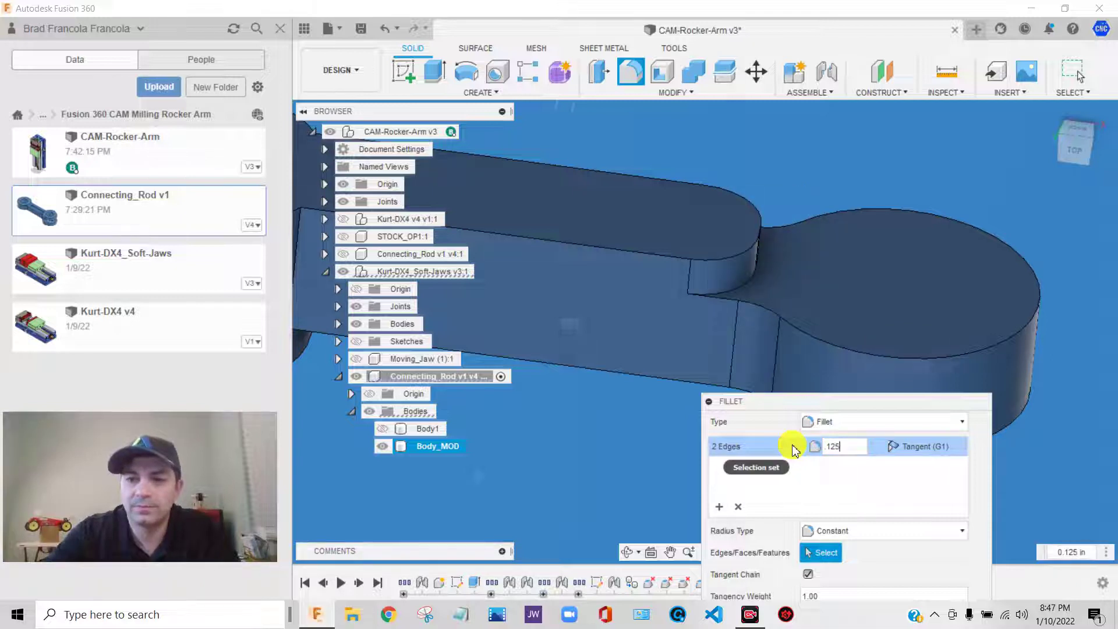
Examine the junction between web and large boss on Body_MOD against the original Body1, leaving Body1 hidden.
{"action": "scroll", "coordinate": [932, 252], "scroll_direction": "down", "scroll_amount": 5}
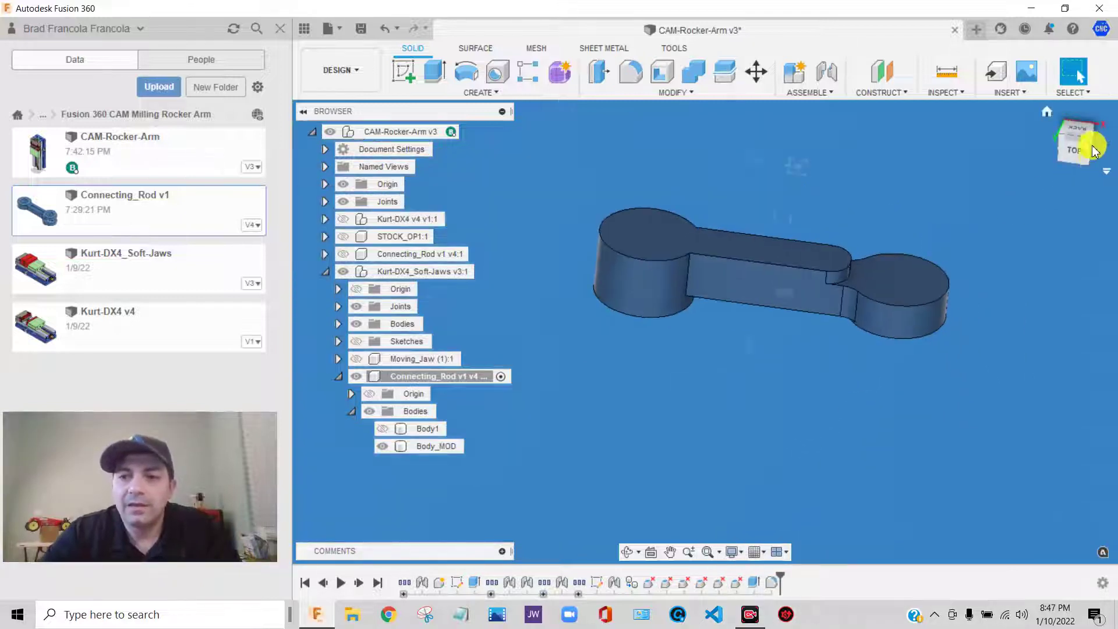
{"action": "left_click_drag", "start_coordinate": [1081, 147], "coordinate": [1012, 305]}
{"action": "scroll", "coordinate": [1065, 111], "scroll_direction": "down", "scroll_amount": 3}
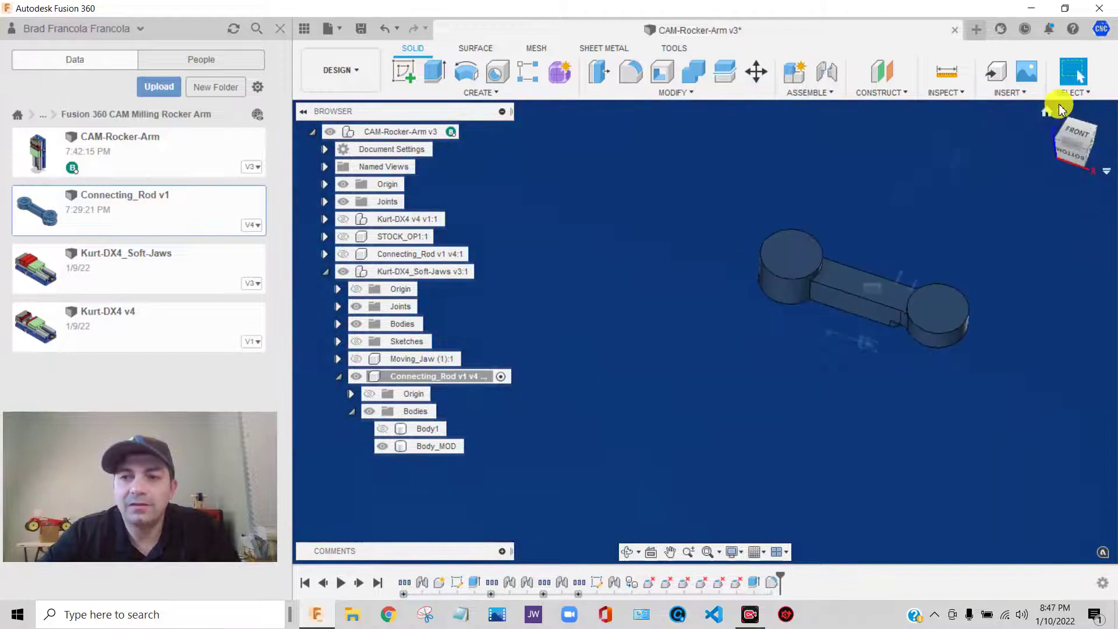
{"action": "left_click_drag", "start_coordinate": [1068, 143], "coordinate": [1111, 75]}
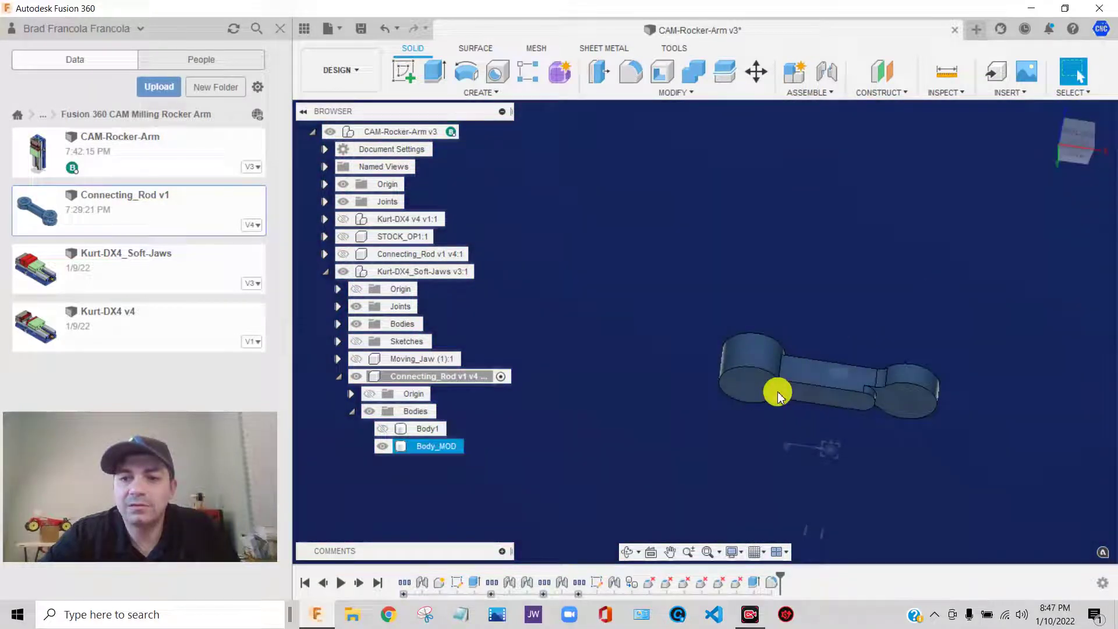
{"action": "scroll", "coordinate": [785, 372], "scroll_direction": "up", "scroll_amount": 5}
{"action": "left_click", "coordinate": [382, 429]}
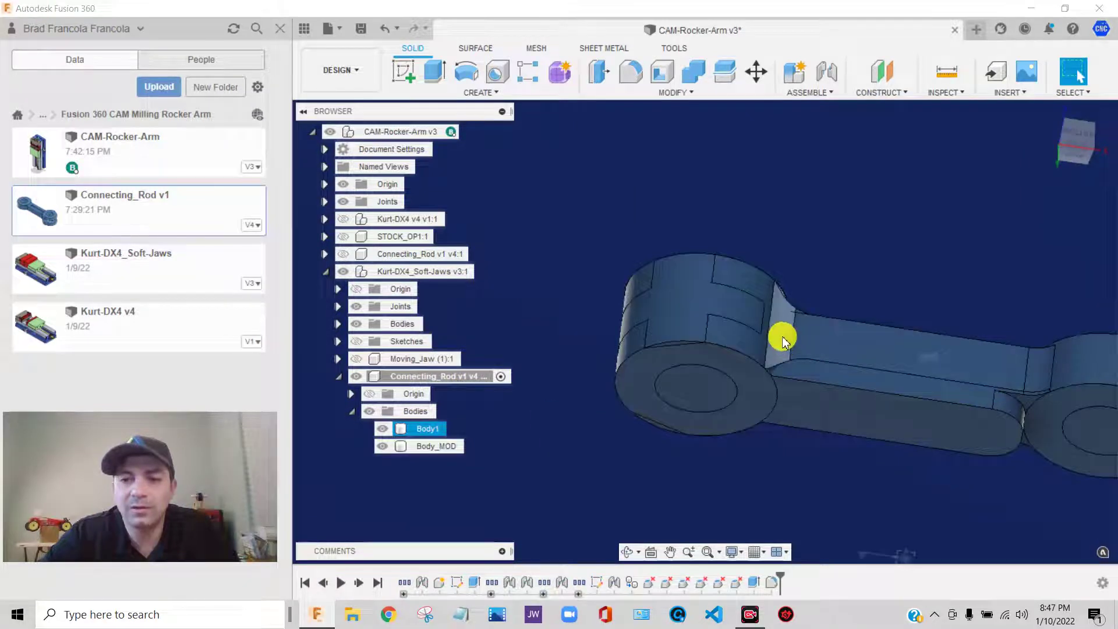
{"action": "left_click", "coordinate": [382, 428]}
{"action": "scroll", "coordinate": [689, 337], "scroll_direction": "up", "scroll_amount": 5}
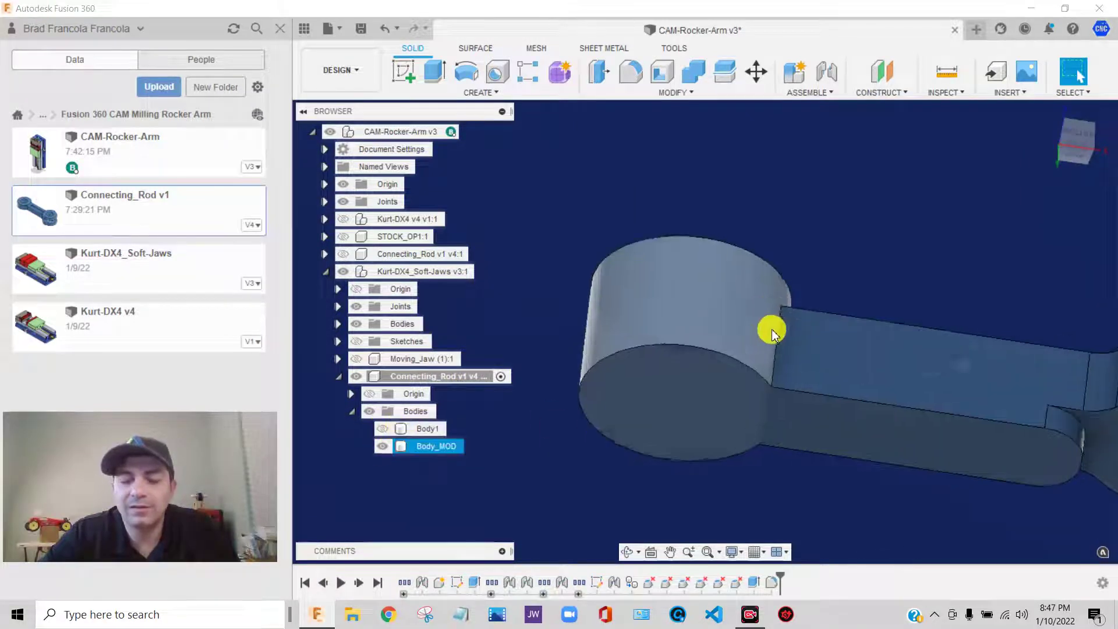
{"action": "left_click", "coordinate": [699, 206]}
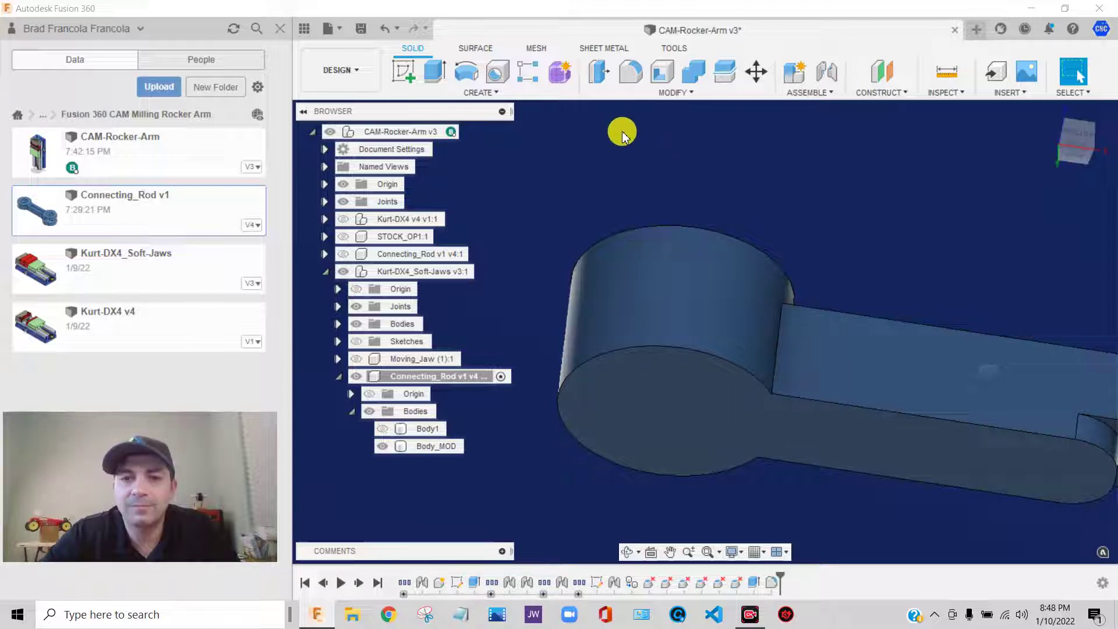
Fillet the two edges where the web's side faces meet the large boss with a 0.375 in radius.
{"action": "left_click", "coordinate": [630, 73]}
{"action": "left_click", "coordinate": [778, 350]}
{"action": "scroll", "coordinate": [813, 252], "scroll_direction": "up", "scroll_amount": 3}
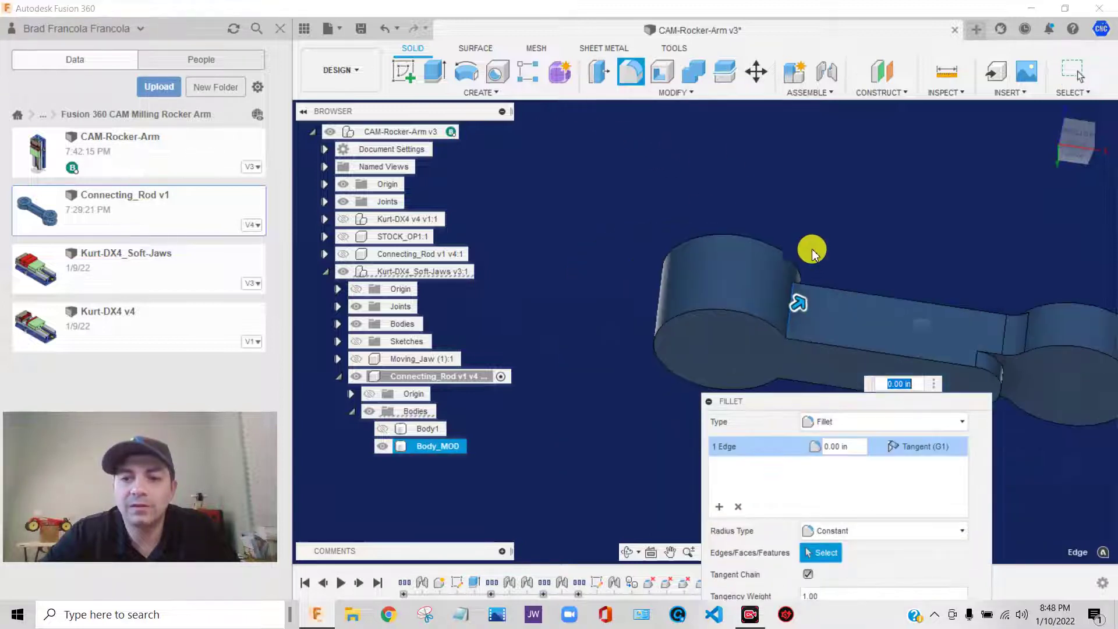
{"action": "left_click_drag", "start_coordinate": [1090, 136], "coordinate": [818, 250]}
{"action": "left_click", "coordinate": [826, 279]}
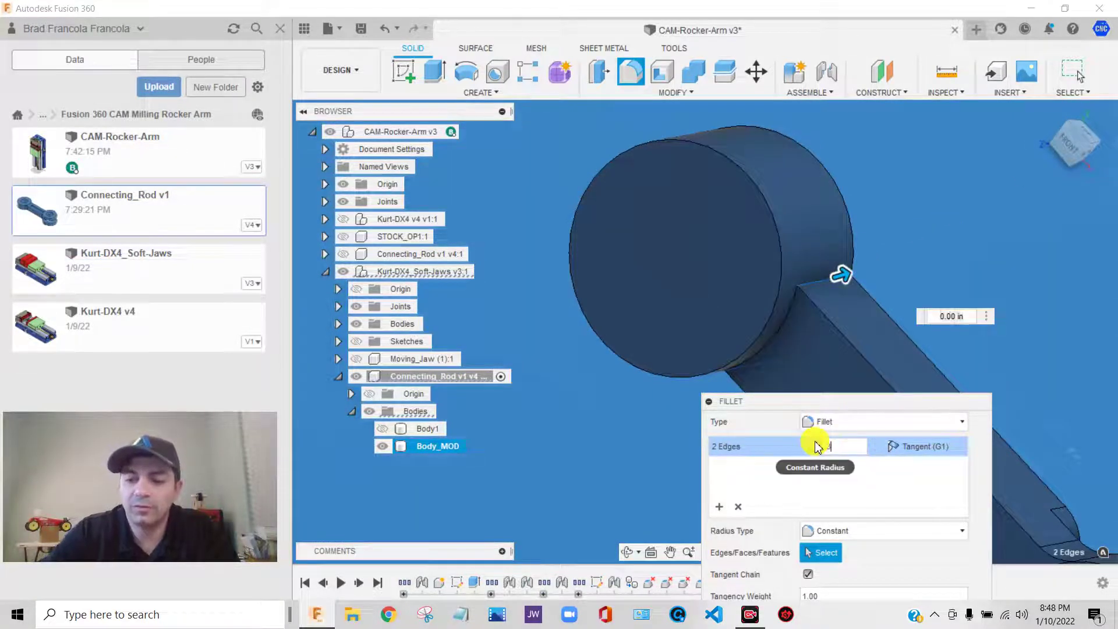
{"action": "scroll", "coordinate": [905, 197], "scroll_direction": "up", "scroll_amount": 3}
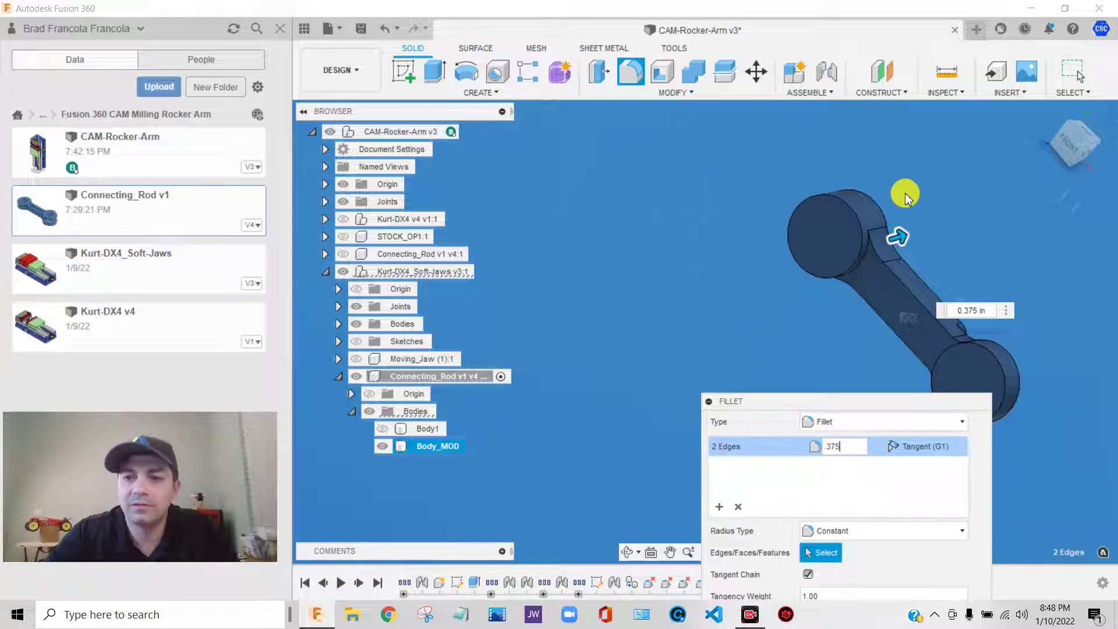
{"action": "mouse_move", "coordinate": [1075, 157]}
{"action": "left_mouse_down"}
{"action": "mouse_move", "coordinate": [40, 112]}
{"action": "mouse_move", "coordinate": [54, 97]}
{"action": "mouse_move", "coordinate": [46, 108]}
{"action": "mouse_move", "coordinate": [50, 76]}
{"action": "mouse_move", "coordinate": [1063, 229]}
{"action": "mouse_move", "coordinate": [731, 249]}
{"action": "left_mouse_up"}
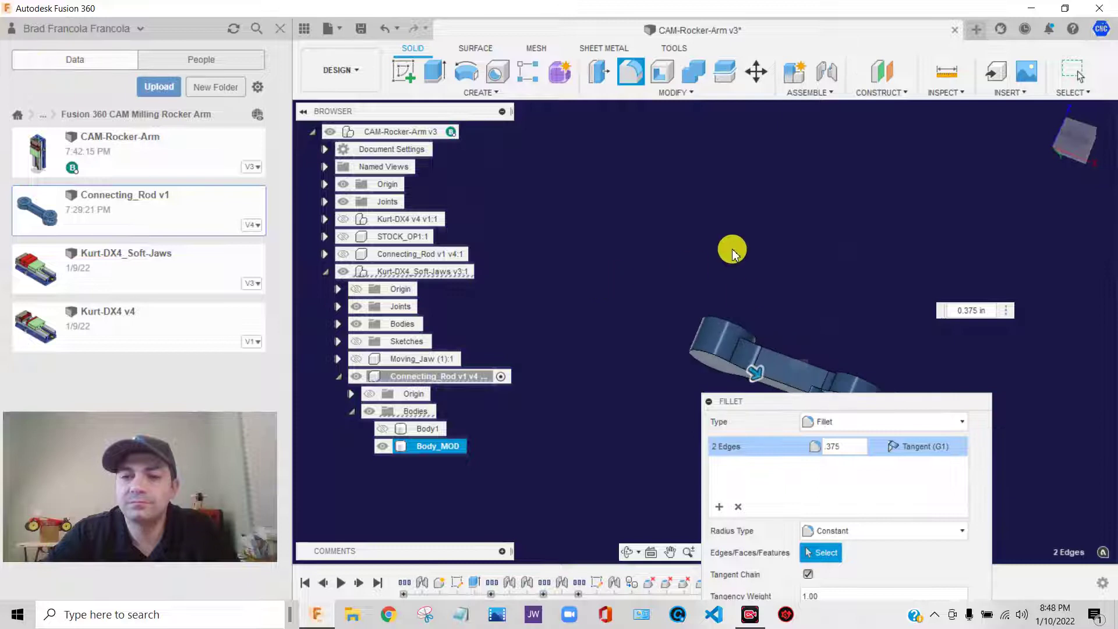
{"action": "left_click_drag", "start_coordinate": [862, 402], "coordinate": [886, 244]}
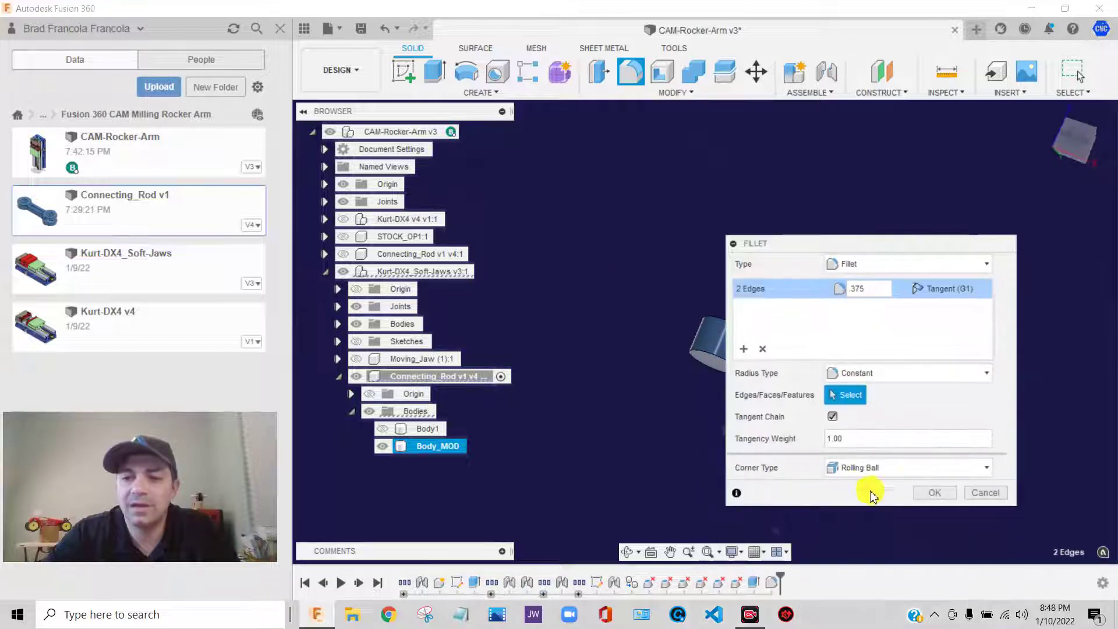
{"action": "left_click", "coordinate": [928, 493]}
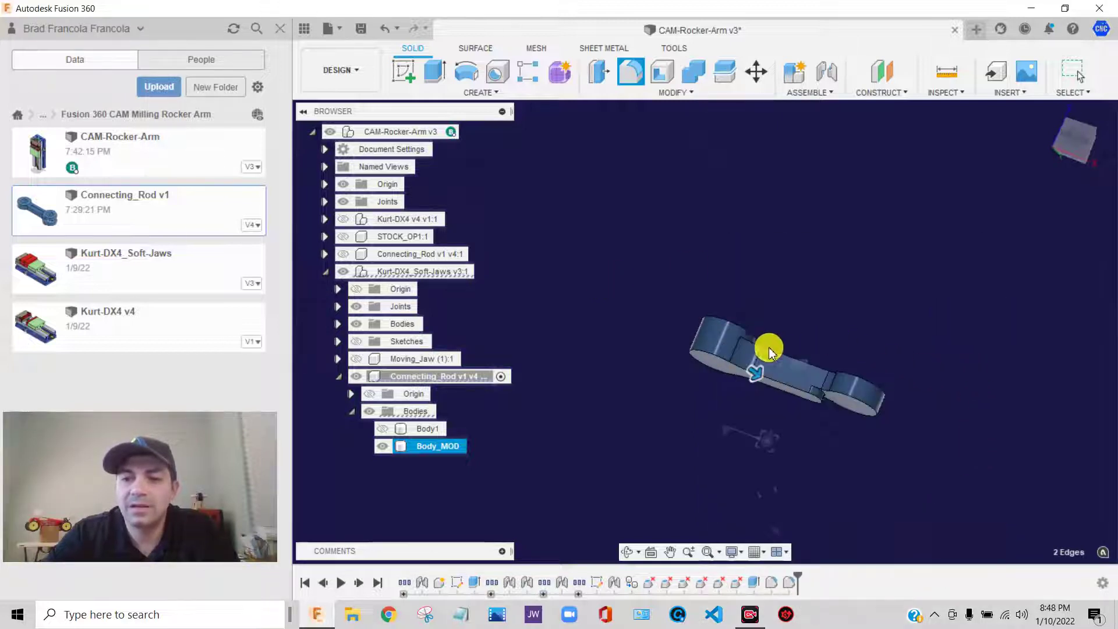
{"action": "scroll", "coordinate": [800, 303], "scroll_direction": "down", "scroll_amount": 1}
{"action": "scroll", "coordinate": [801, 302], "scroll_direction": "up", "scroll_amount": 4}
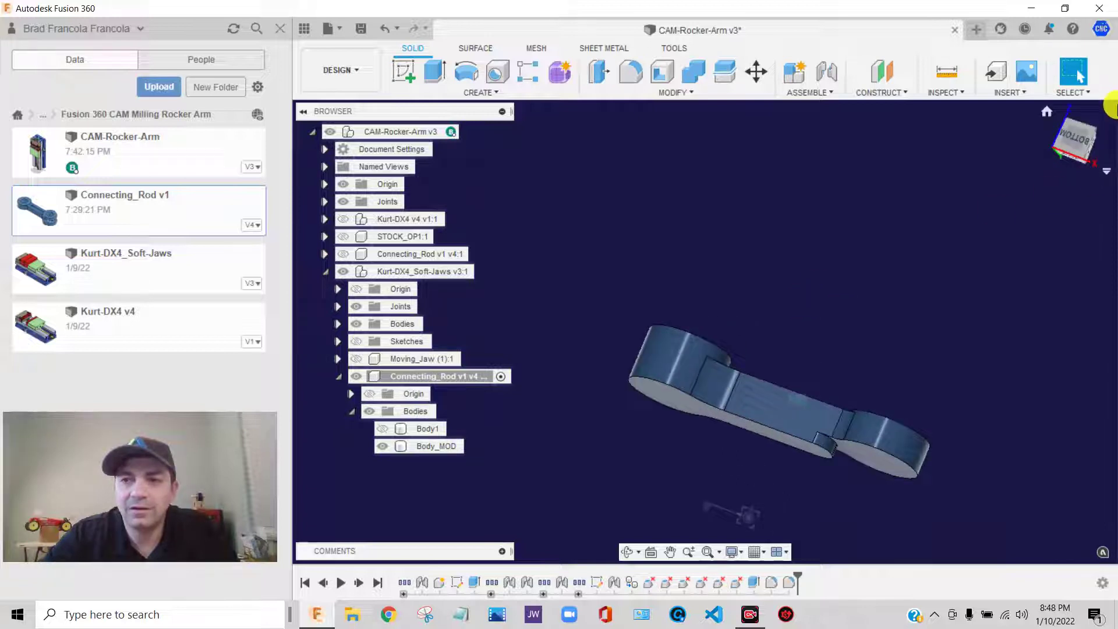
{"action": "mouse_move", "coordinate": [1073, 139]}
{"action": "middle_mouse_down", "text": "shift"}
{"action": "mouse_move", "coordinate": [1086, 212]}
{"action": "mouse_move", "coordinate": [1029, 192]}
{"action": "mouse_move", "coordinate": [971, 229]}
{"action": "mouse_move", "coordinate": [1064, 215]}
{"action": "mouse_move", "coordinate": [1071, 196]}
{"action": "middle_mouse_up", "text": "shift"}
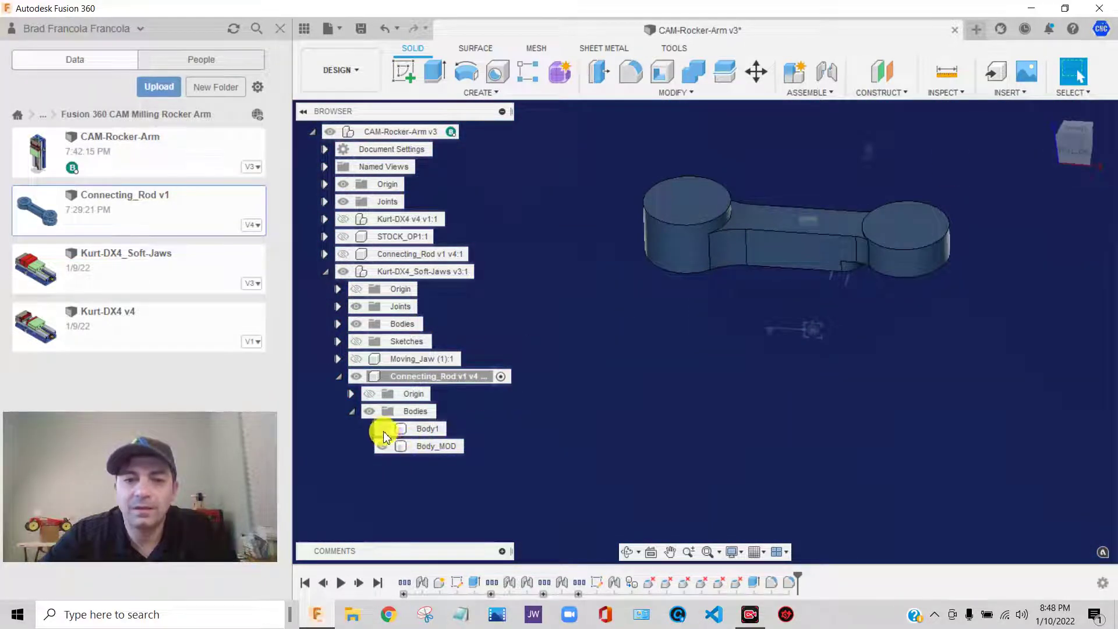
Compare the filleted Body_MOD with the overlaid original Body1 from the side, leaving only Body_MOD shown.
{"action": "scroll", "coordinate": [724, 208], "scroll_direction": "up", "scroll_amount": 5}
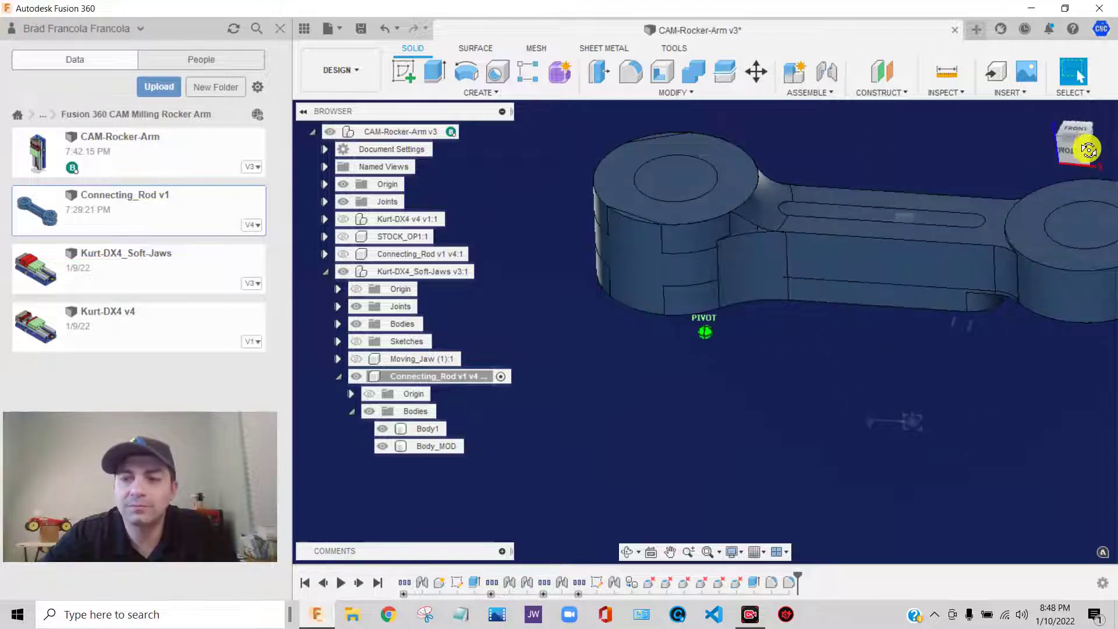
{"action": "left_click_drag", "start_coordinate": [1089, 150], "coordinate": [1098, 122]}
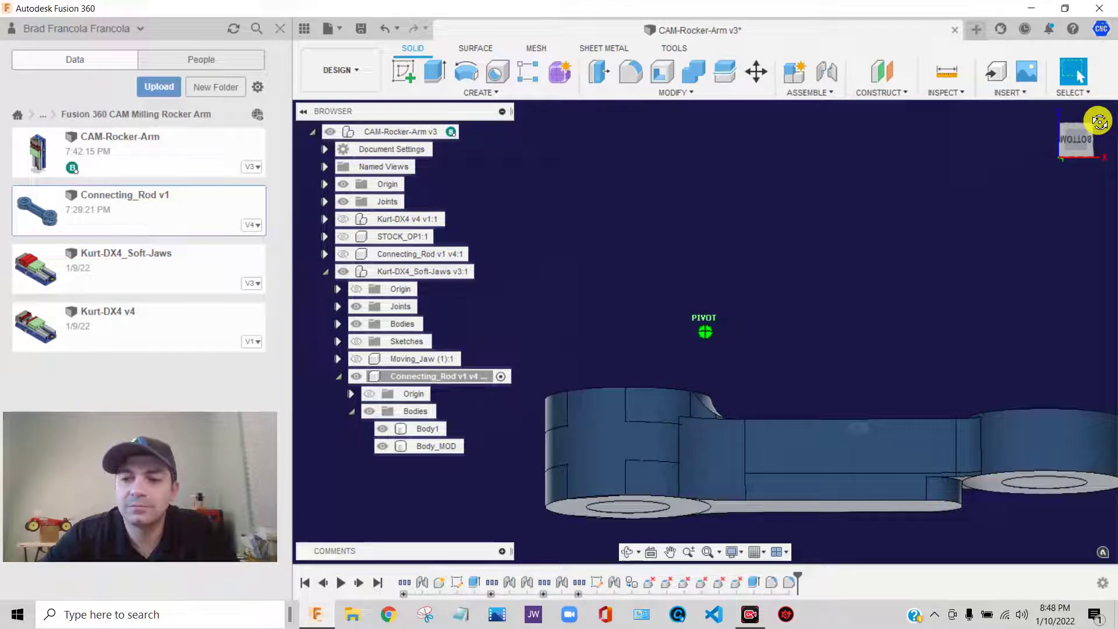
{"action": "left_click", "coordinate": [1099, 121]}
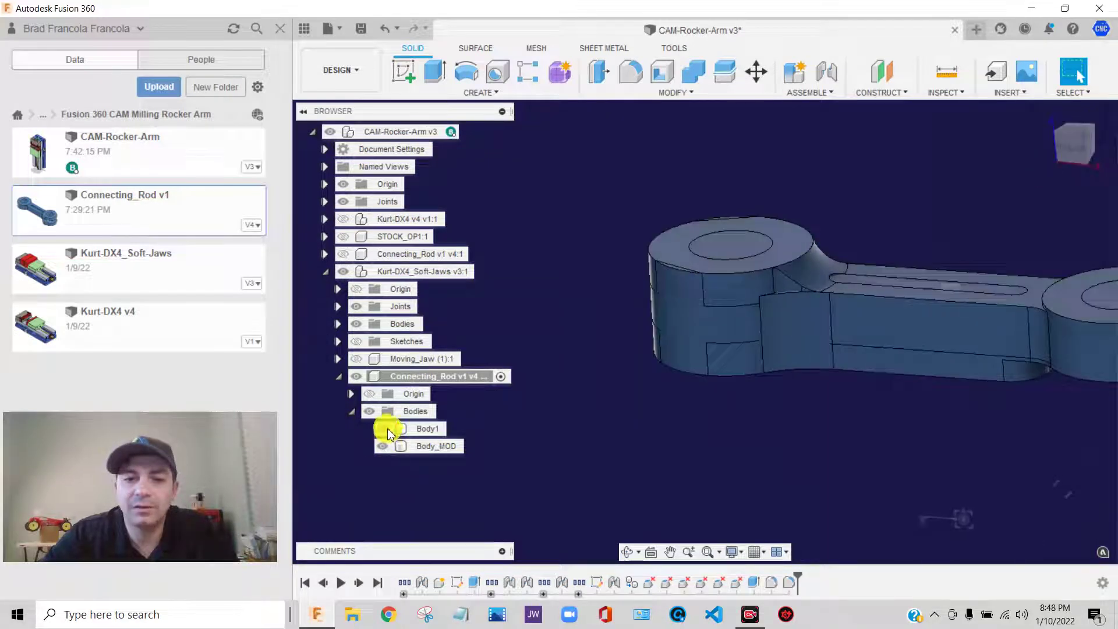
{"action": "left_click", "coordinate": [383, 429]}
{"action": "left_click", "coordinate": [436, 446]}
Activate the Kurt-DX4_Soft-Jaws component and unisolate its Connecting_Rod component to bring back the whole vise assembly.
{"action": "scroll", "coordinate": [612, 338], "scroll_direction": "down", "scroll_amount": 5}
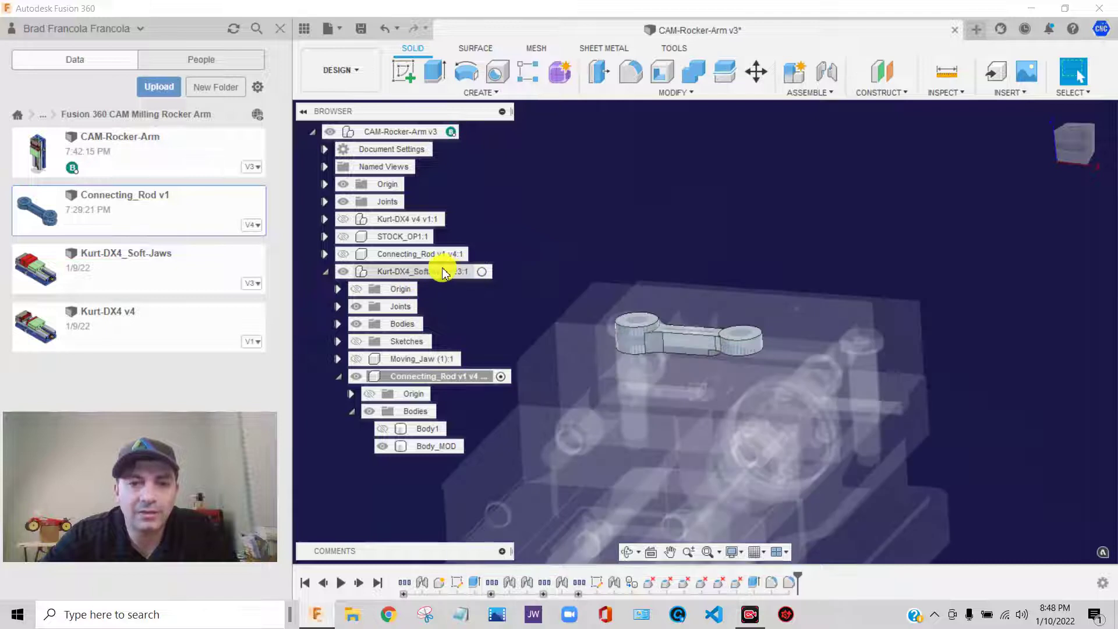
{"action": "left_click", "coordinate": [481, 272]}
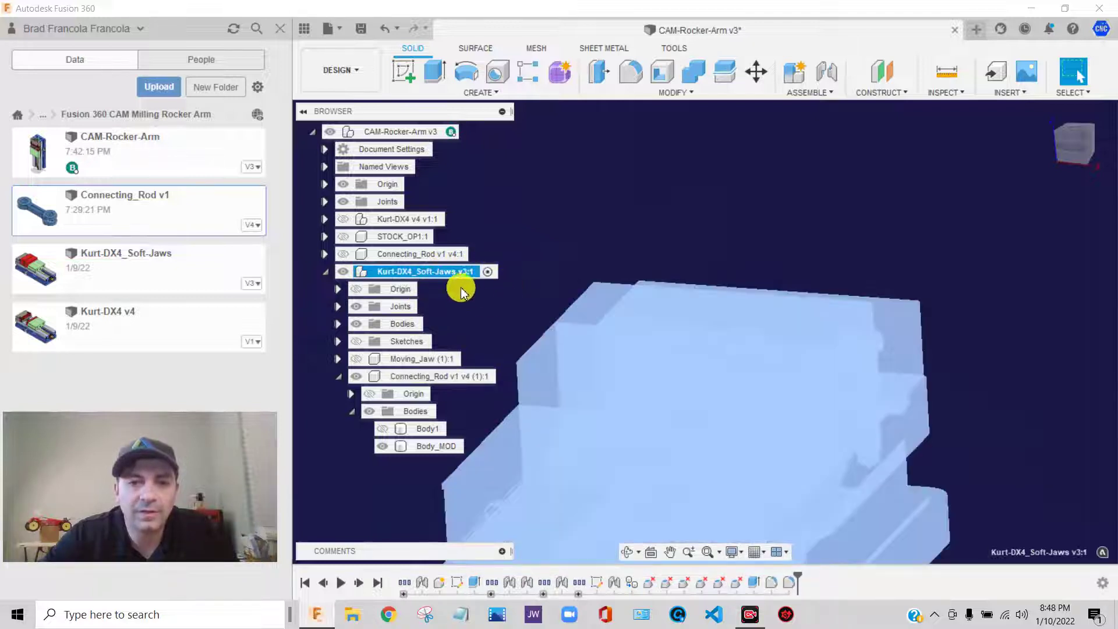
{"action": "right_click", "coordinate": [444, 271]}
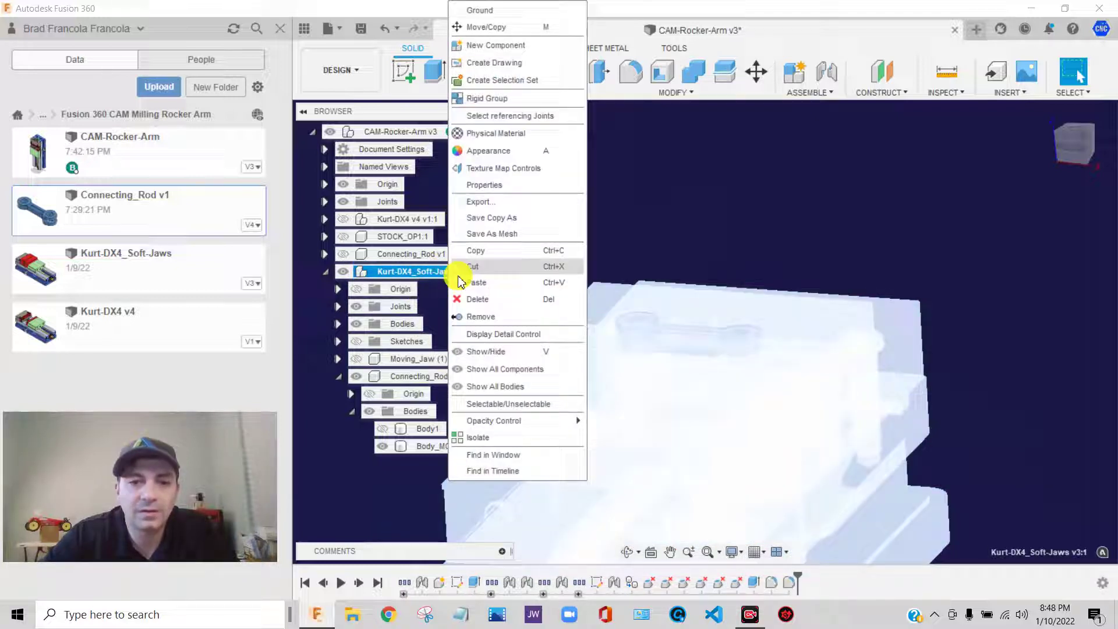
{"action": "mouse_move", "coordinate": [506, 431]}
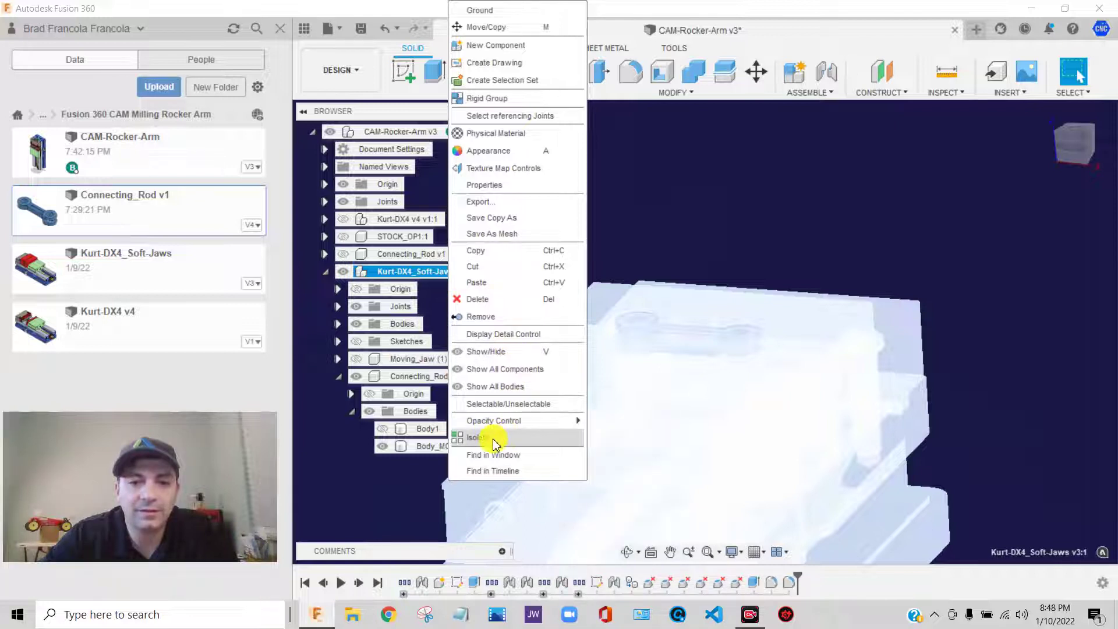
{"action": "left_click", "coordinate": [658, 174]}
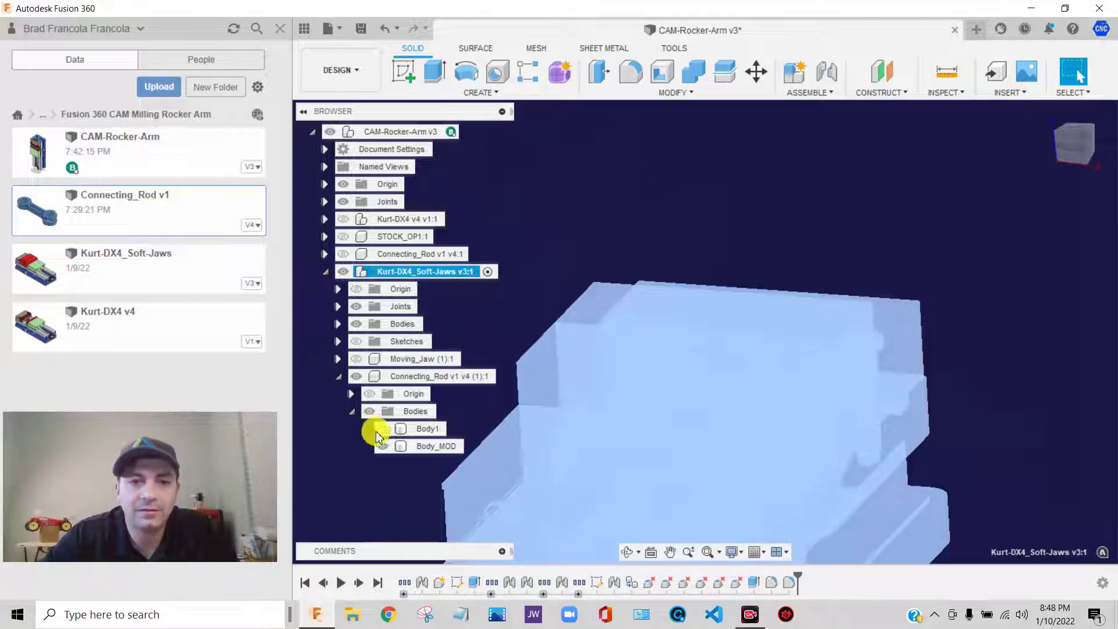
{"action": "left_click", "coordinate": [584, 266]}
{"action": "right_click", "coordinate": [431, 376]}
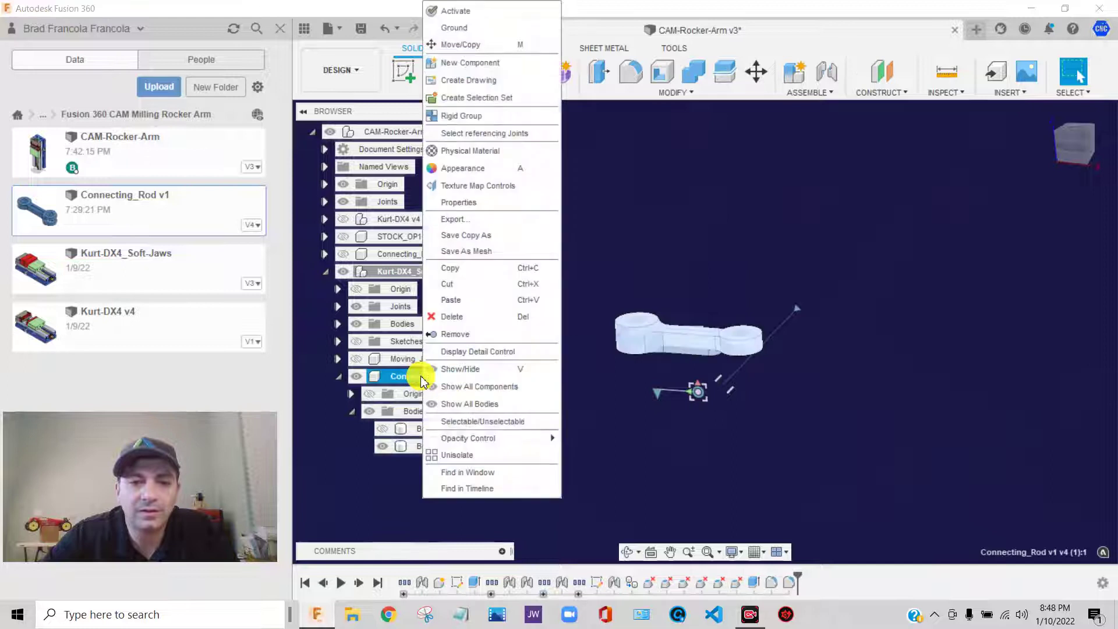
{"action": "left_click", "coordinate": [466, 455]}
{"action": "left_click", "coordinate": [620, 226]}
{"action": "scroll", "coordinate": [725, 181], "scroll_direction": "down", "scroll_amount": 5}
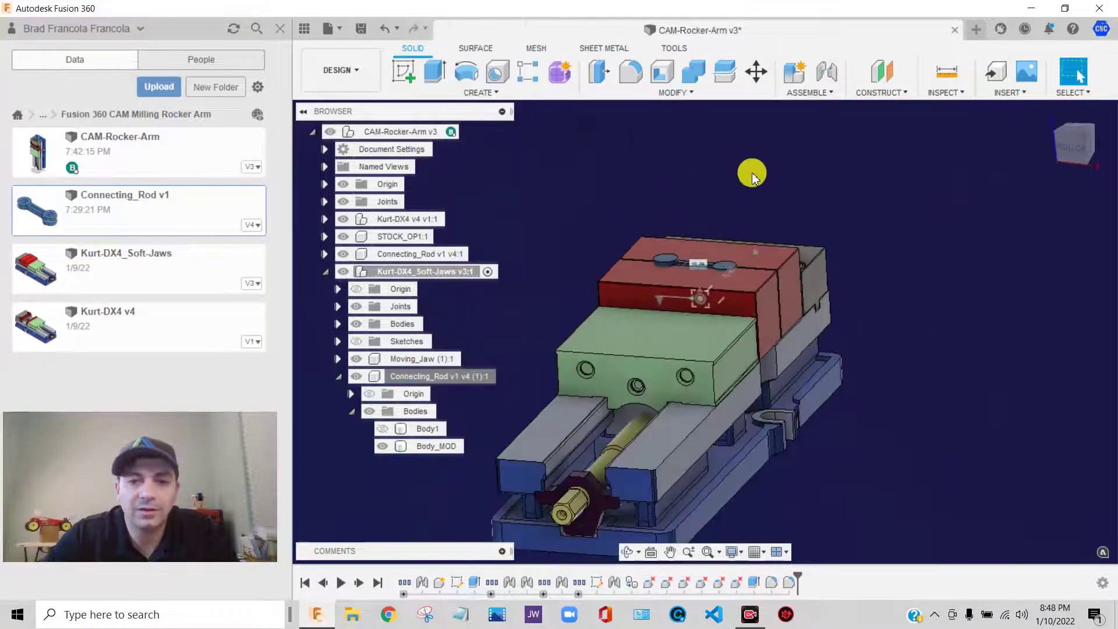
Examine how the simplified connecting rod sits in the two soft jaws across their parting gap.
{"action": "scroll", "coordinate": [725, 216], "scroll_direction": "up", "scroll_amount": 5}
{"action": "scroll", "coordinate": [920, 211], "scroll_direction": "down", "scroll_amount": 5}
{"action": "scroll", "coordinate": [782, 251], "scroll_direction": "up", "scroll_amount": 4}
{"action": "scroll", "coordinate": [800, 236], "scroll_direction": "up", "scroll_amount": 5}
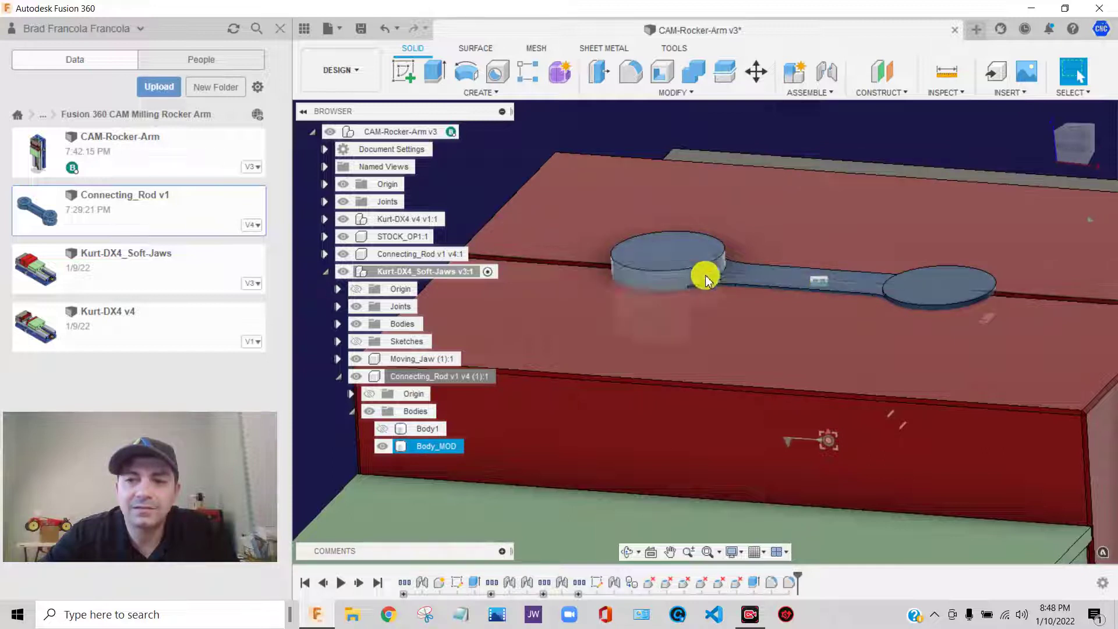
{"action": "scroll", "coordinate": [732, 262], "scroll_direction": "down", "scroll_amount": 3}
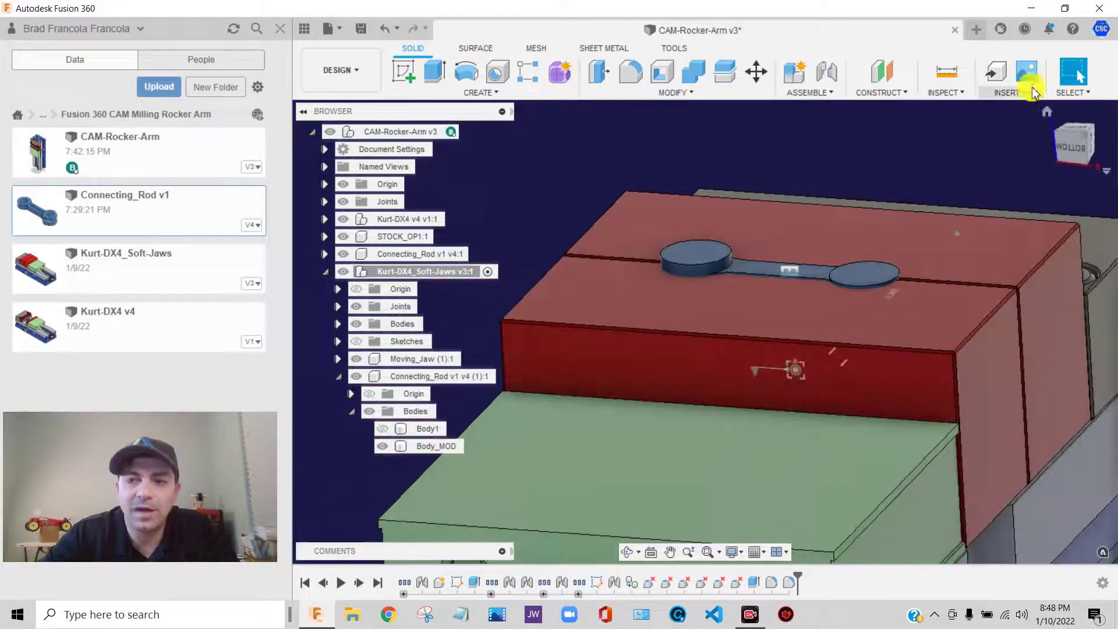
{"action": "mouse_move", "coordinate": [1059, 141]}
{"action": "left_mouse_down"}
{"action": "mouse_move", "coordinate": [1049, 157]}
{"action": "mouse_move", "coordinate": [1064, 146]}
{"action": "left_mouse_up"}
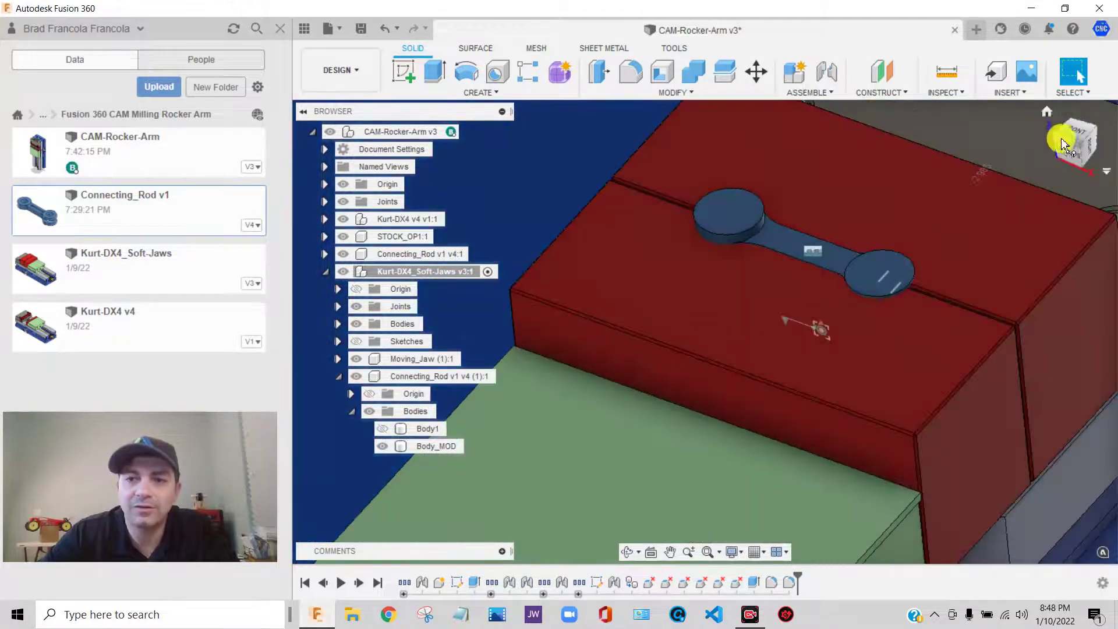
{"action": "scroll", "coordinate": [799, 282], "scroll_direction": "down", "scroll_amount": 3}
{"action": "scroll", "coordinate": [645, 266], "scroll_direction": "down", "scroll_amount": 3}
{"action": "scroll", "coordinate": [801, 204], "scroll_direction": "up", "scroll_amount": 3}
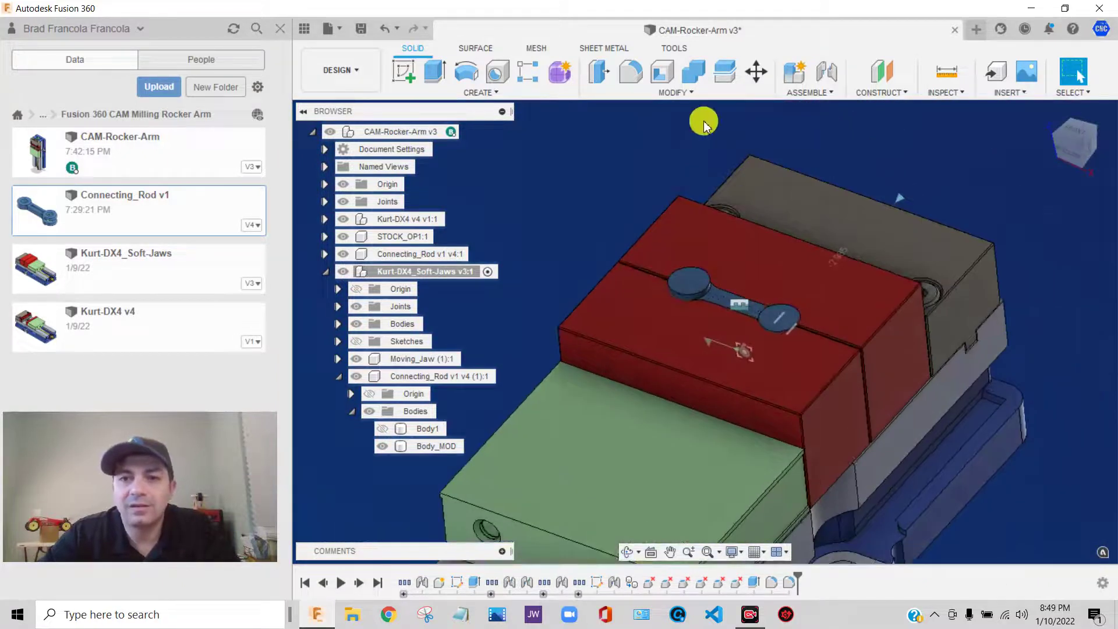
Split the fixed and moving soft jaw bodies with Split Body, using Body_MOD as the splitting tool.
{"action": "left_click", "coordinate": [691, 95]}
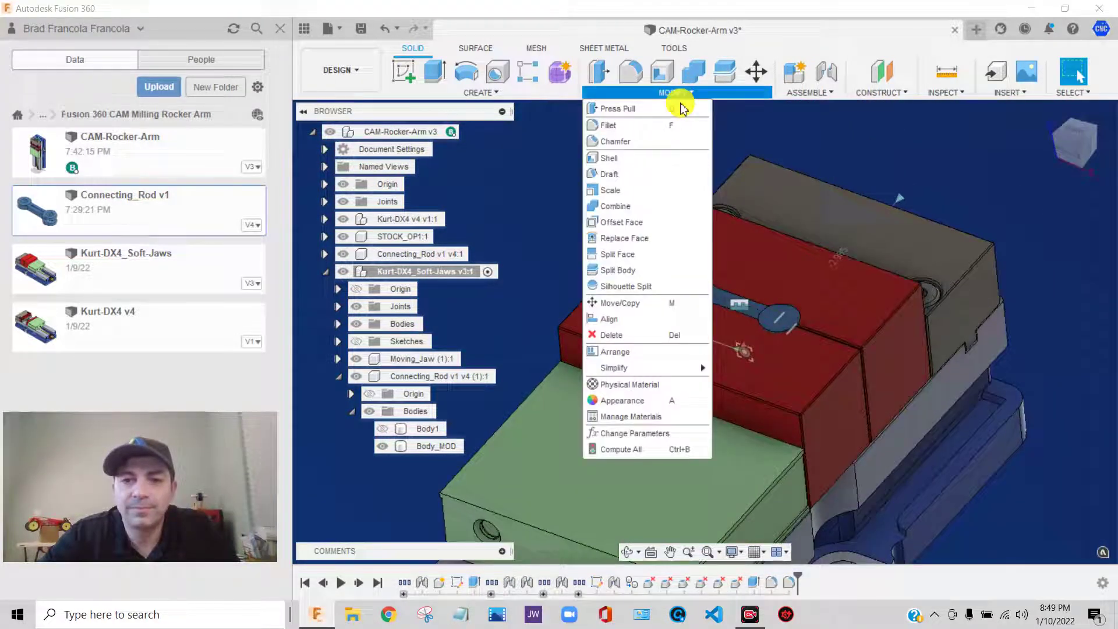
{"action": "left_click", "coordinate": [631, 272]}
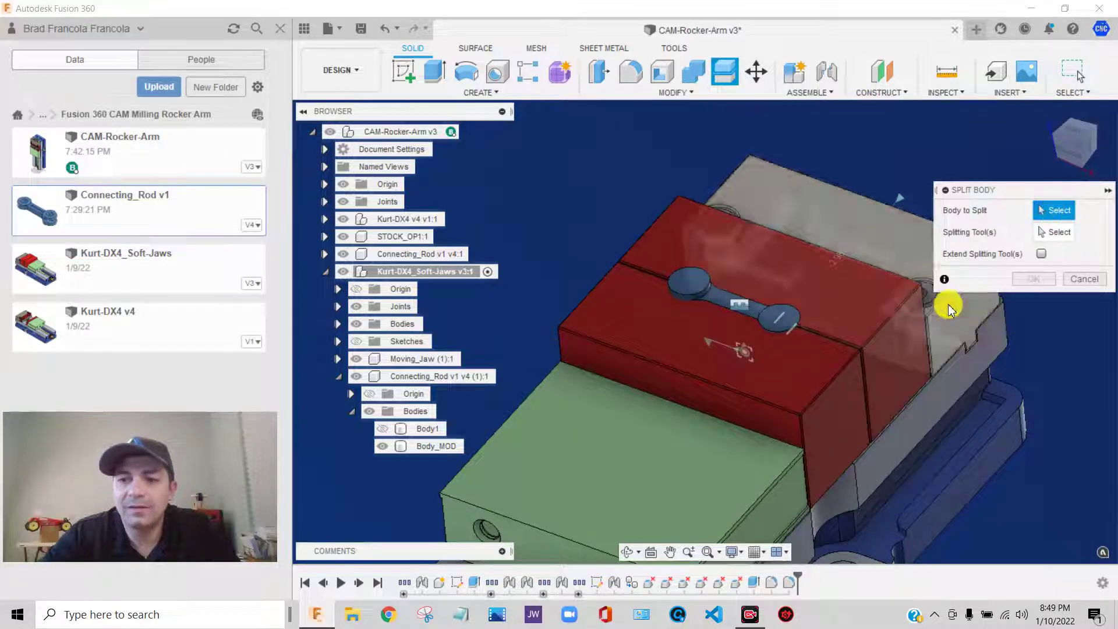
{"action": "left_click", "coordinate": [861, 317]}
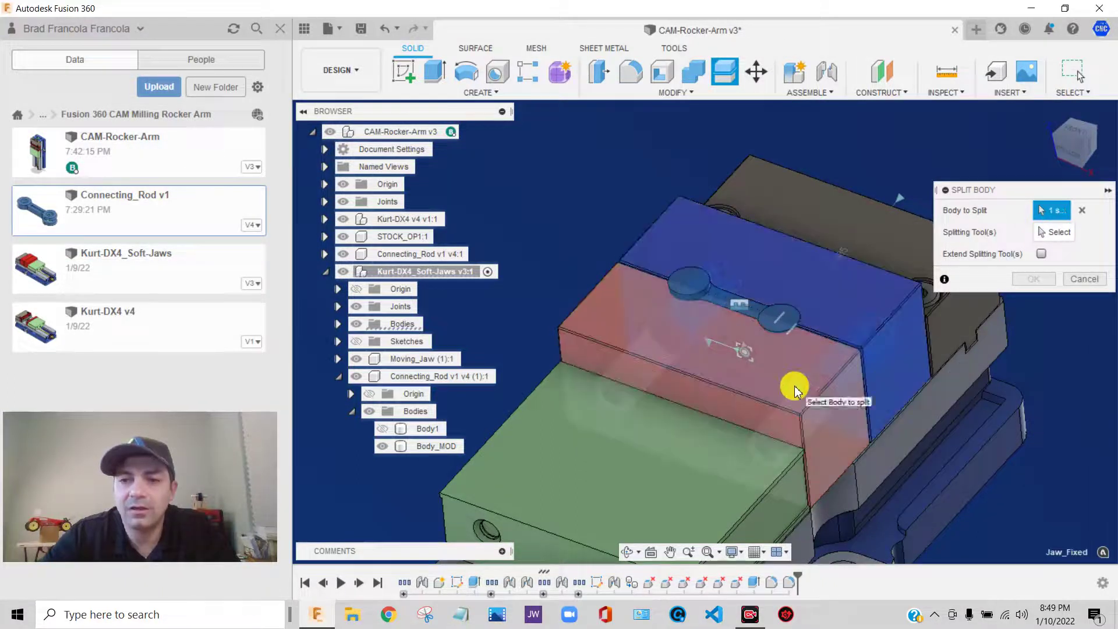
{"action": "left_click", "coordinate": [795, 389]}
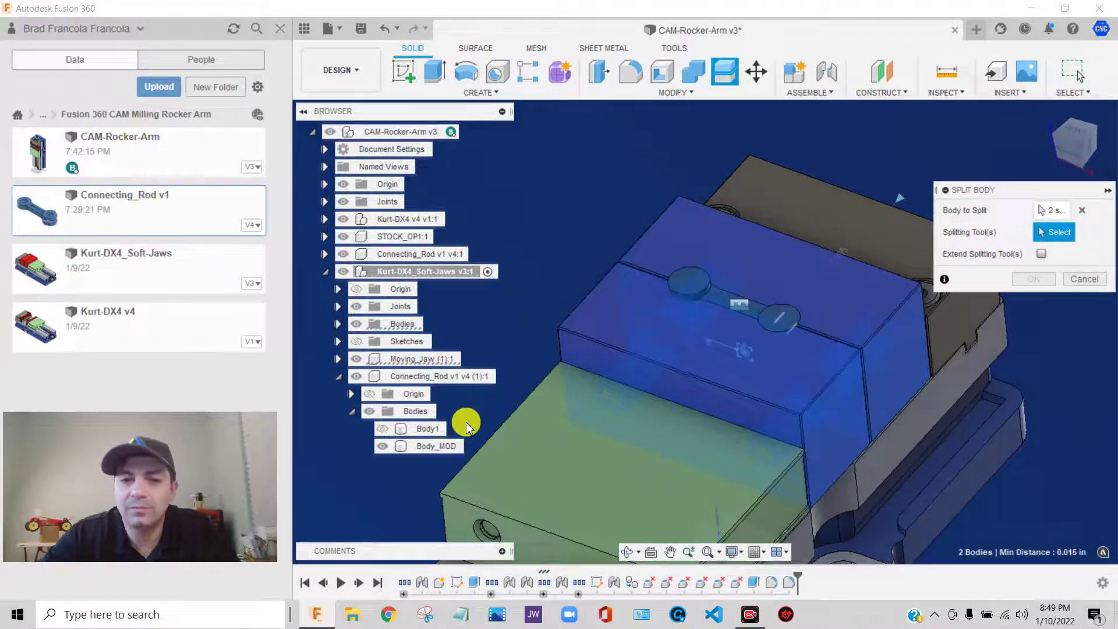
{"action": "left_click", "coordinate": [436, 453]}
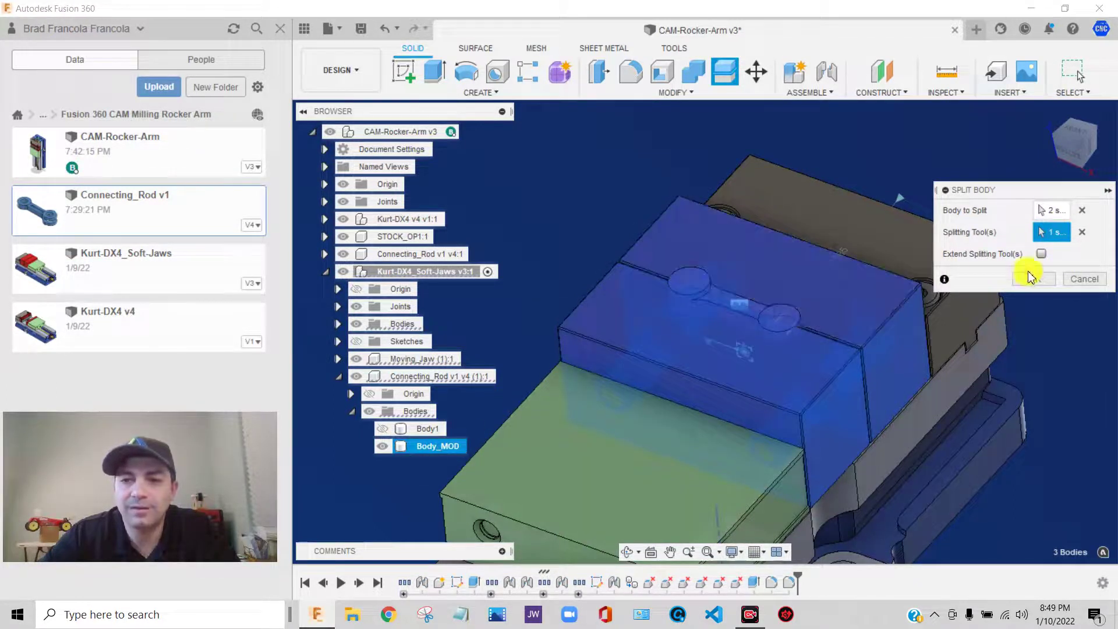
{"action": "left_click", "coordinate": [1035, 280]}
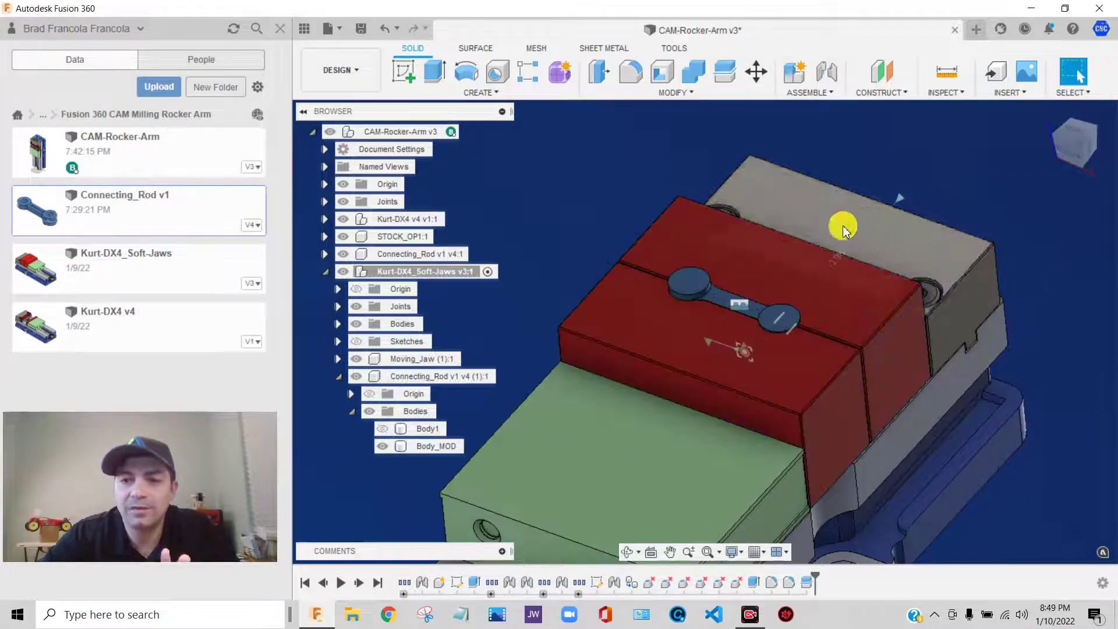
Hide the Connecting_Rod component inside the soft-jaws assembly and inspect the split outlines on both jaws.
{"action": "scroll", "coordinate": [569, 350], "scroll_direction": "up", "scroll_amount": 2}
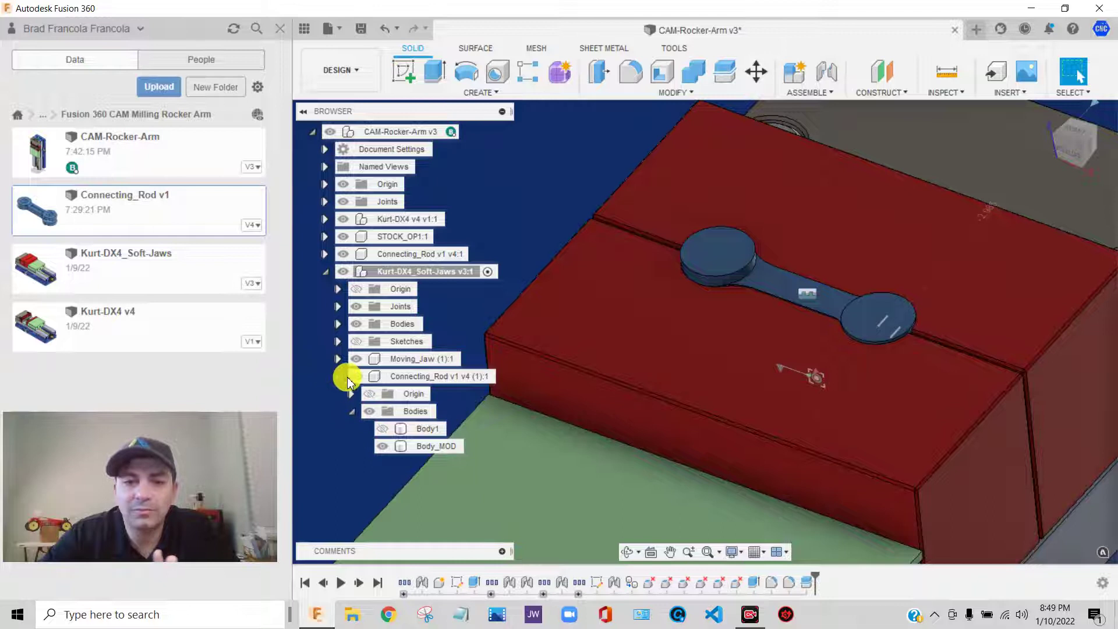
{"action": "double_click", "coordinate": [355, 379]}
{"action": "left_click", "coordinate": [357, 377]}
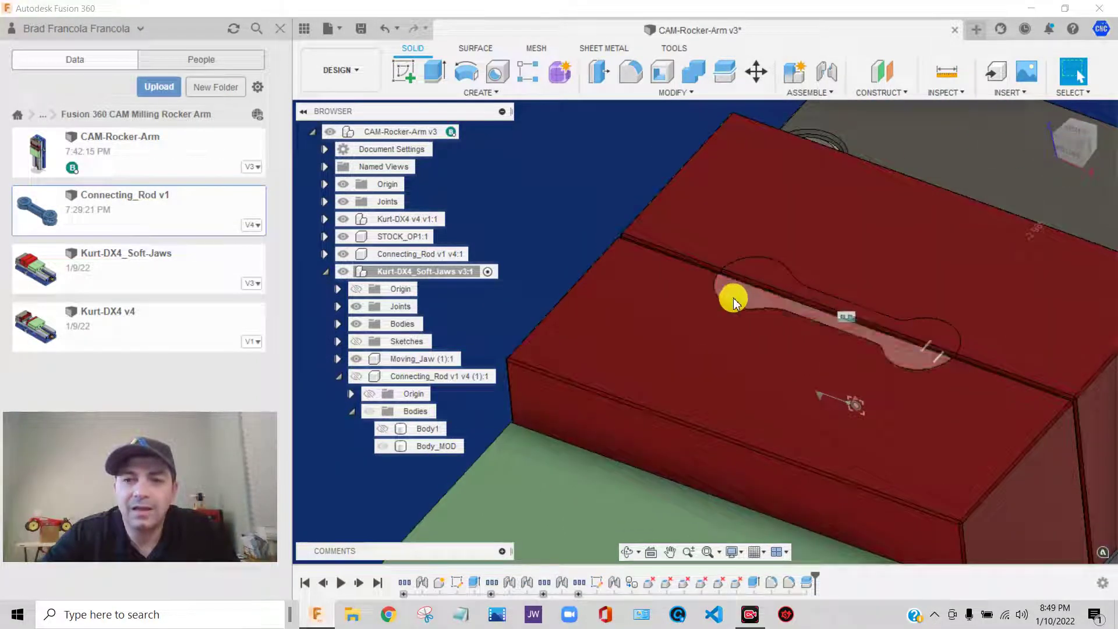
{"action": "scroll", "coordinate": [757, 355], "scroll_direction": "down", "scroll_amount": 1}
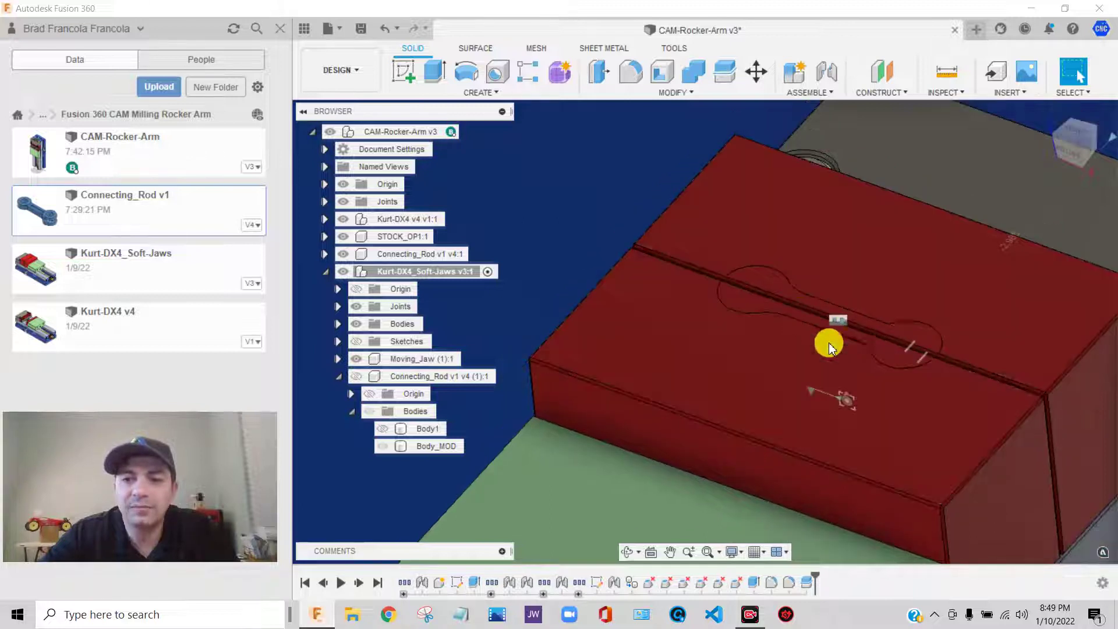
{"action": "scroll", "coordinate": [821, 280], "scroll_direction": "up", "scroll_amount": 3}
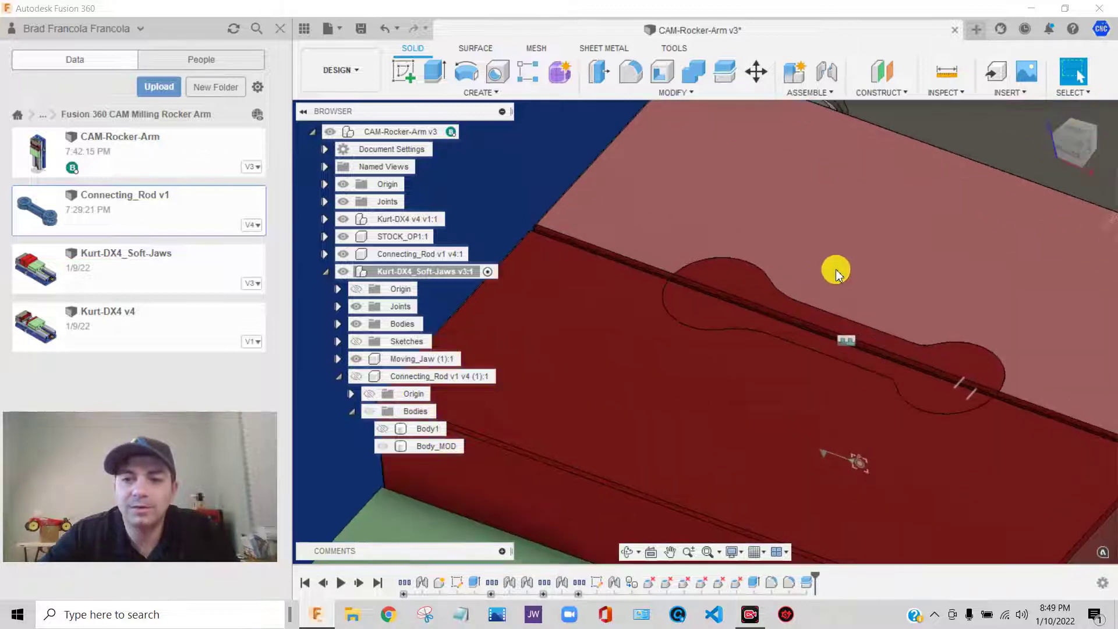
{"action": "scroll", "coordinate": [716, 309], "scroll_direction": "down", "scroll_amount": 5}
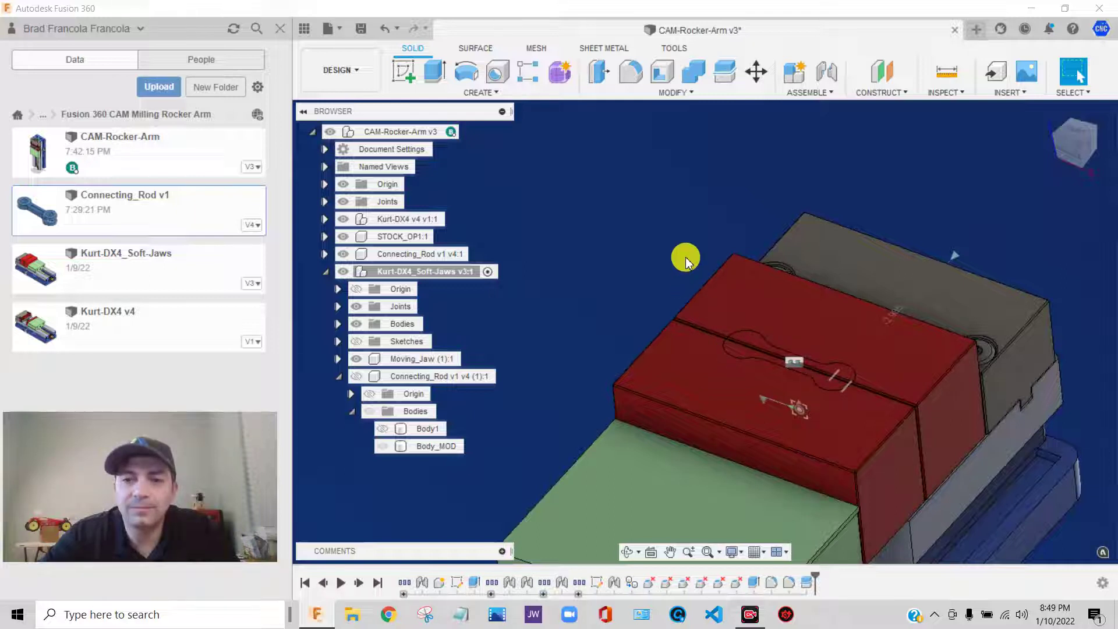
Locate the rod-shaped piece split from the fixed jaw in the browser and remove that Jaw_Fixed body.
{"action": "right_click", "coordinate": [751, 342]}
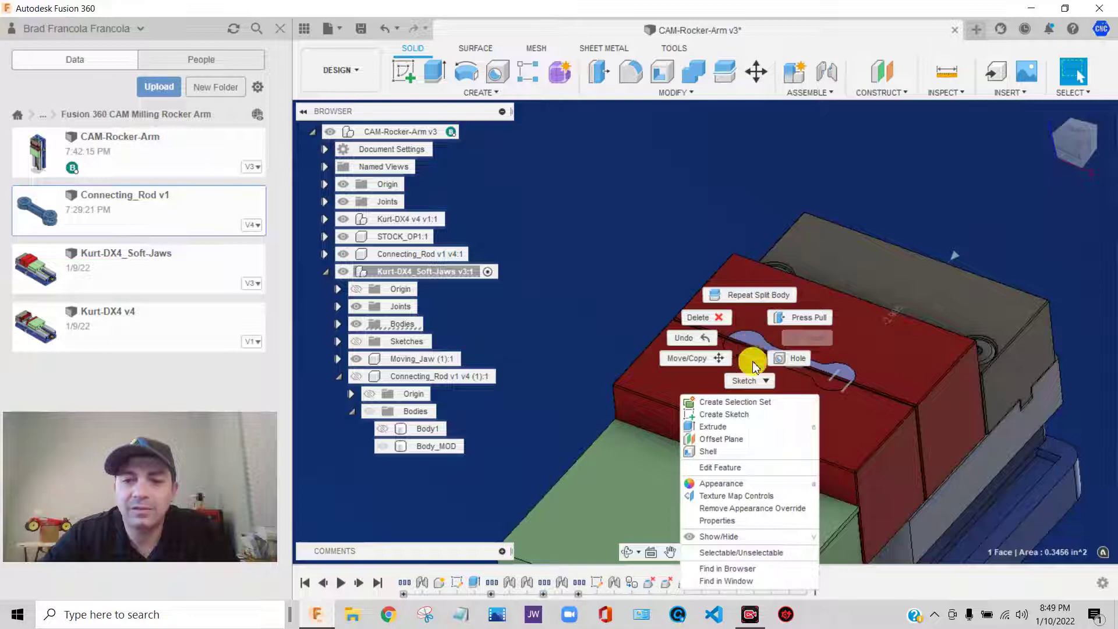
{"action": "left_click", "coordinate": [735, 569]}
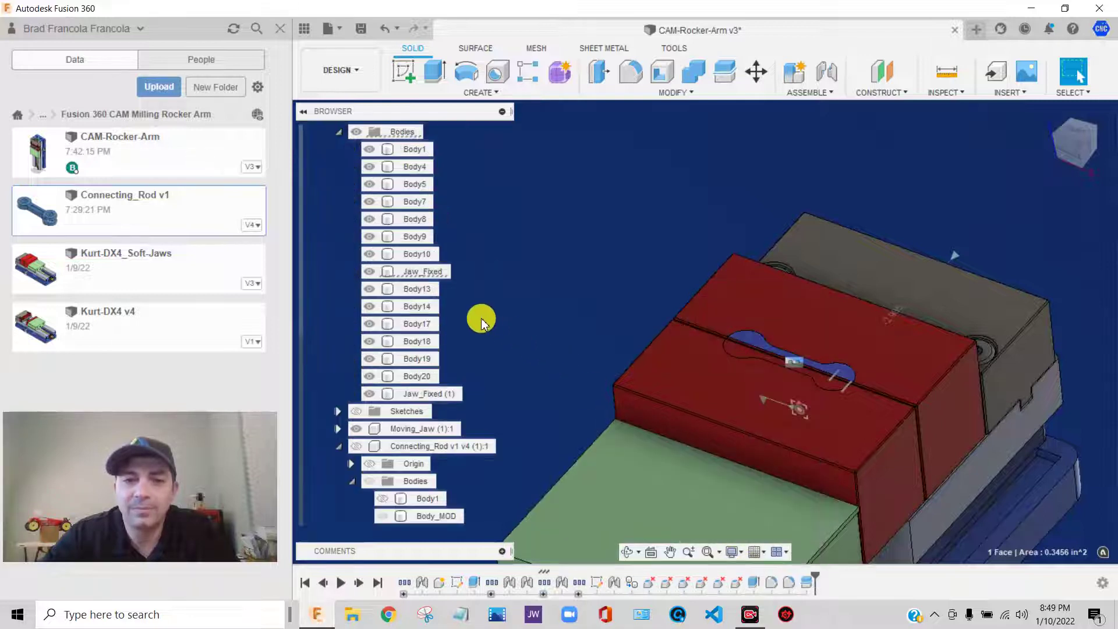
{"action": "left_click", "coordinate": [422, 275]}
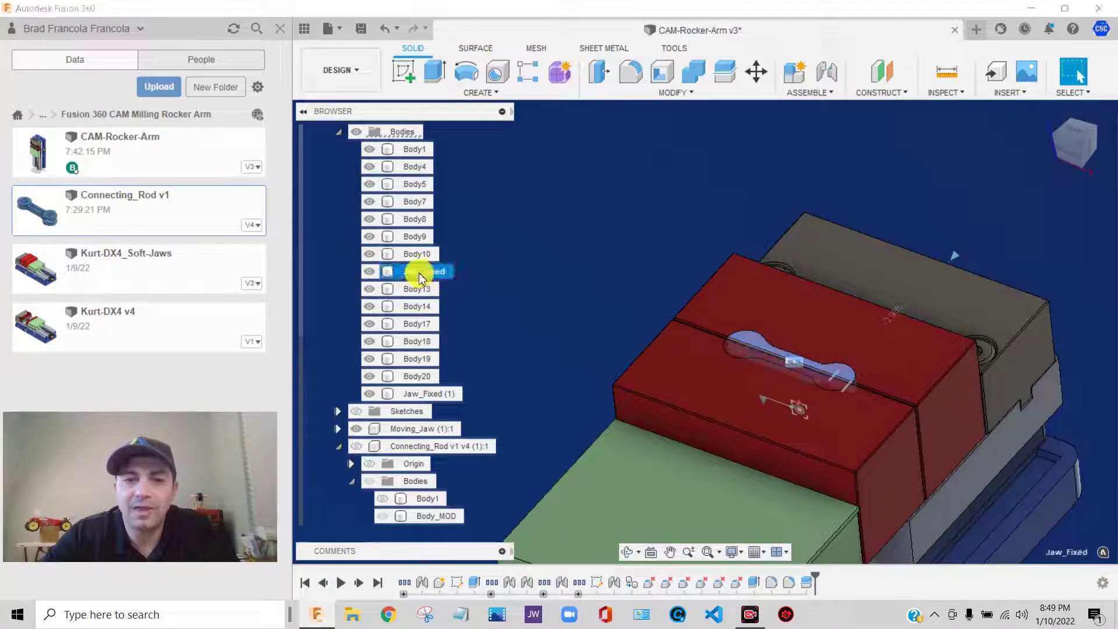
{"action": "right_click", "coordinate": [426, 278]}
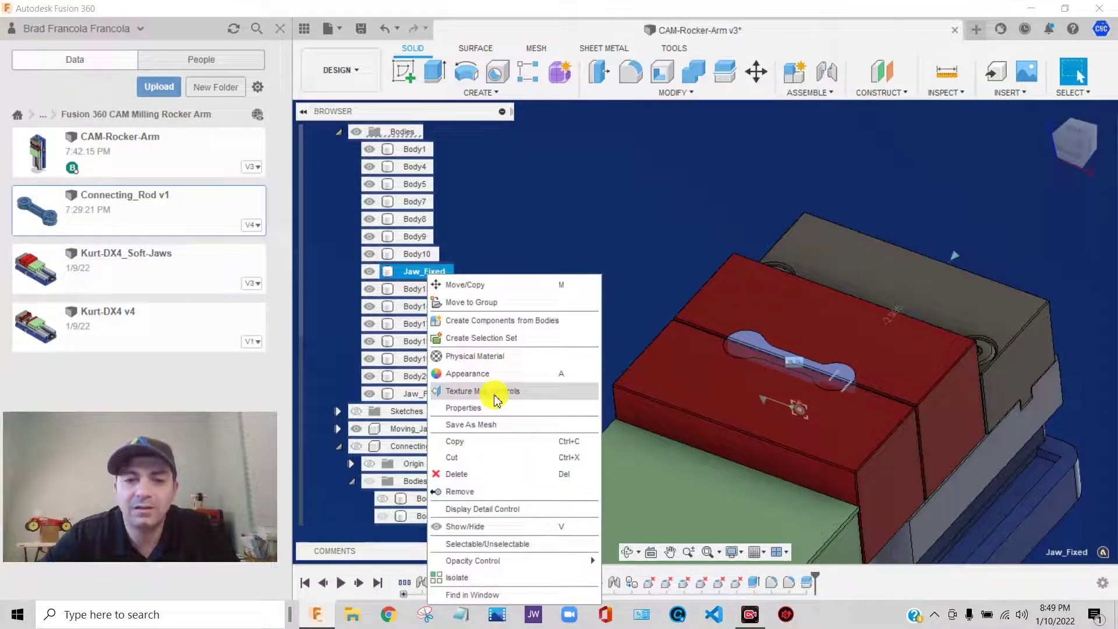
{"action": "left_click", "coordinate": [466, 493]}
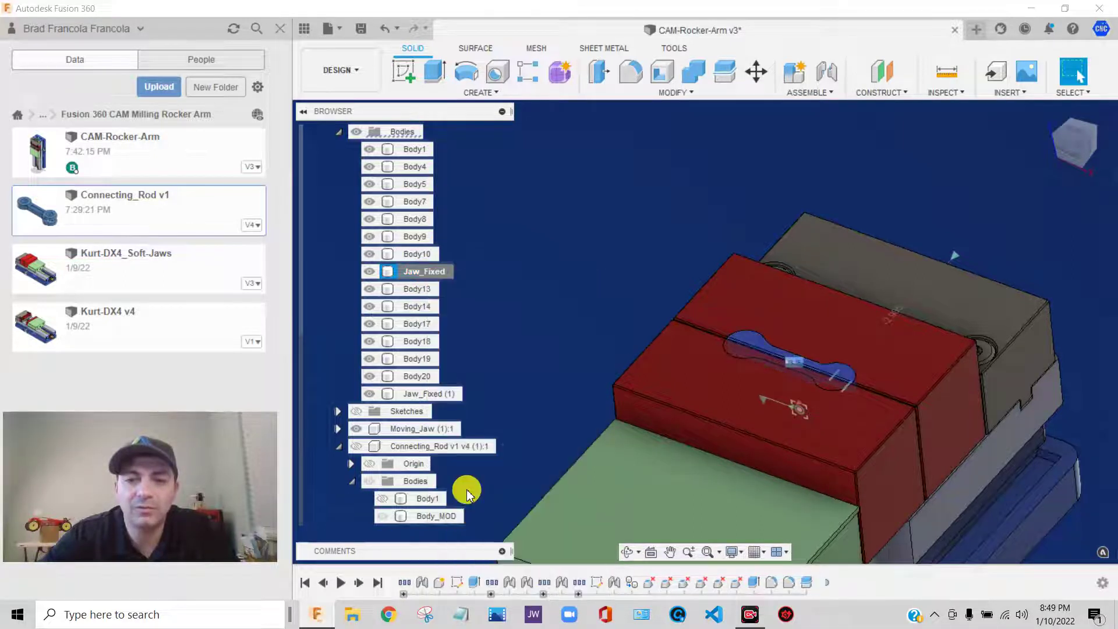
Remove the rod-shaped Jaw_Moving body split from the moving jaw and inspect the pocket across both jaws.
{"action": "scroll", "coordinate": [775, 333], "scroll_direction": "up", "scroll_amount": 5}
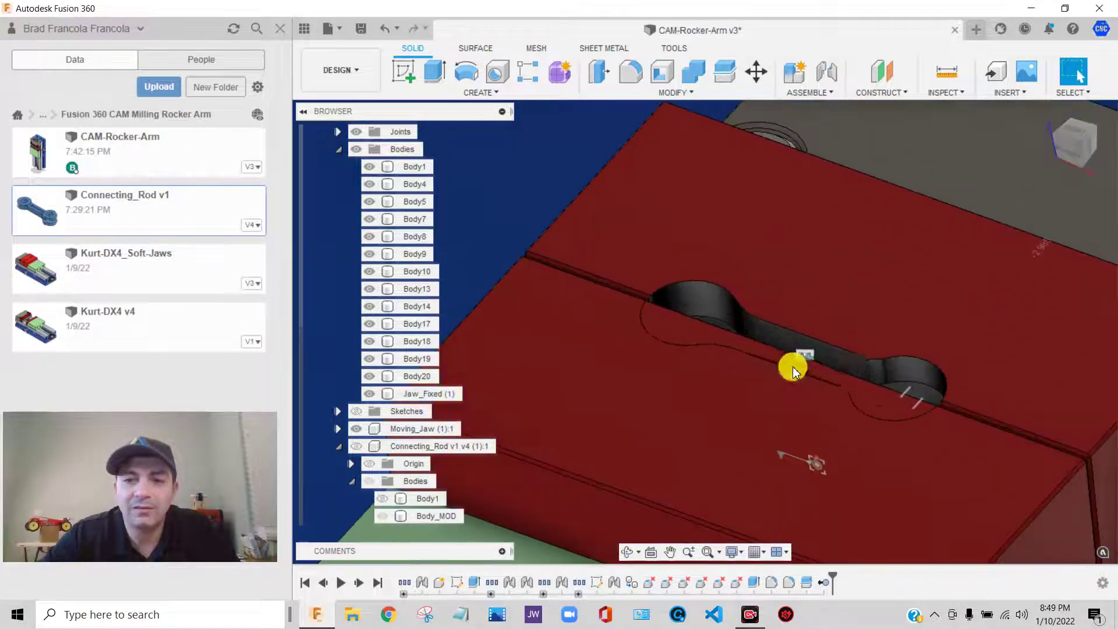
{"action": "right_click", "coordinate": [679, 333]}
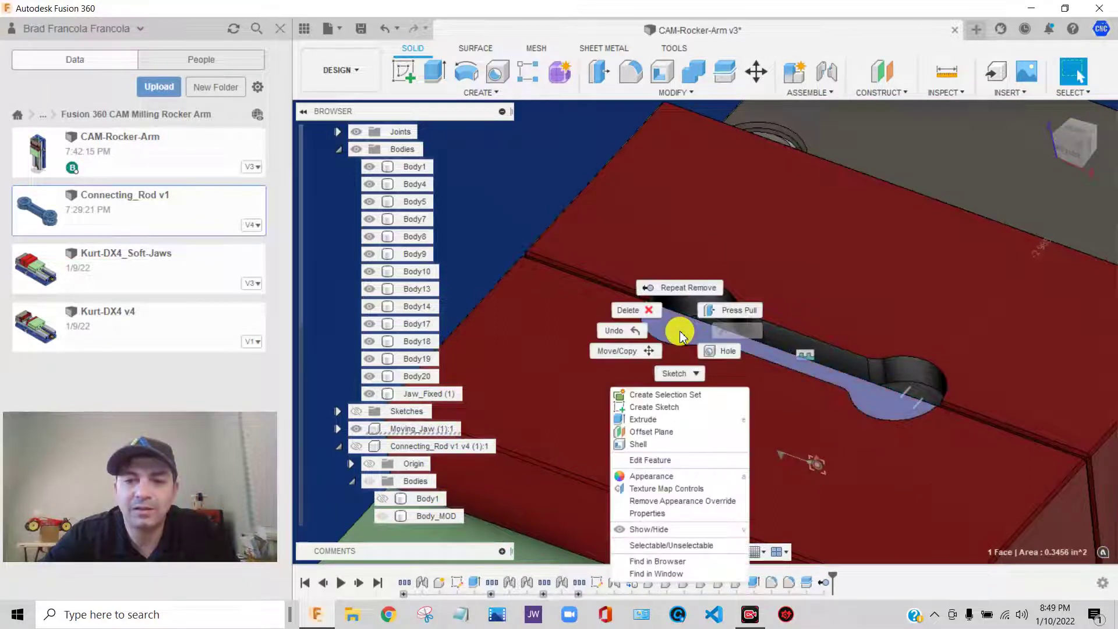
{"action": "left_click", "coordinate": [655, 562]}
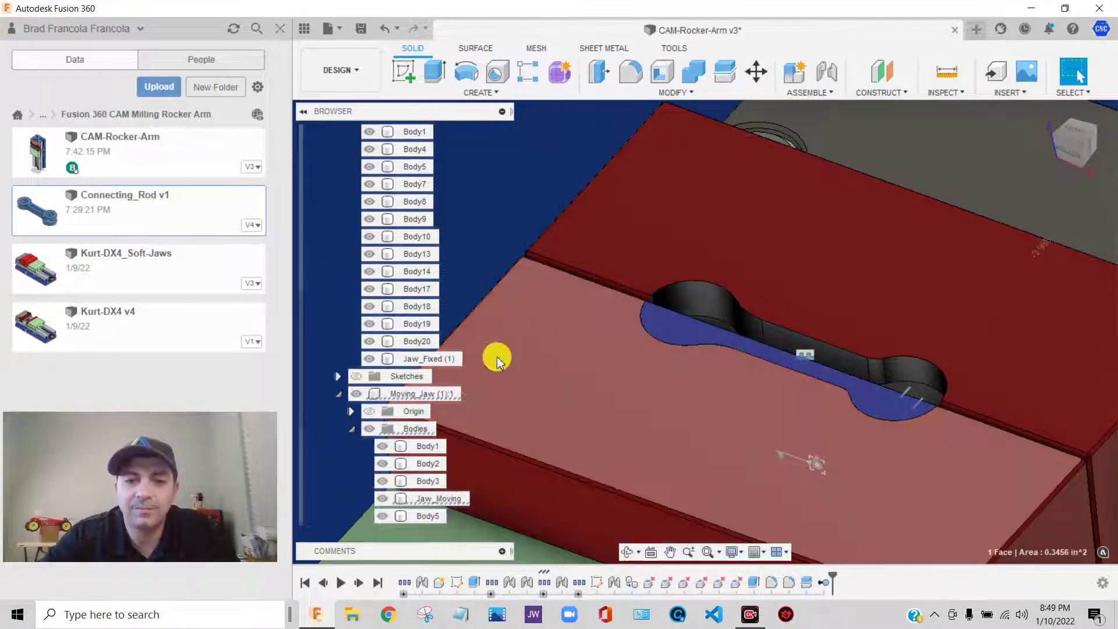
{"action": "right_click", "coordinate": [442, 507]}
{"action": "left_click", "coordinate": [494, 387]}
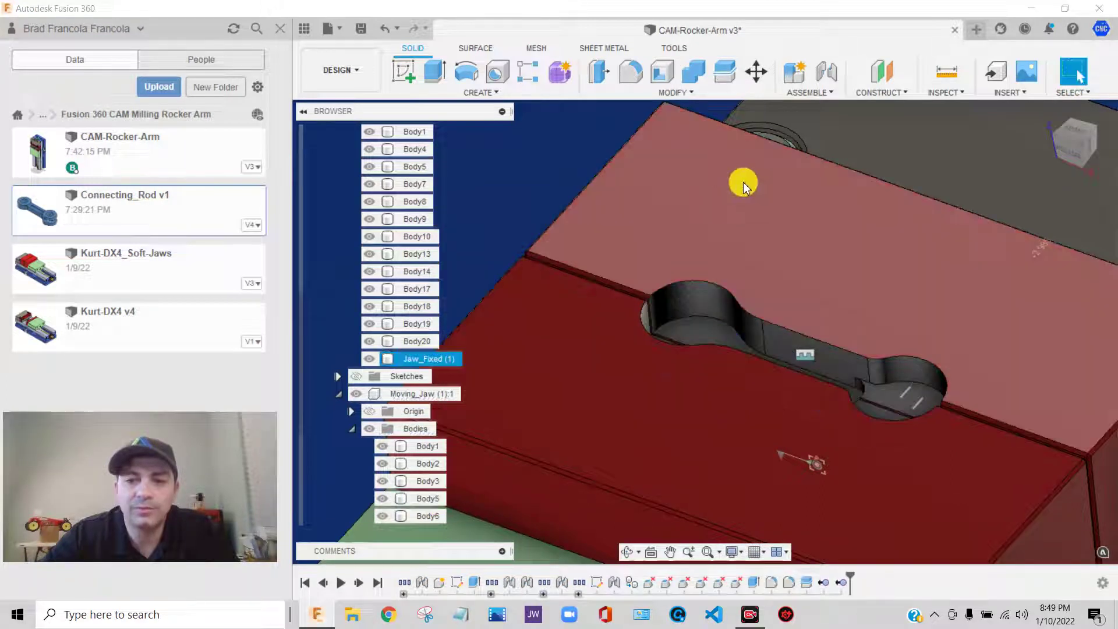
{"action": "scroll", "coordinate": [743, 185], "scroll_direction": "down", "scroll_amount": 3}
{"action": "left_click_drag", "start_coordinate": [1084, 149], "coordinate": [7, 162]}
{"action": "scroll", "coordinate": [672, 245], "scroll_direction": "up", "scroll_amount": 5}
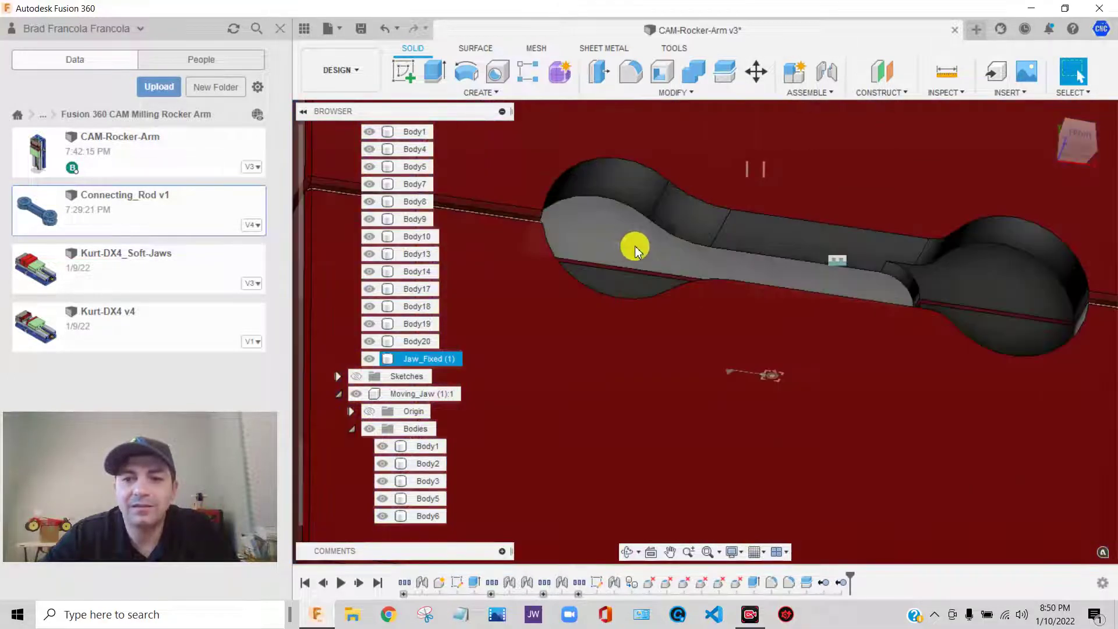
Clear the selection and collapse the Bodies folder and the Moving_Jaw component under the soft-jaws assembly in the browser.
{"action": "scroll", "coordinate": [820, 272], "scroll_direction": "down", "scroll_amount": 5}
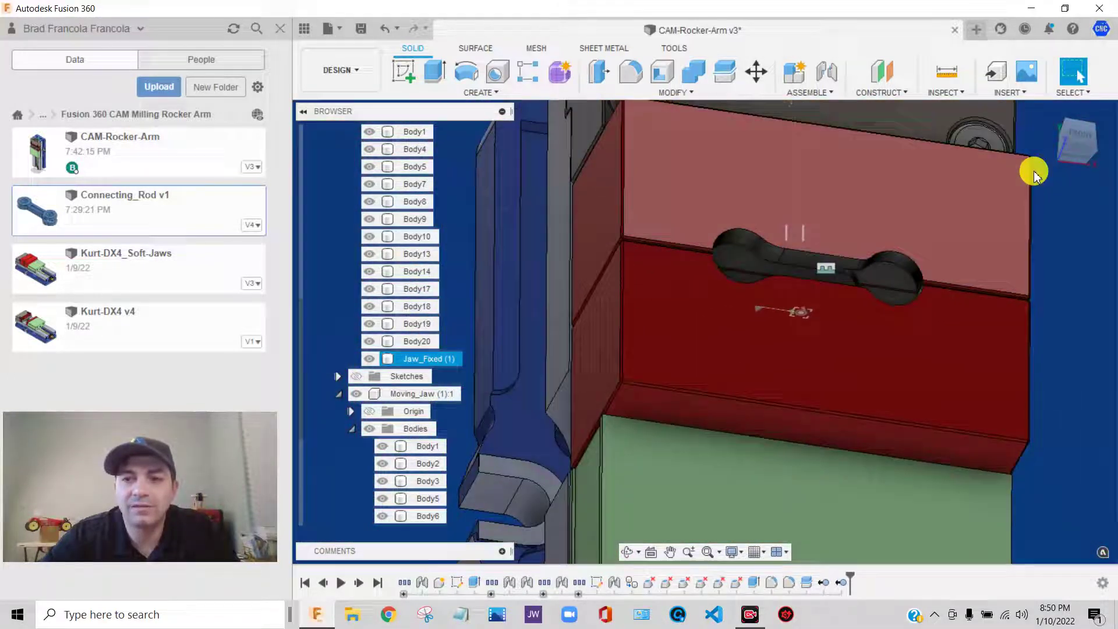
{"action": "mouse_move", "coordinate": [1089, 143]}
{"action": "left_mouse_down"}
{"action": "mouse_move", "coordinate": [1033, 159]}
{"action": "mouse_move", "coordinate": [1050, 129]}
{"action": "mouse_move", "coordinate": [1050, 150]}
{"action": "left_mouse_up"}
{"action": "left_click", "coordinate": [861, 296]}
{"action": "key", "text": "Escape"}
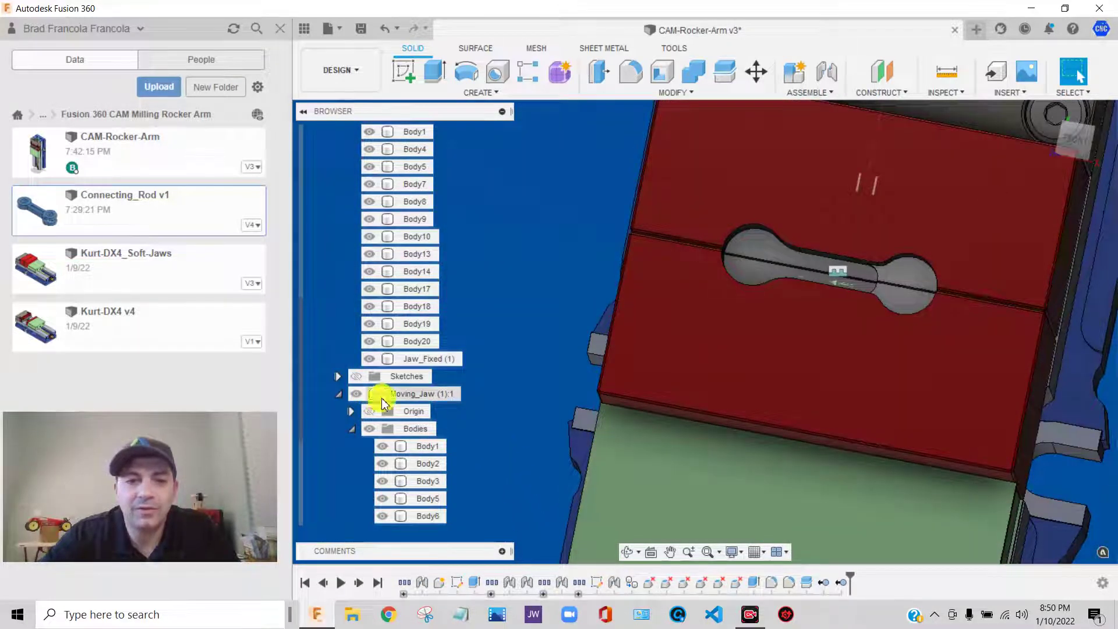
{"action": "scroll", "coordinate": [382, 326], "scroll_direction": "up", "scroll_amount": 3}
{"action": "left_click", "coordinate": [337, 220]}
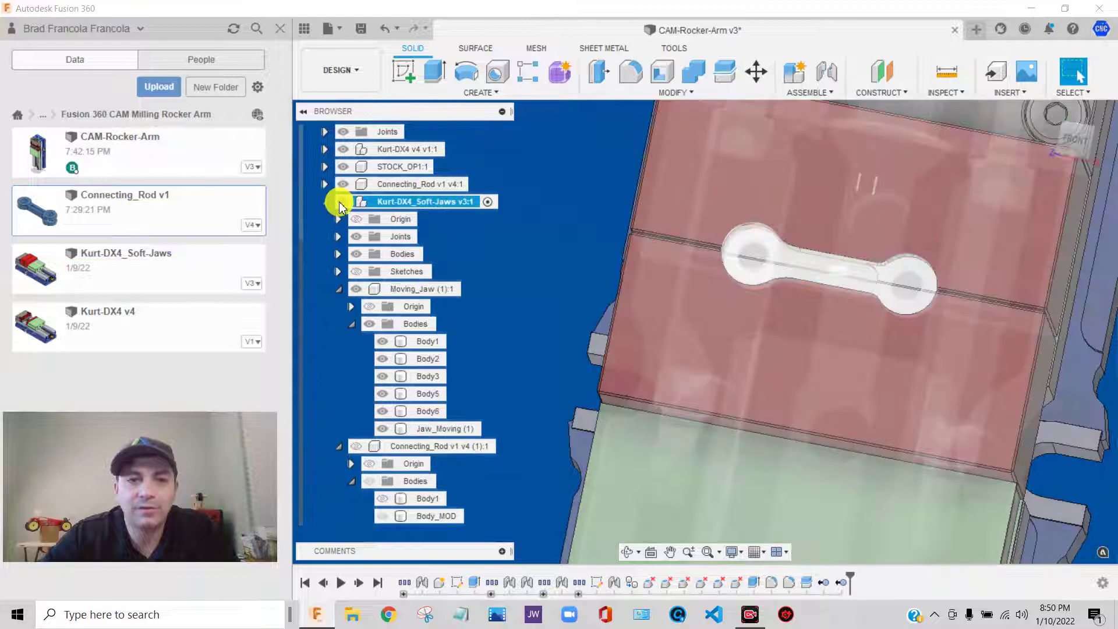
{"action": "left_click", "coordinate": [324, 201]}
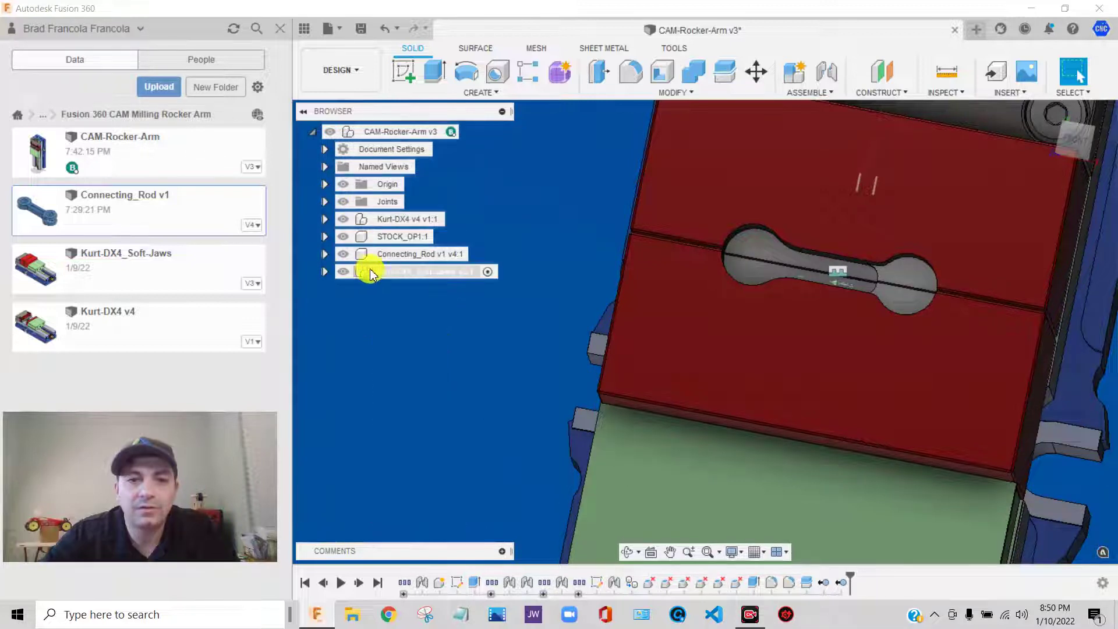
{"action": "left_click", "coordinate": [325, 272]}
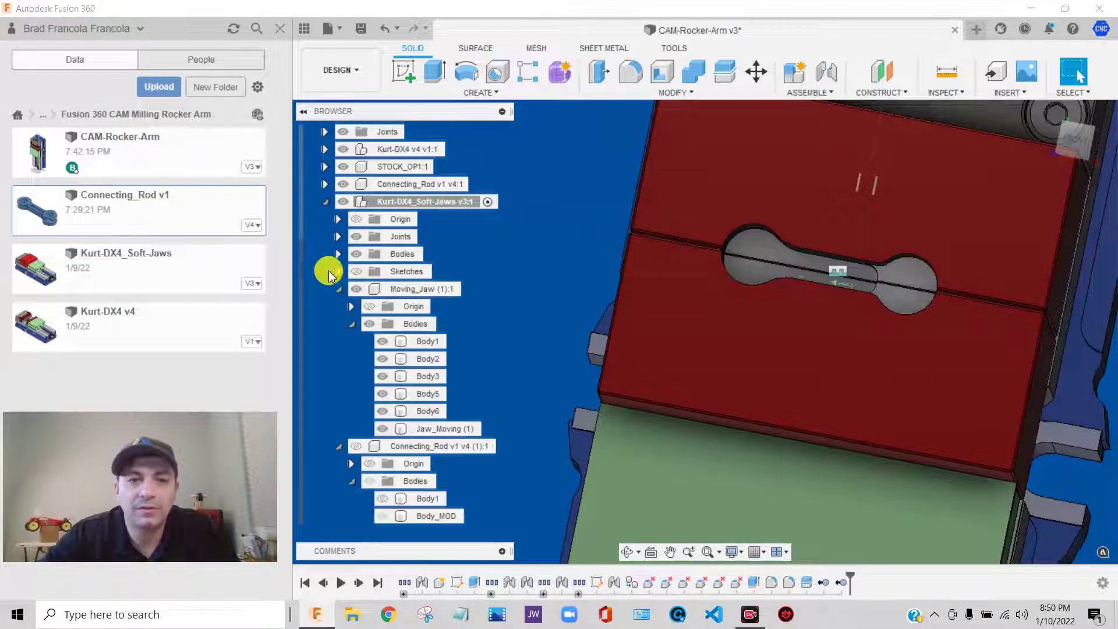
{"action": "left_click", "coordinate": [353, 326]}
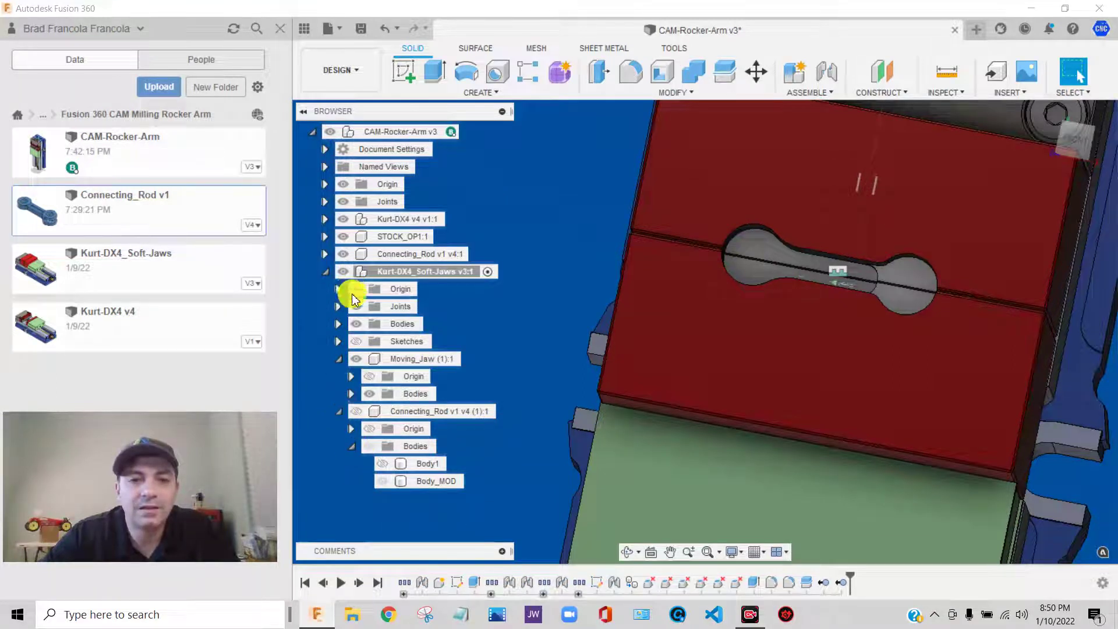
{"action": "left_click", "coordinate": [339, 359]}
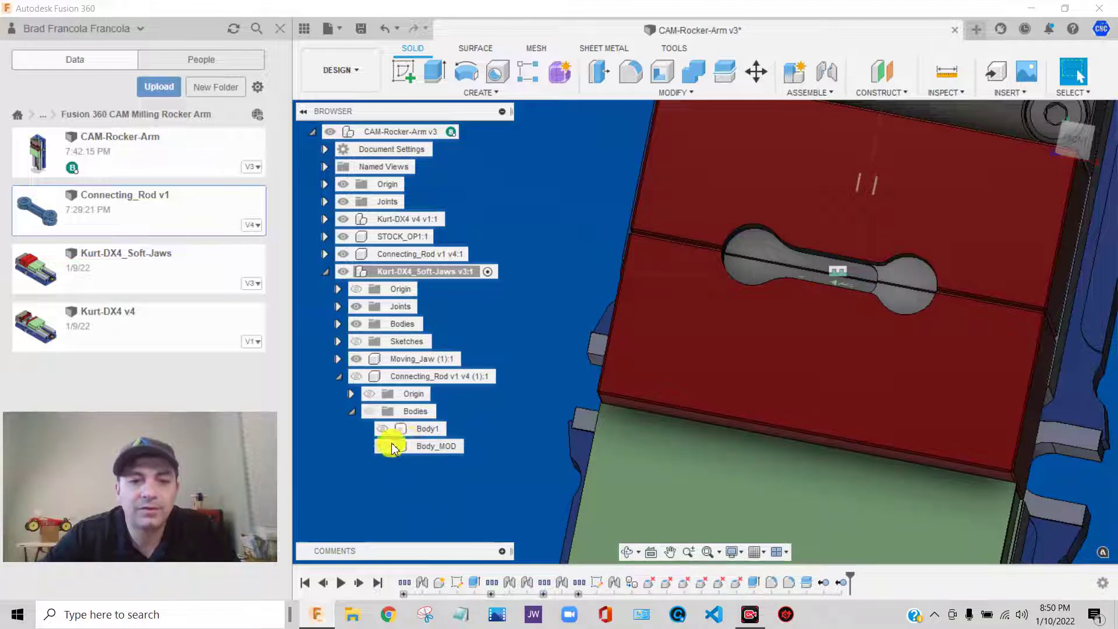
Show the Connecting_Rod component in the soft-jaws assembly, with its Body1 visible and Body_MOD hidden.
{"action": "left_click", "coordinate": [356, 376]}
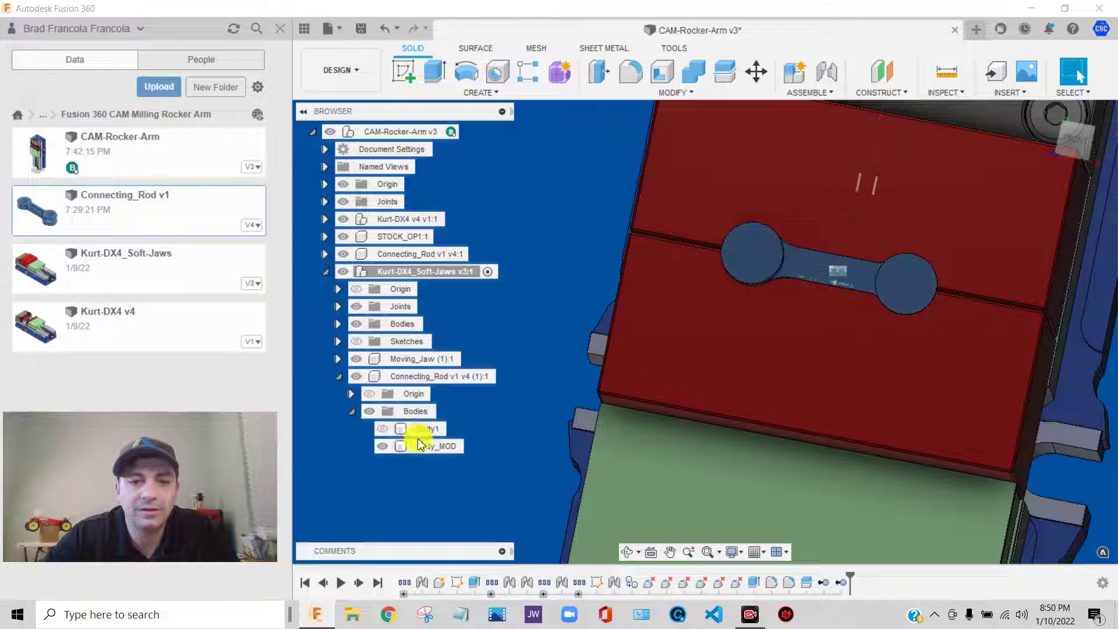
{"action": "left_click", "coordinate": [383, 430]}
{"action": "left_click", "coordinate": [383, 446]}
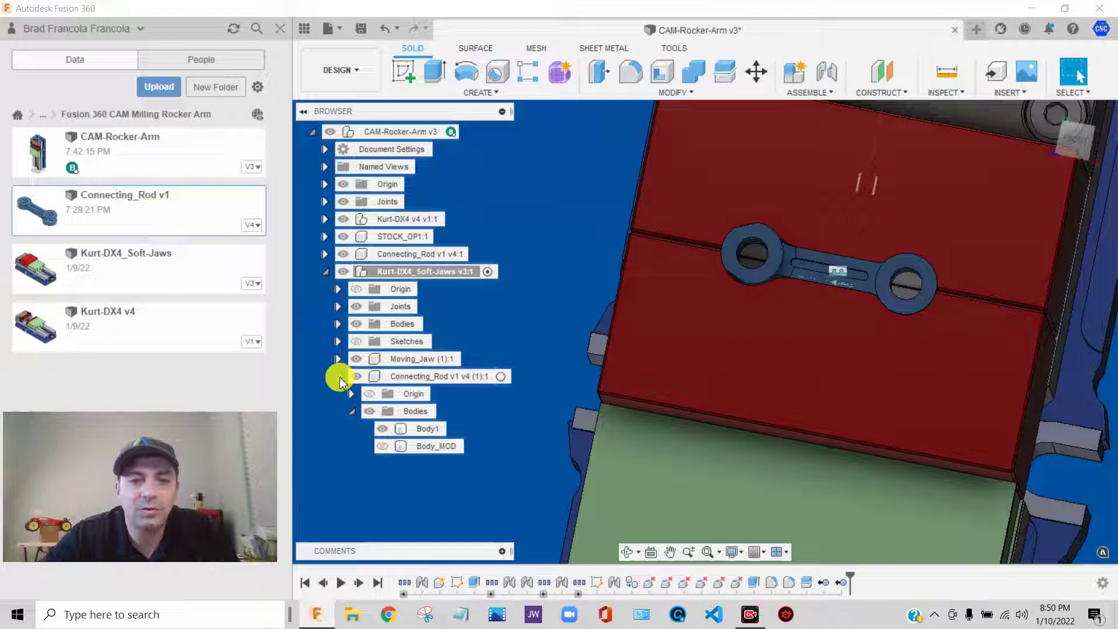
Start a Section Analysis from the moving soft jaw's side face above the green vise body, offset by a Y distance of -1.50 in.
{"action": "scroll", "coordinate": [926, 232], "scroll_direction": "down", "scroll_amount": 3}
{"action": "left_click_drag", "start_coordinate": [1078, 157], "coordinate": [1092, 104]}
{"action": "middle_click_drag", "start_coordinate": [1090, 104], "coordinate": [1073, 113], "text": "shift"}
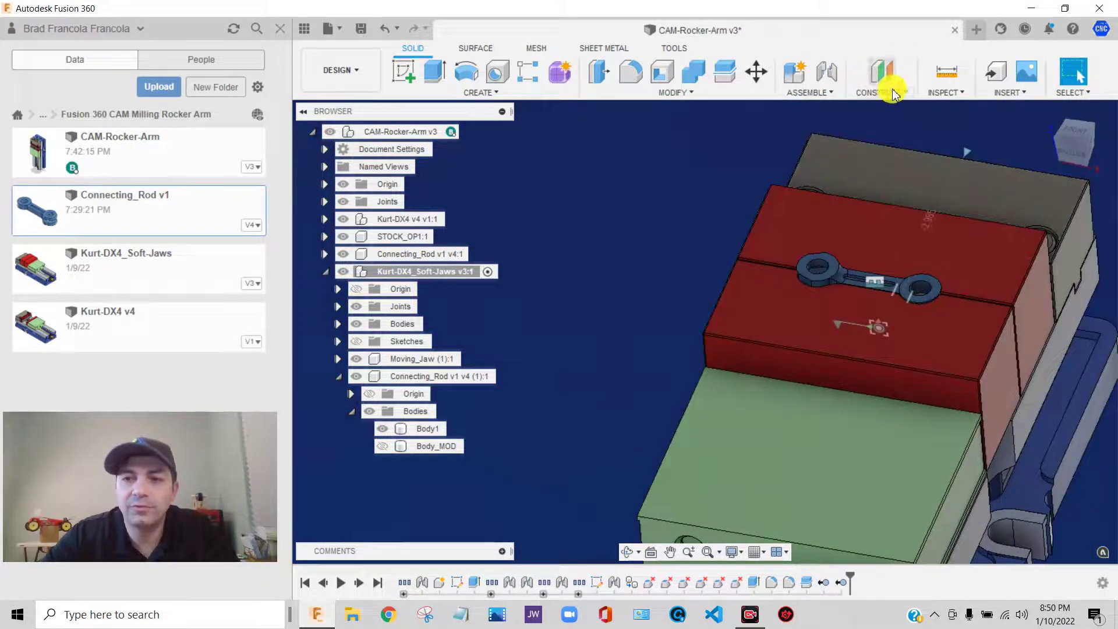
{"action": "left_click", "coordinate": [962, 93]}
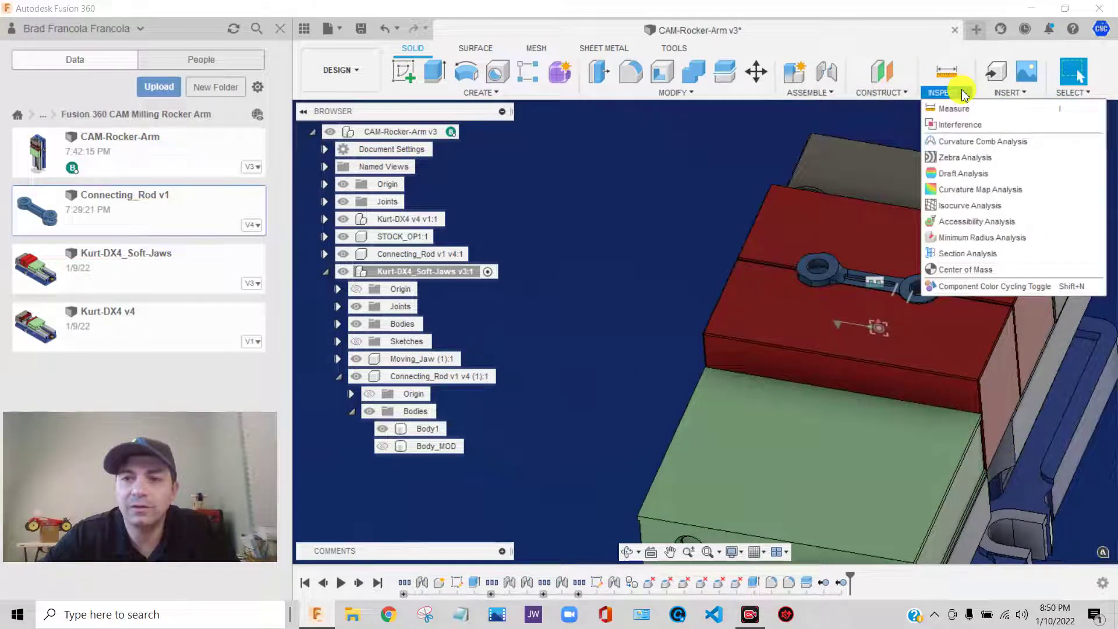
{"action": "left_click", "coordinate": [981, 259]}
{"action": "scroll", "coordinate": [781, 229], "scroll_direction": "down", "scroll_amount": 3}
{"action": "scroll", "coordinate": [1001, 309], "scroll_direction": "up", "scroll_amount": 3}
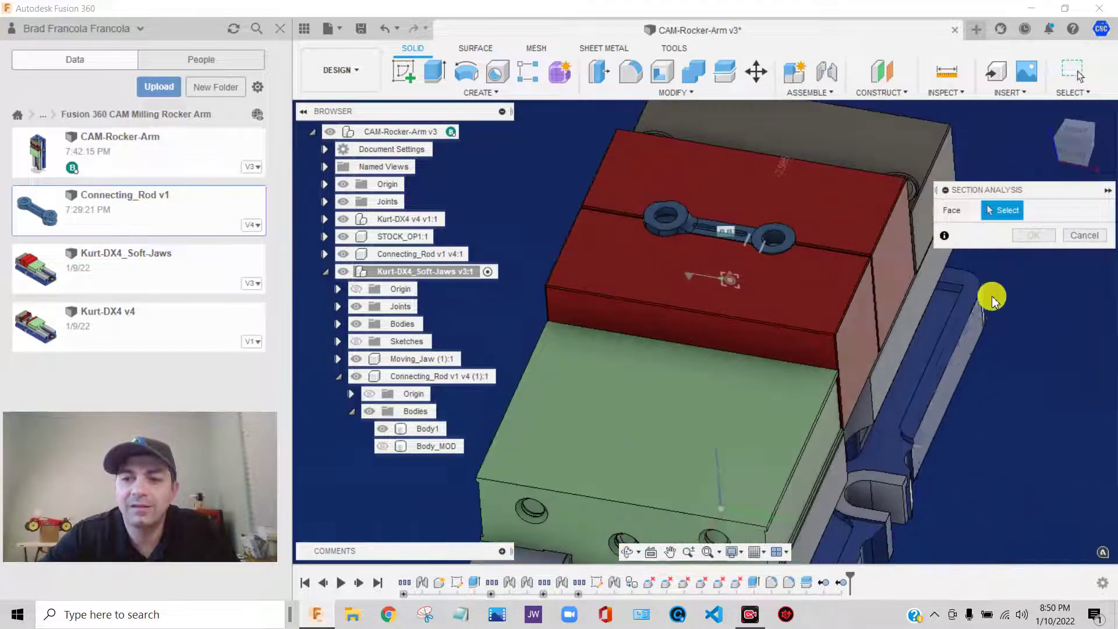
{"action": "left_click", "coordinate": [792, 352]}
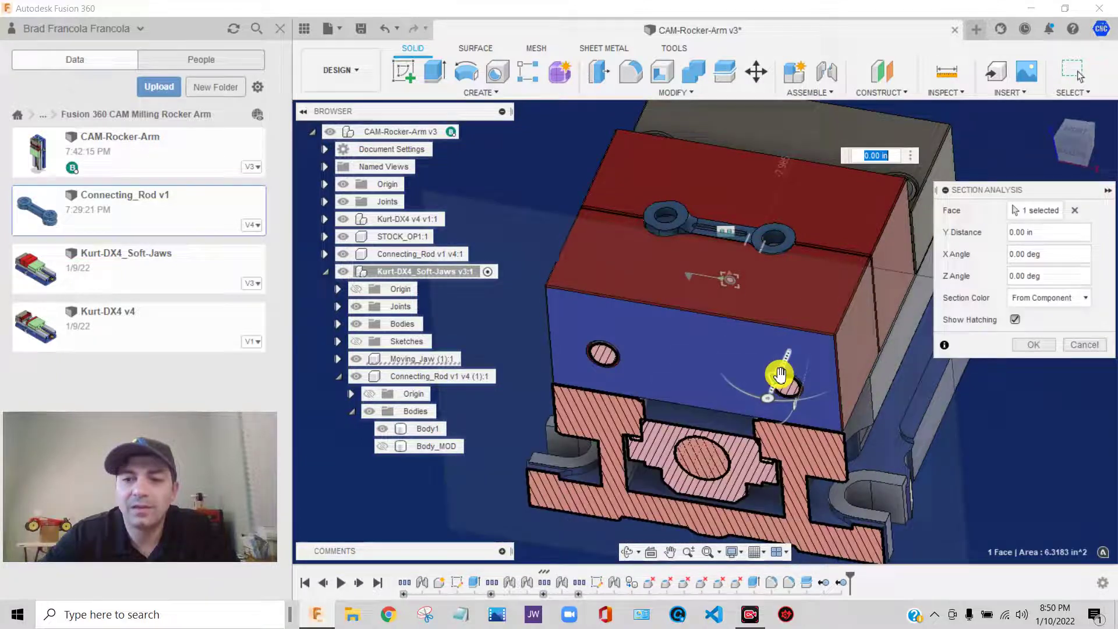
{"action": "left_click_drag", "start_coordinate": [780, 374], "coordinate": [816, 304]}
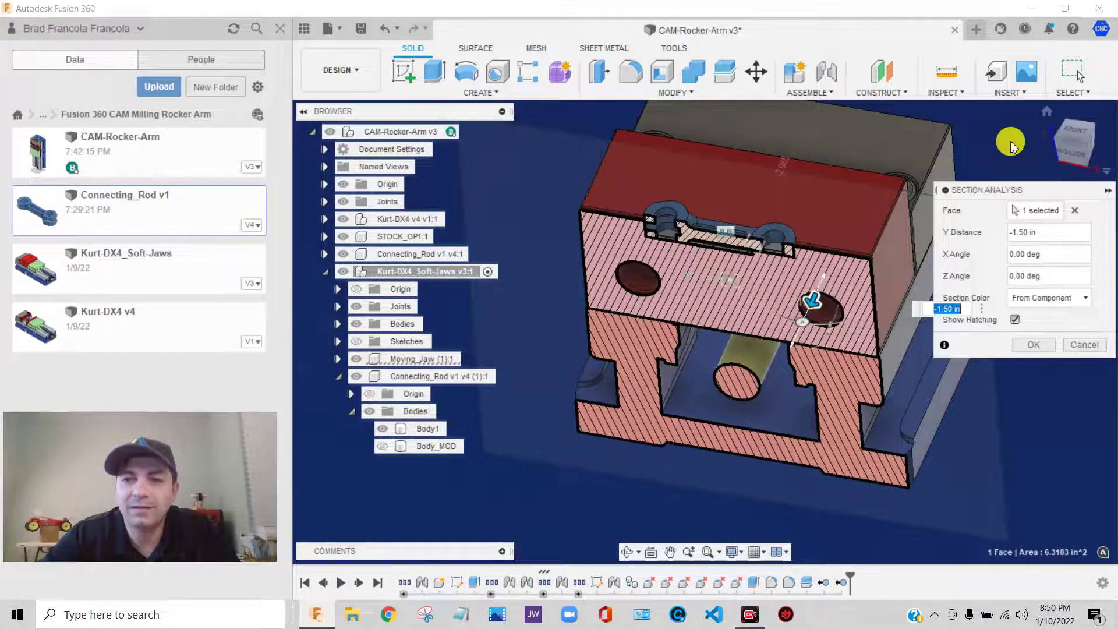
Examine in the section view how both rod ends and the web sit in the soft-jaw pocket, and cancel the analysis.
{"action": "scroll", "coordinate": [658, 200], "scroll_direction": "up", "scroll_amount": 5}
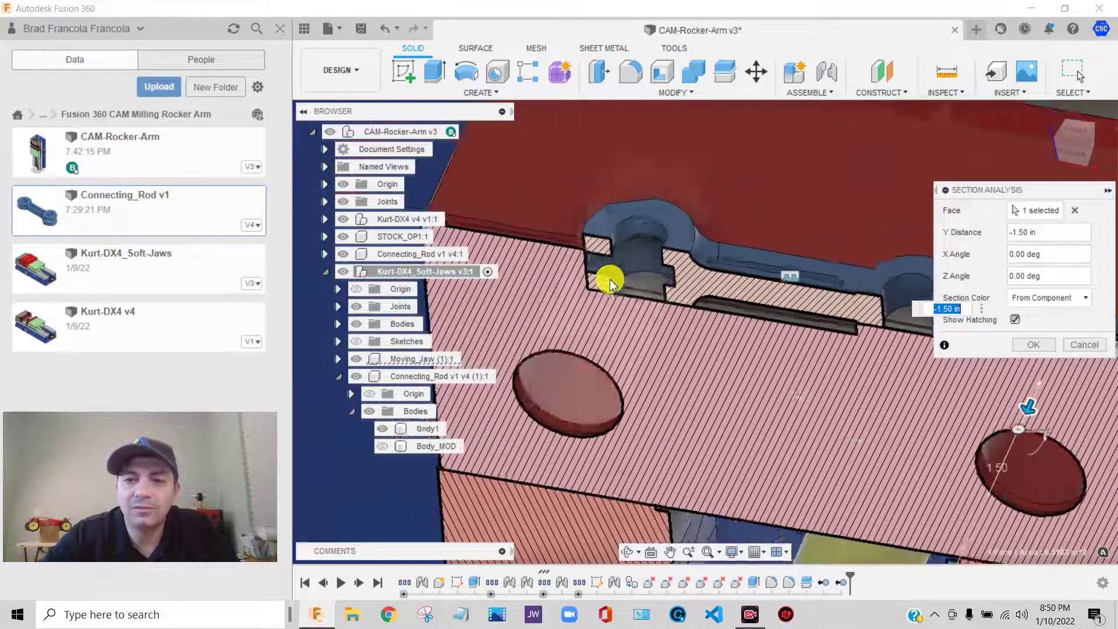
{"action": "scroll", "coordinate": [609, 282], "scroll_direction": "down", "scroll_amount": 1}
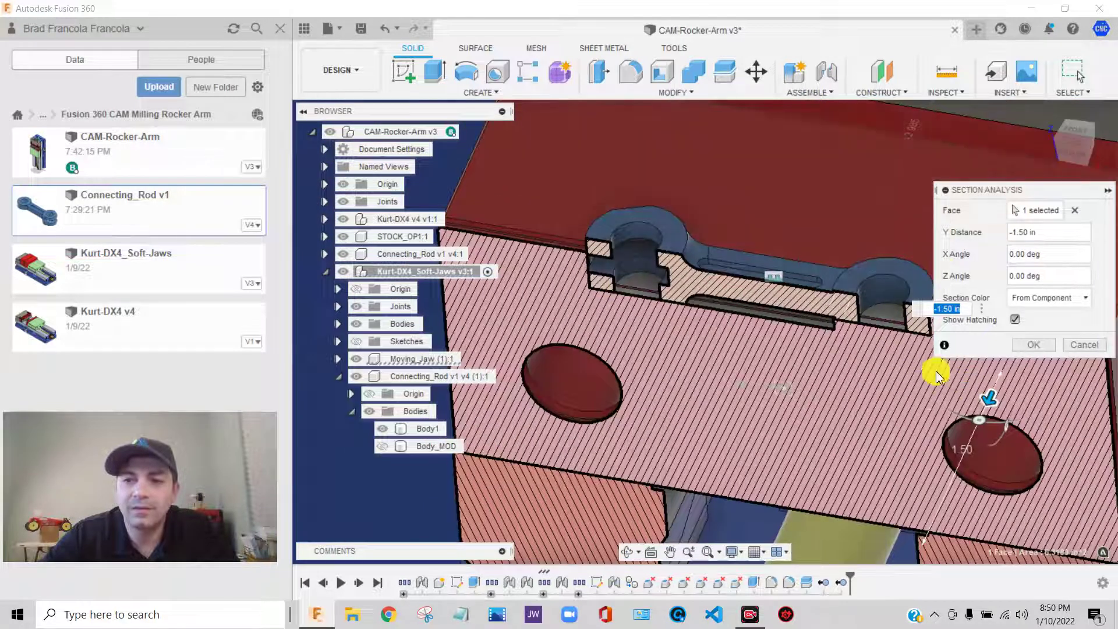
{"action": "scroll", "coordinate": [780, 340], "scroll_direction": "down", "scroll_amount": 2}
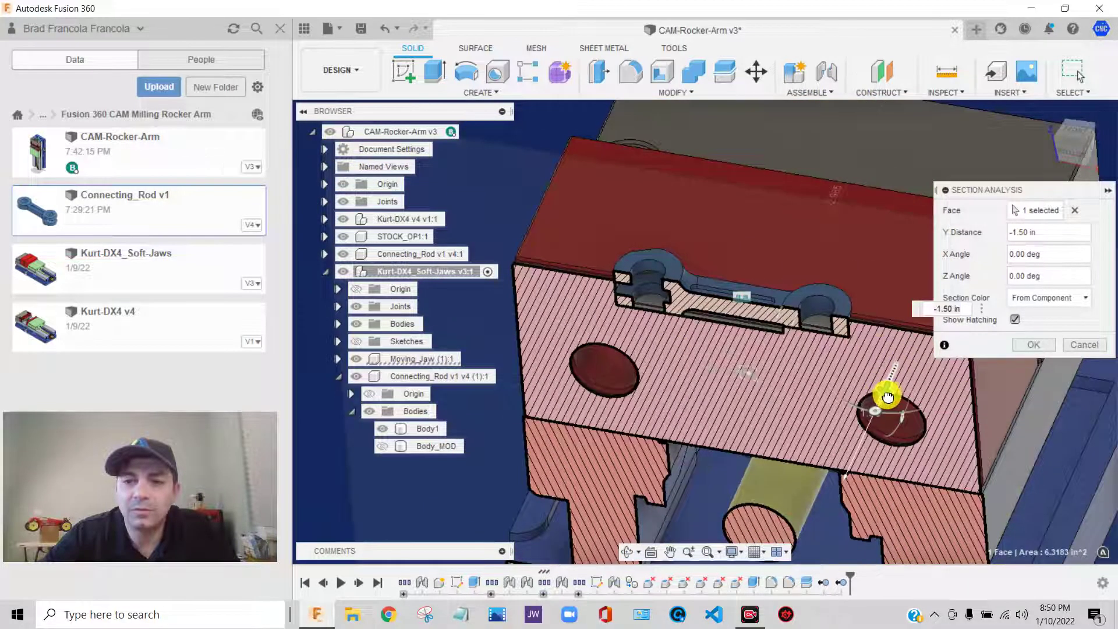
{"action": "mouse_move", "coordinate": [887, 397]}
{"action": "left_mouse_down"}
{"action": "mouse_move", "coordinate": [906, 367]}
{"action": "mouse_move", "coordinate": [893, 398]}
{"action": "left_mouse_up"}
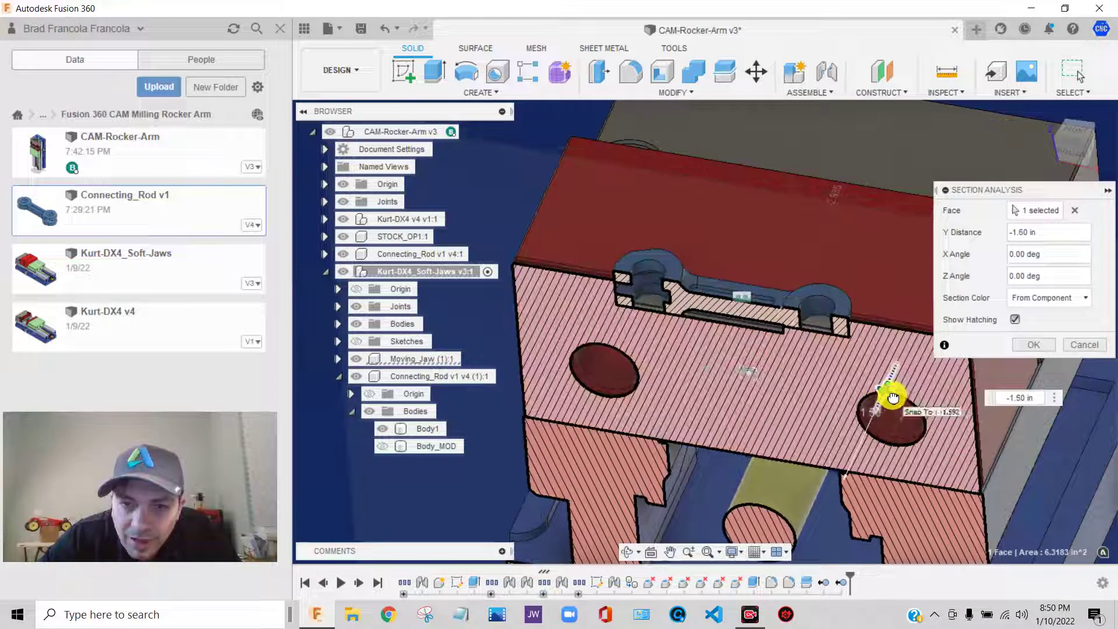
{"action": "scroll", "coordinate": [798, 326], "scroll_direction": "up", "scroll_amount": 5}
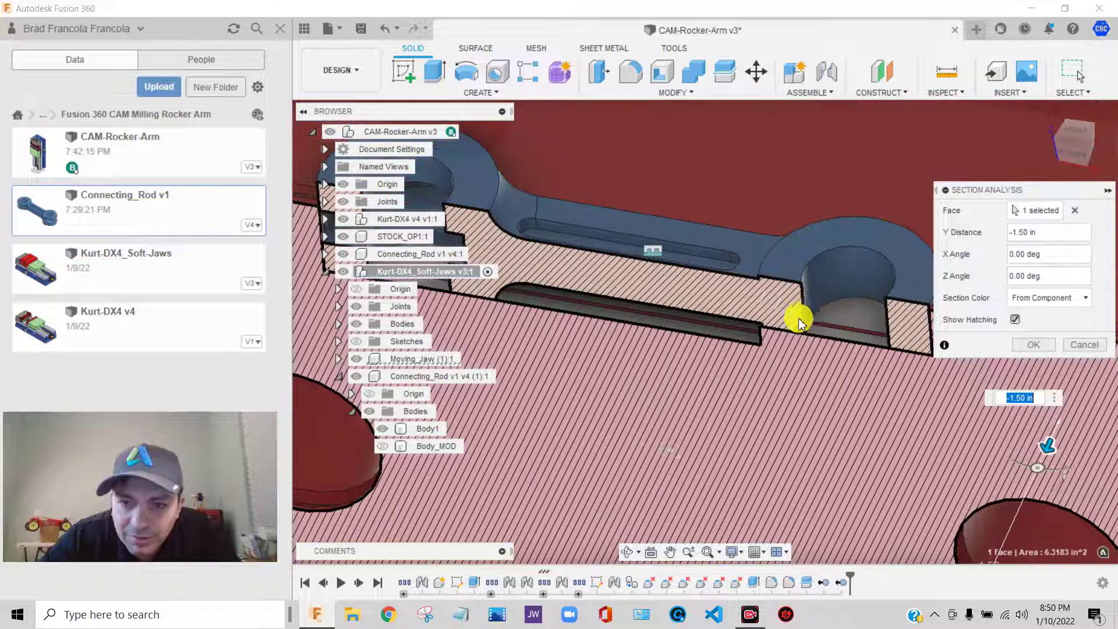
{"action": "scroll", "coordinate": [606, 291], "scroll_direction": "up", "scroll_amount": 3}
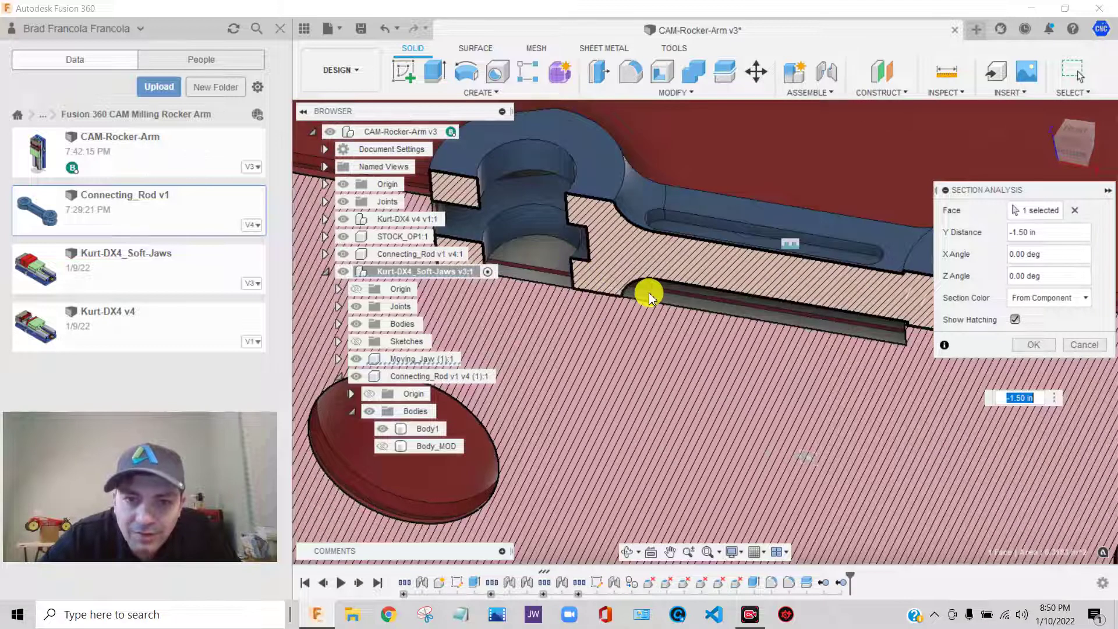
{"action": "scroll", "coordinate": [640, 285], "scroll_direction": "down", "scroll_amount": 4}
{"action": "scroll", "coordinate": [809, 297], "scroll_direction": "up", "scroll_amount": 4}
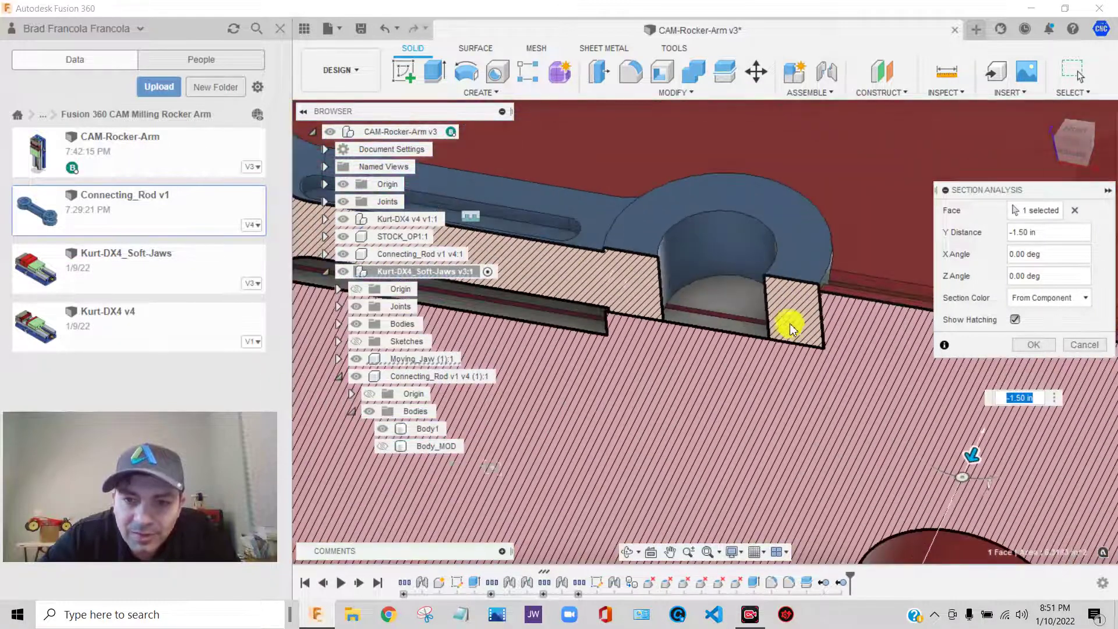
{"action": "scroll", "coordinate": [721, 297], "scroll_direction": "down", "scroll_amount": 5}
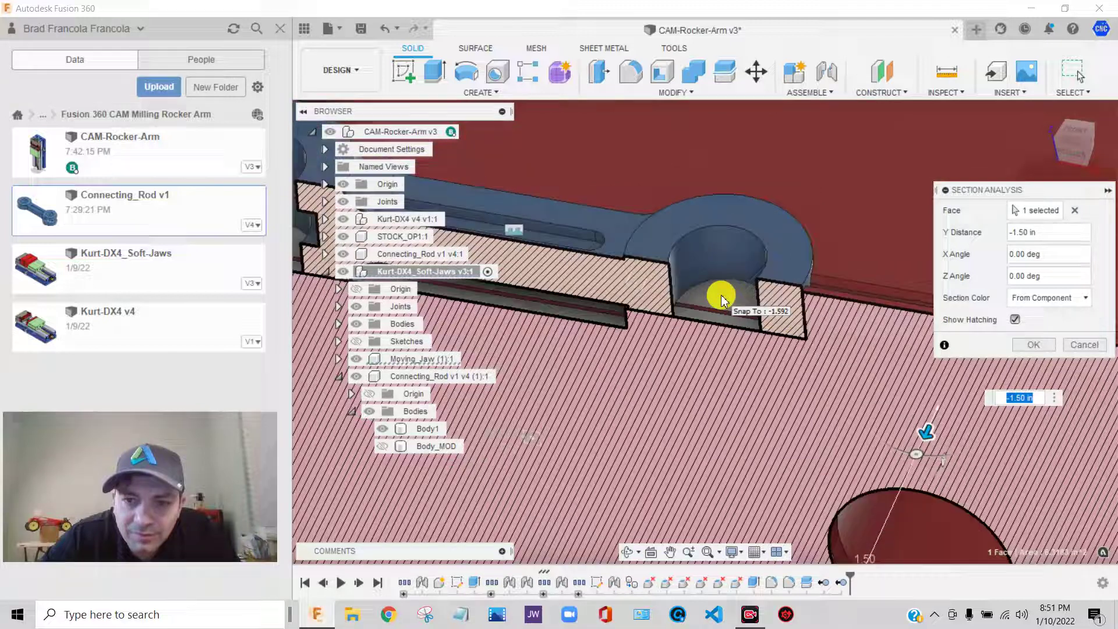
{"action": "scroll", "coordinate": [585, 263], "scroll_direction": "up", "scroll_amount": 5}
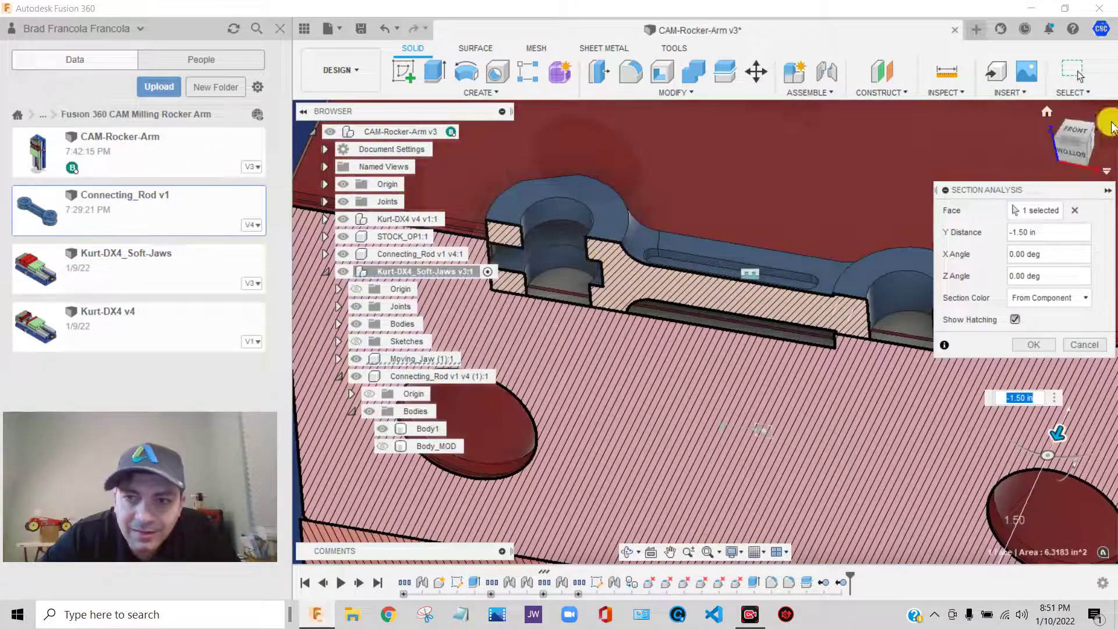
{"action": "left_click", "coordinate": [1082, 348]}
{"action": "scroll", "coordinate": [951, 304], "scroll_direction": "down", "scroll_amount": 5}
{"action": "scroll", "coordinate": [876, 270], "scroll_direction": "up", "scroll_amount": 3}
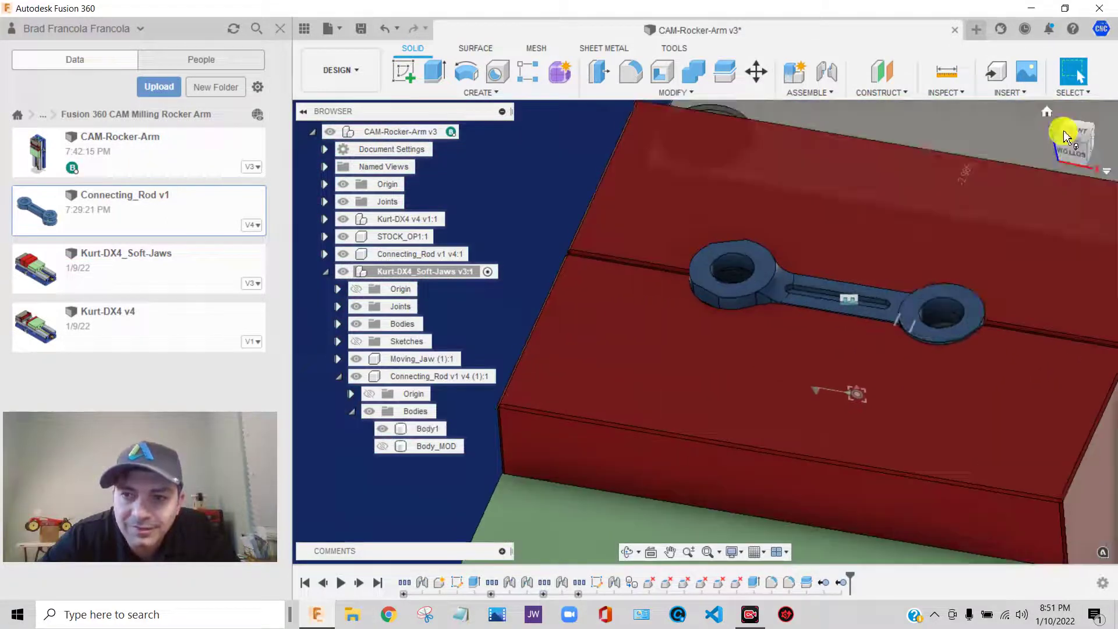
{"action": "mouse_move", "coordinate": [1064, 137]}
{"action": "left_mouse_down"}
{"action": "mouse_move", "coordinate": [1085, 124]}
{"action": "mouse_move", "coordinate": [1078, 153]}
{"action": "mouse_move", "coordinate": [1078, 112]}
{"action": "mouse_move", "coordinate": [1050, 137]}
{"action": "left_mouse_up"}
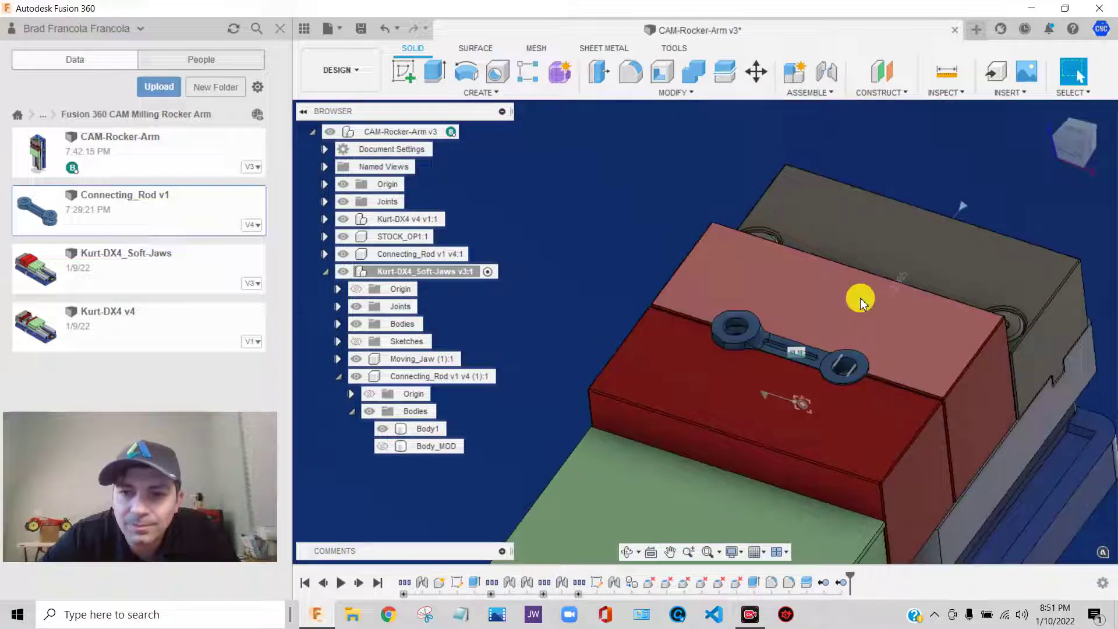
{"action": "scroll", "coordinate": [861, 301], "scroll_direction": "down", "scroll_amount": 5}
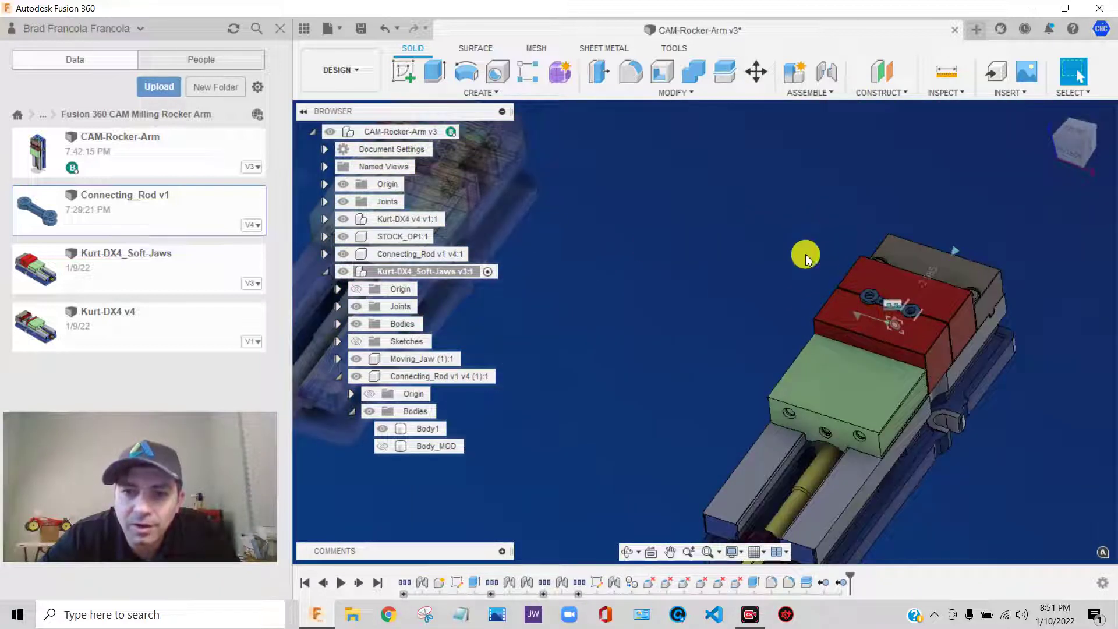
{"action": "scroll", "coordinate": [911, 287], "scroll_direction": "up", "scroll_amount": 5}
{"action": "scroll", "coordinate": [961, 330], "scroll_direction": "up", "scroll_amount": 1}
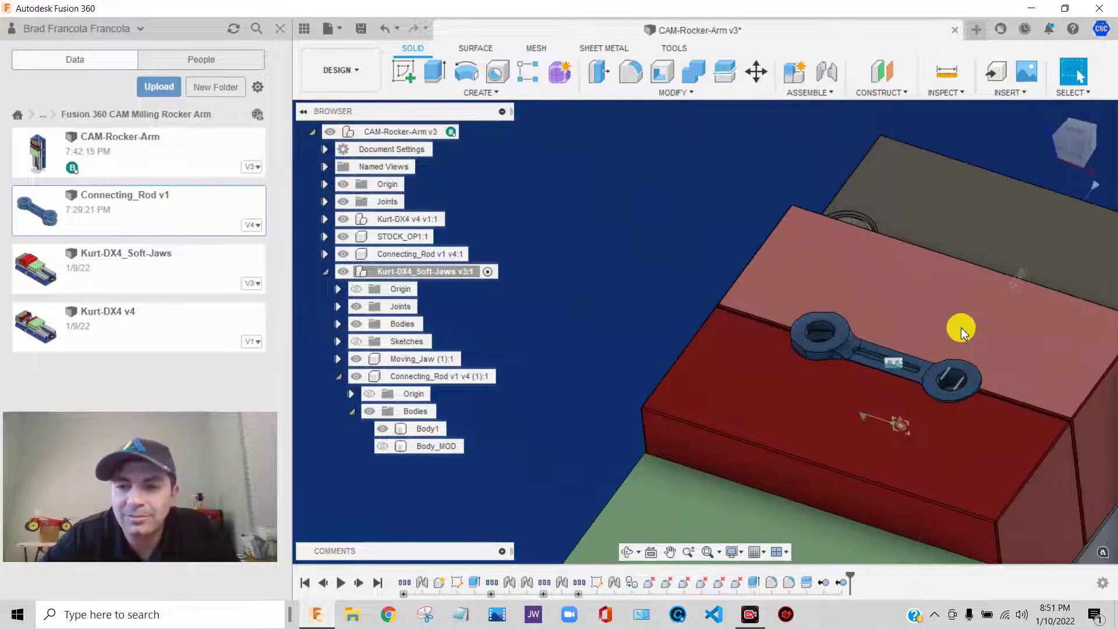